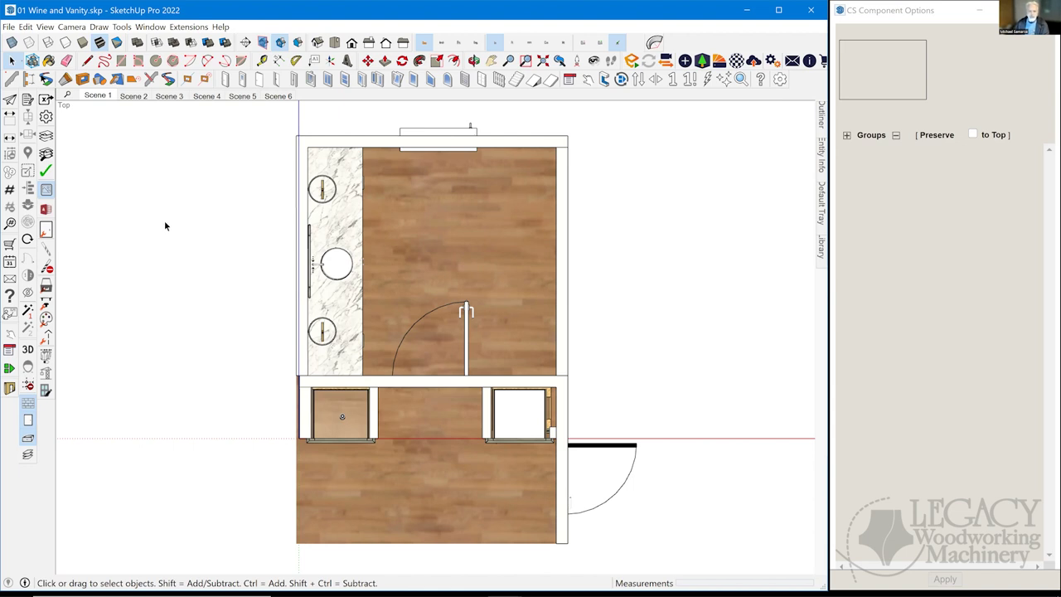
Step through Scenes 2 to 6 of the wine and vanity model, ending on the vanity wall
left_click(134, 97)
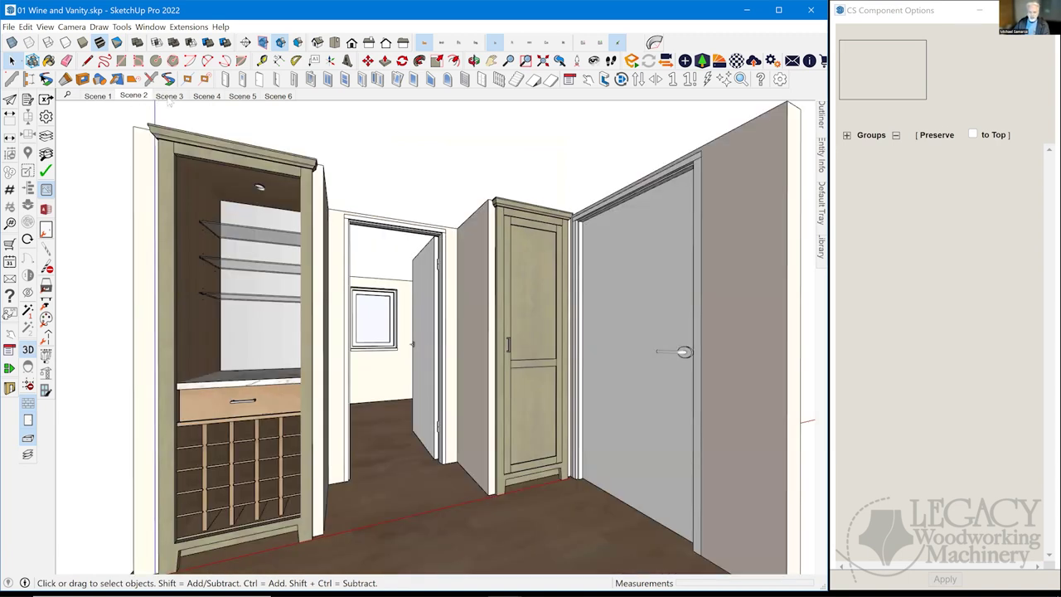
left_click(169, 96)
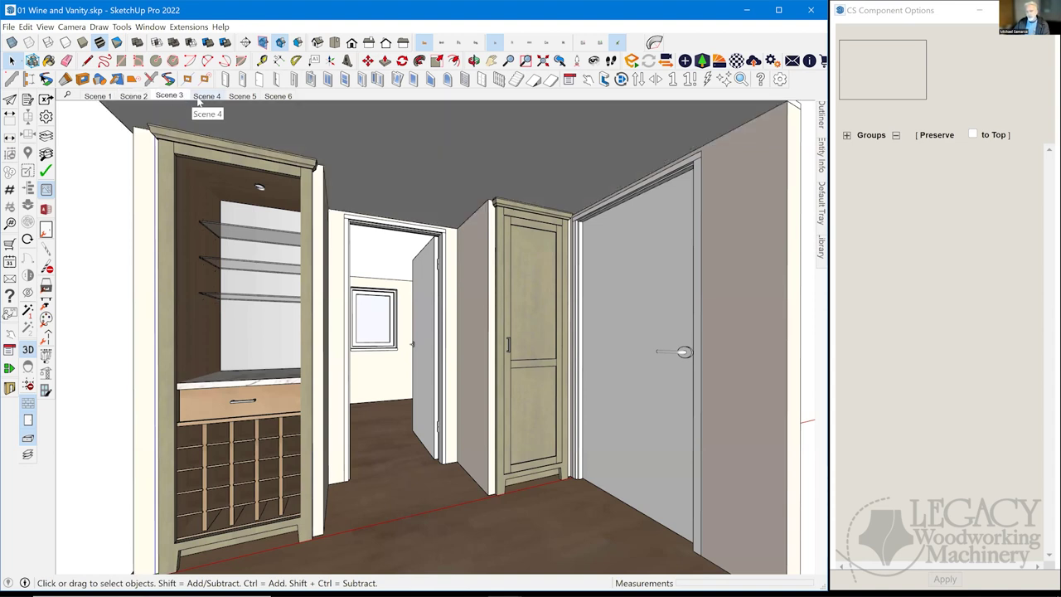
left_click(200, 99)
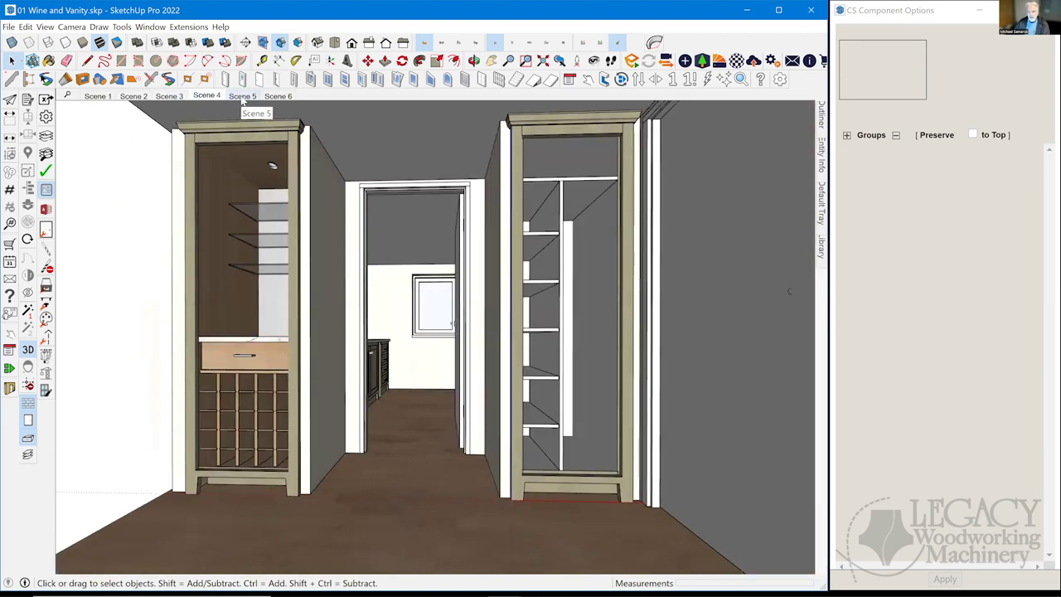
left_click(243, 97)
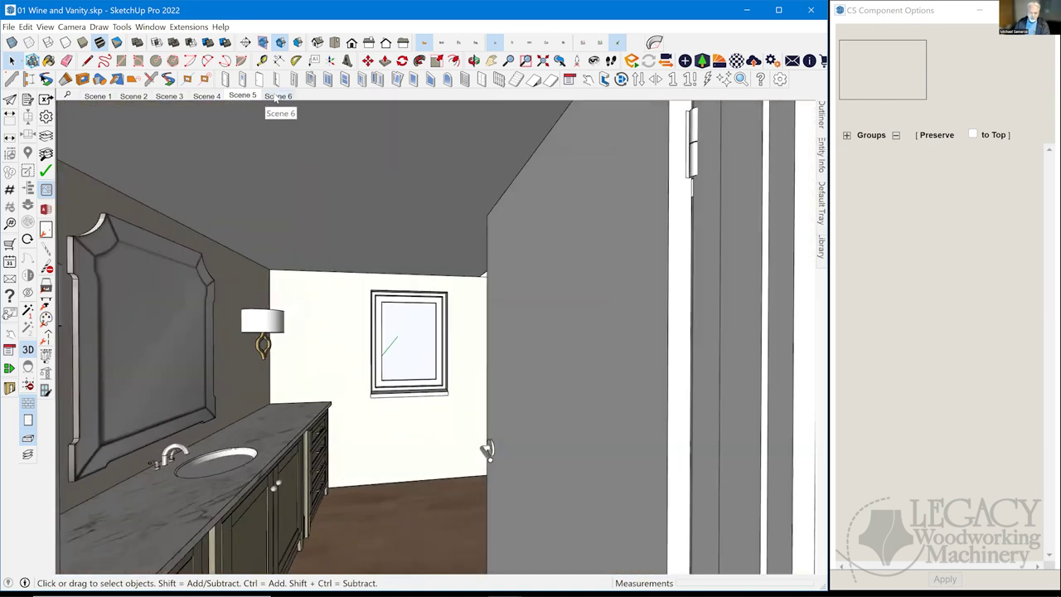
left_click(276, 97)
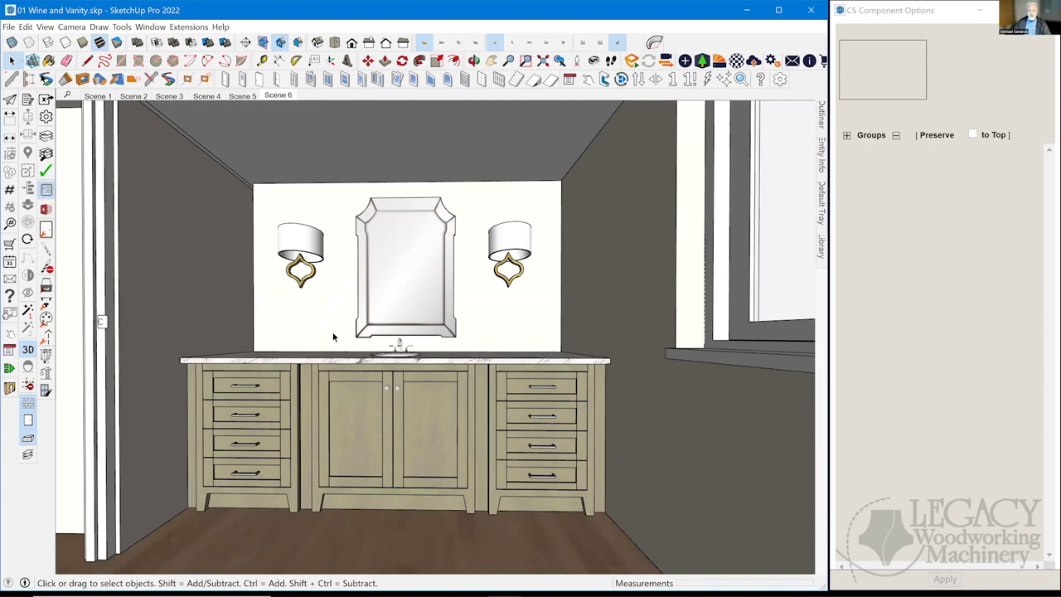
Switch to the 02a Gibson Kitchen model from the taskbar thumbnails
mouse_move(434, 585)
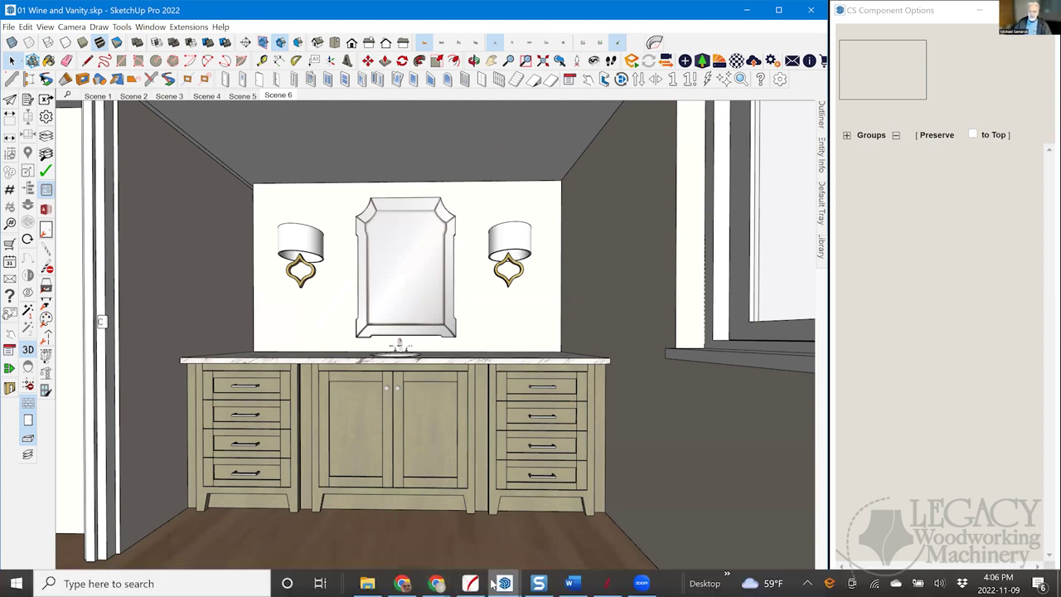
mouse_move(508, 584)
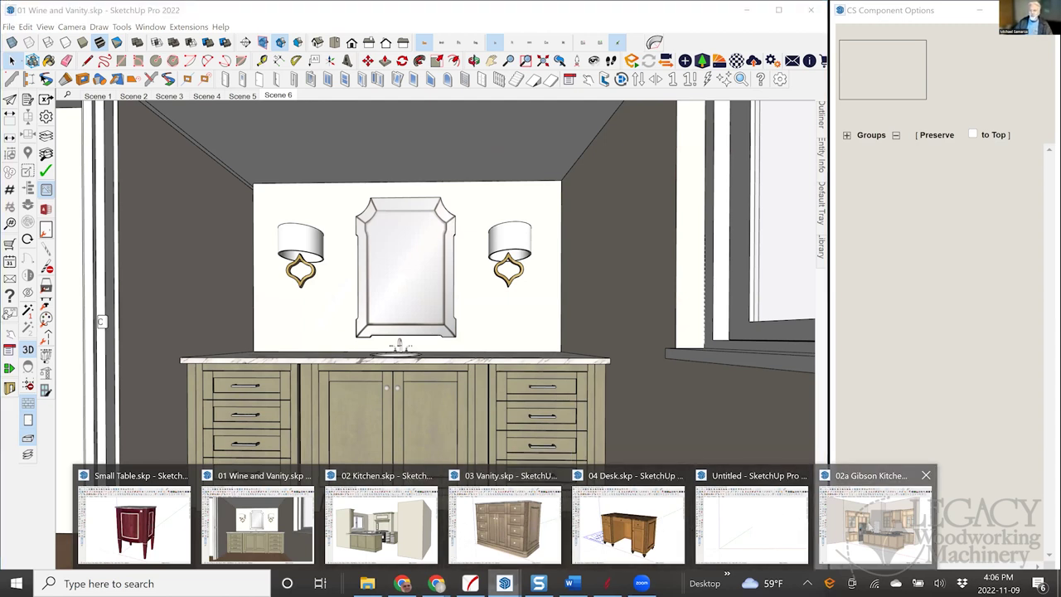
left_click(875, 524)
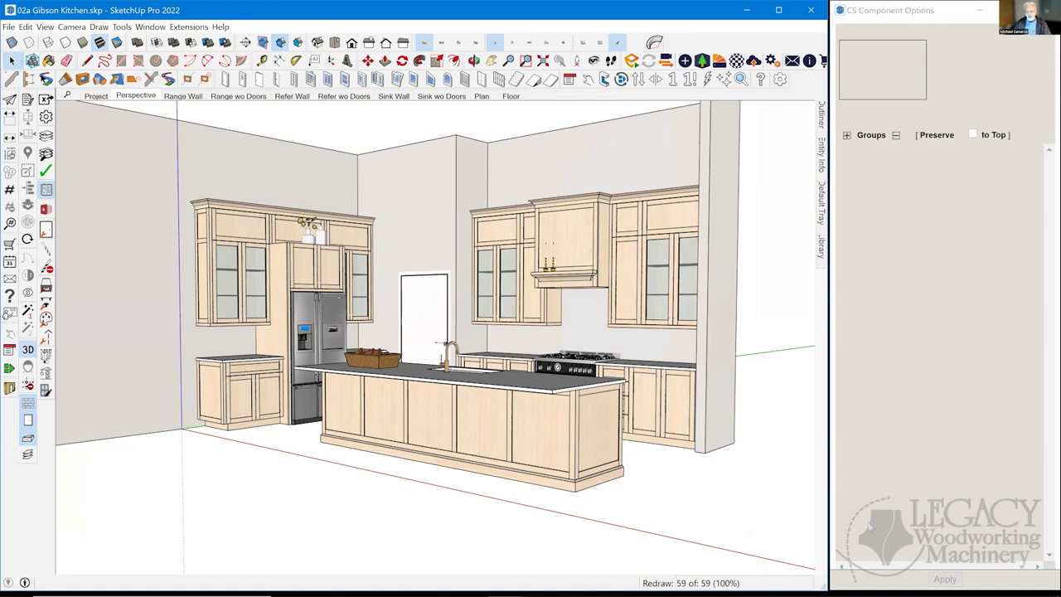
Zoom into the Gibson Kitchen and turn off the Door Layer to reveal the open shelving
mouse_move(809, 584)
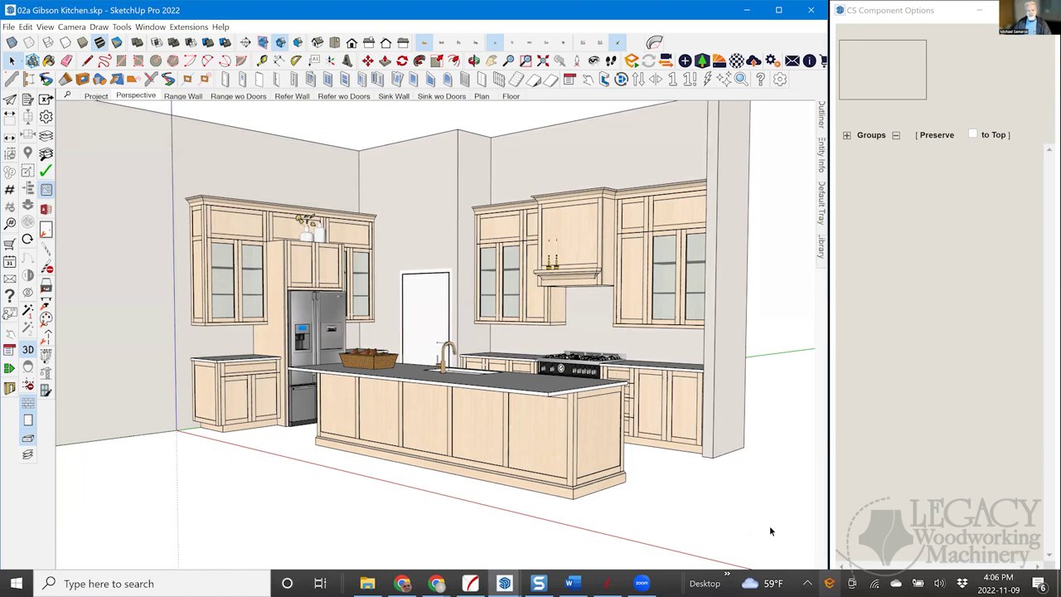
scroll(770, 526, "up", 5)
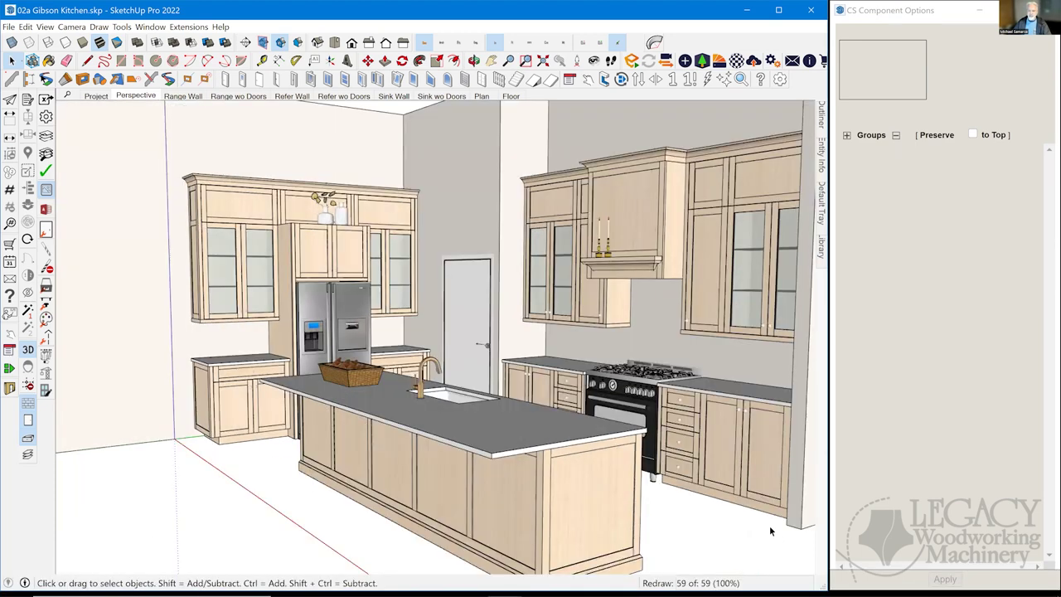
scroll(769, 531, "up", 6)
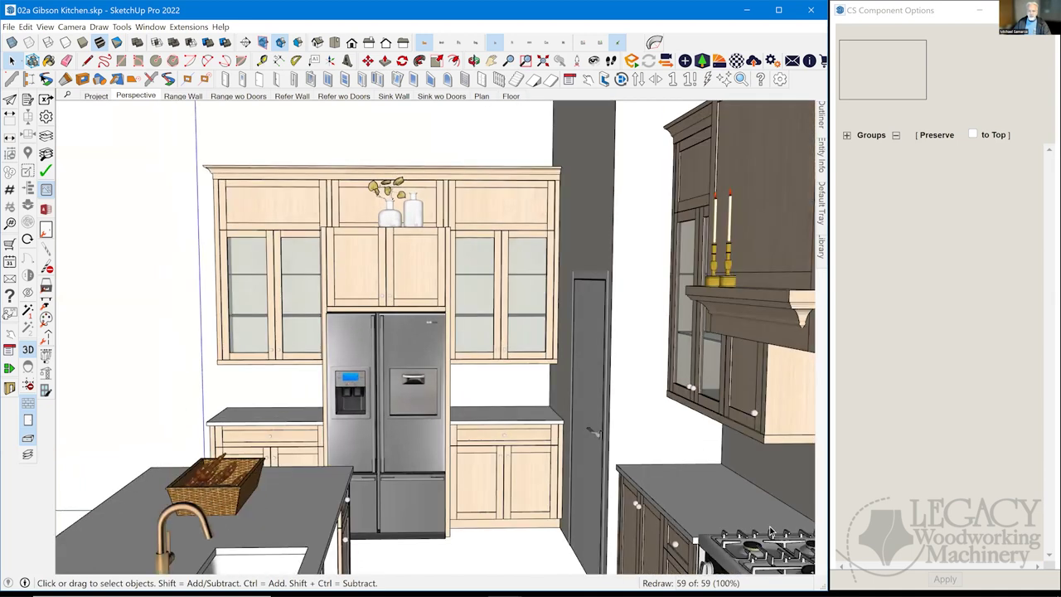
scroll(769, 531, "up", 3)
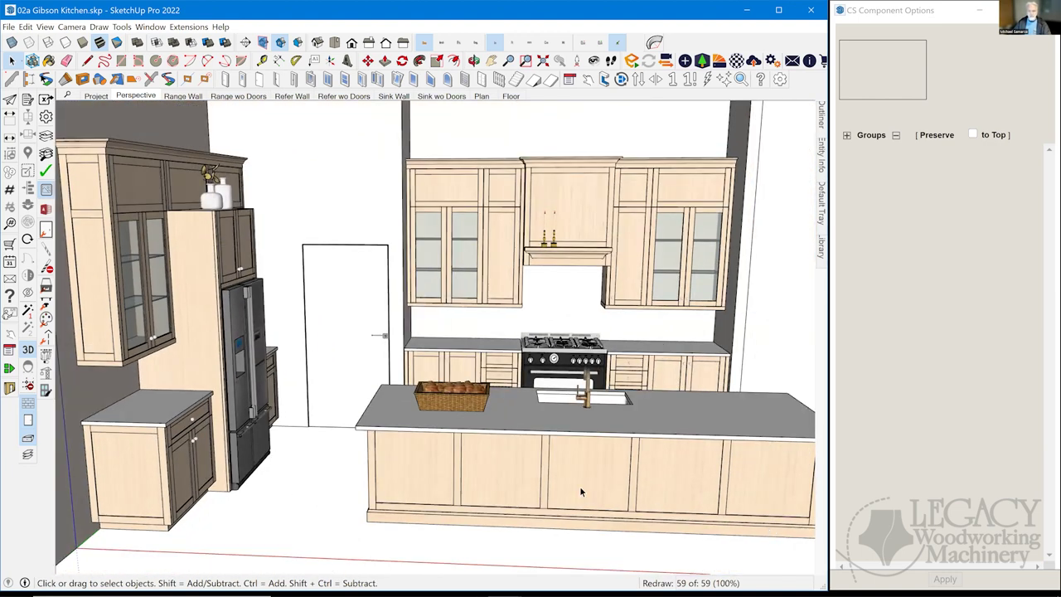
left_click(28, 420)
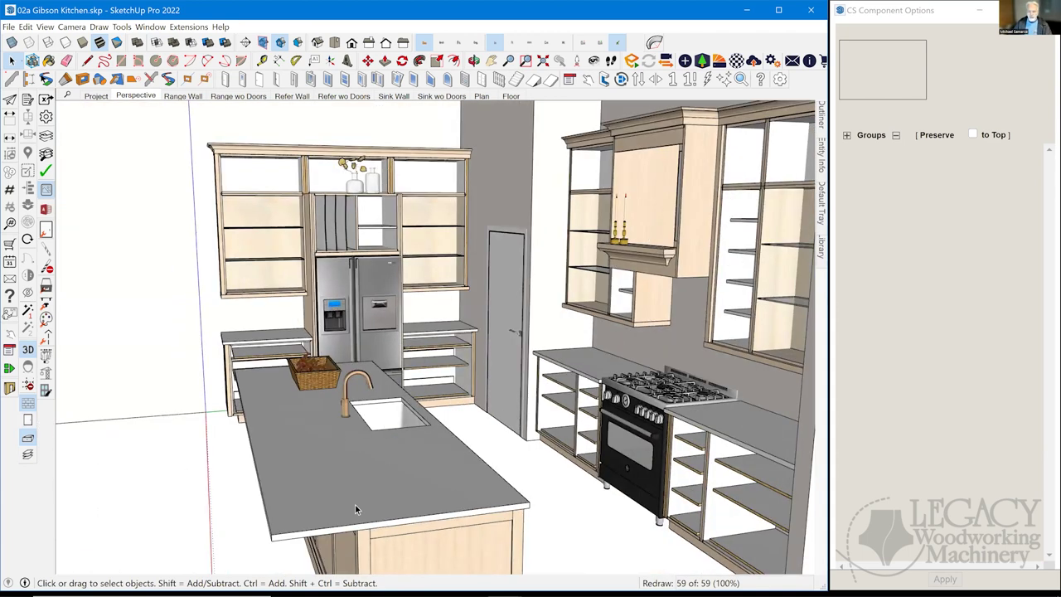
mouse_move(377, 593)
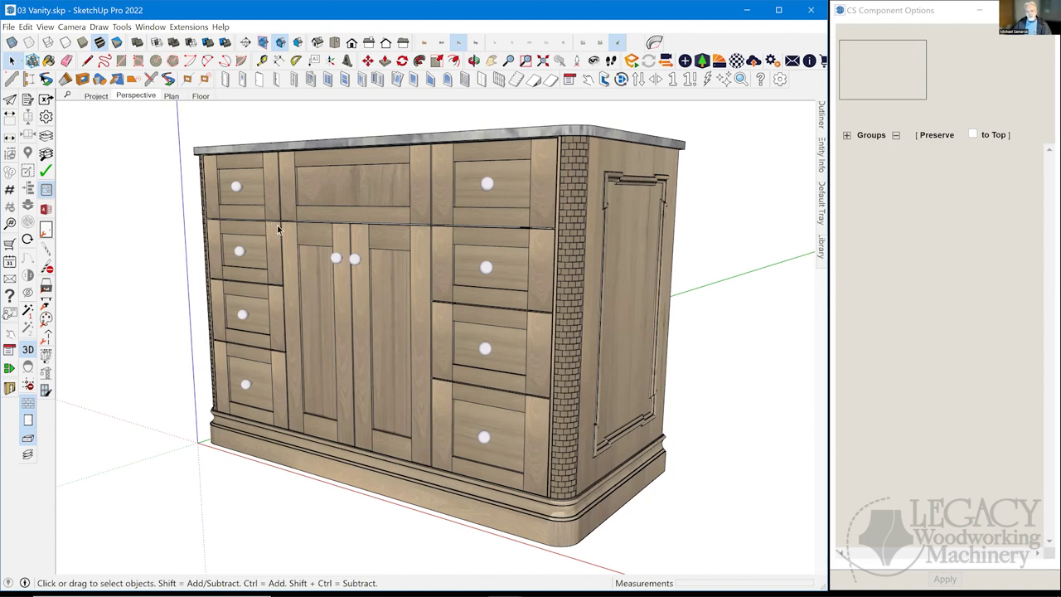
middle_click_drag(336, 327, 558, 448)
Show the vanity scene without door and drawer fronts, exposing the drawer boxes
scroll(559, 449, "up", 8)
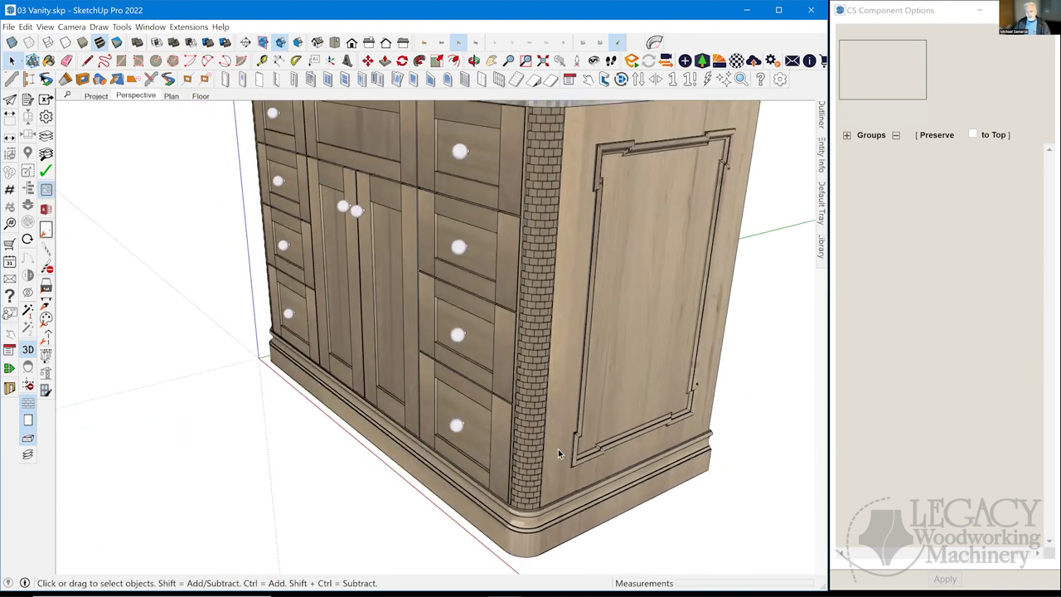
scroll(558, 448, "up", 5)
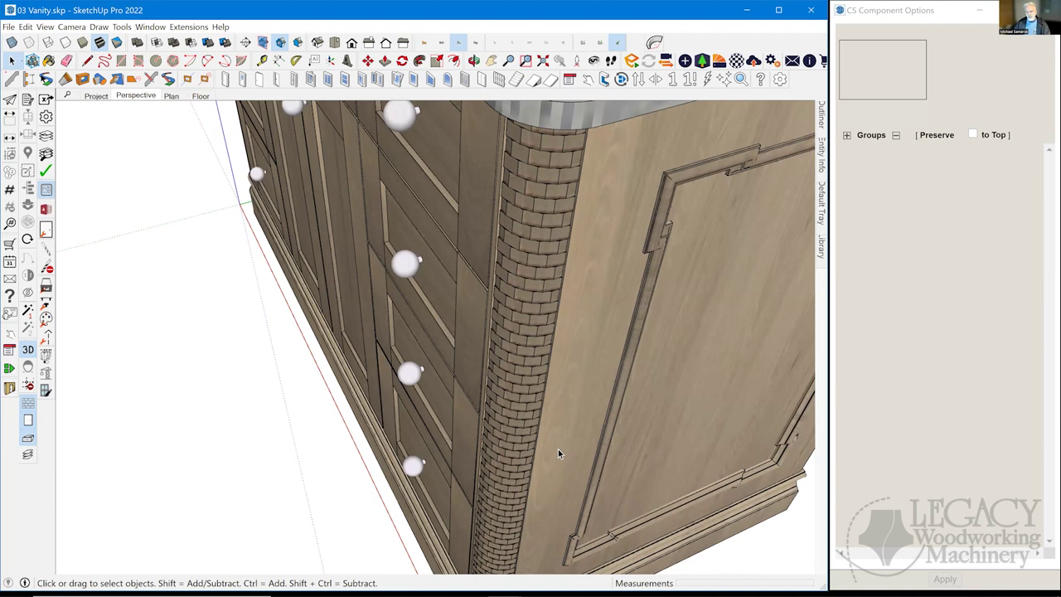
scroll(558, 448, "up", 4)
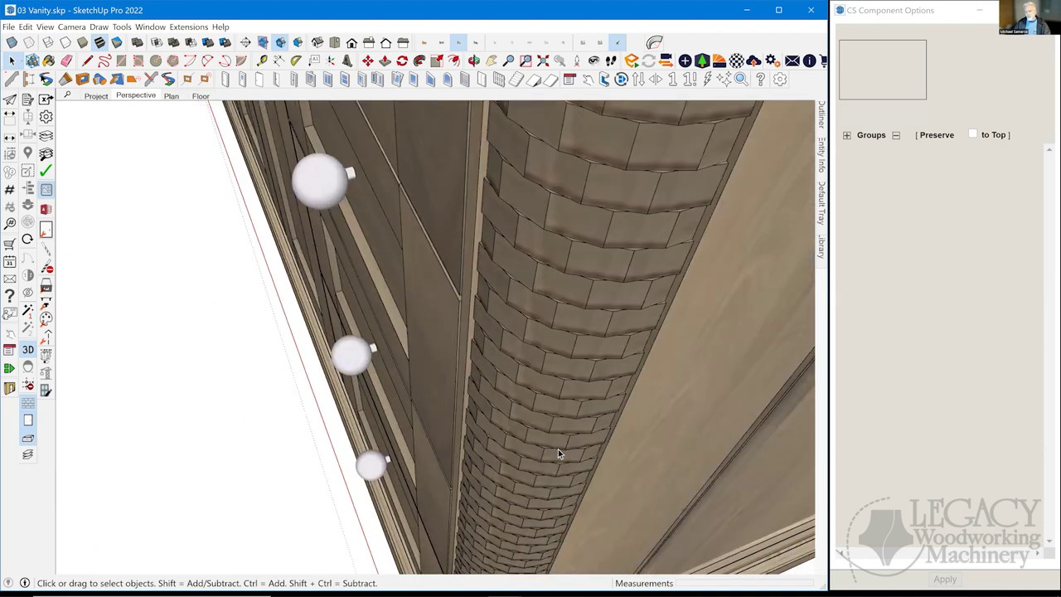
scroll(558, 449, "up", 1)
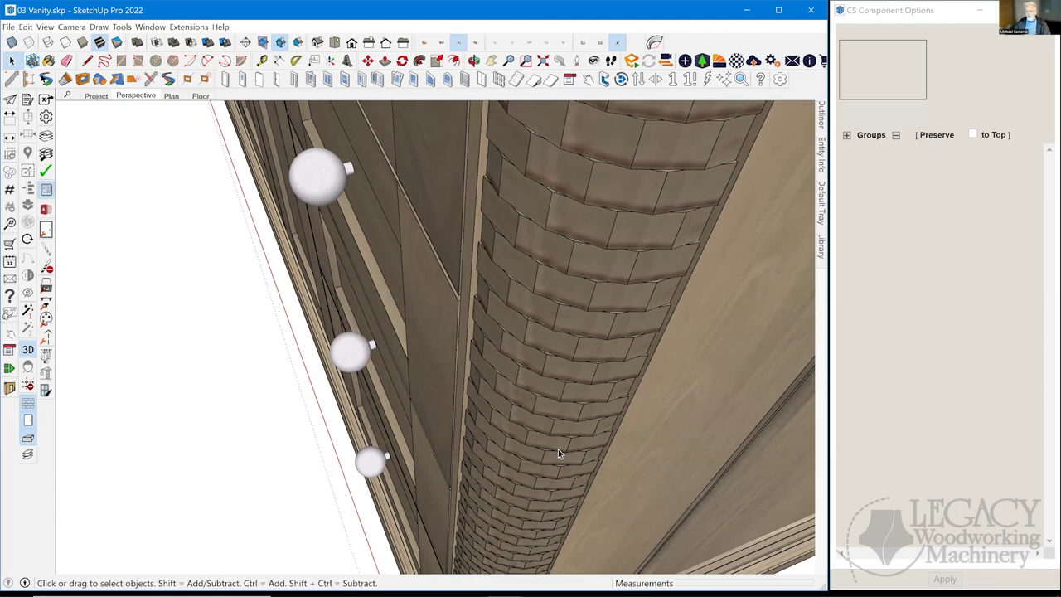
scroll(558, 448, "down", 3)
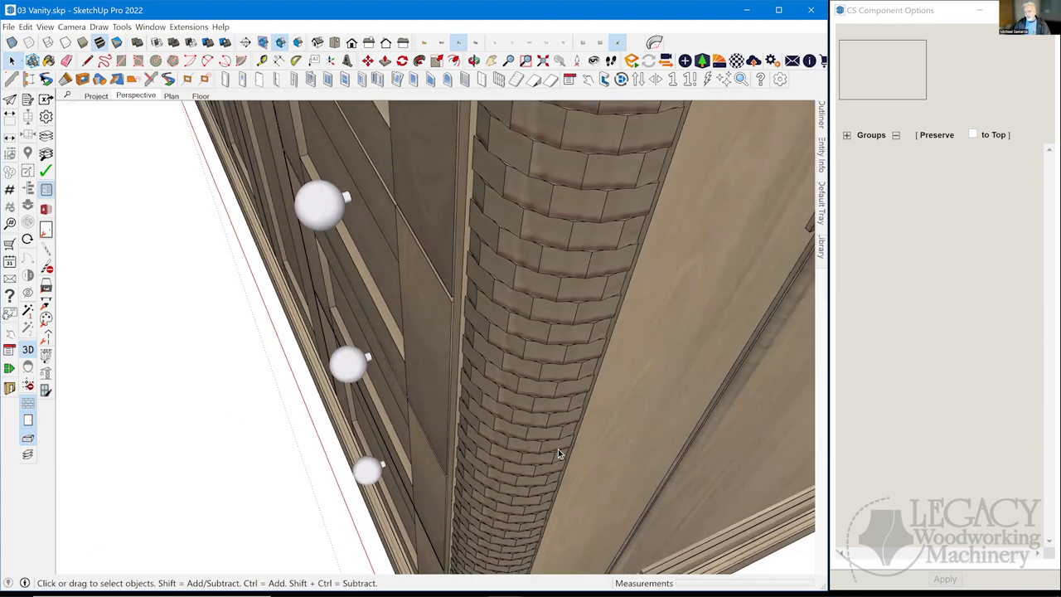
scroll(558, 448, "down", 5)
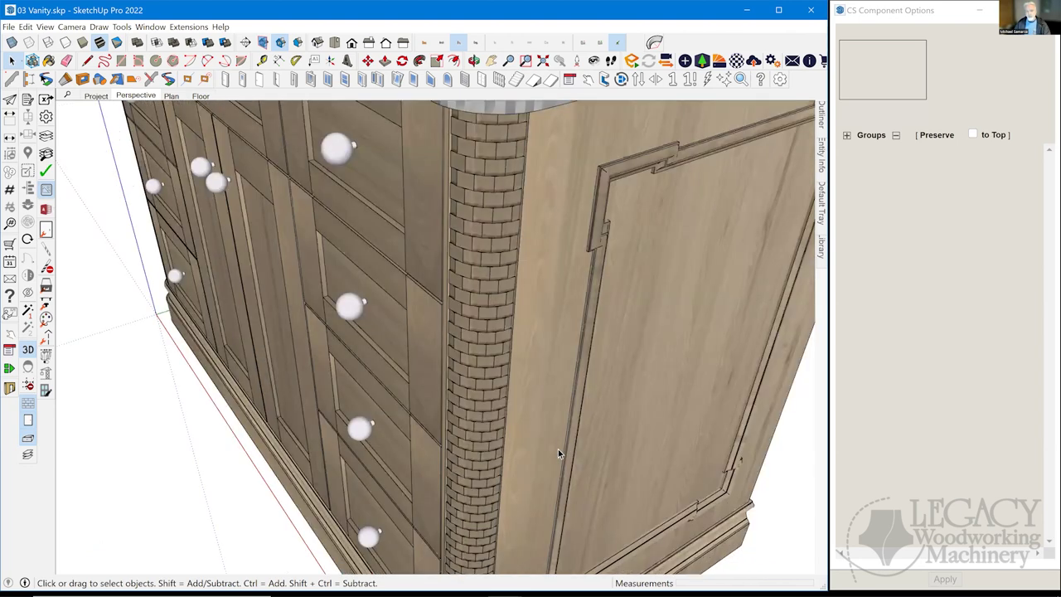
scroll(558, 449, "down", 2)
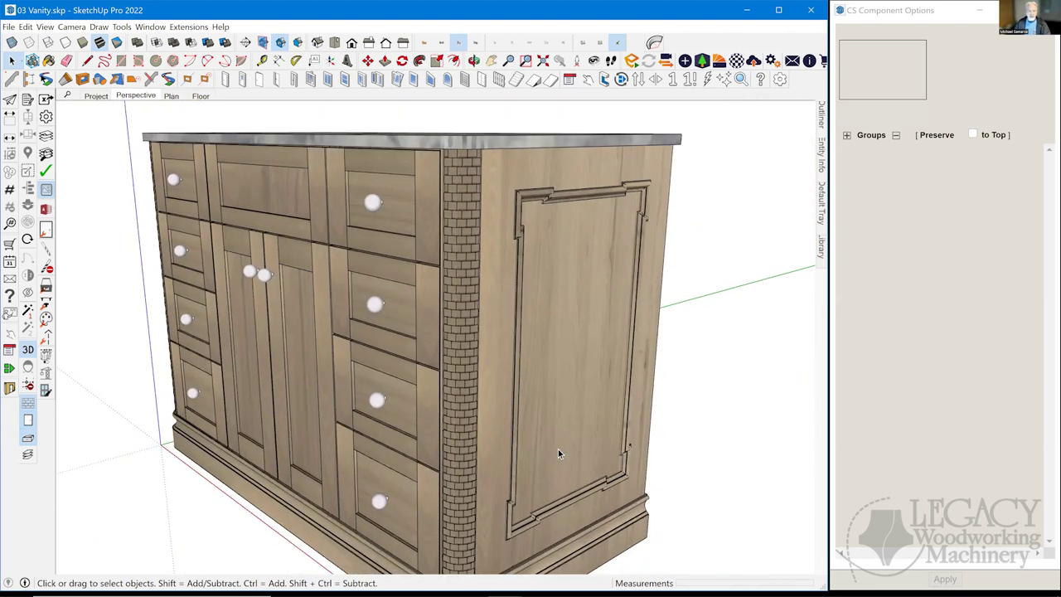
scroll(558, 448, "up", 2)
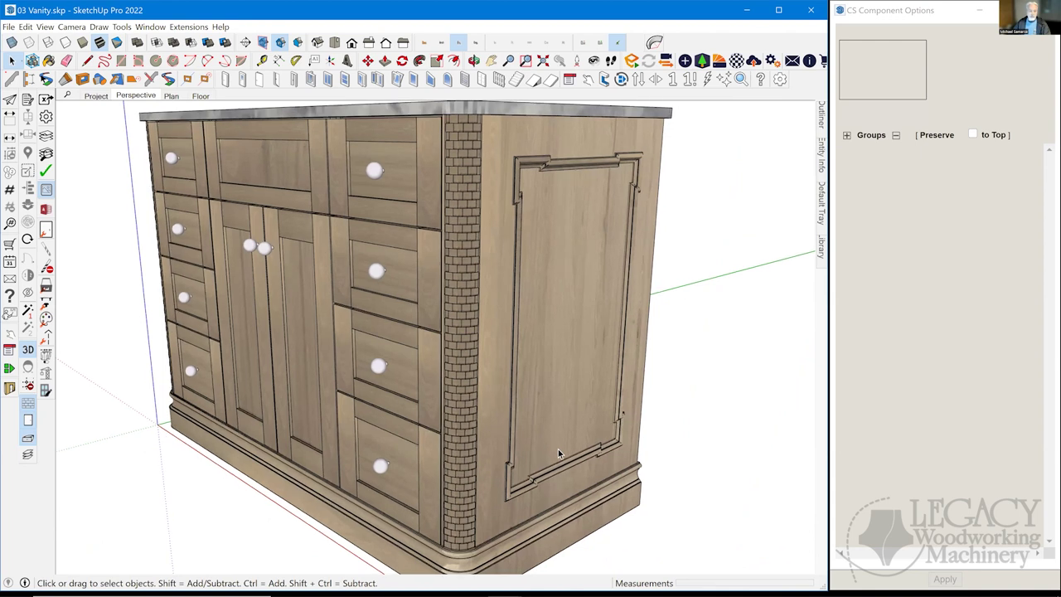
scroll(558, 448, "down", 1)
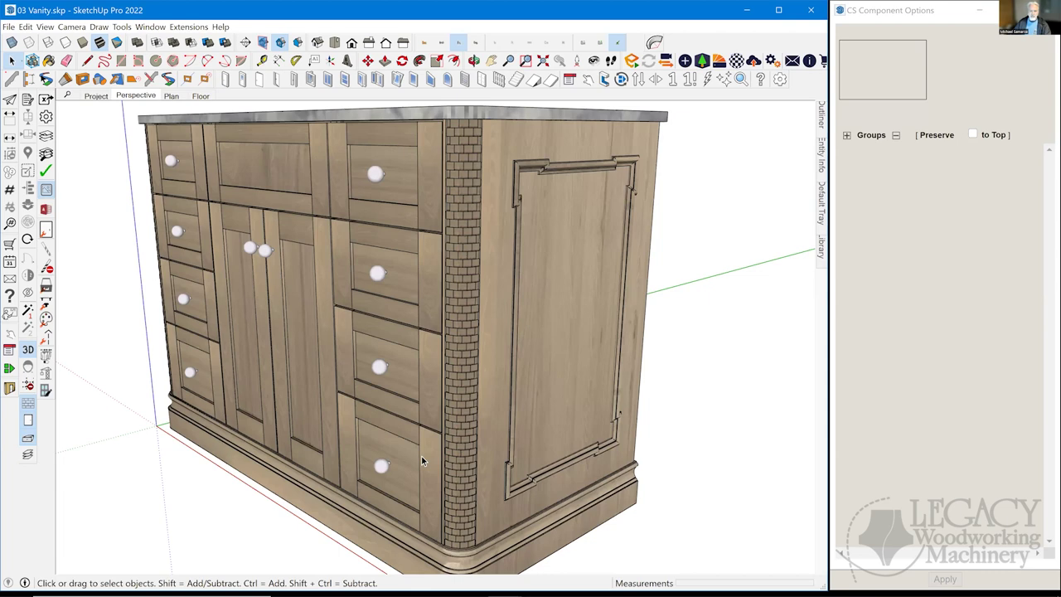
key("Page_Down")
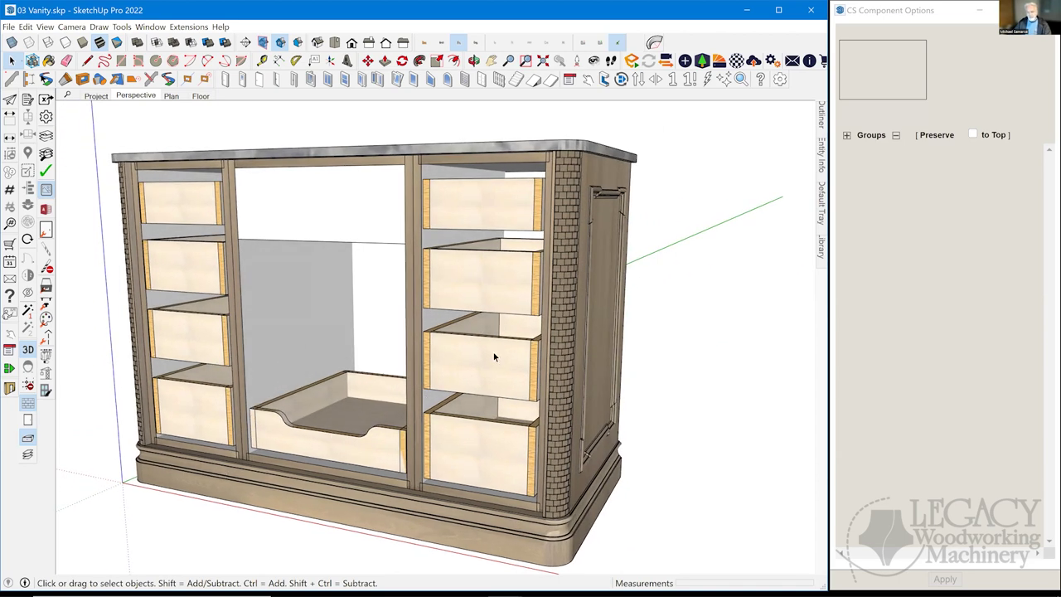
Close the 03 Vanity model without saving changes
left_click(812, 11)
left_click(423, 334)
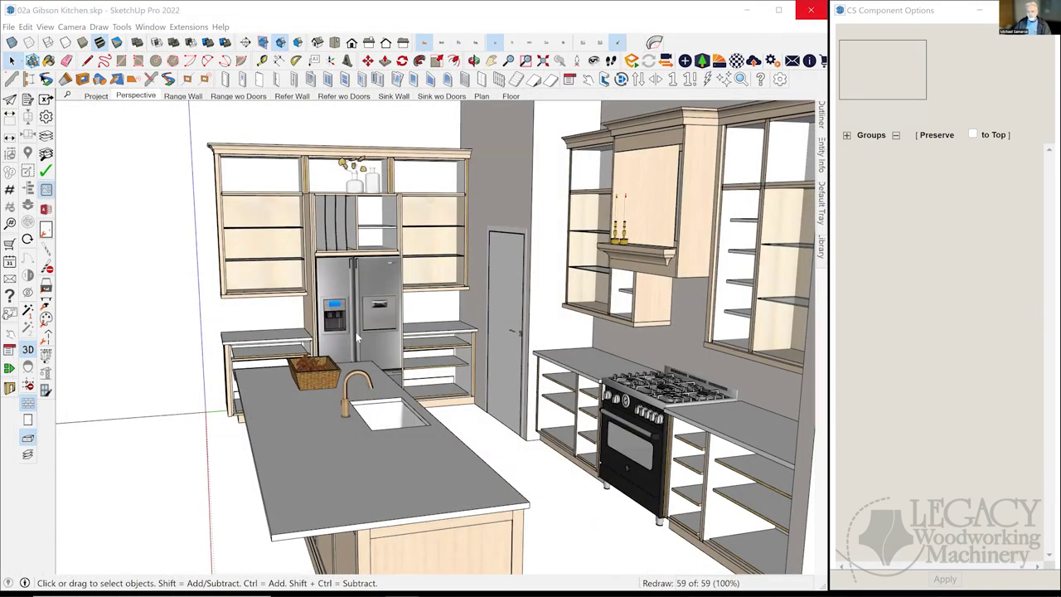
Close the Gibson Kitchen model without saving, then switch to the 04 Desk model
key("alt+F4")
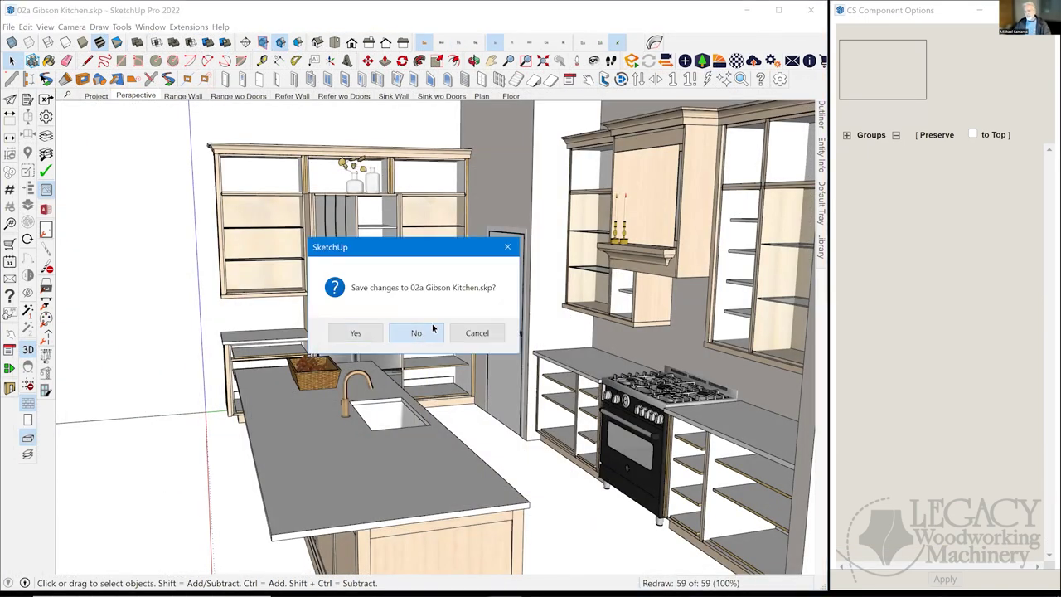
left_click(433, 330)
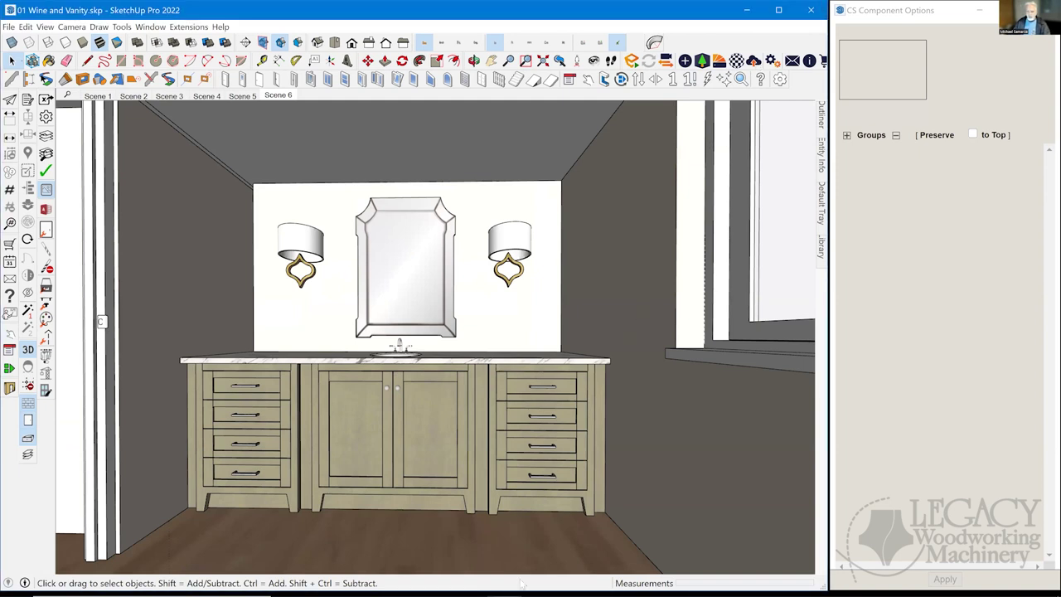
mouse_move(506, 583)
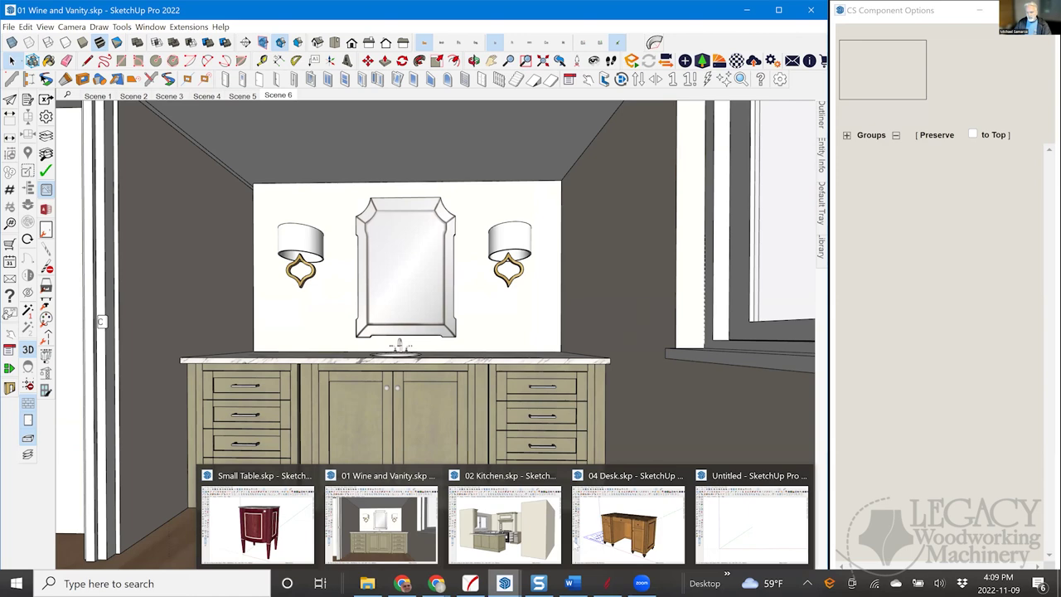
left_click(596, 495)
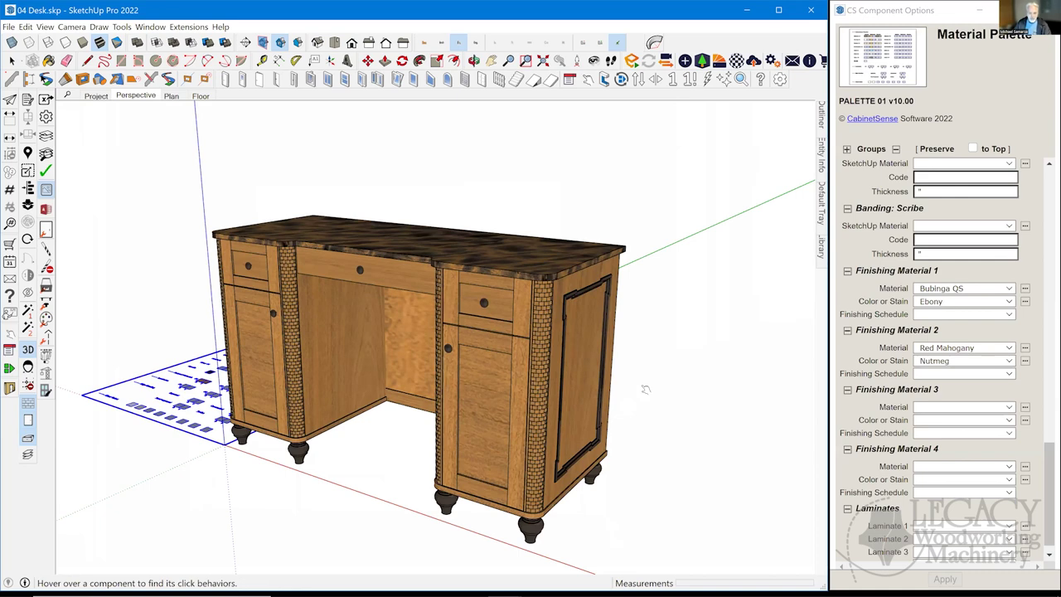
Open the lower left drawer, slide its upper box out and back, then retract the drawer
middle_click_drag(653, 418, 665, 436)
scroll(665, 436, "up", 4)
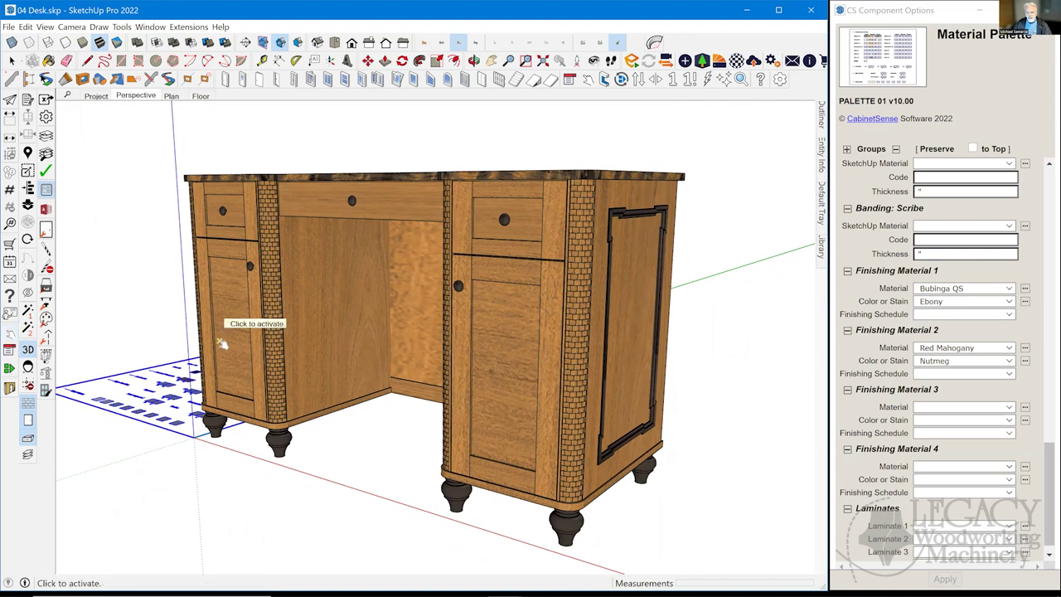
left_click(234, 416)
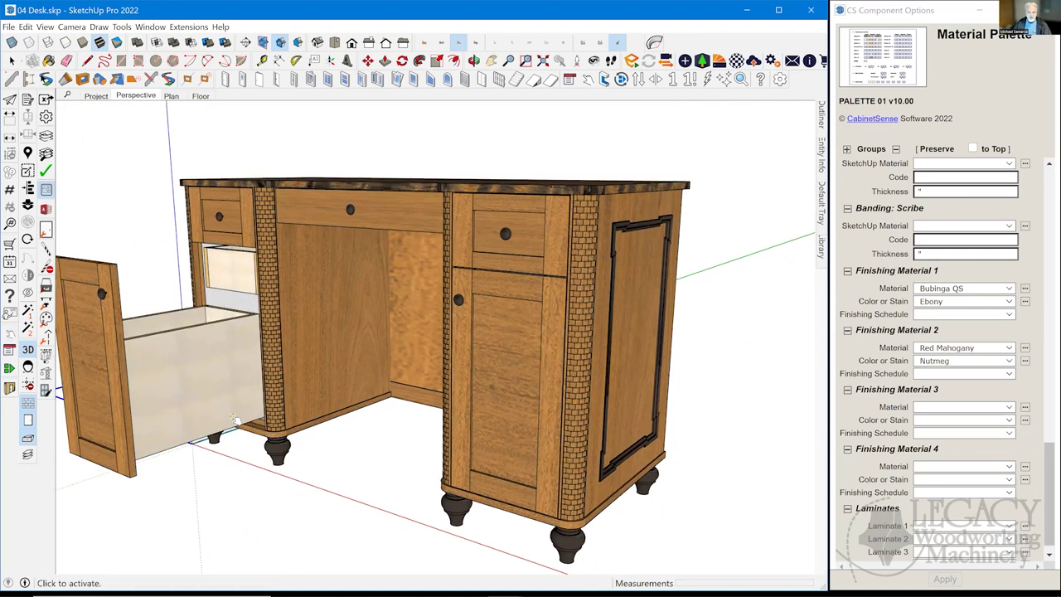
middle_click_drag(275, 344, 320, 253)
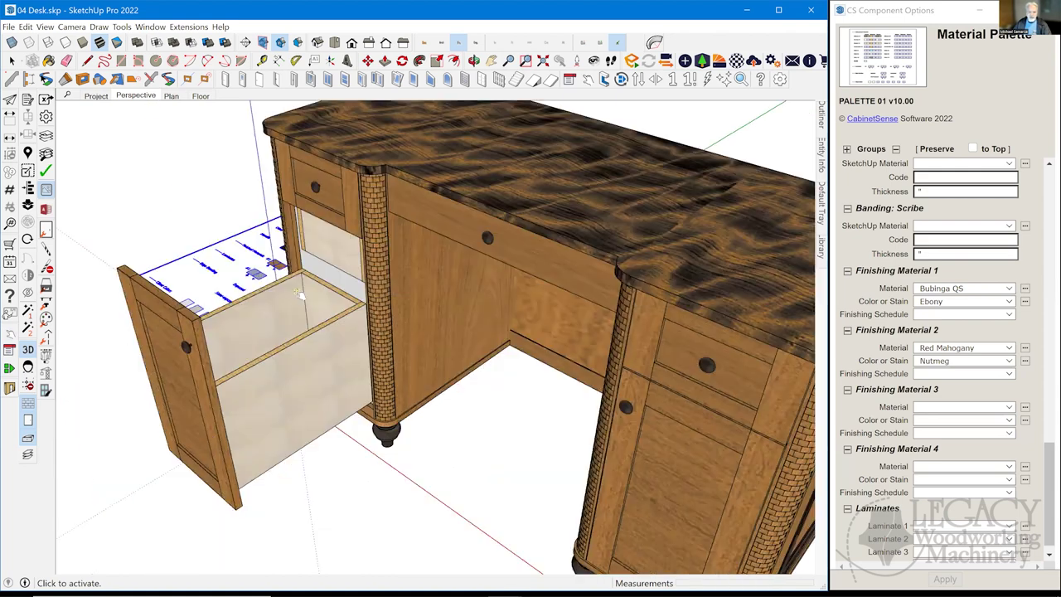
scroll(330, 232, "up", 2)
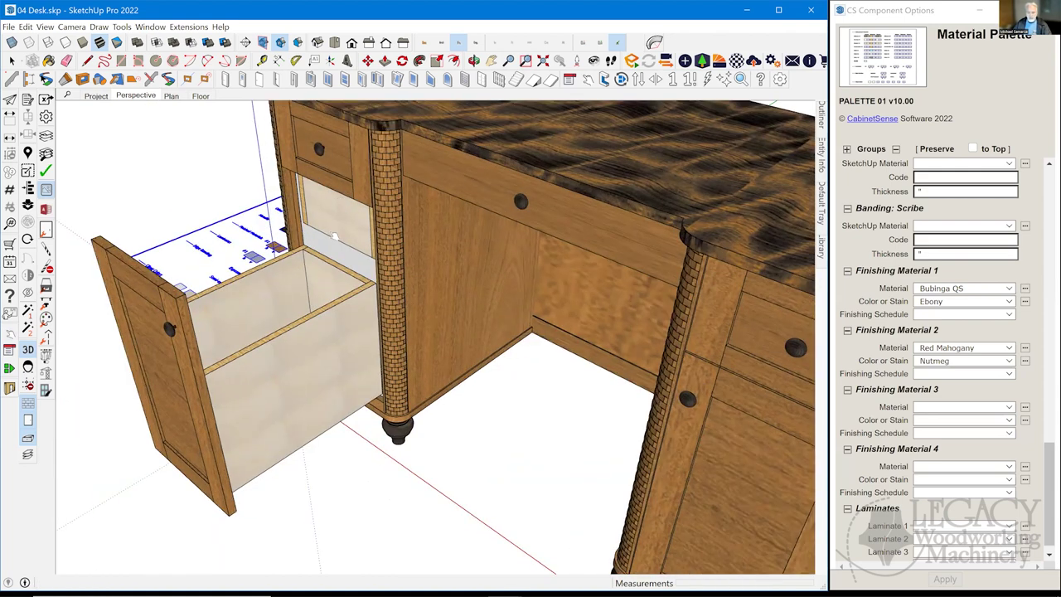
key("ctrl+z")
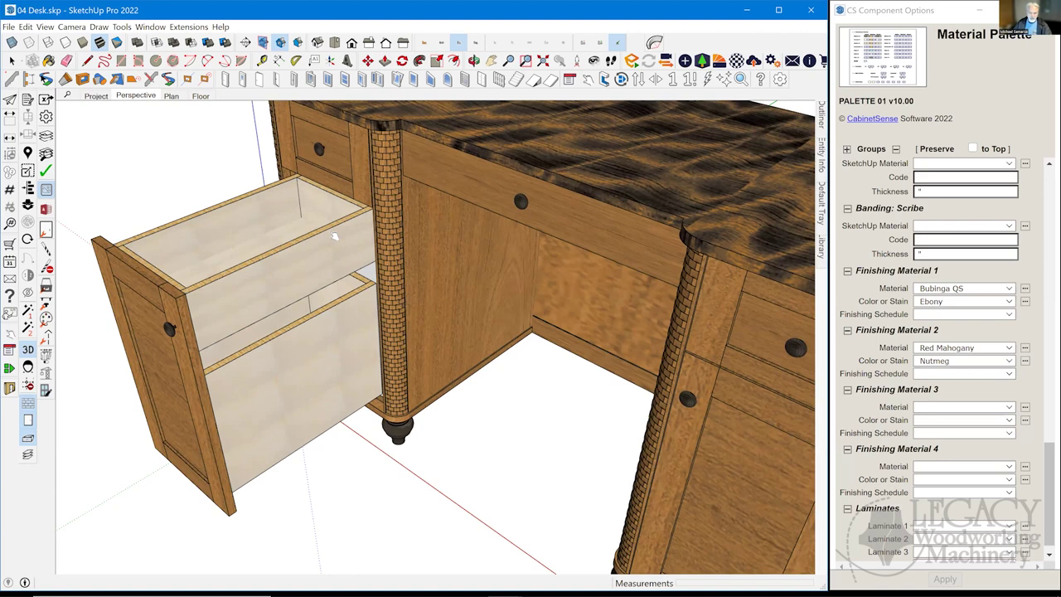
left_click(262, 276)
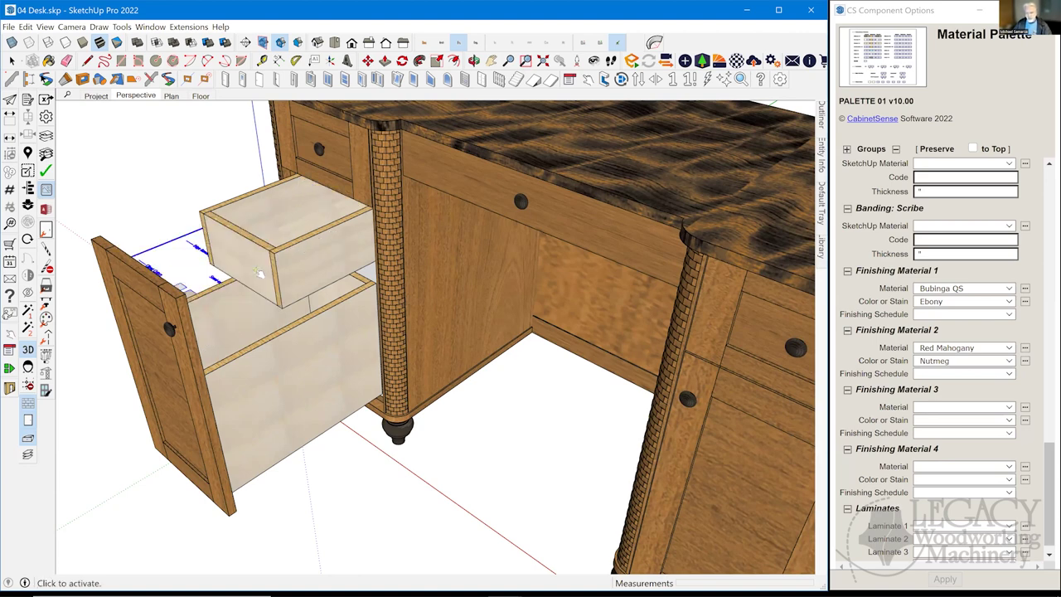
left_click(283, 365)
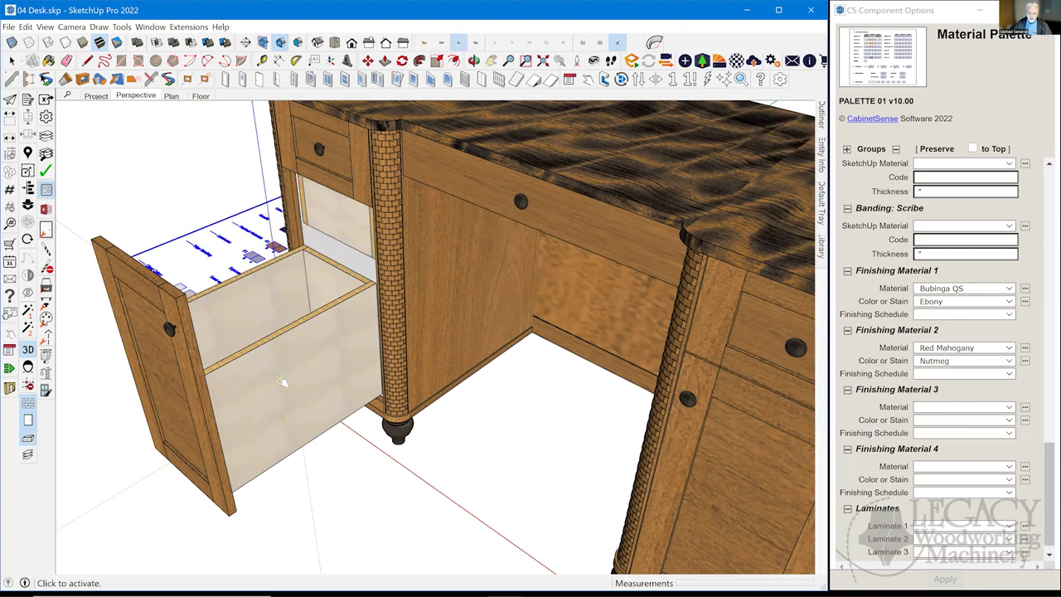
left_click(283, 381)
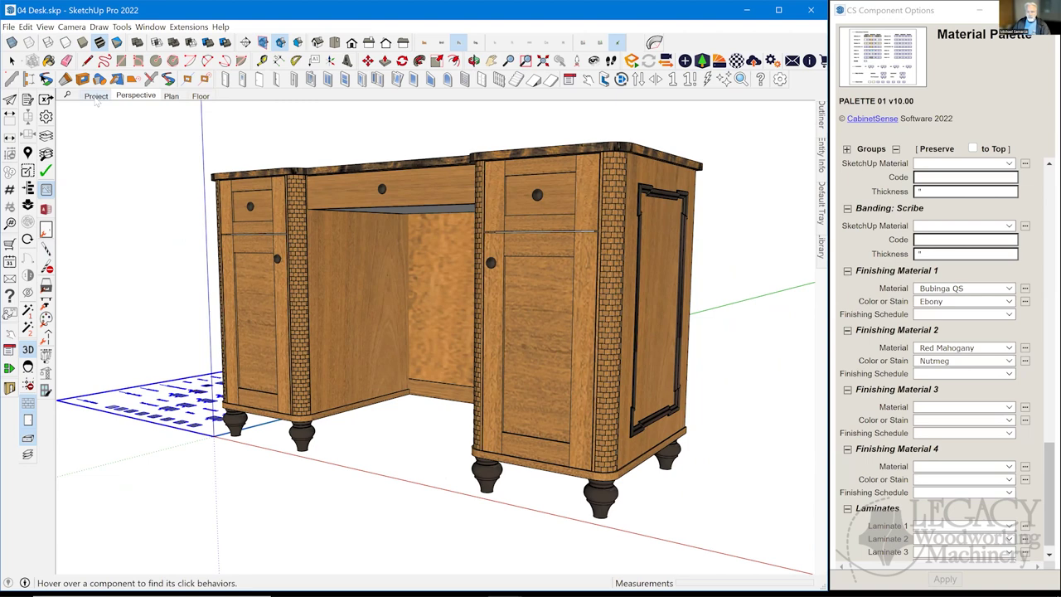
Return to the Perspective scene, select the Material Palette component, and scroll to Finishing Materials
left_click(135, 95)
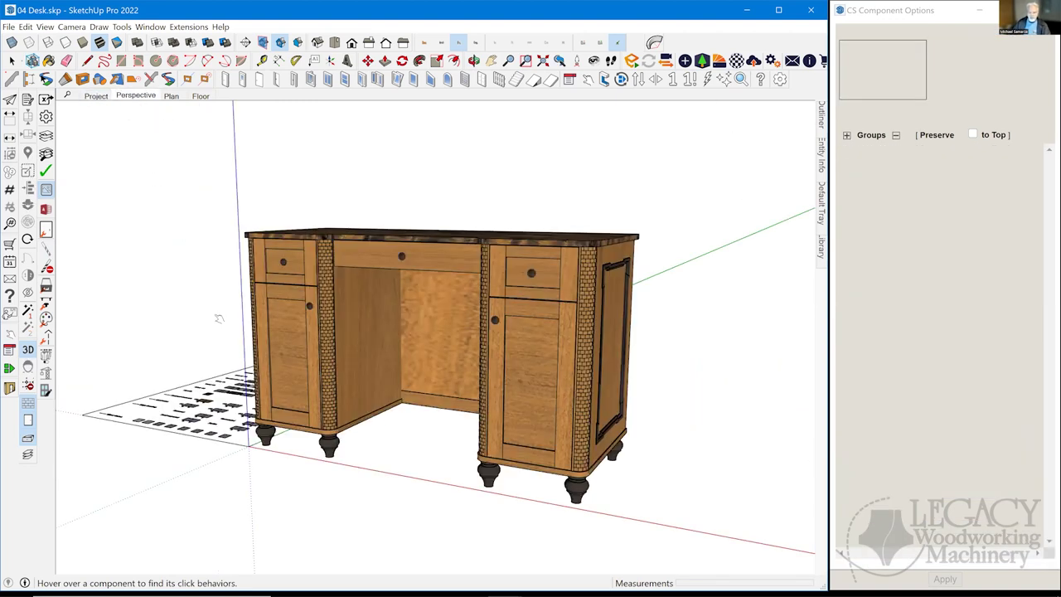
key("space")
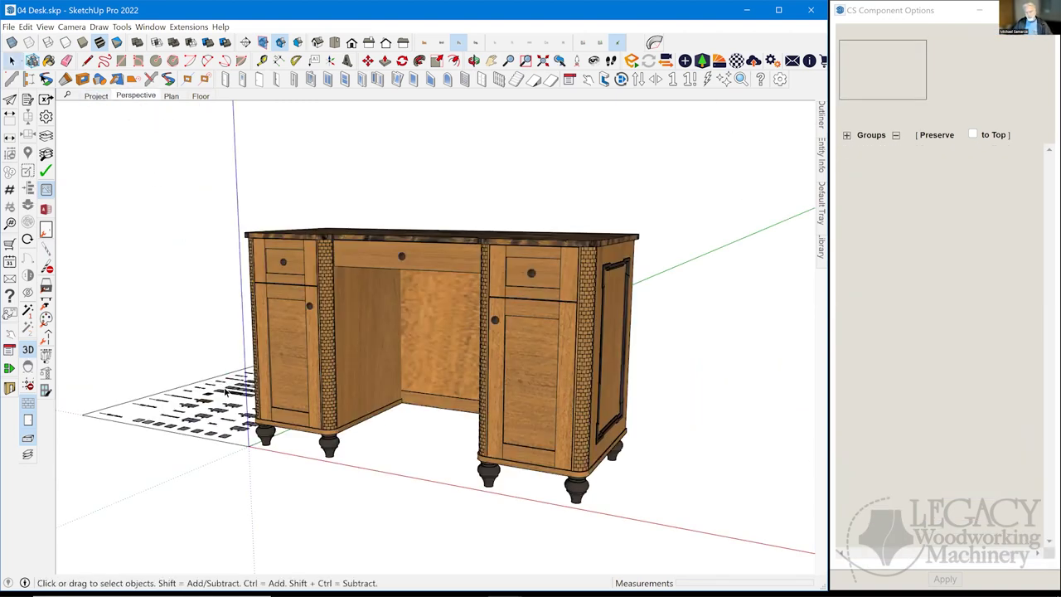
left_click(225, 390)
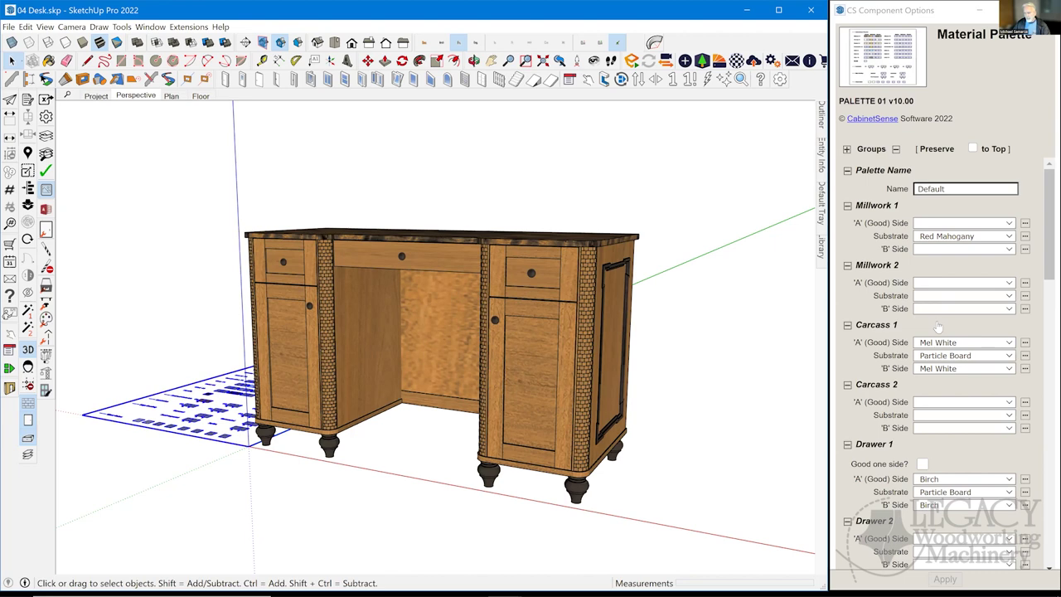
scroll(938, 326, "down", 10)
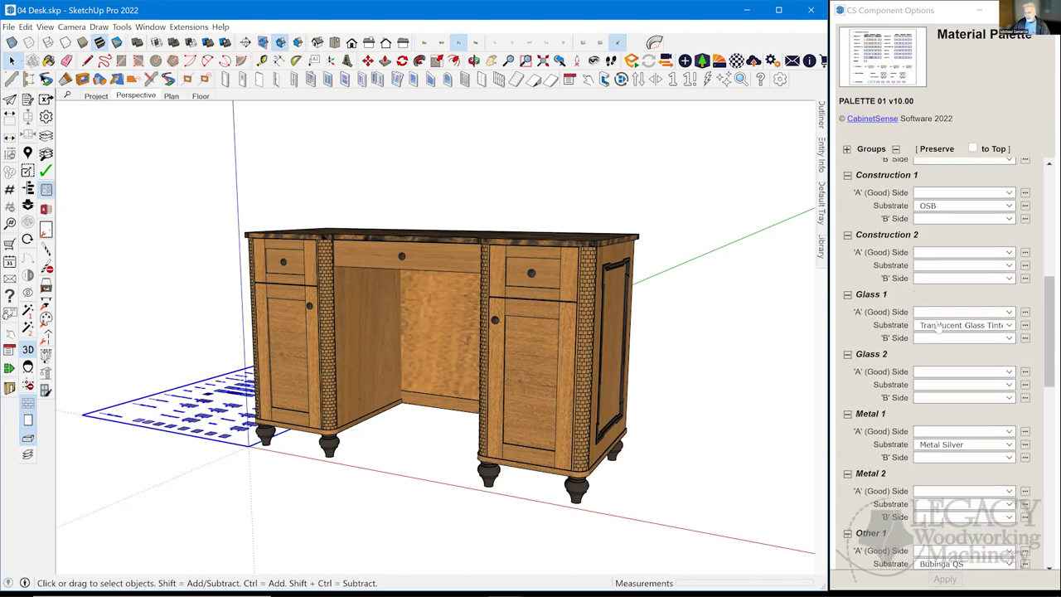
scroll(938, 326, "down", 1)
scroll(938, 326, "down", 14)
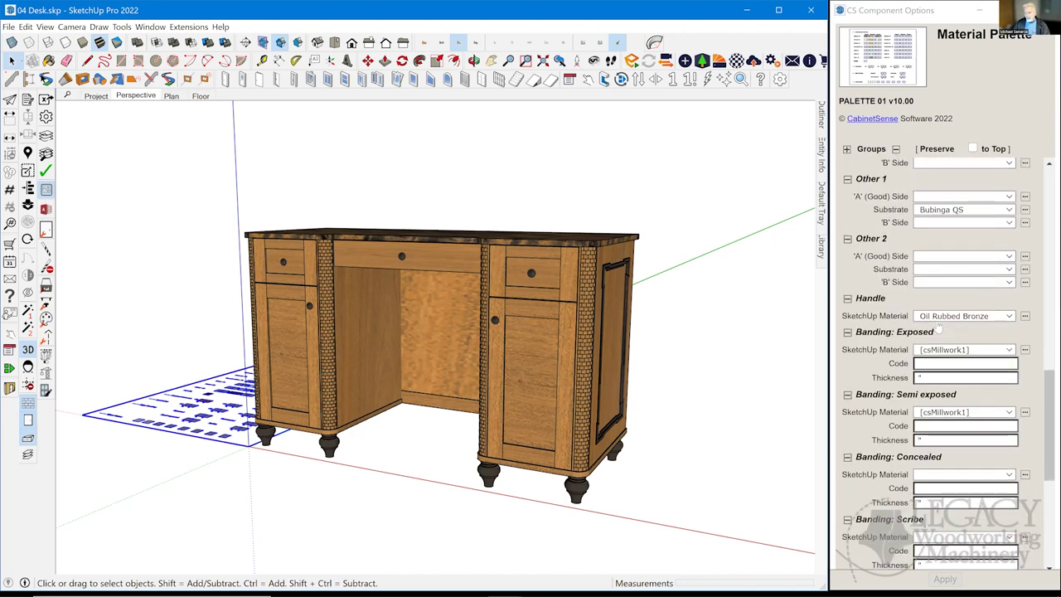
scroll(938, 326, "down", 3)
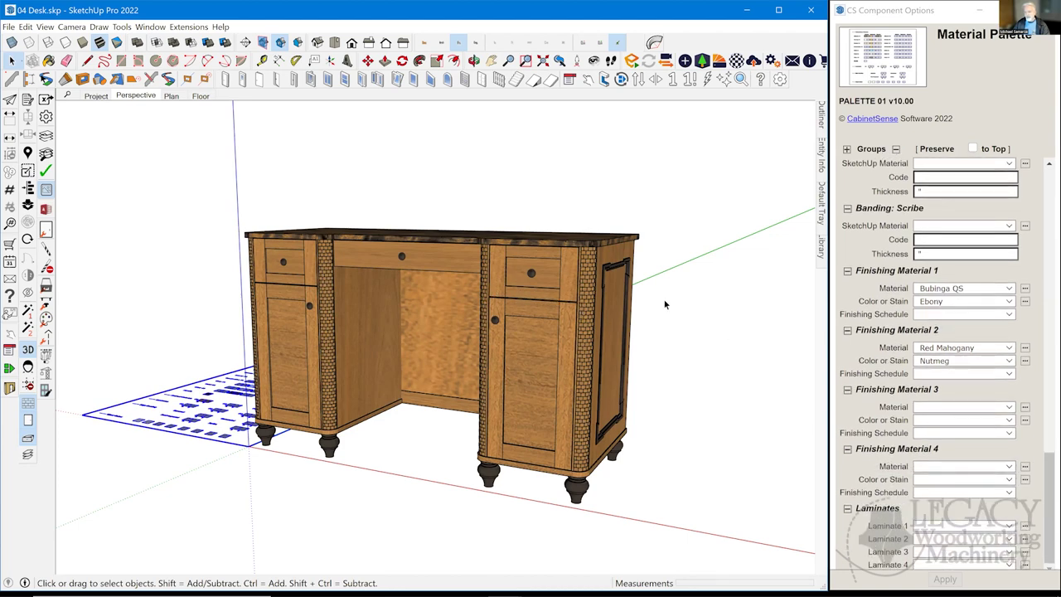
Set Finishing Material 2's stain to Chestnut, apply it, and dismiss the save prompt
left_click(969, 362)
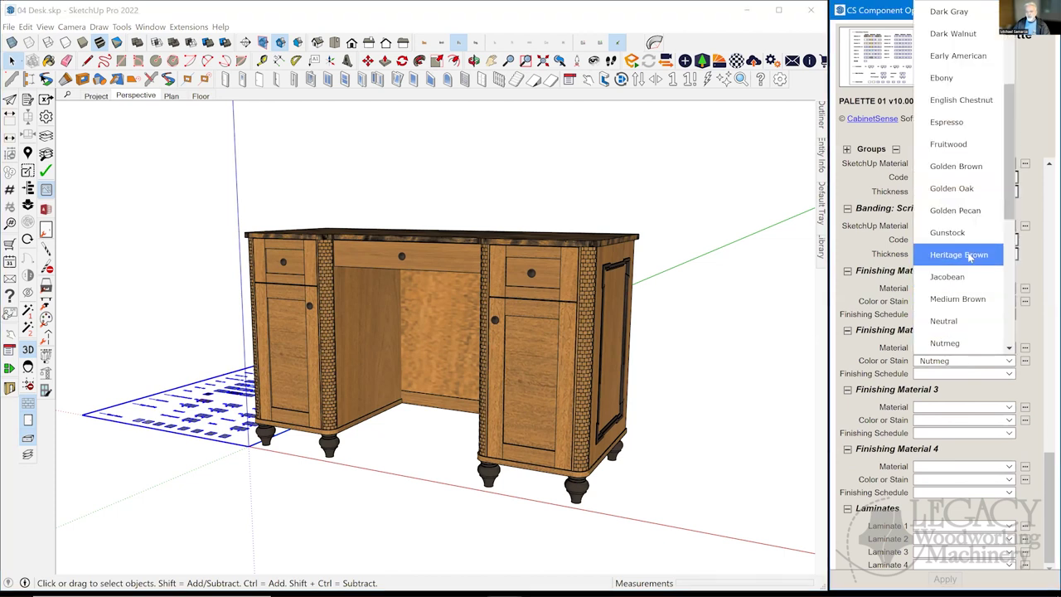
scroll(969, 257, "up", 1)
scroll(969, 257, "up", 2)
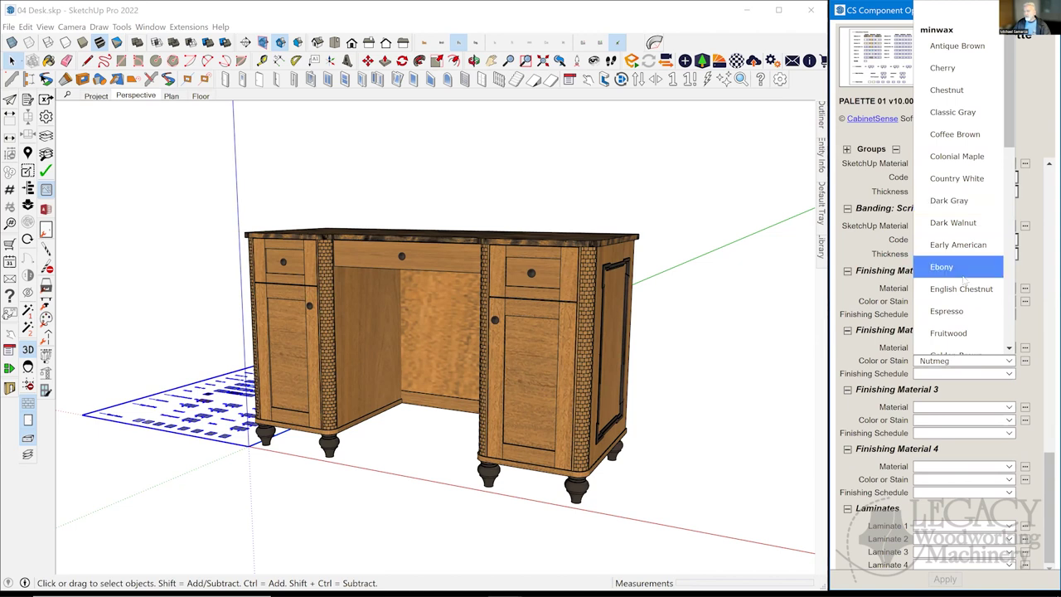
left_click(952, 90)
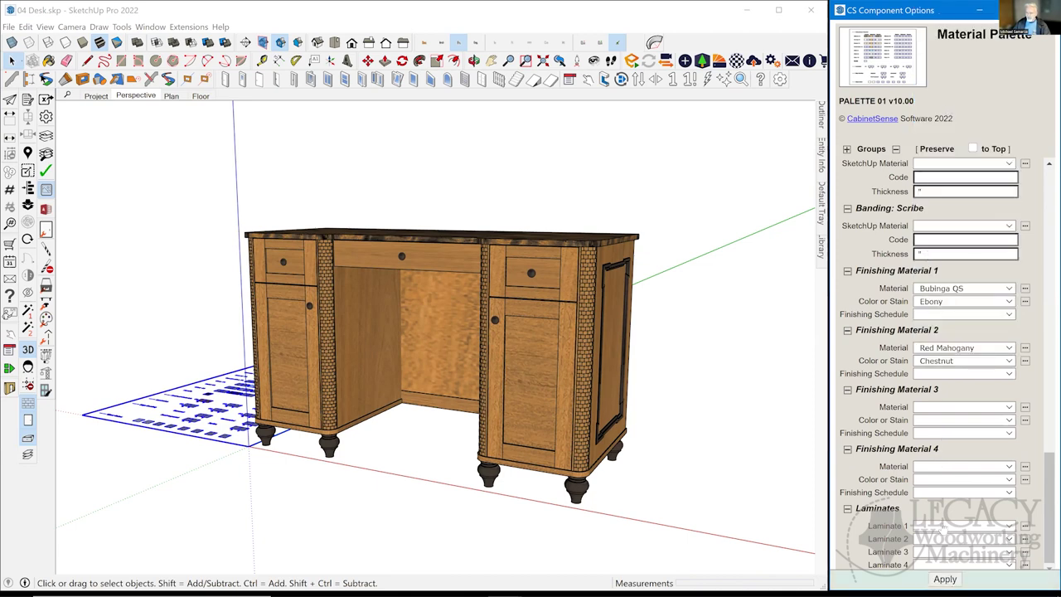
left_click(946, 580)
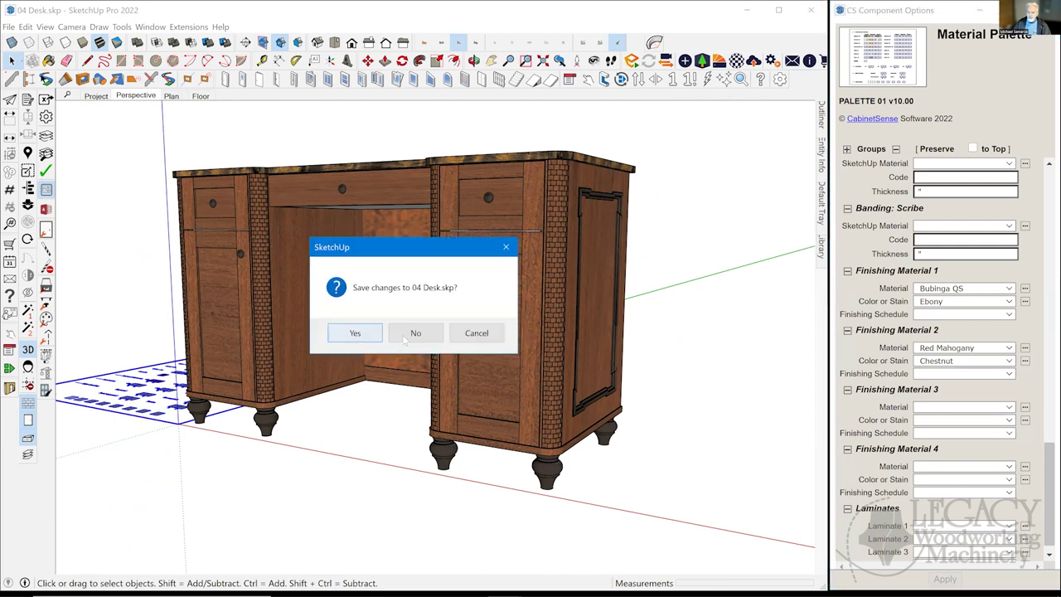
left_click(478, 333)
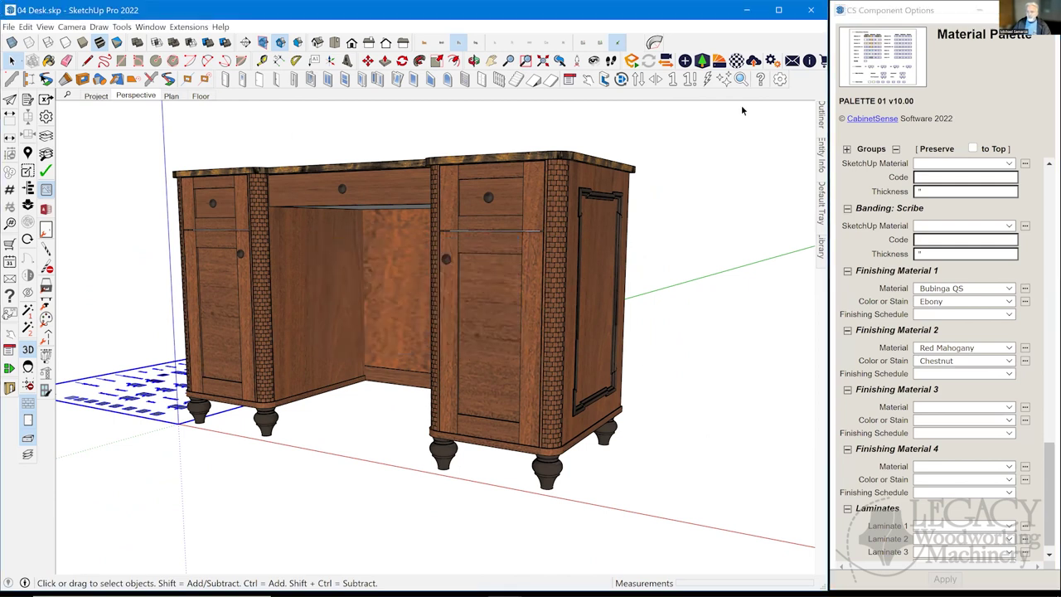
Minimize the 04 Desk and 01 Wine and Vanity model windows
left_click(746, 10)
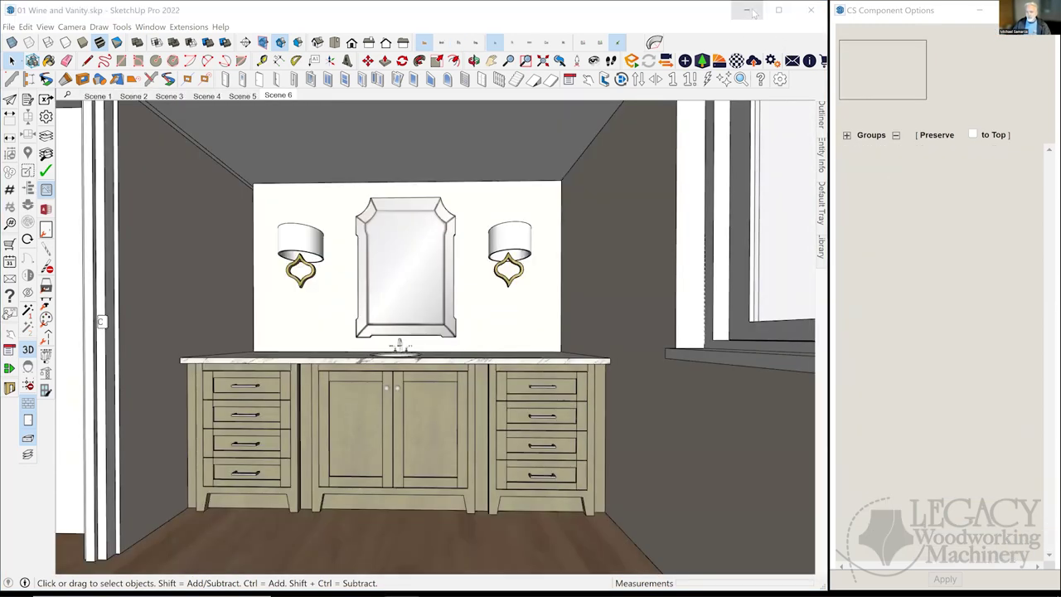
left_click(746, 10)
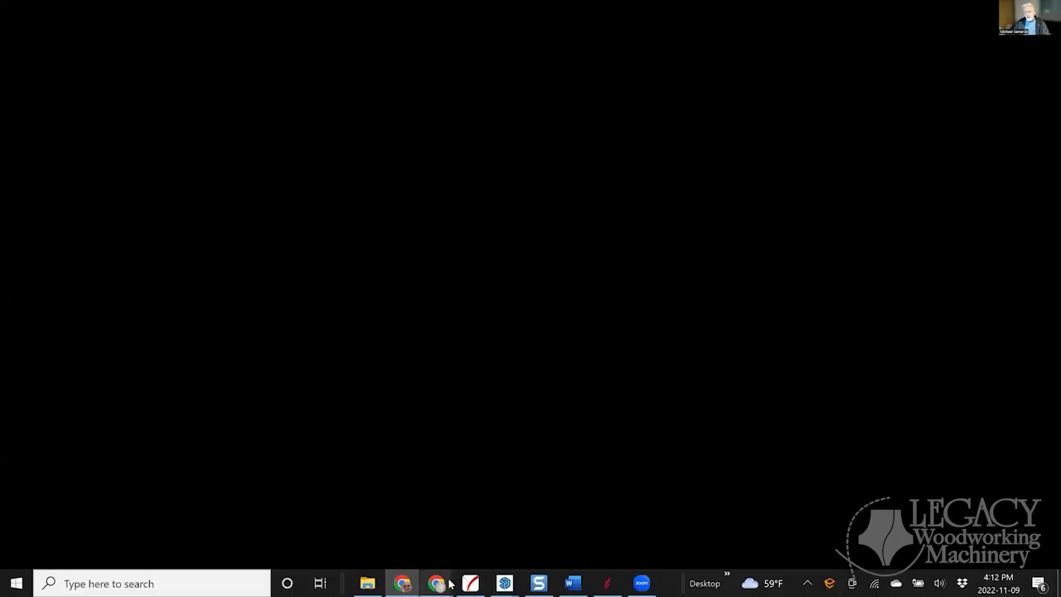
mouse_move(496, 583)
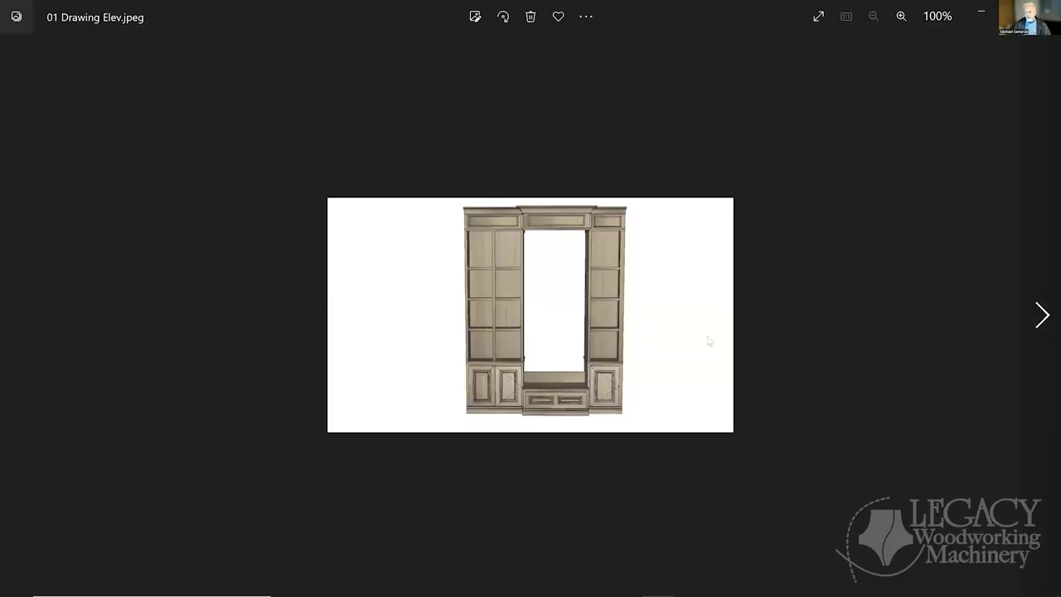
Advance past 02 and 03 Mock up.jpeg to 04 Elevation.jpeg and zoom in
scroll(708, 341, "up", 5)
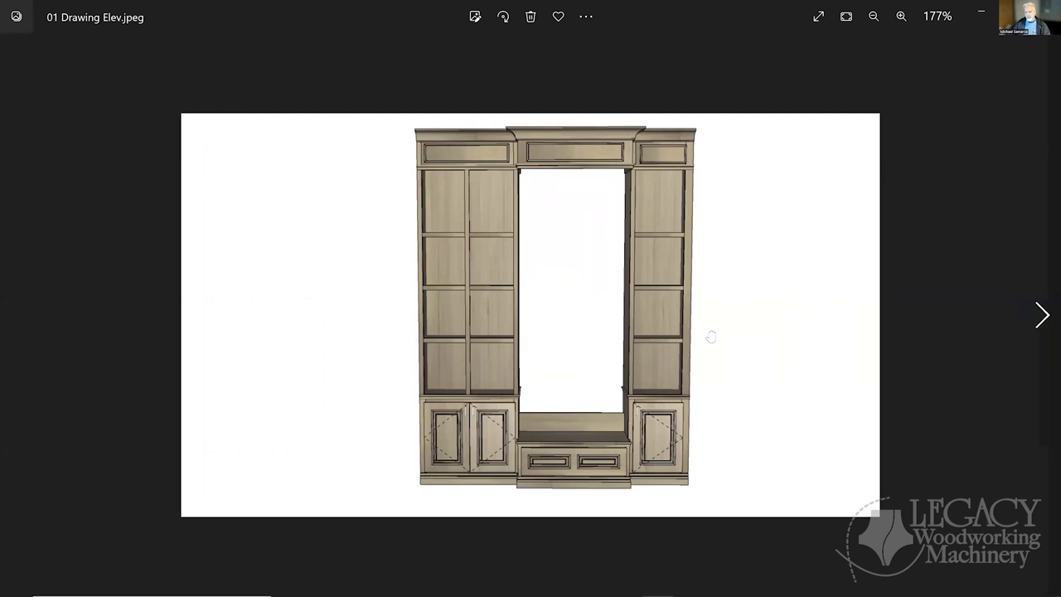
left_click(1042, 316)
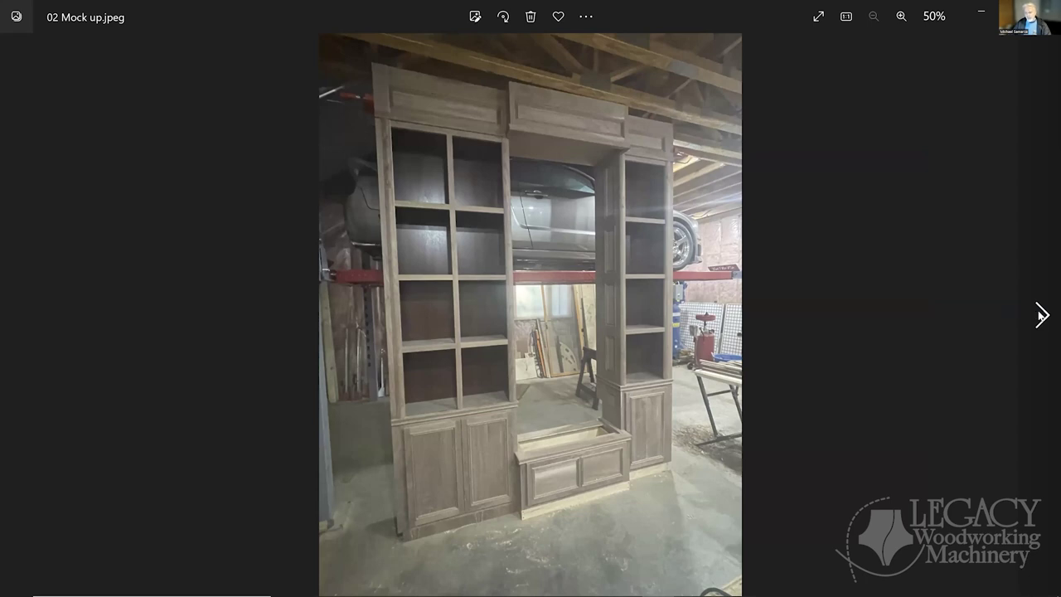
left_click(1042, 315)
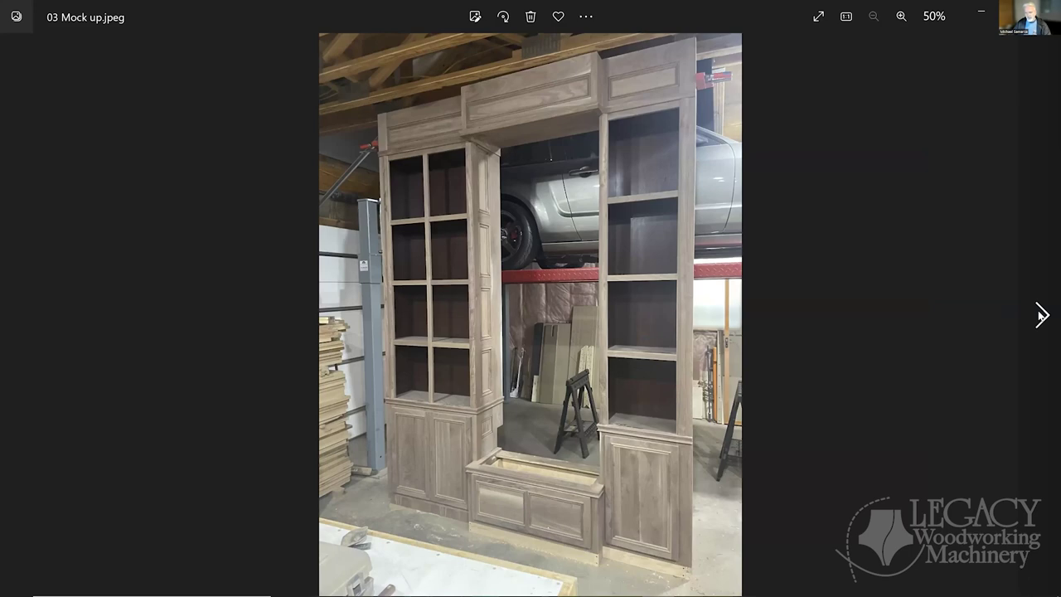
left_click(1041, 315)
scroll(684, 302, "up", 2)
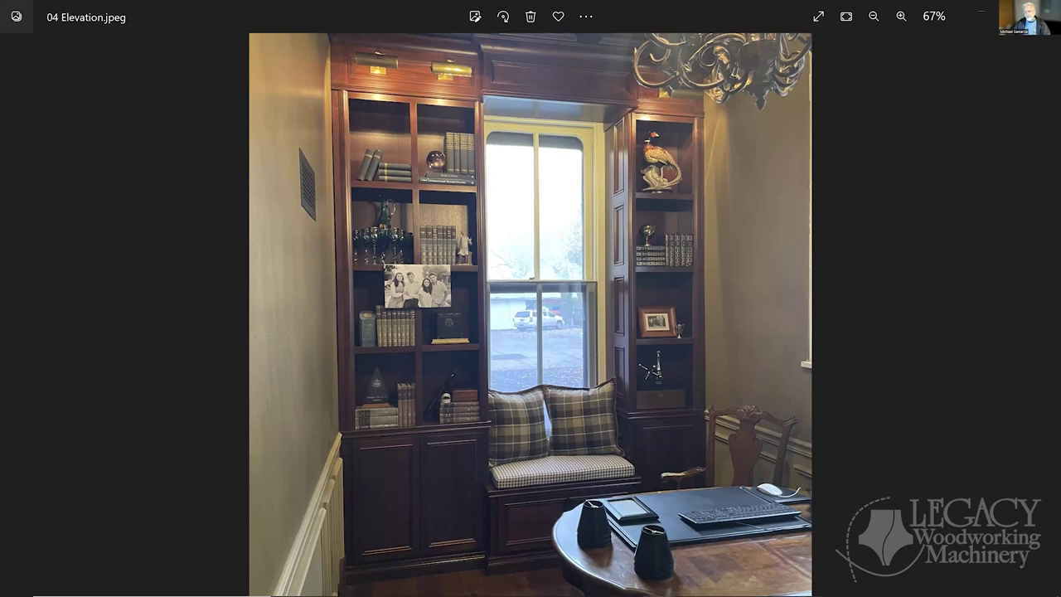
Page through the first four LeClerc Rd kitchen photos, zooming into each
key("Right")
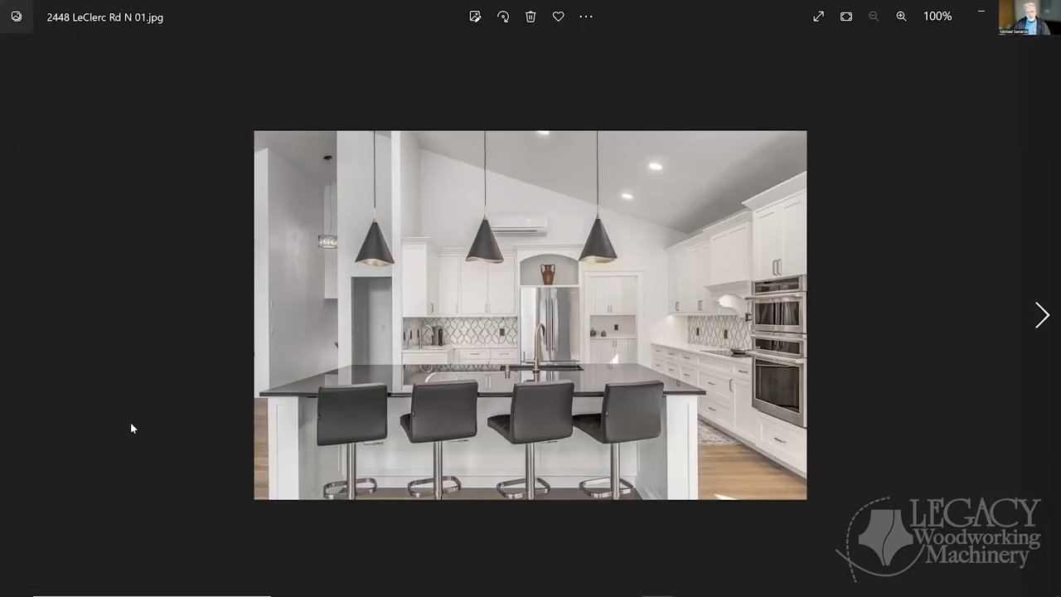
scroll(566, 441, "up", 3)
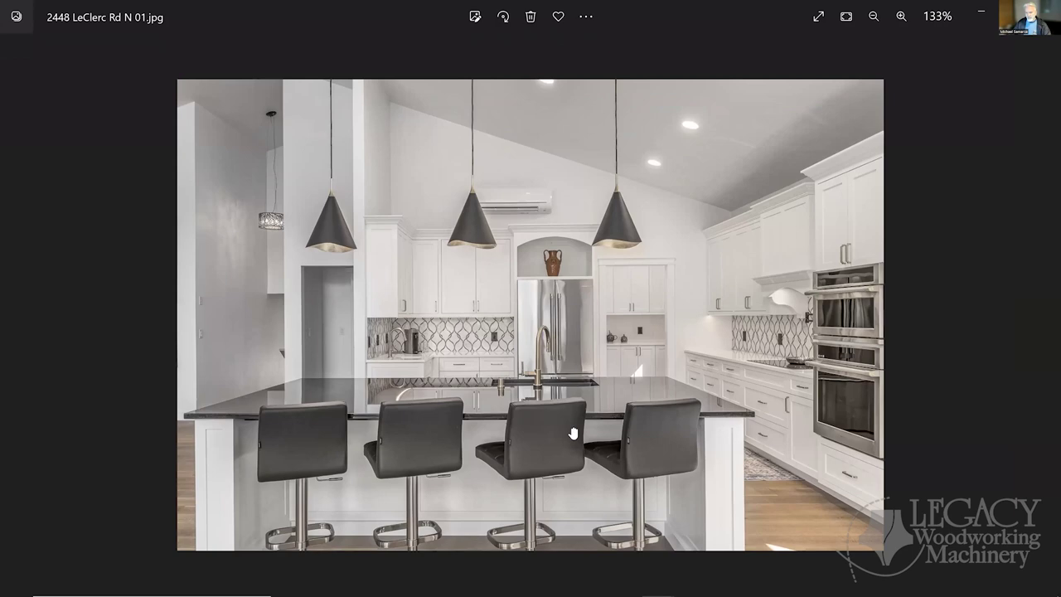
scroll(574, 434, "up", 2)
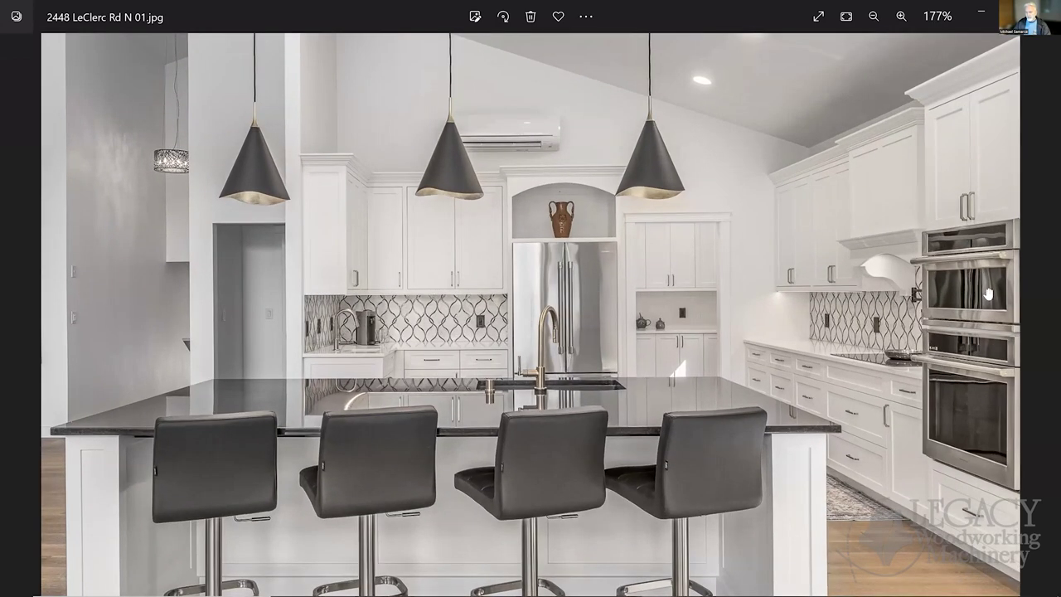
left_click(1042, 315)
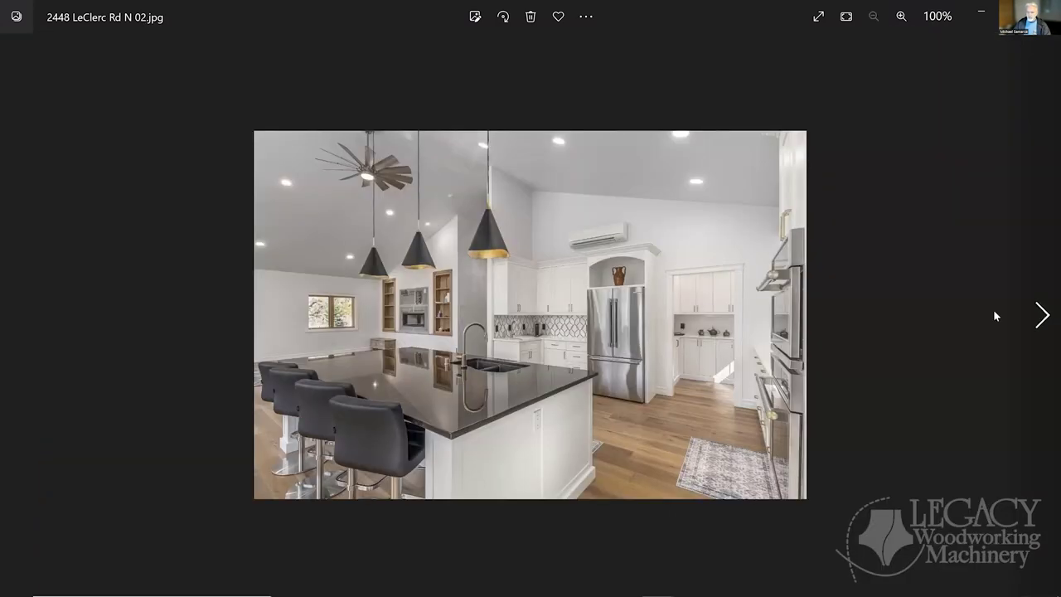
scroll(759, 325, "up", 1)
scroll(942, 307, "up", 1)
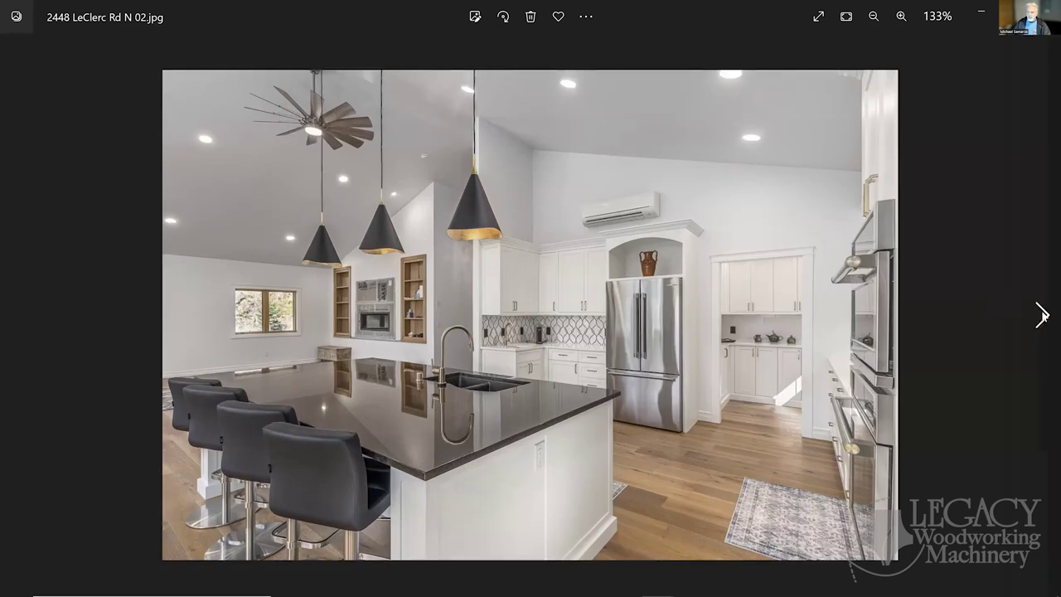
left_click(1042, 316)
scroll(738, 325, "up", 4)
scroll(737, 325, "up", 2)
scroll(923, 334, "down", 1)
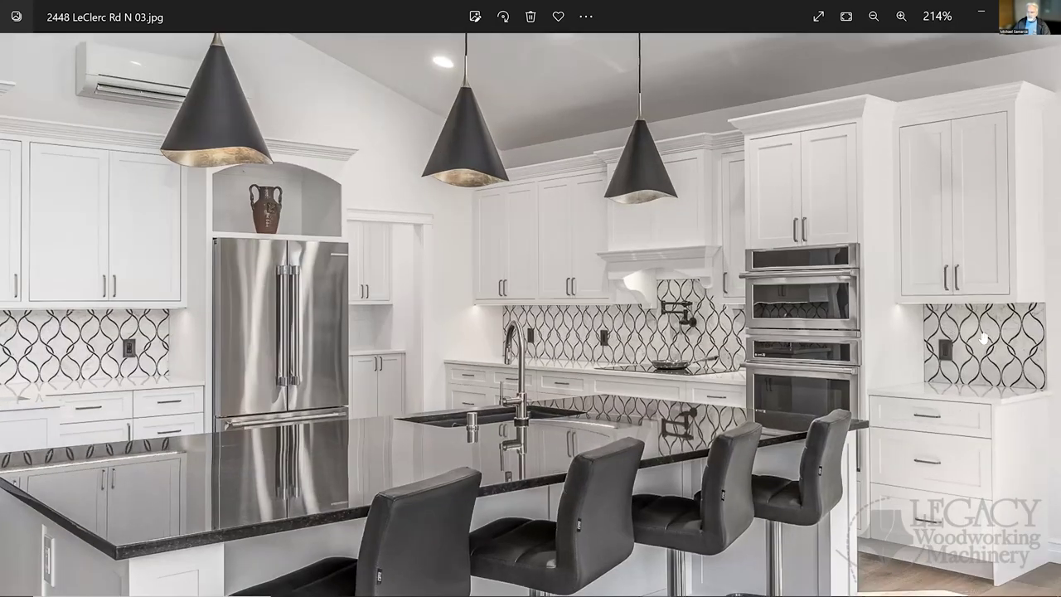
left_click(1042, 321)
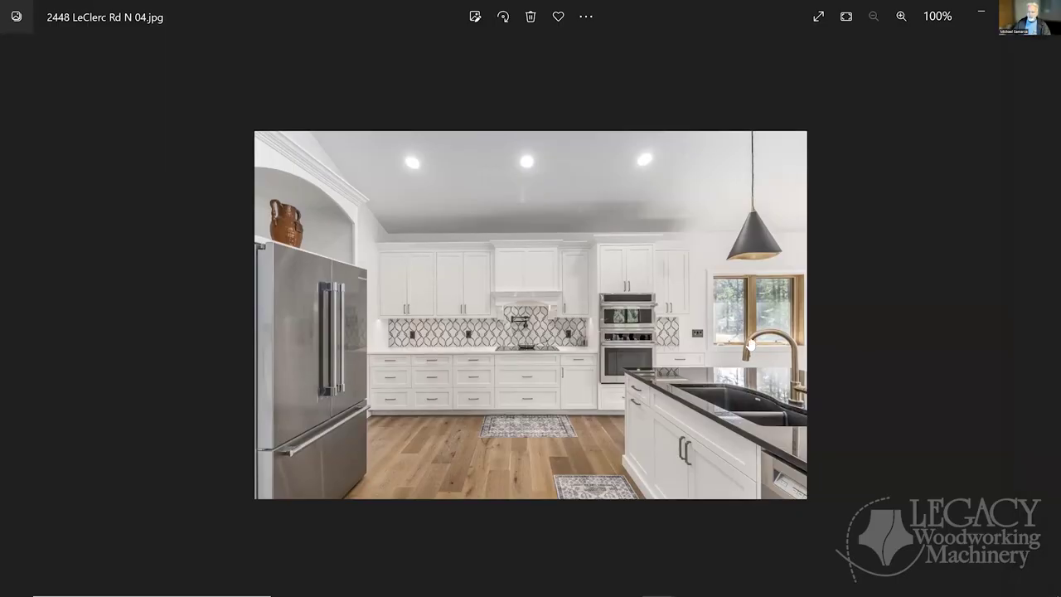
scroll(752, 342, "up", 3)
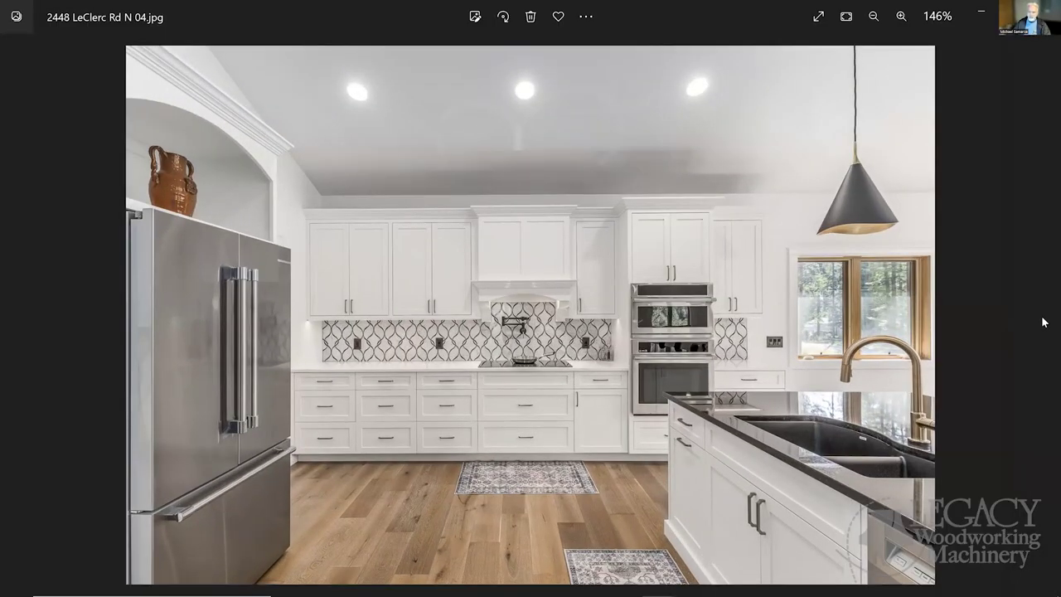
Advance on to photo 09, then zoom into the open corner drawer and back out
left_click(1040, 317)
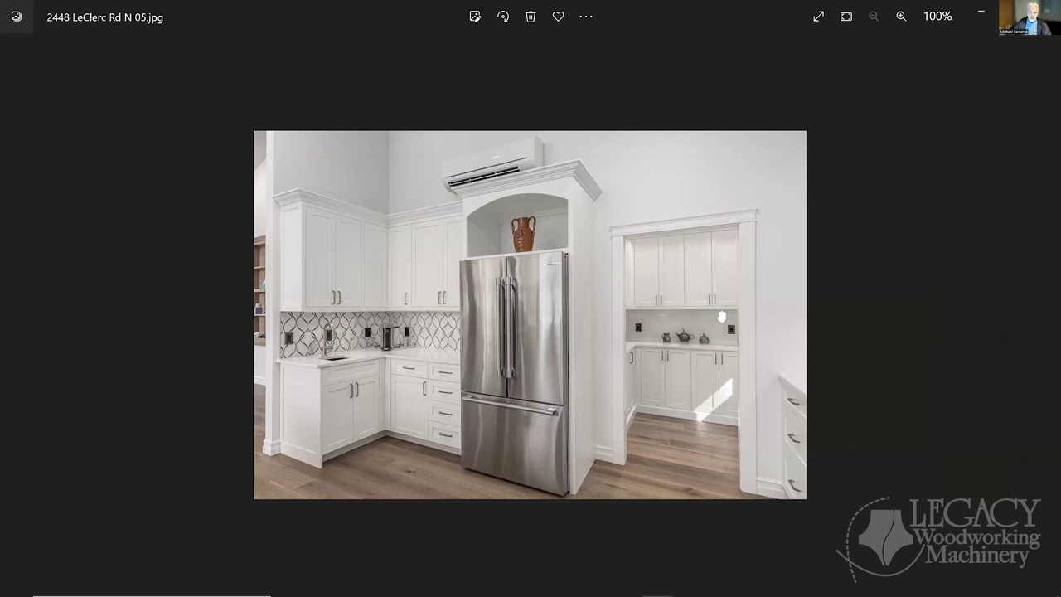
scroll(903, 308, "up", 2)
left_click(1042, 315)
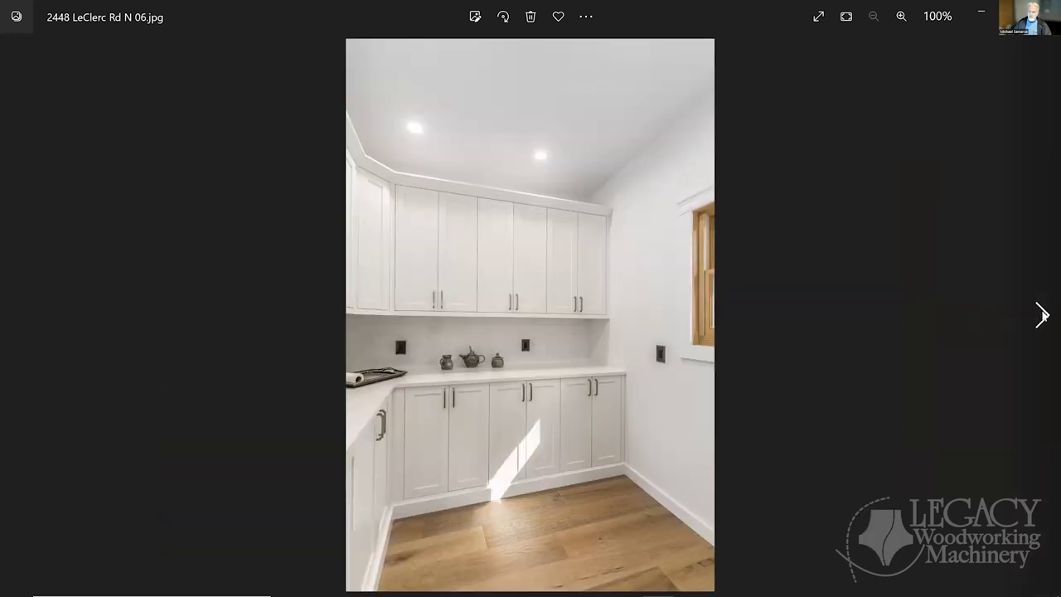
left_click(1042, 316)
left_click(1042, 316)
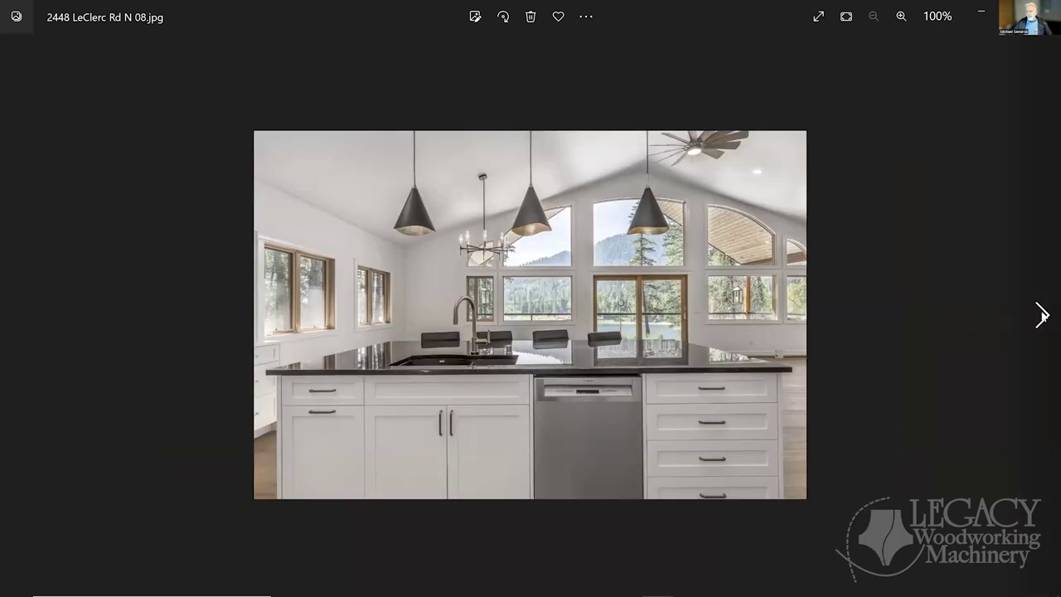
left_click(1042, 315)
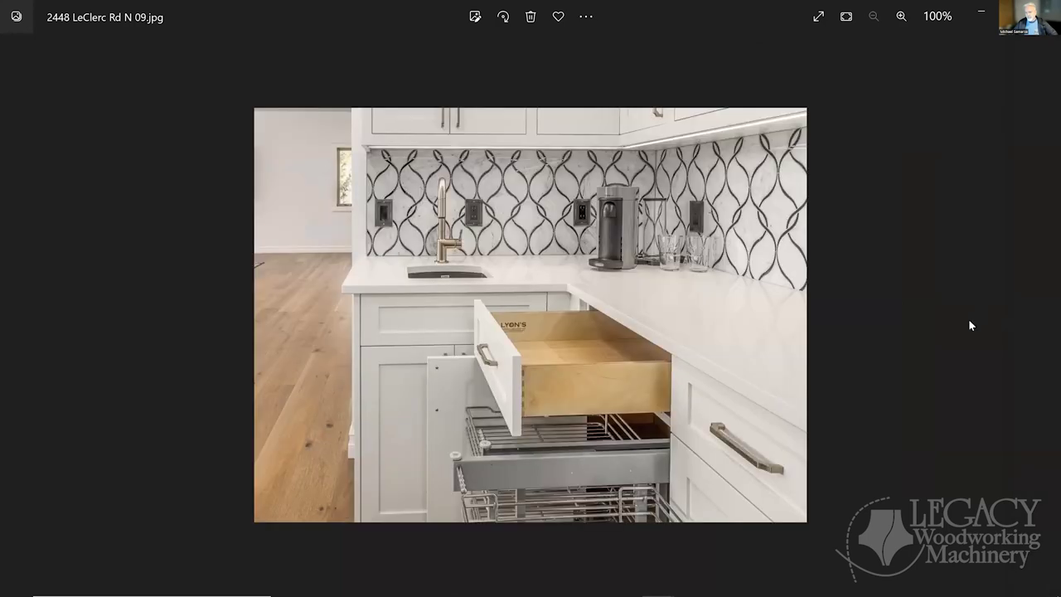
scroll(622, 348, "up", 4)
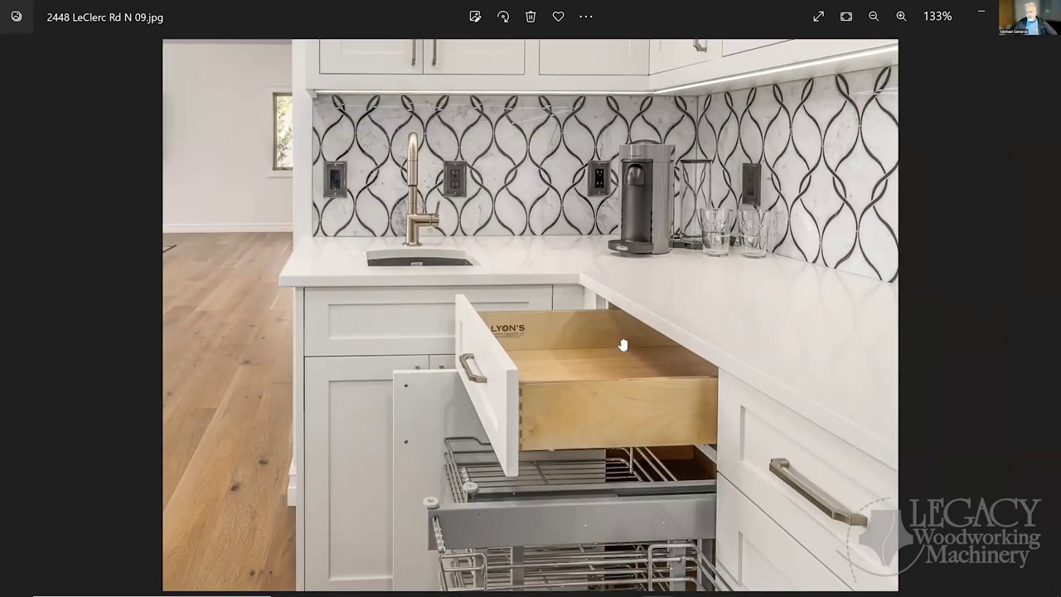
scroll(624, 345, "up", 1)
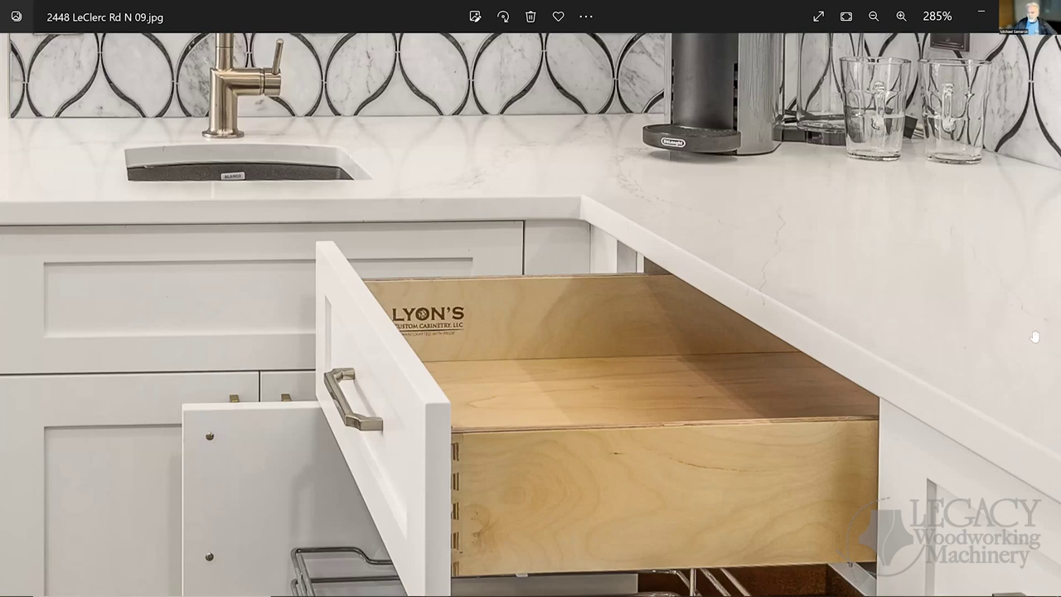
scroll(1013, 342, "down", 3)
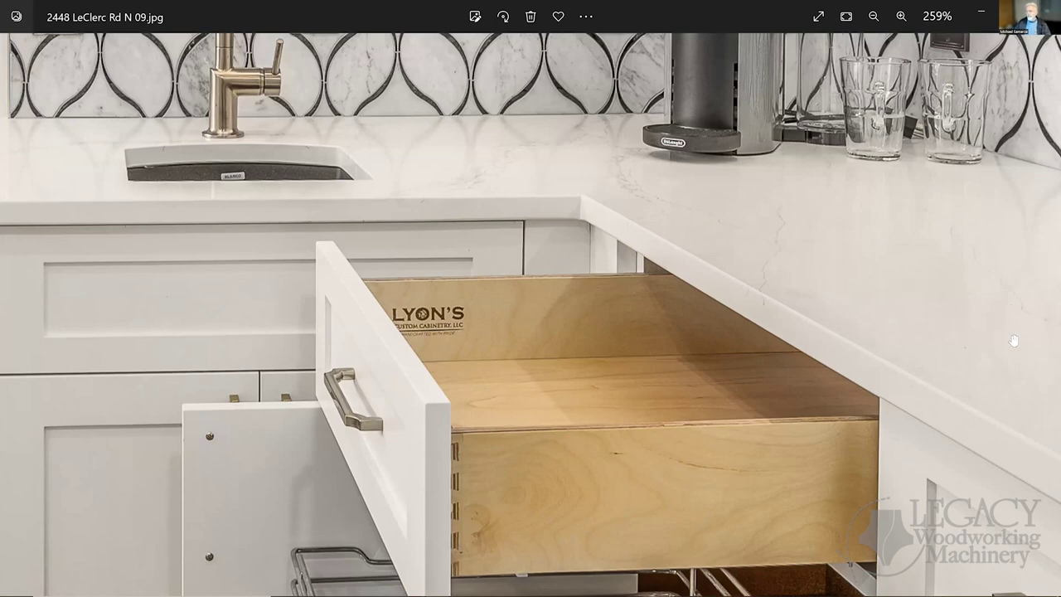
scroll(1044, 316, "down", 1)
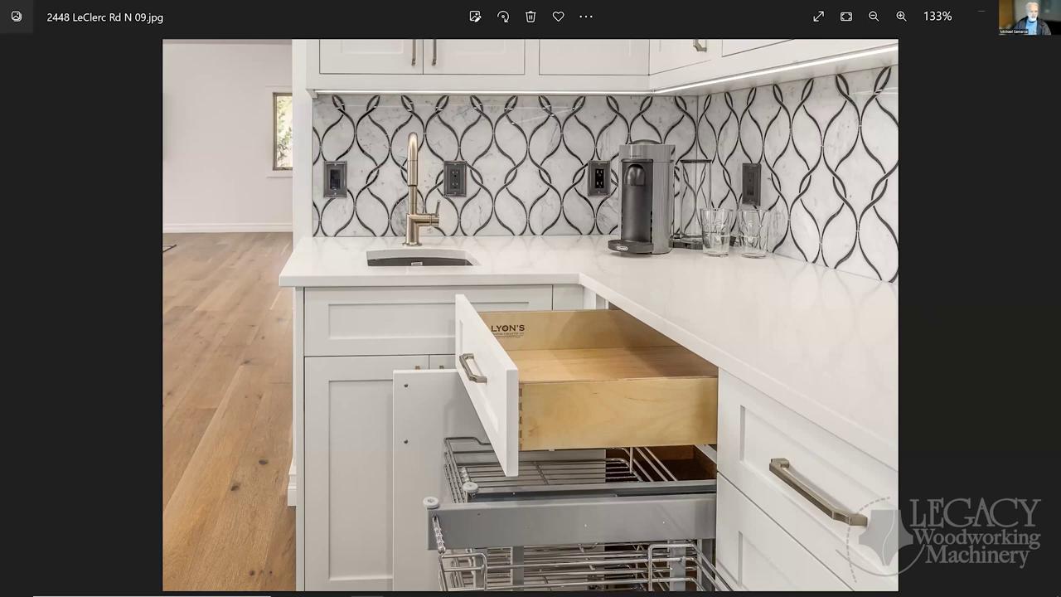
Open Levitch Rd photo 01 and zoom in twice on the green kitchen
left_click(33, 252)
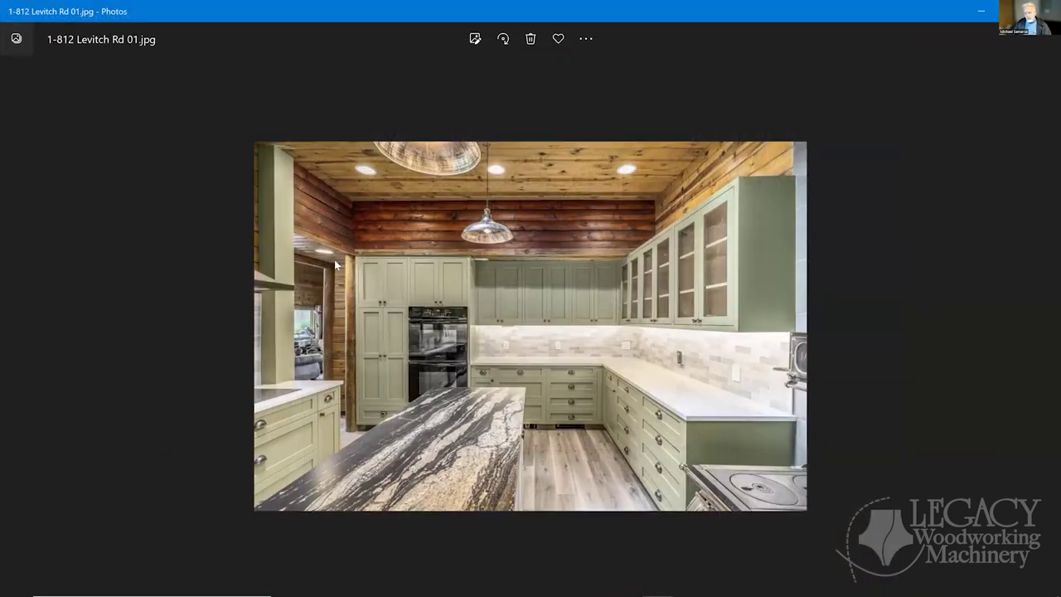
key("ctrl+plus")
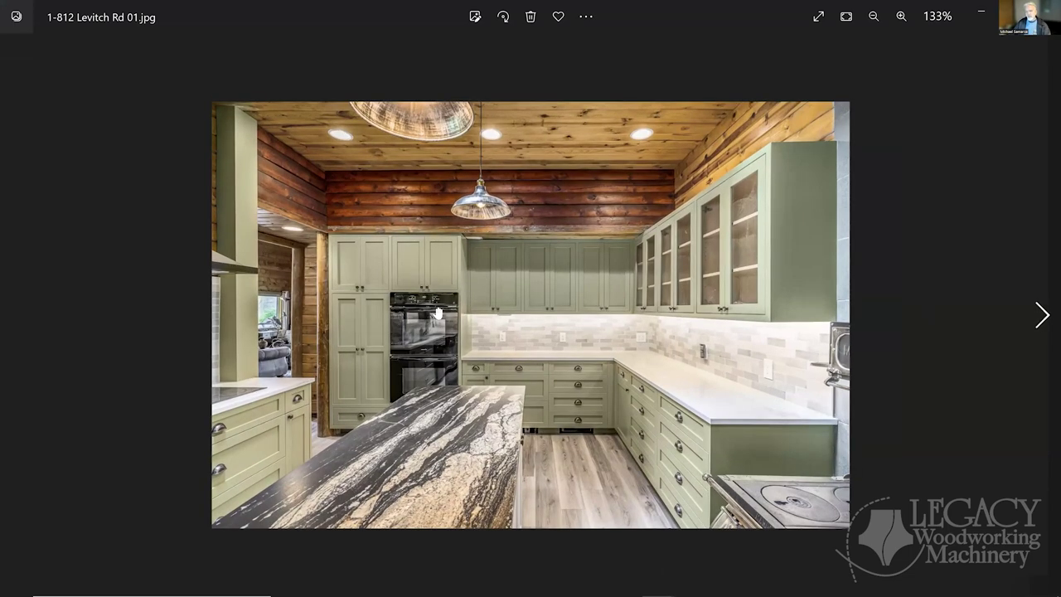
key("ctrl+plus")
key("ctrl+plus")
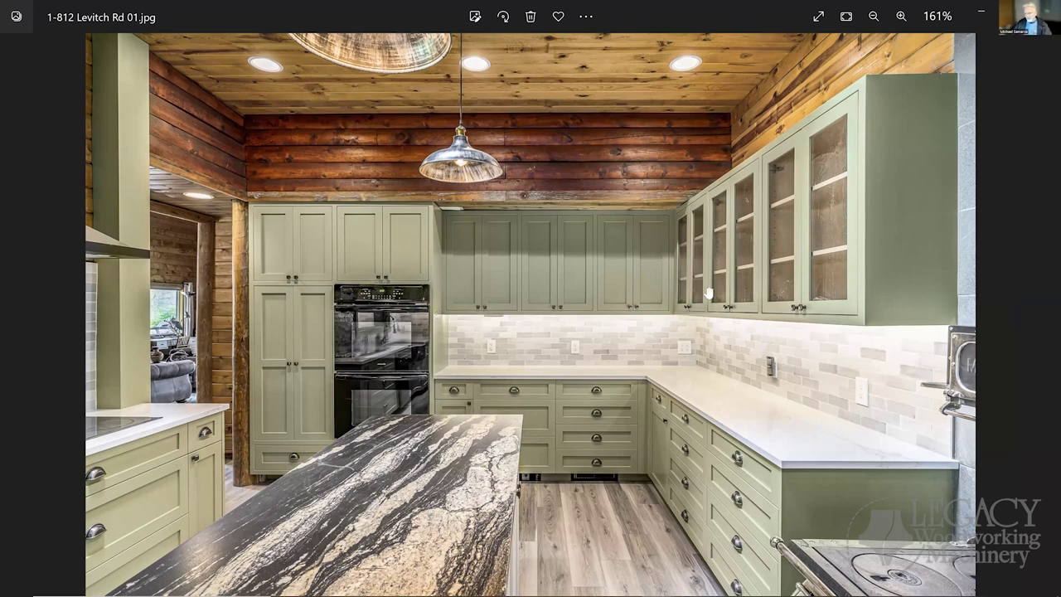
Advance to photo 05, the white island by the wood stove, and zoom in
left_click(1042, 319)
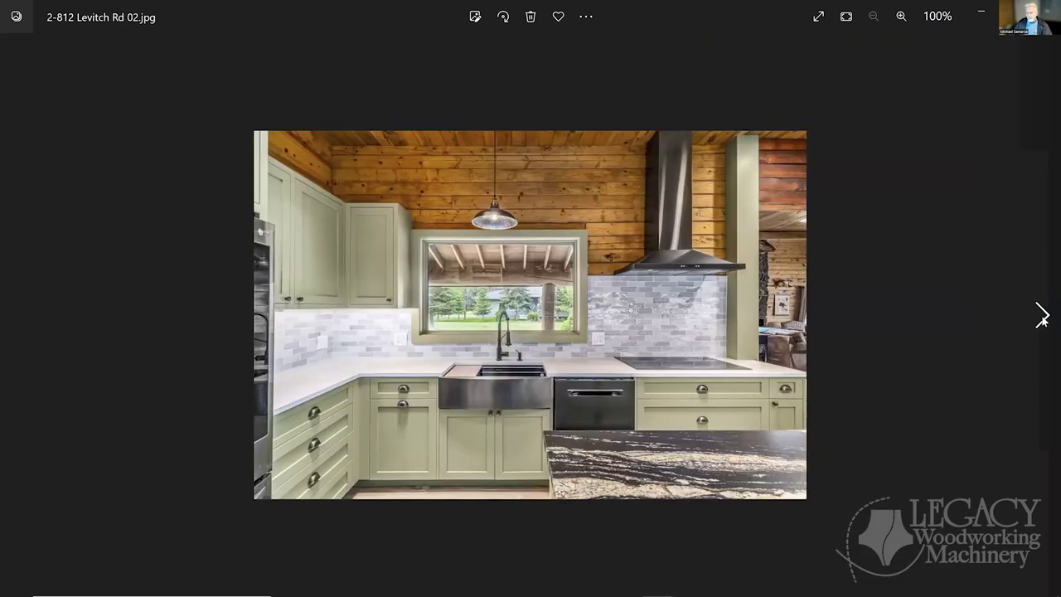
left_click(1043, 319)
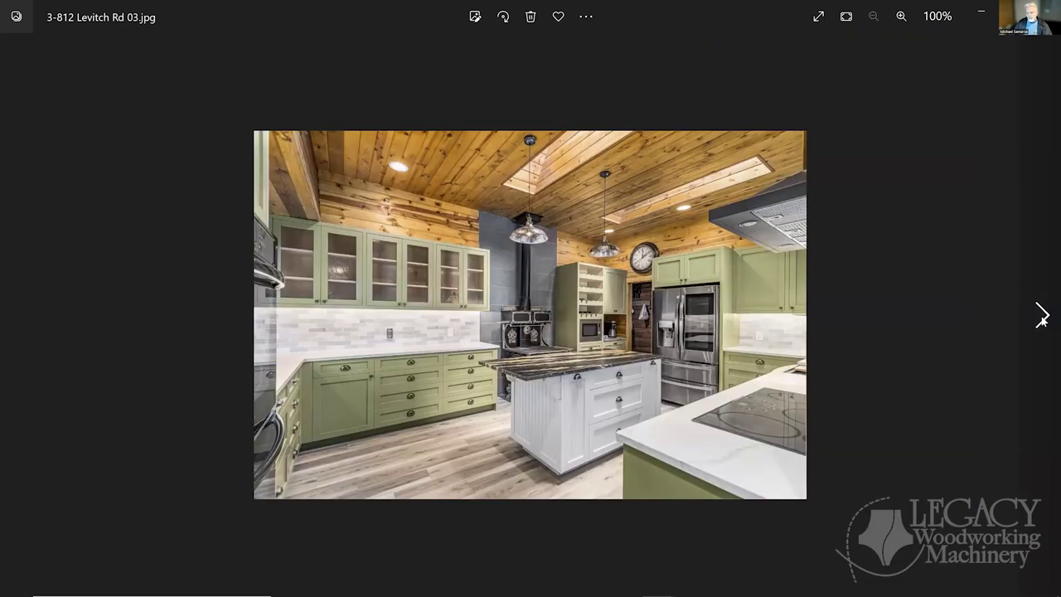
left_click(1042, 319)
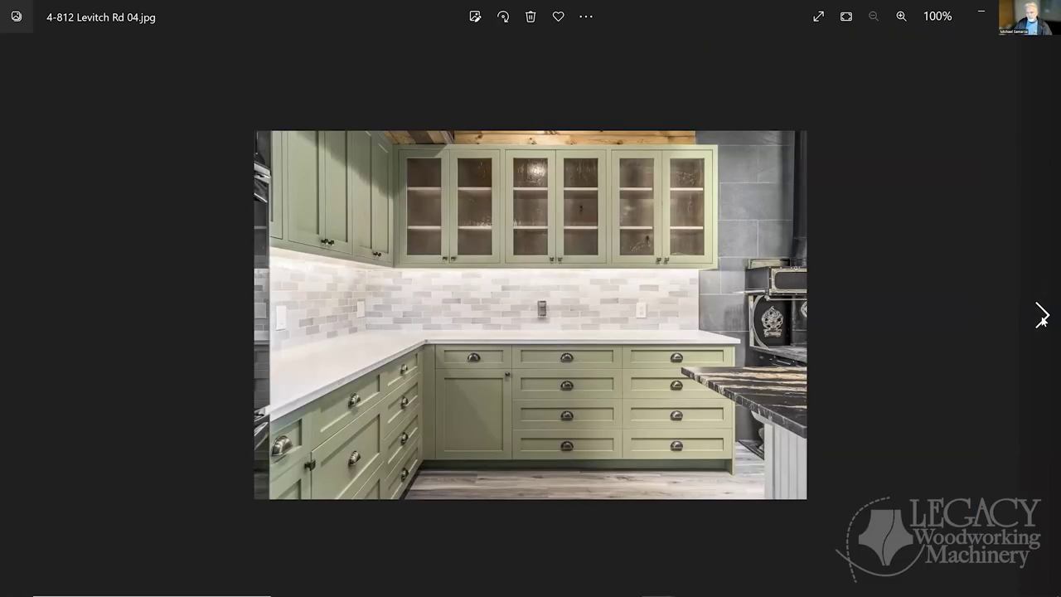
left_click(1043, 320)
scroll(627, 355, "up", 1)
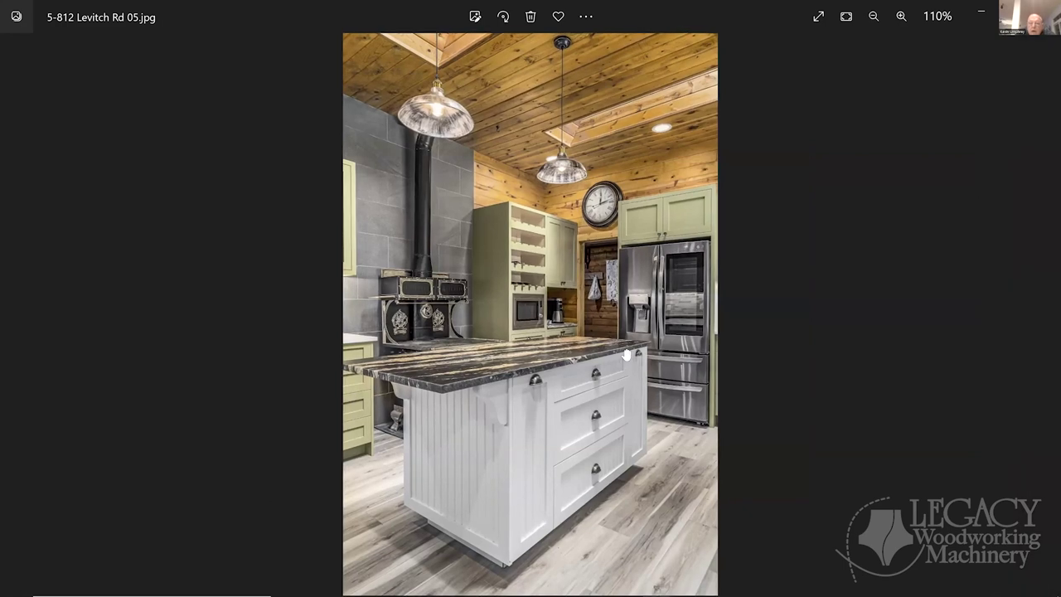
scroll(627, 355, "up", 2)
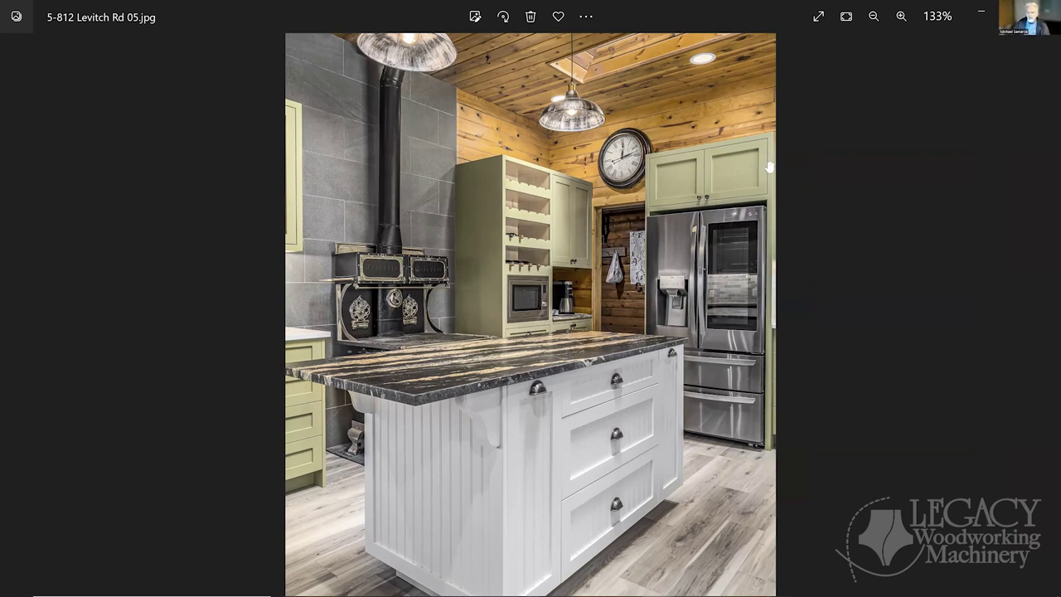
scroll(769, 165, "up", 5)
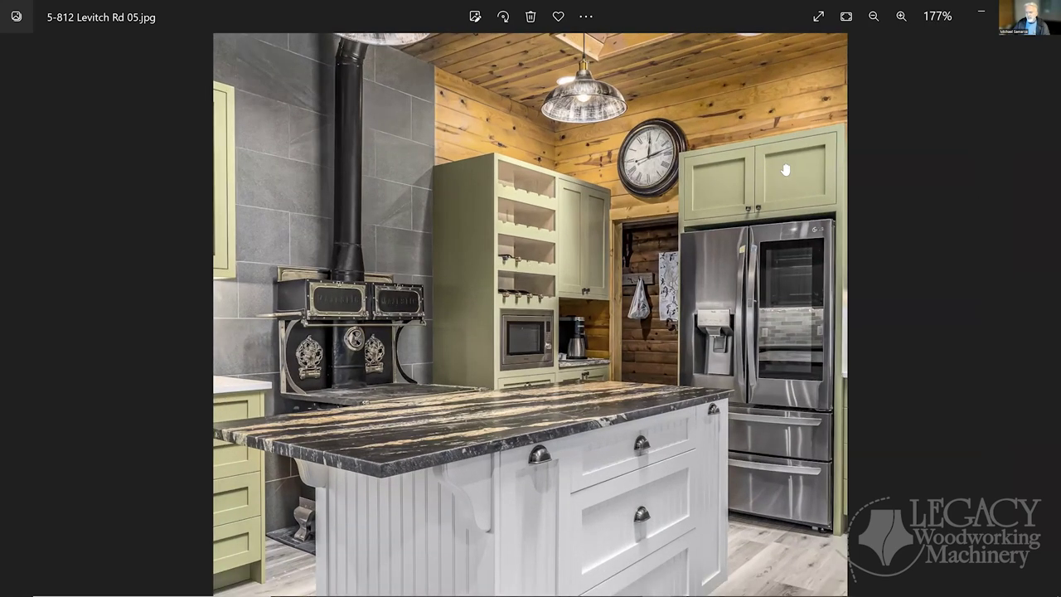
scroll(794, 172, "up", 1)
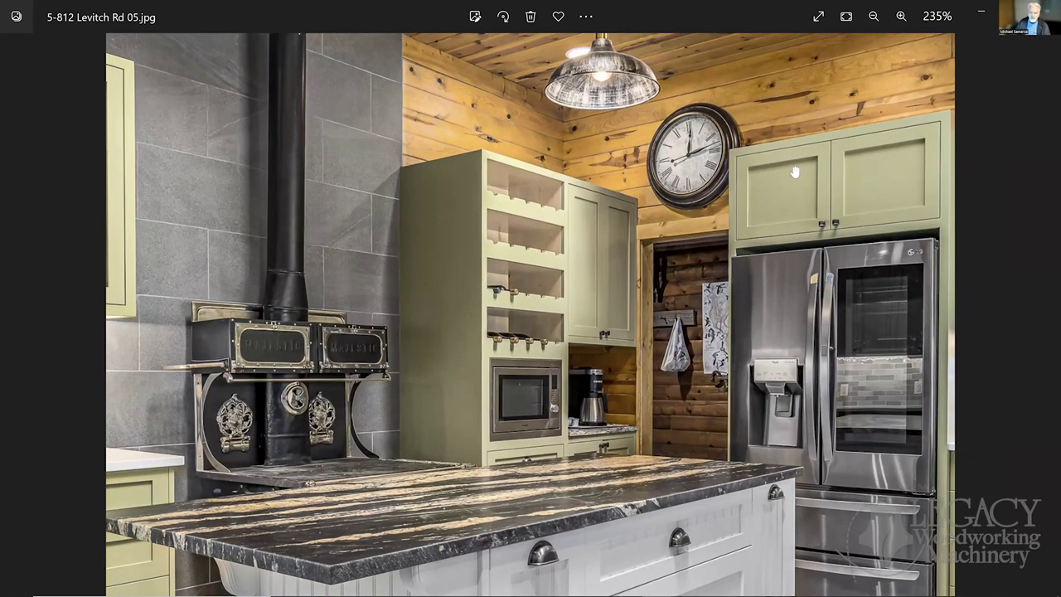
scroll(795, 172, "up", 2)
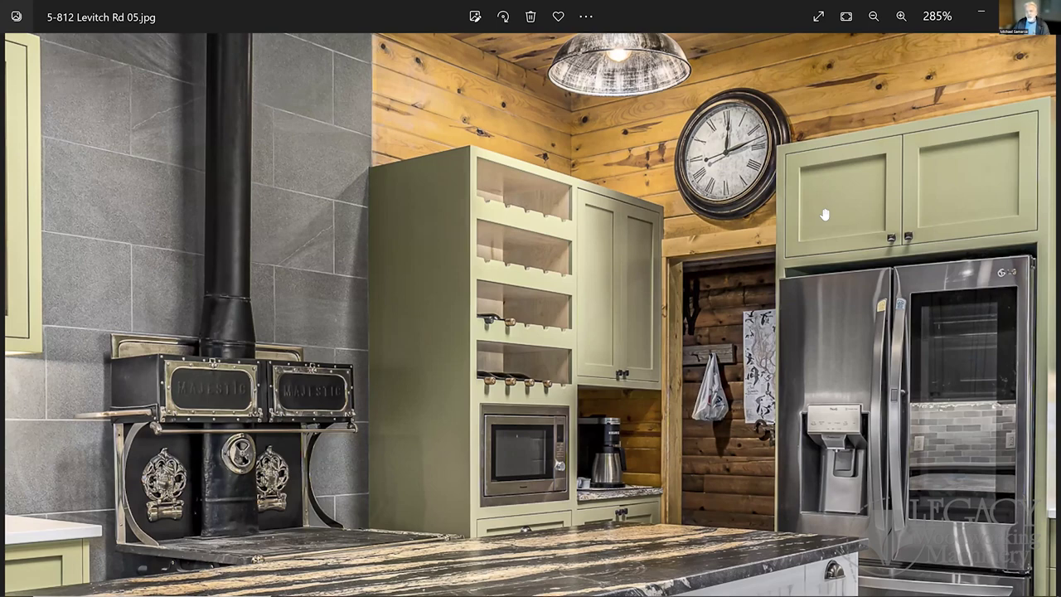
scroll(825, 215, "down", 1)
scroll(825, 215, "down", 2)
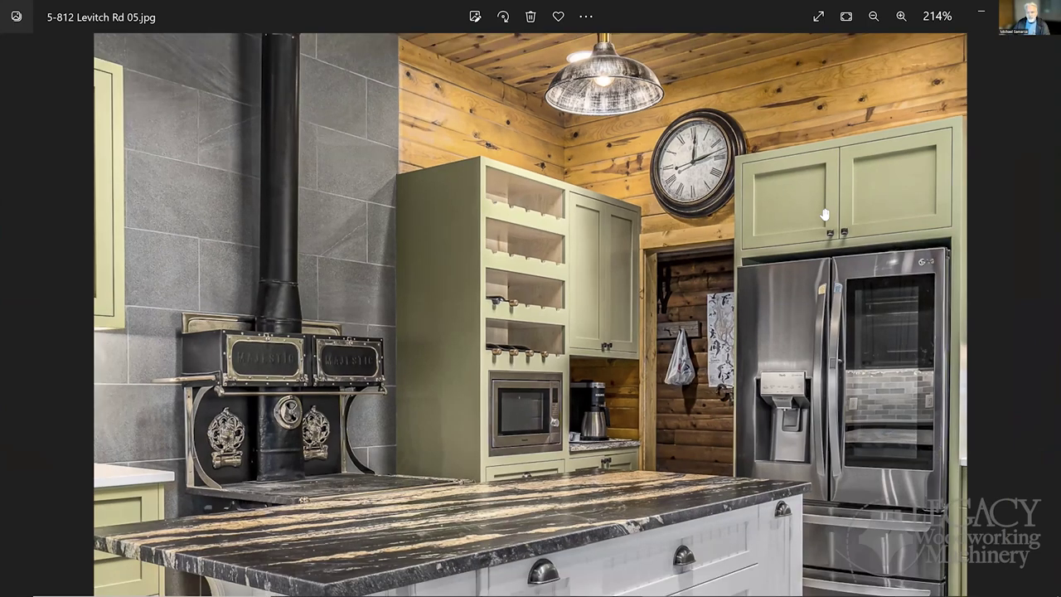
scroll(825, 215, "down", 2)
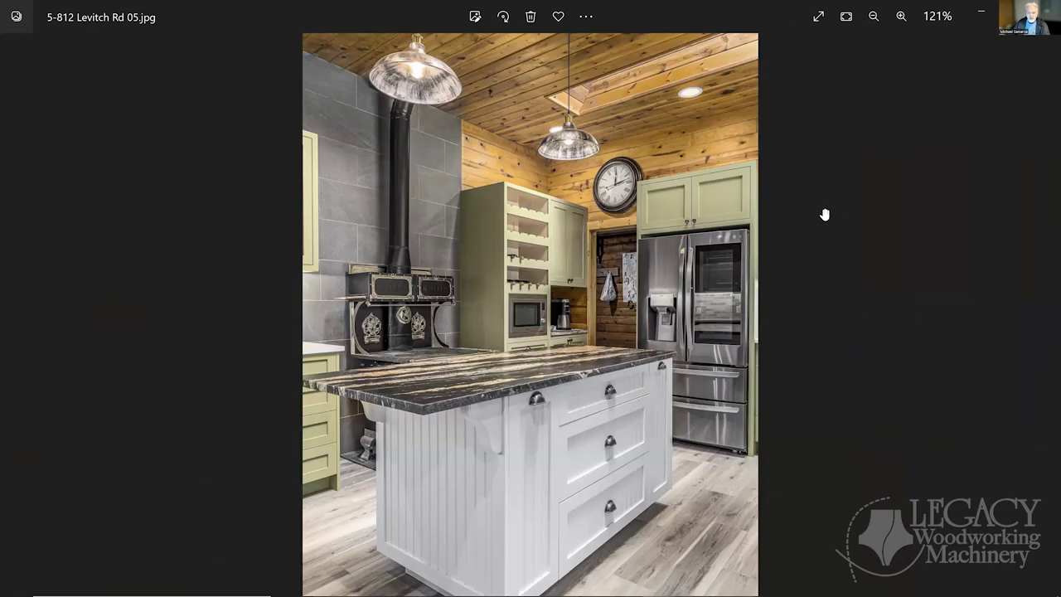
scroll(825, 215, "down", 1)
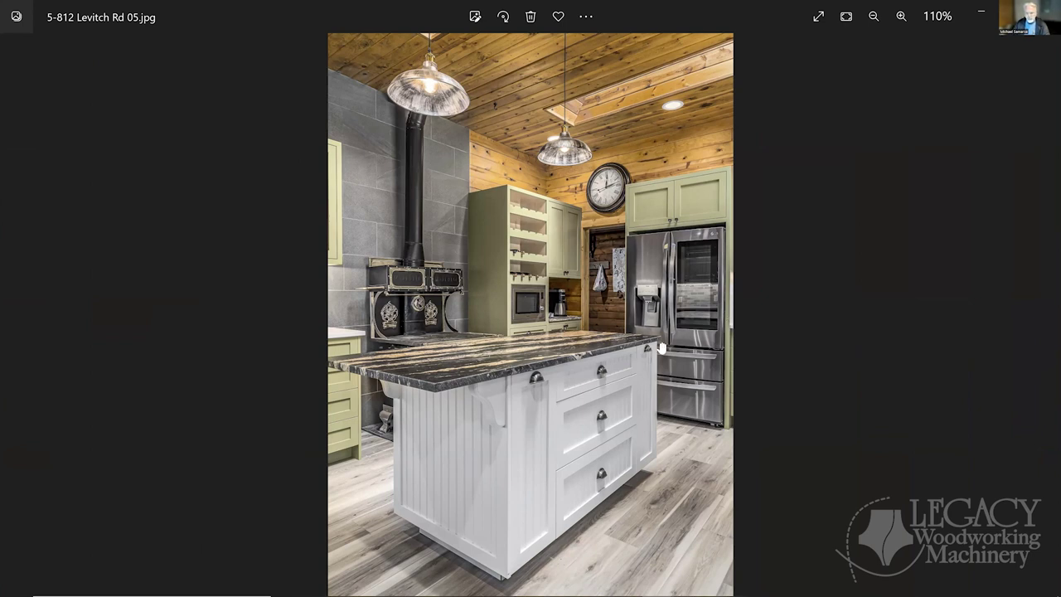
scroll(362, 434, "down", 1, "ctrl")
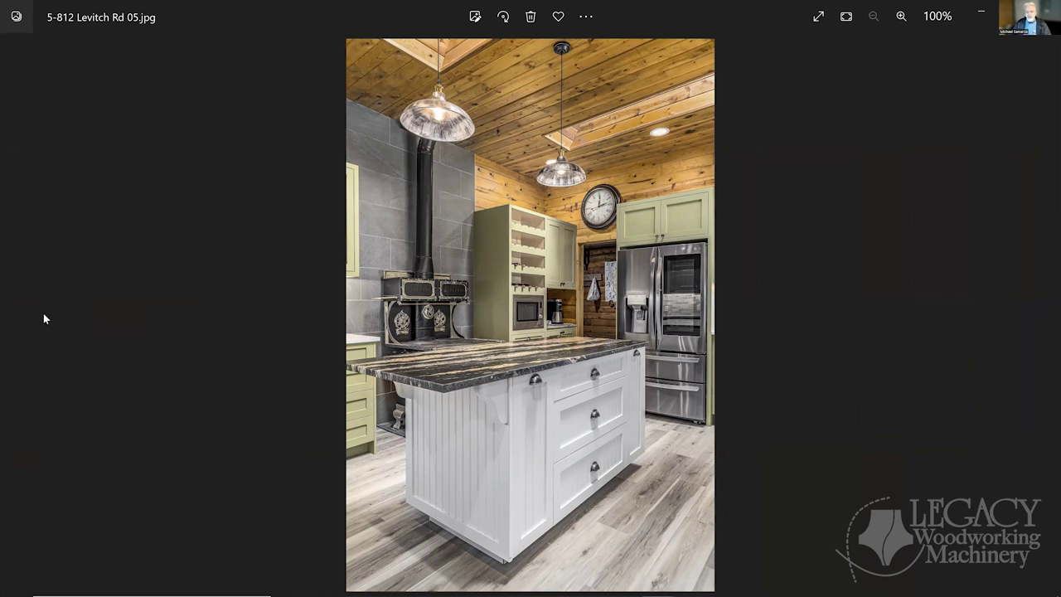
left_click(20, 316)
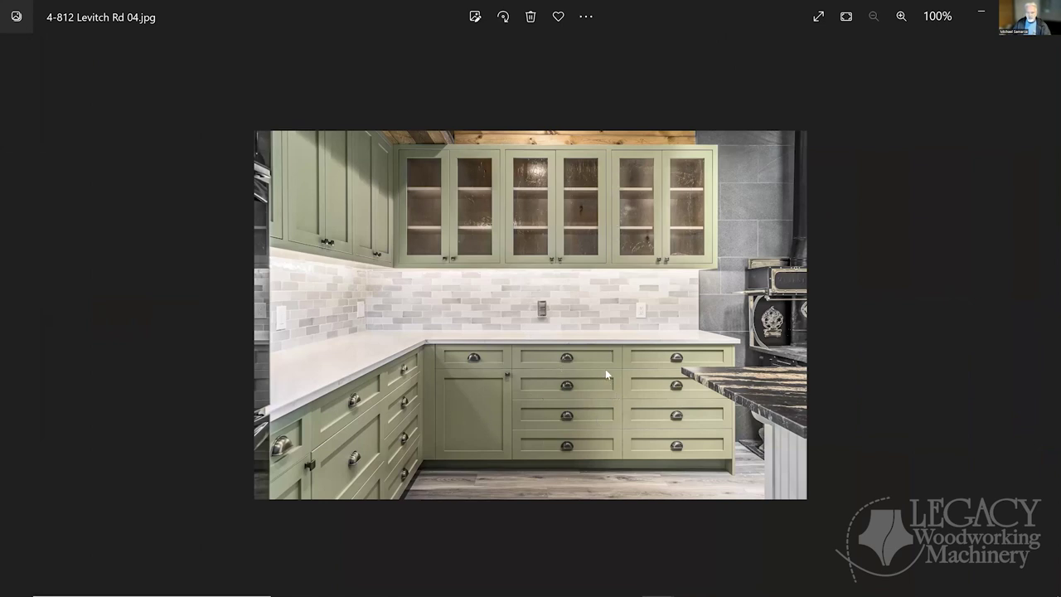
Step through Levitch Rd photos 05, 06 and 07, ending on the sage-green pull-out pantry
left_click(1041, 317)
left_click(1041, 317)
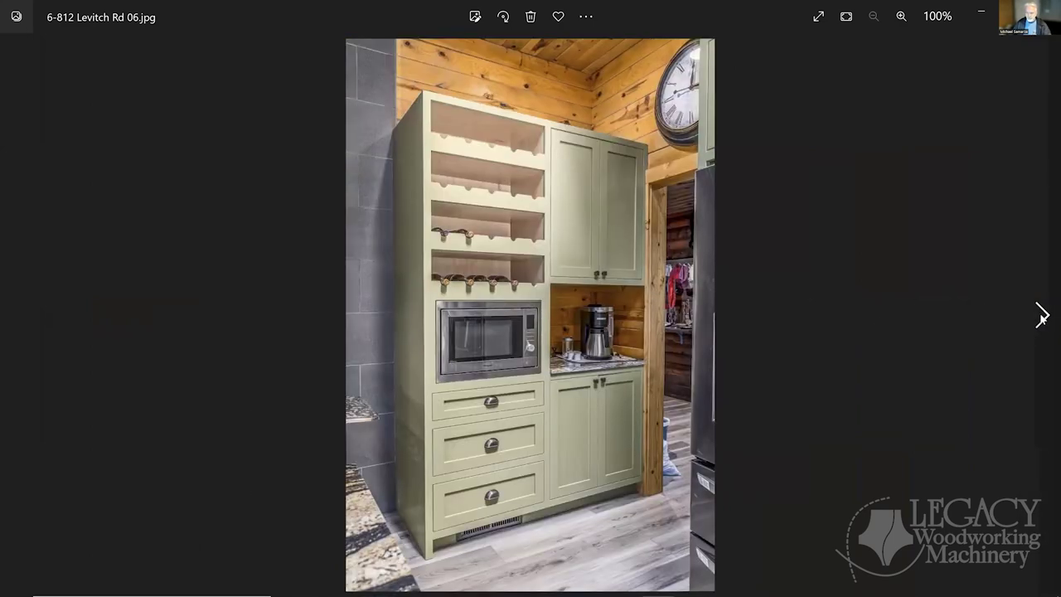
left_click(1042, 317)
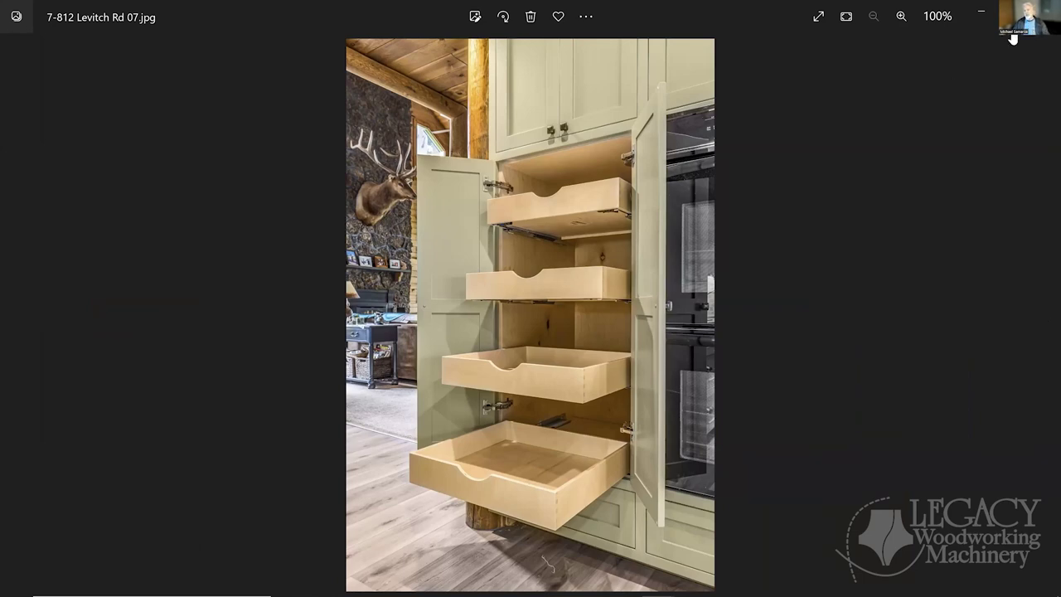
key("Right")
key("Right")
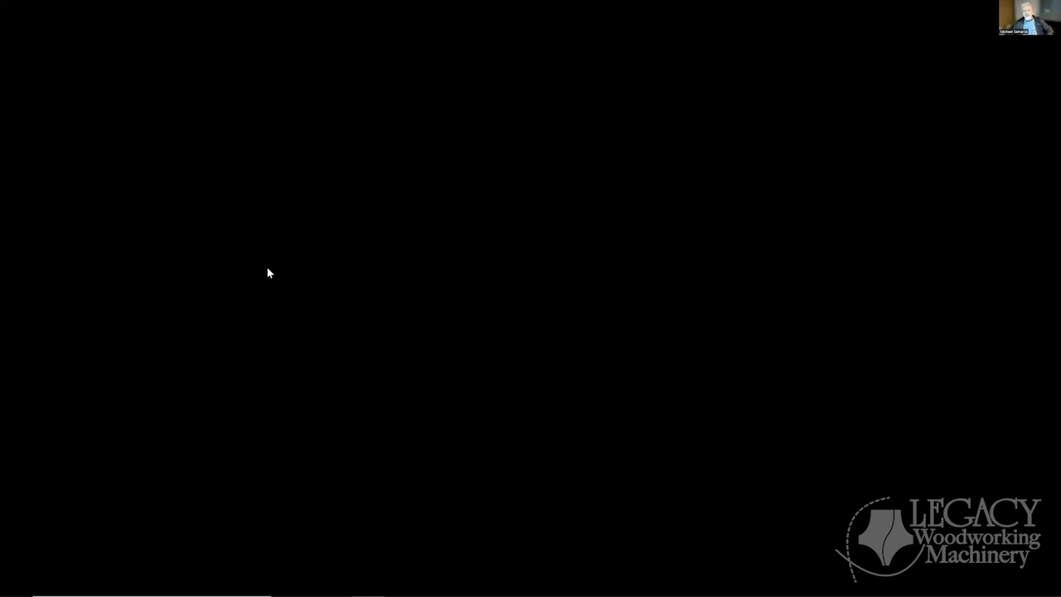
Bring the 'Untitled - SketchUp Pro' window to the front from the taskbar preview
mouse_move(543, 591)
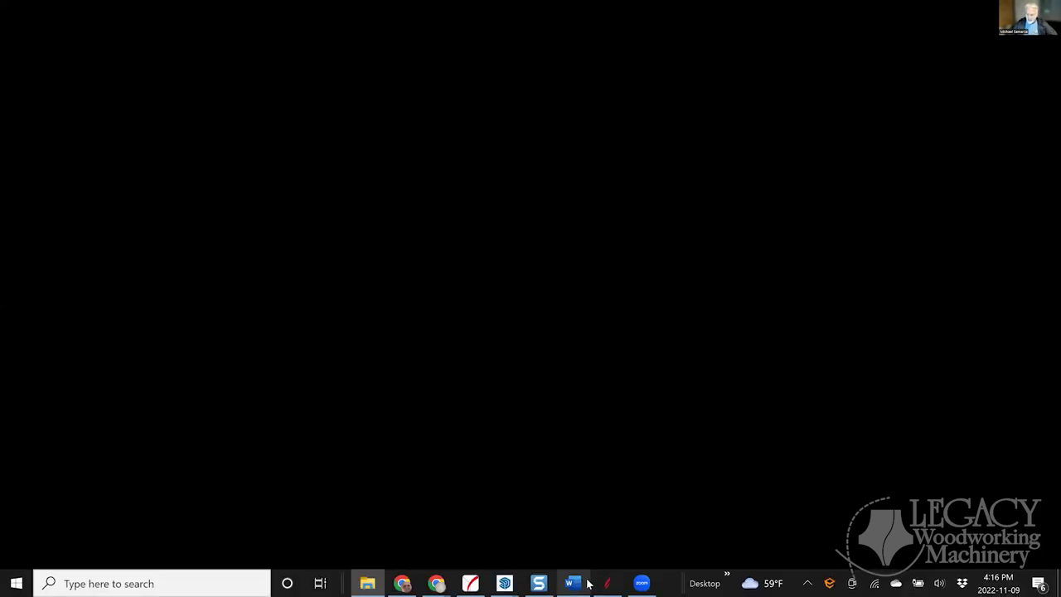
mouse_move(505, 583)
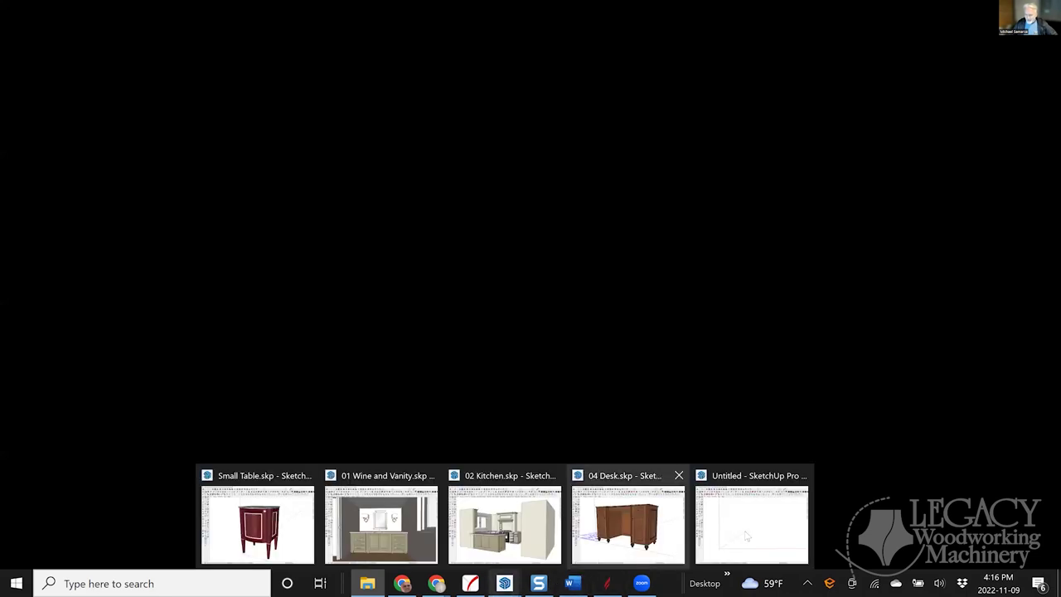
left_click(747, 531)
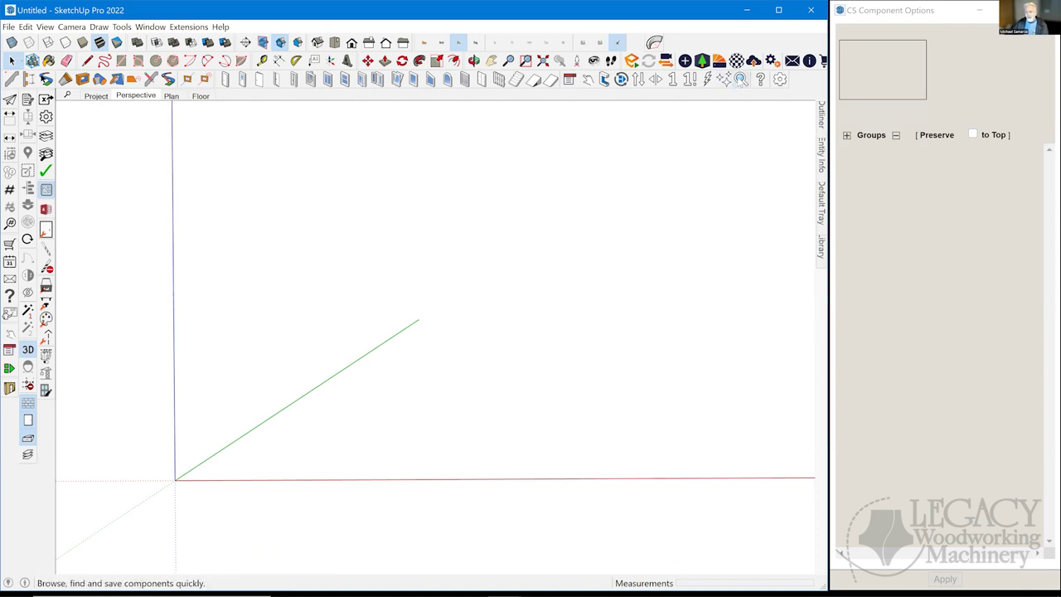
Pick the CBase 1D0d cabinet from the Component Finder's 00 Legacy folder
left_click(741, 79)
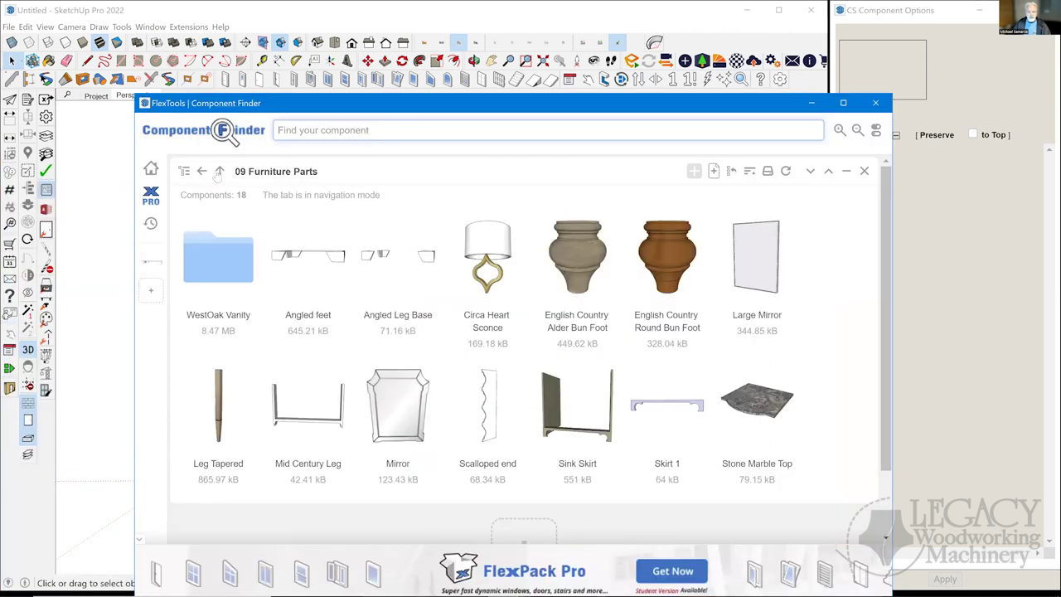
left_click(220, 171)
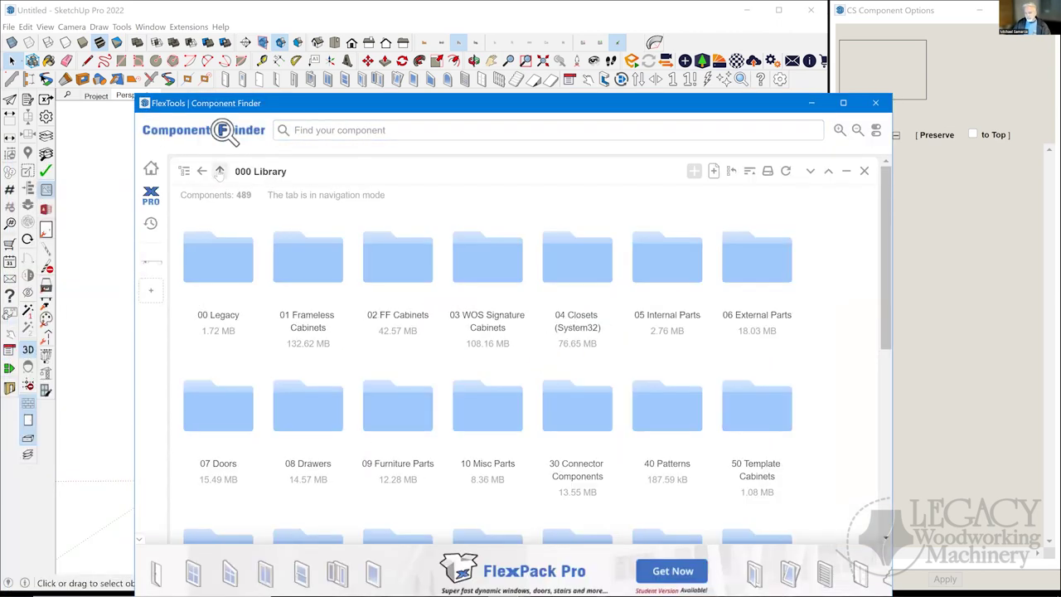
double_click(232, 269)
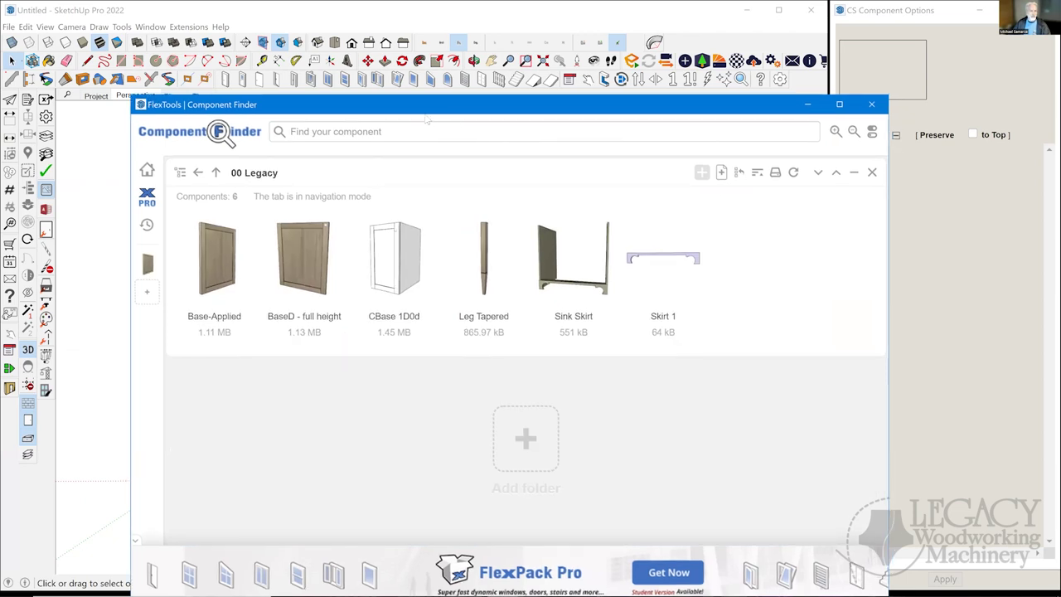
key("Escape")
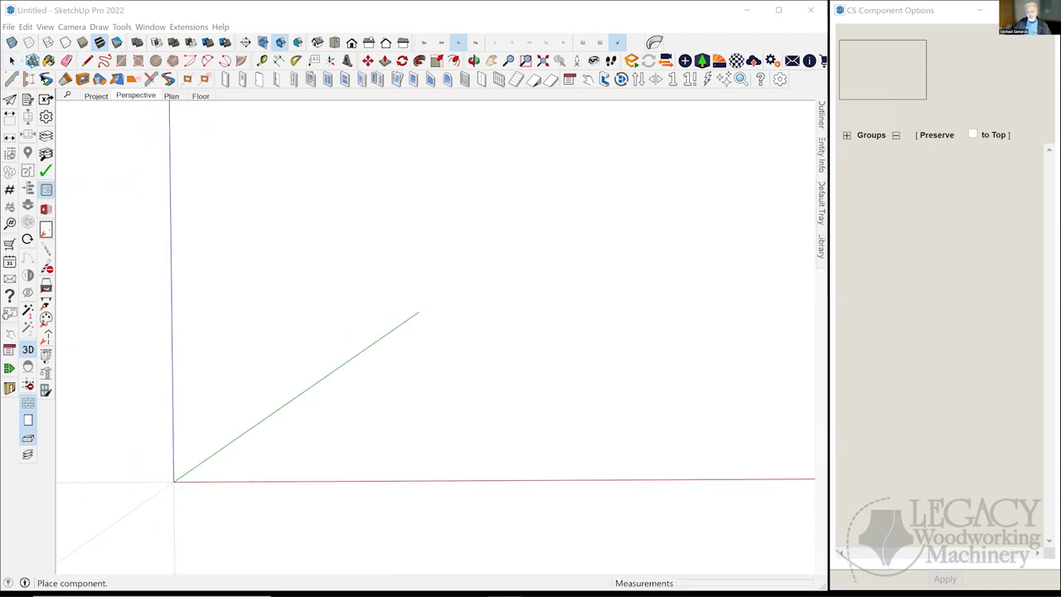
Place the cabinet at the origin with height 19.5", depth 18" and mount height 6.5"
left_click(173, 481)
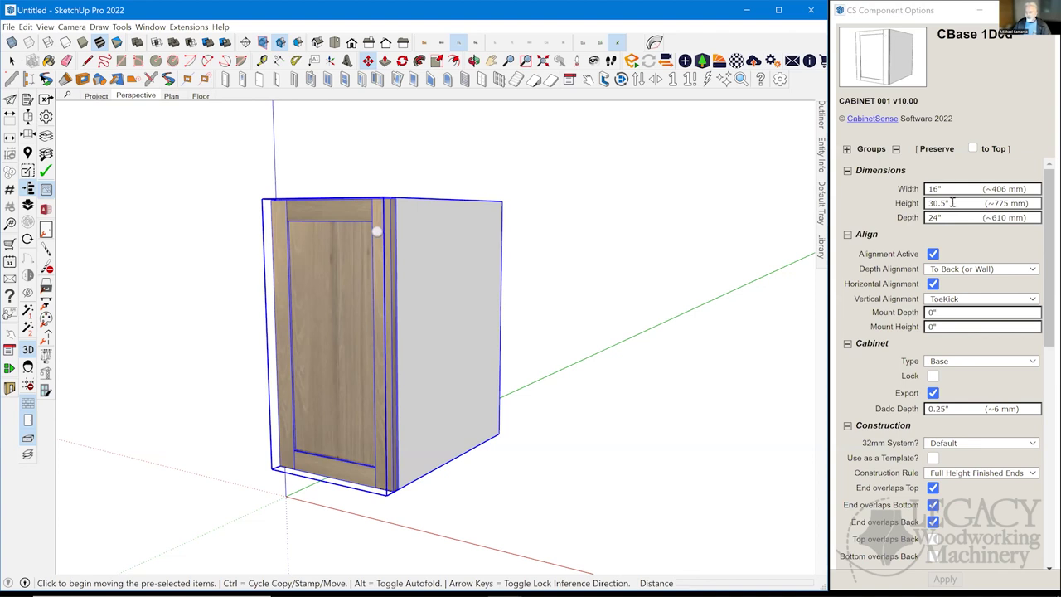
left_click(950, 202)
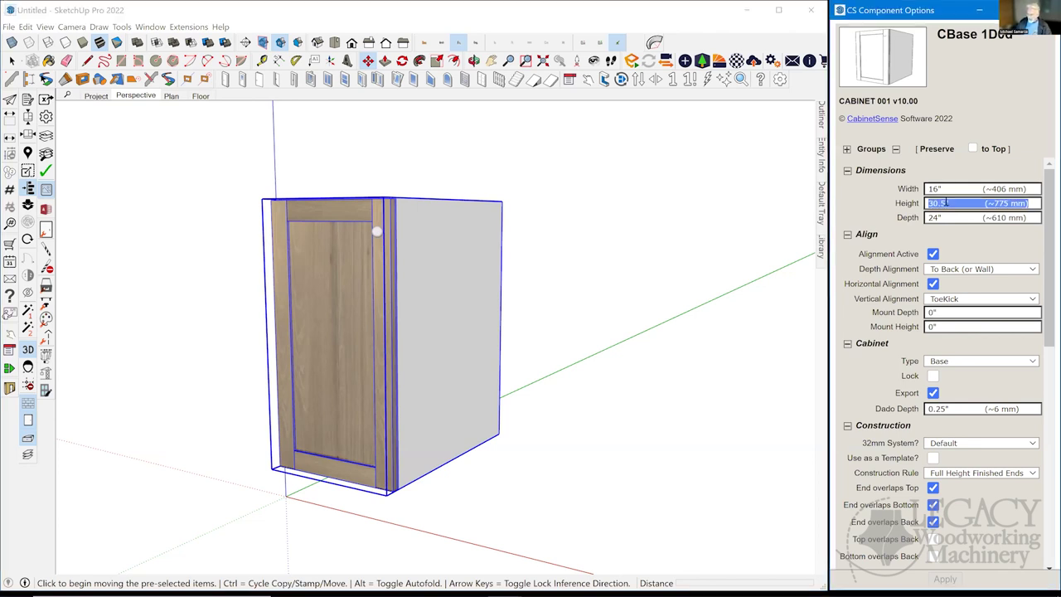
type("19.5")
key("Return")
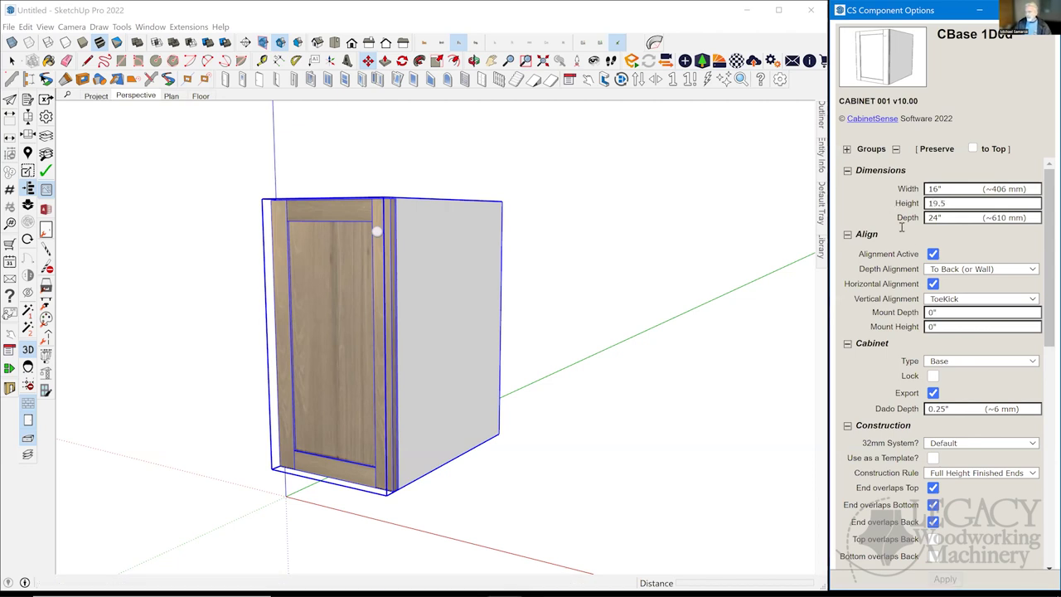
left_click(966, 220)
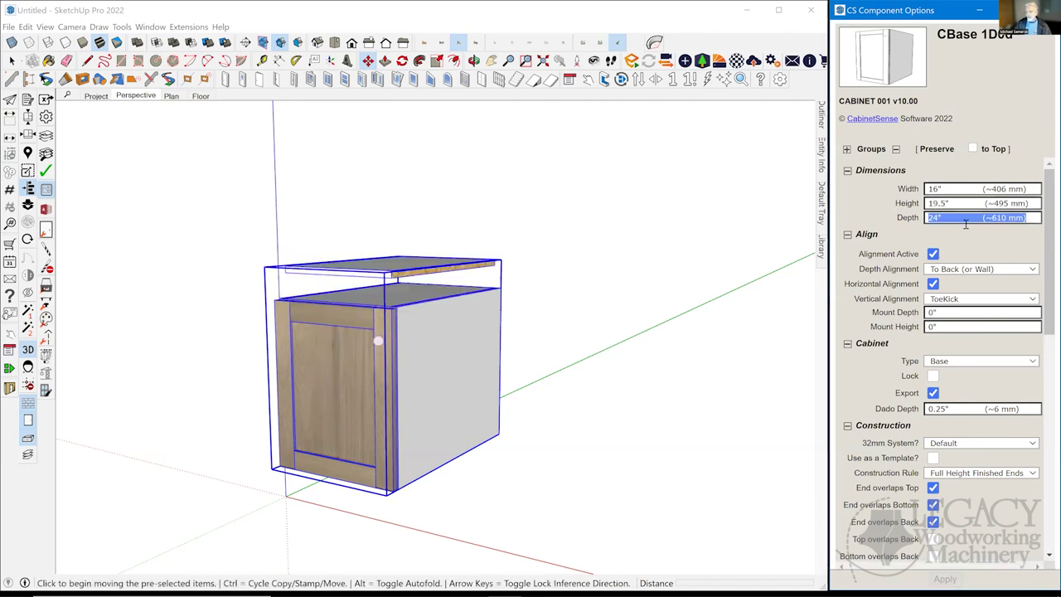
type("18")
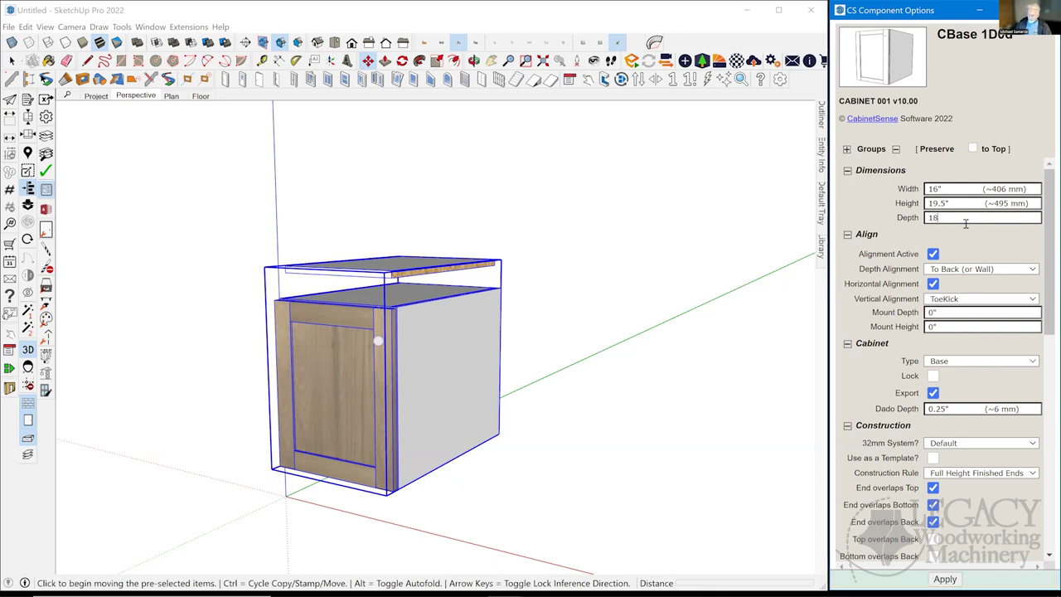
key("Return")
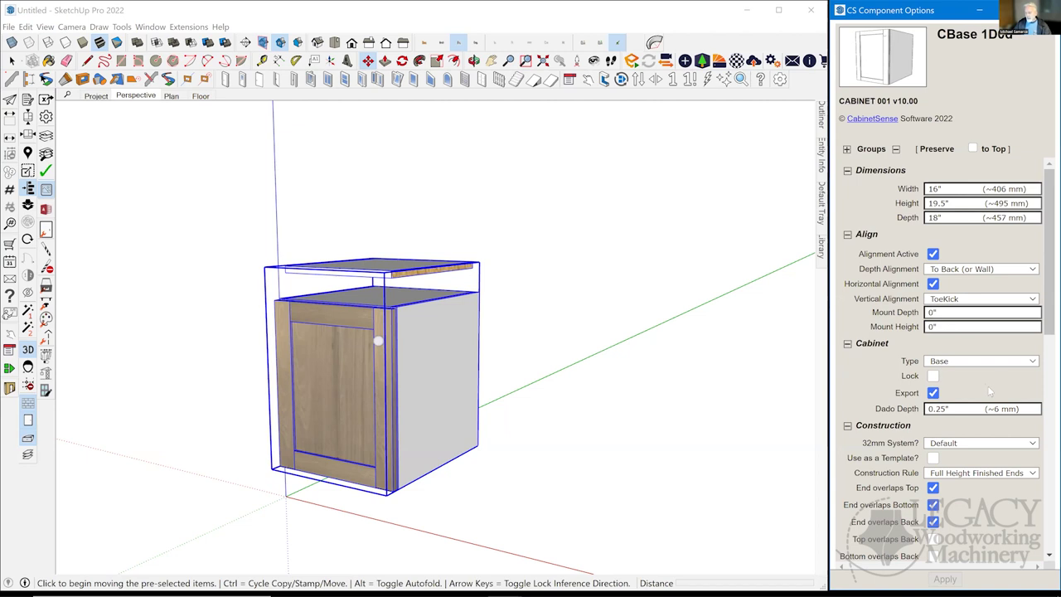
left_click(961, 327)
type("6.5")
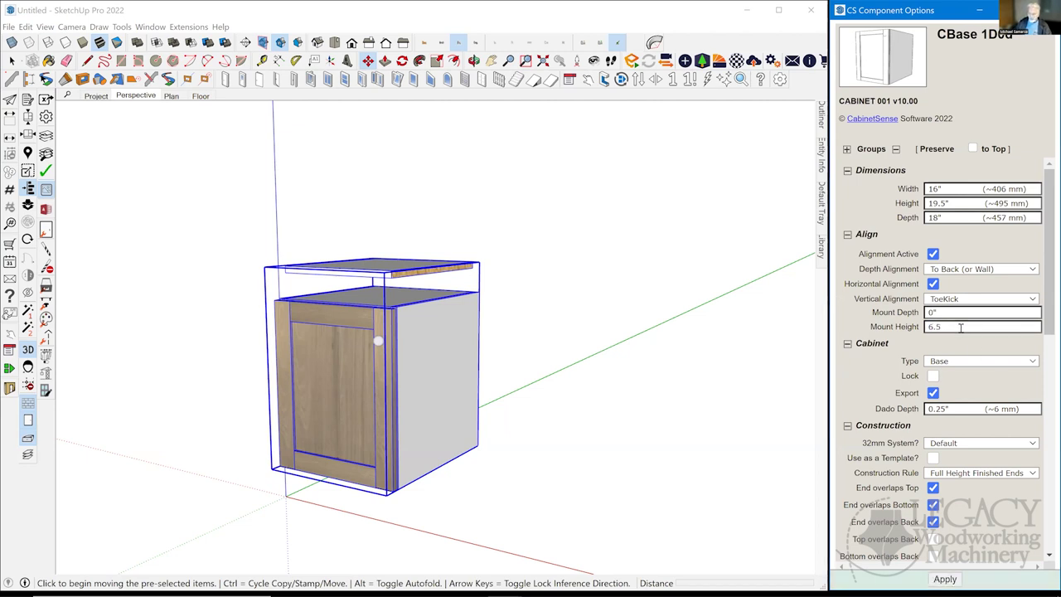
key("Return")
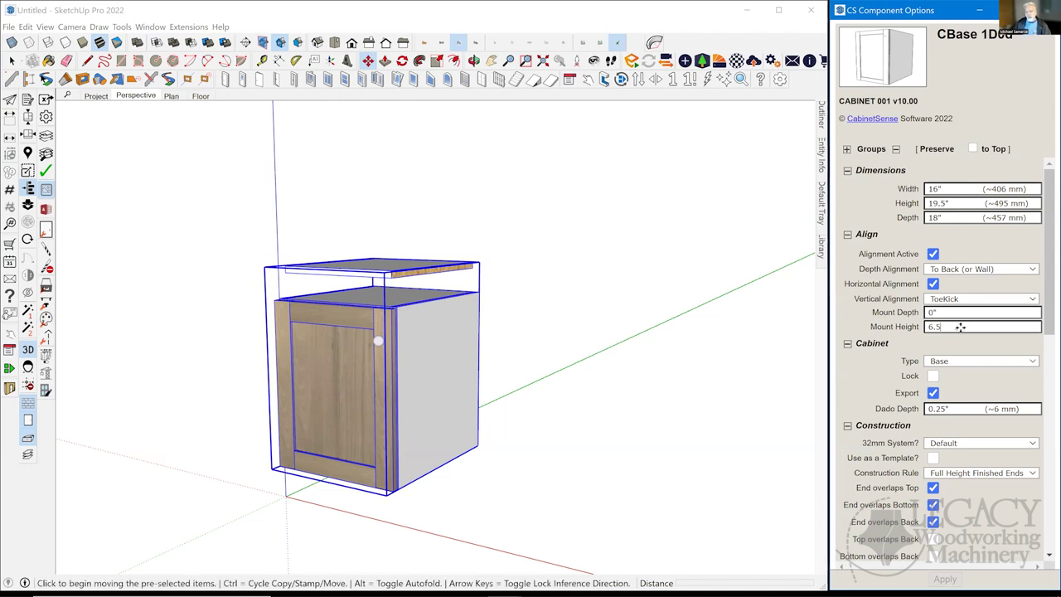
Turn off the Door layer to hide the cabinet door
mouse_move(407, 343)
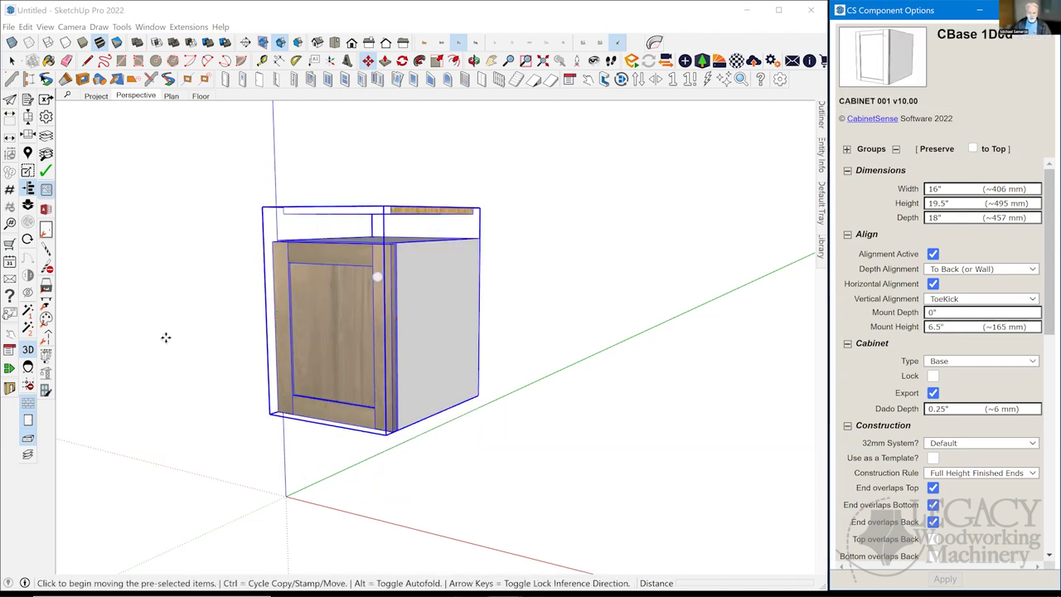
left_click(32, 423)
key("space")
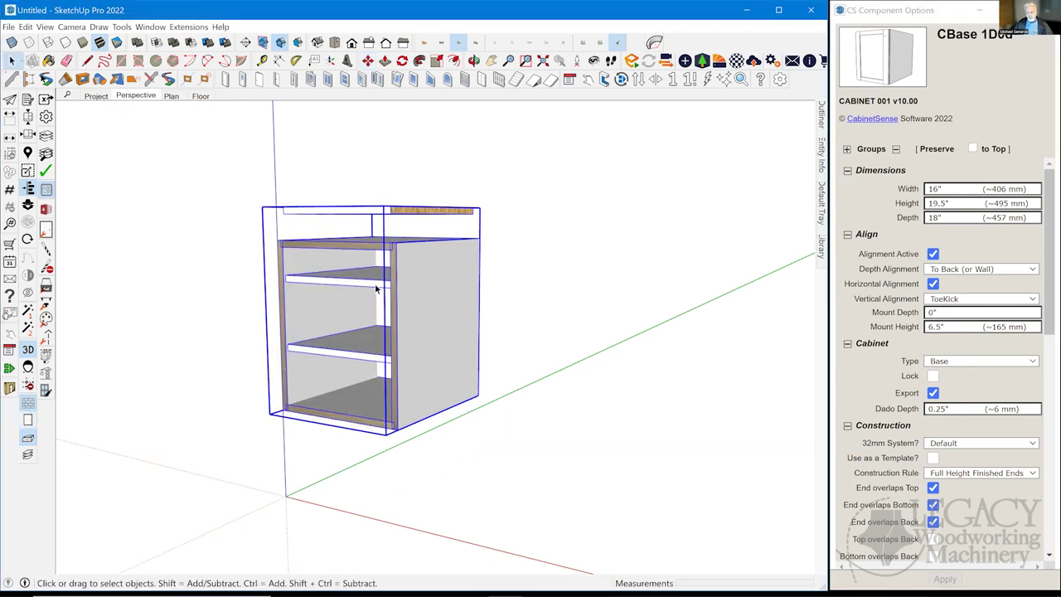
Inside the cabinet, delete the upper shelf and the loose shelf above it
double_click(369, 286)
left_click(359, 286)
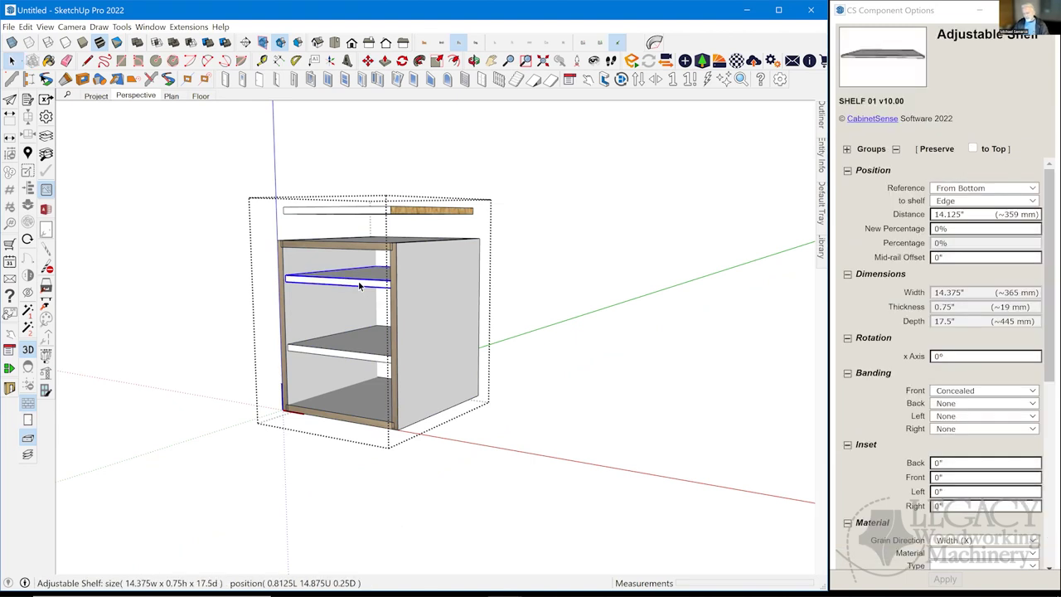
key("Delete")
left_click(368, 210)
key("Delete")
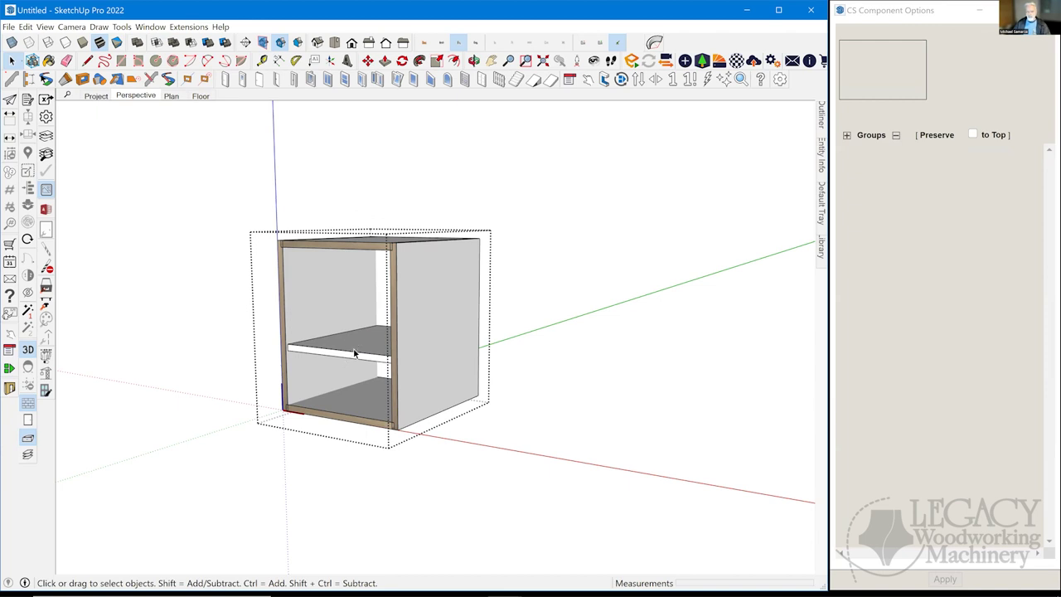
Set the remaining lower shelf's New Percentage to 50 to centre it
left_click(355, 353)
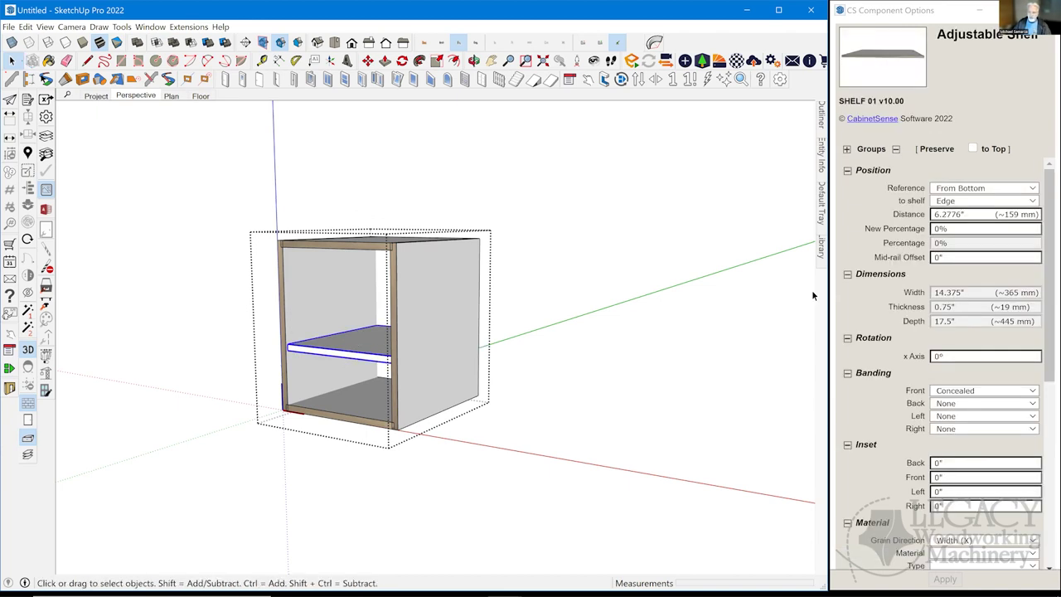
left_click(958, 228)
type("50")
key("Return")
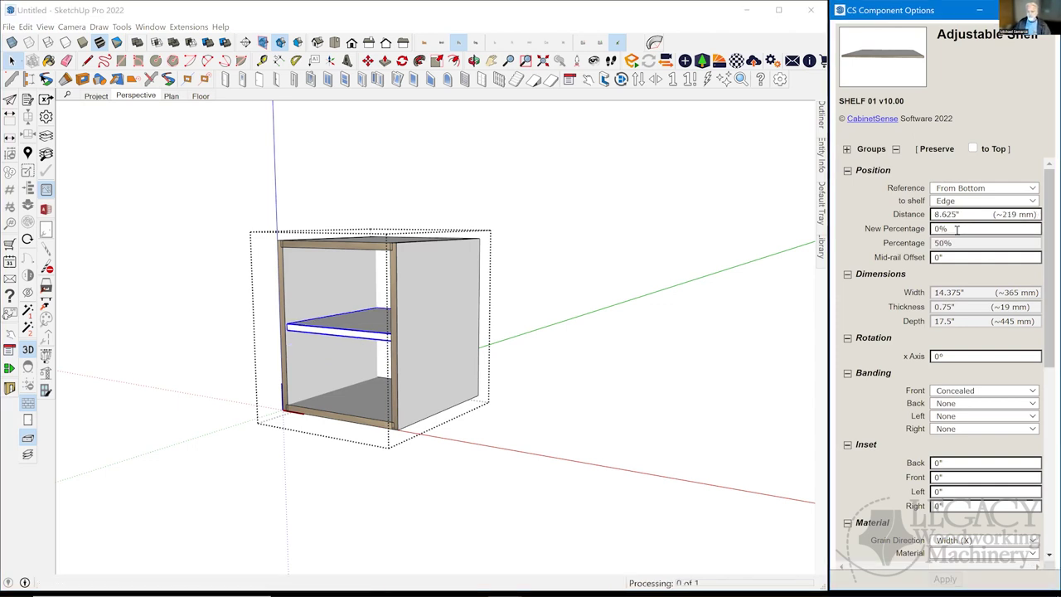
left_click(607, 373)
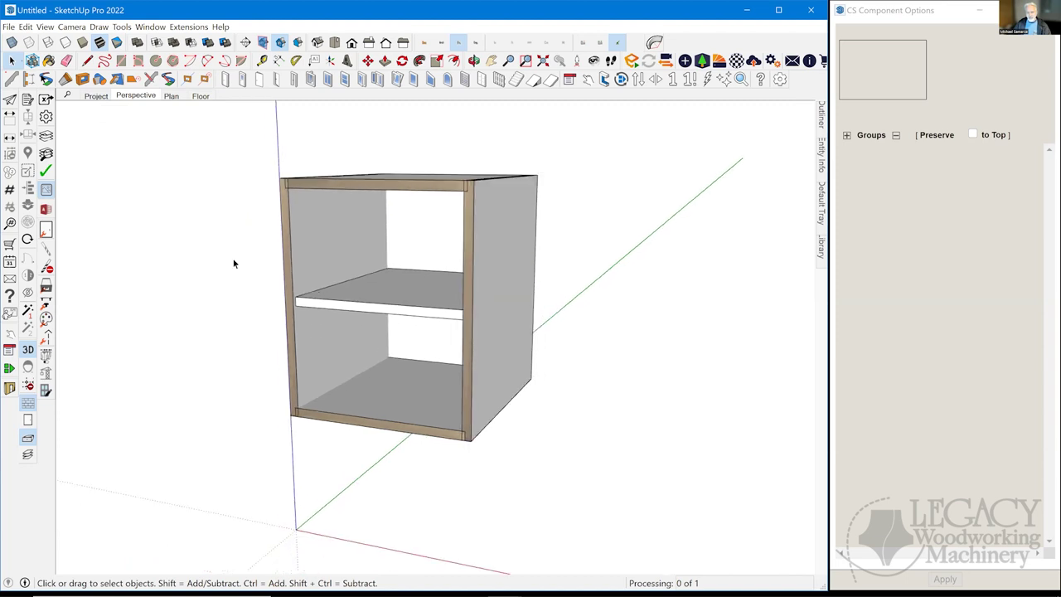
On the Project scene's cutlist sheet, clear Millwork 1's faces and give it a White Oak substrate
left_click(93, 96)
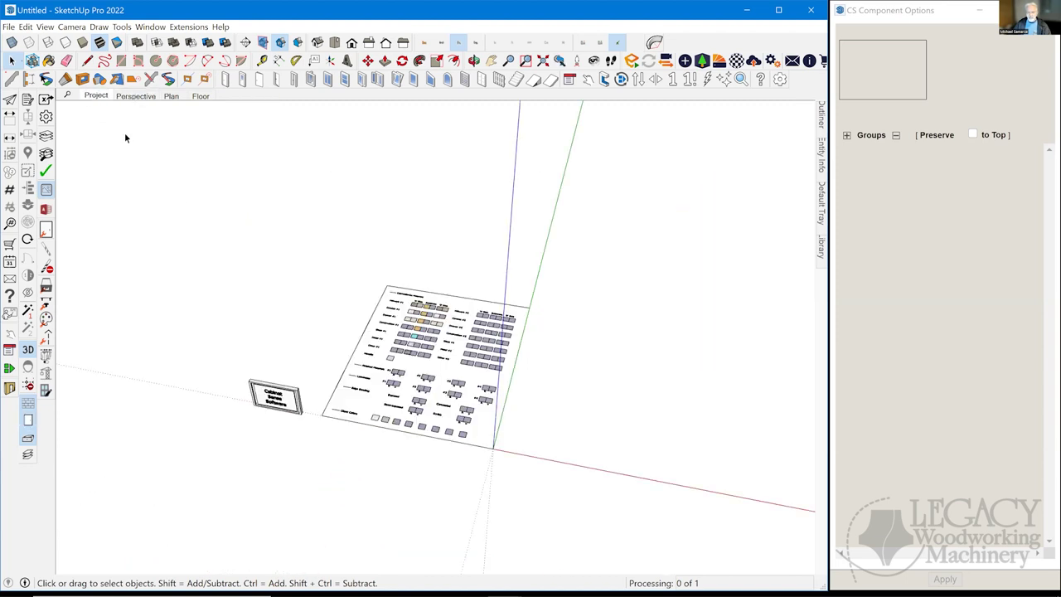
left_click(428, 334)
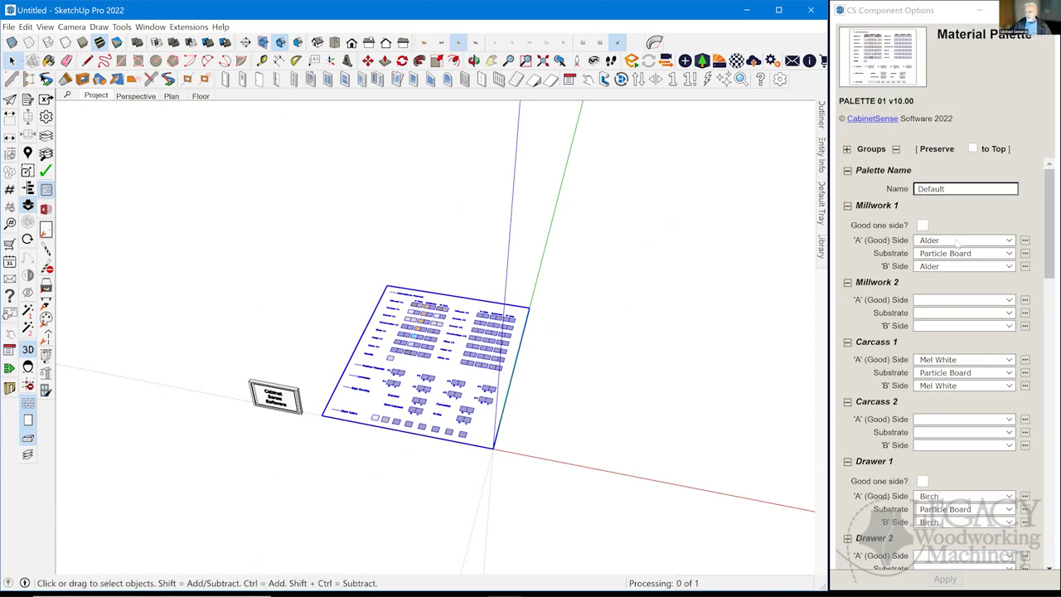
left_click(958, 240)
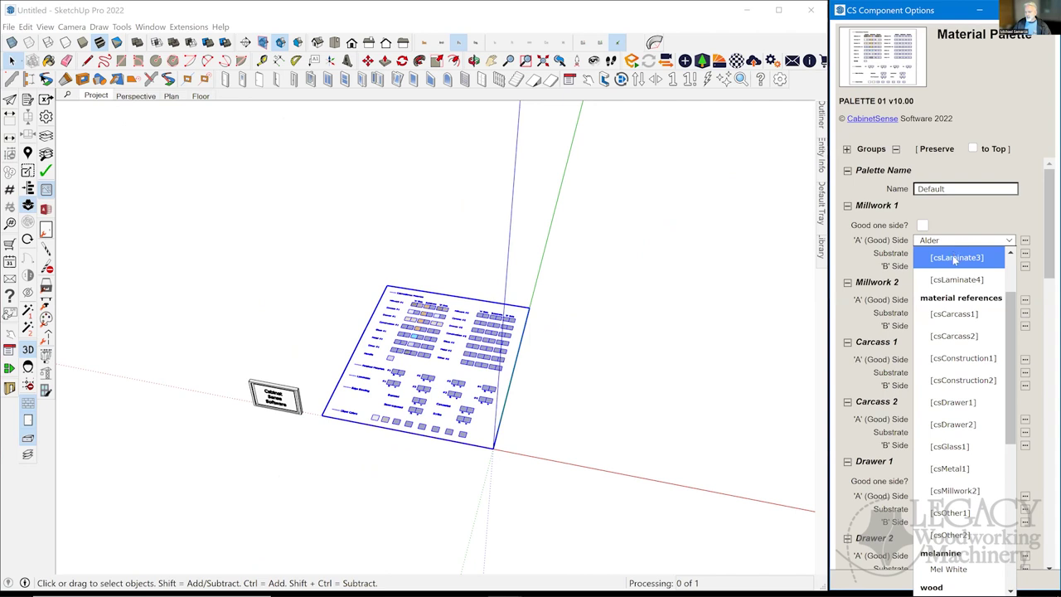
left_click(952, 256)
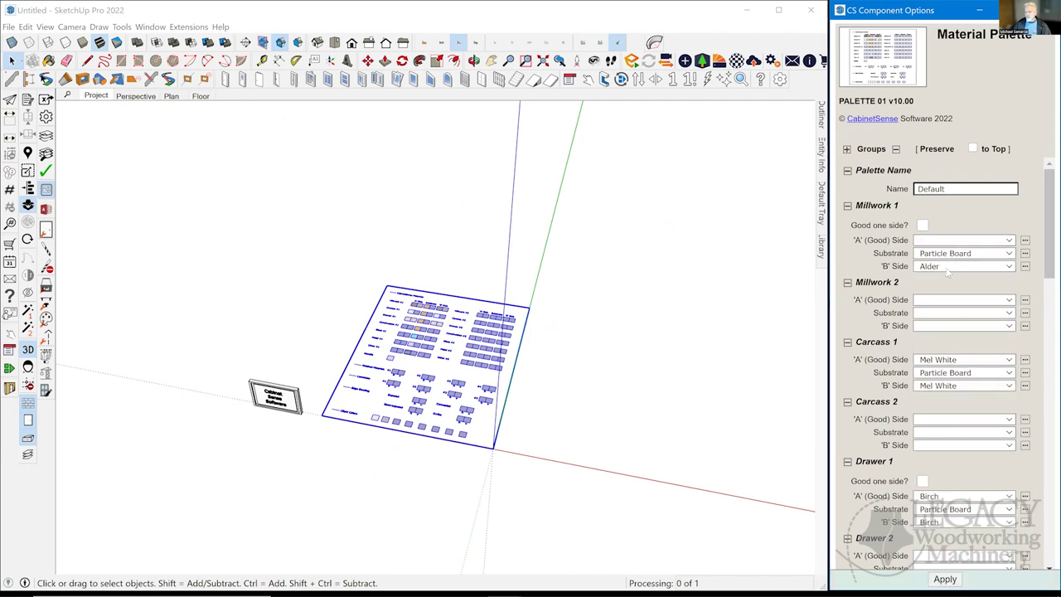
left_click(948, 266)
scroll(954, 286, "up", 2)
left_click(961, 279)
left_click(966, 254)
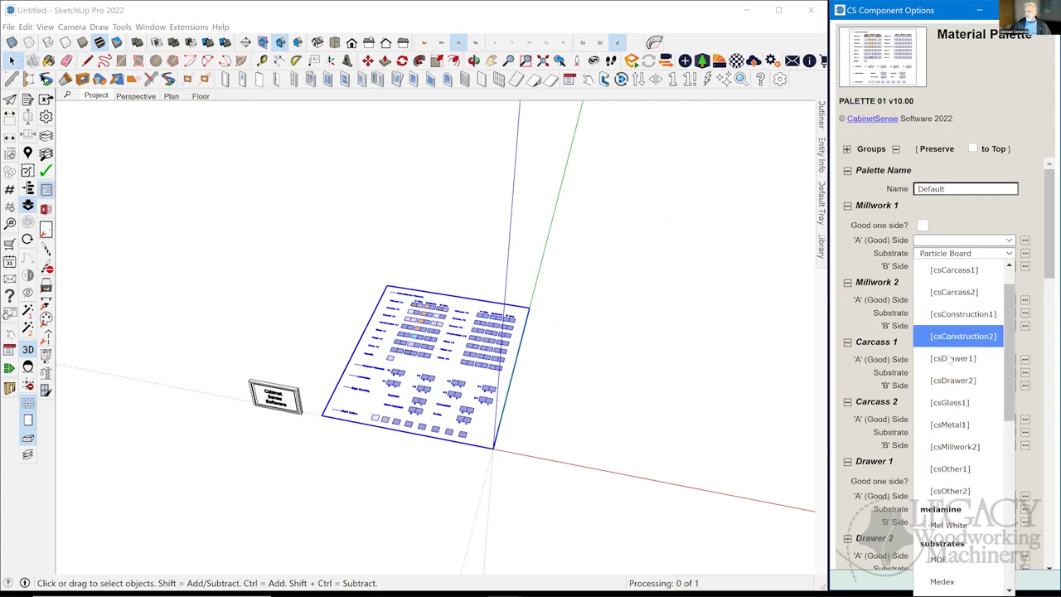
scroll(951, 360, "down", 5)
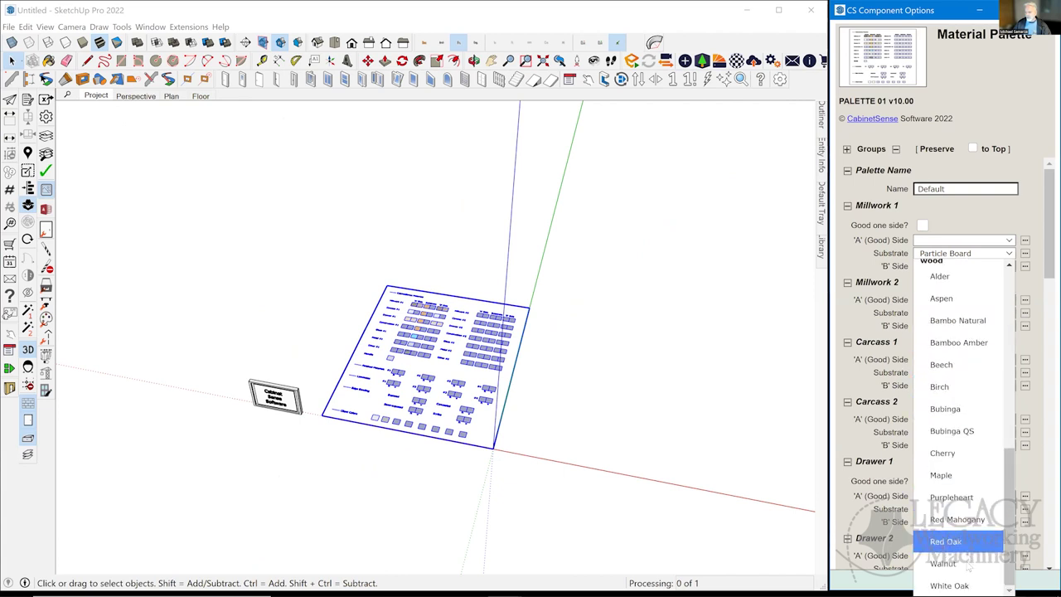
left_click(962, 583)
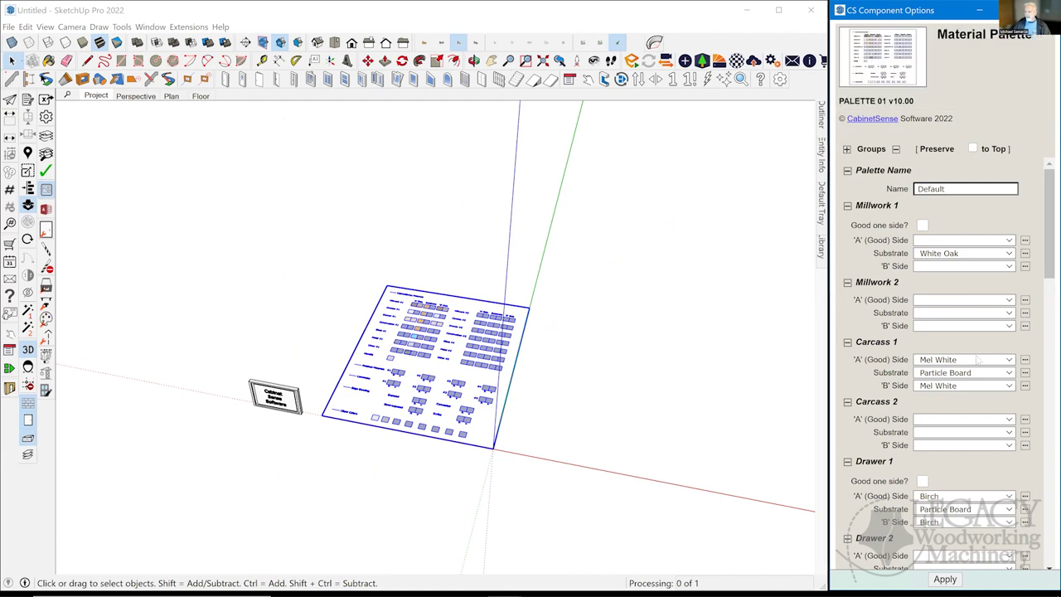
Make Carcass 1 Maple on both sides over a Plywood substrate and apply the palette
left_click(975, 365)
scroll(958, 303, "down", 3)
left_click(954, 304)
left_click(968, 387)
scroll(962, 292, "down", 3)
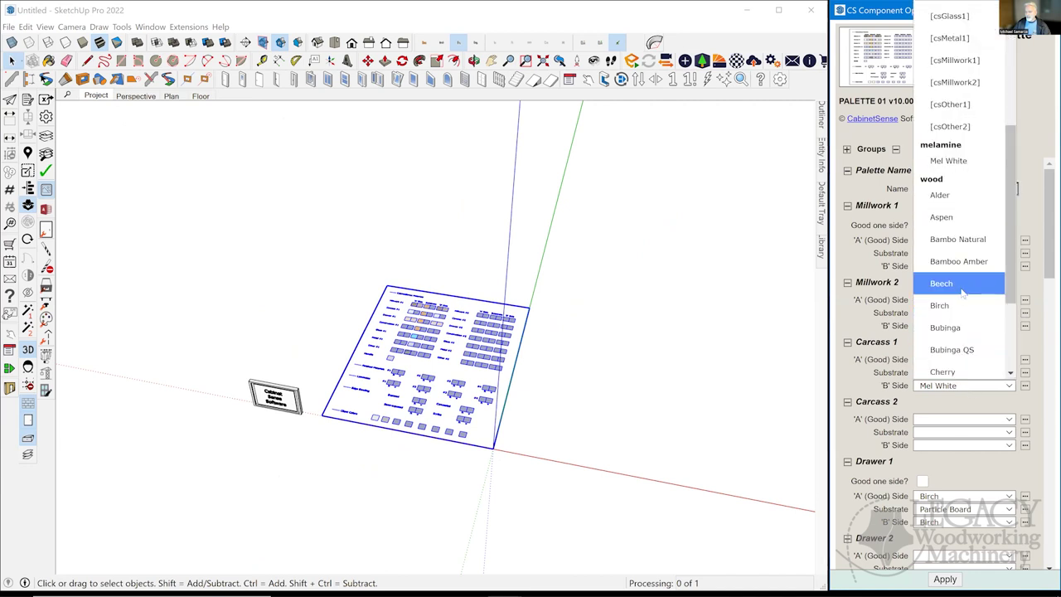
scroll(962, 244, "down", 3)
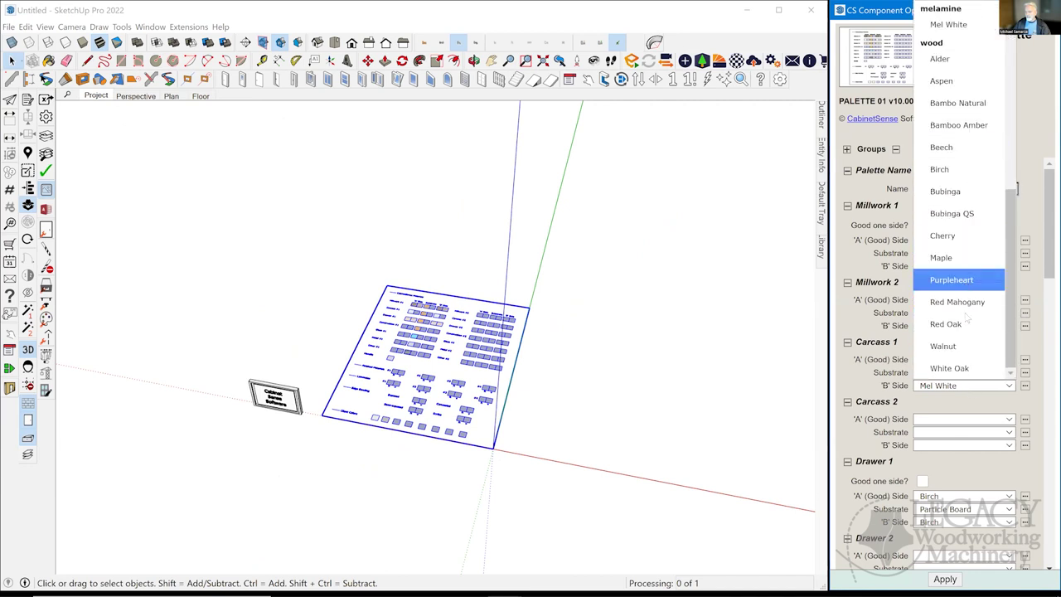
left_click(964, 262)
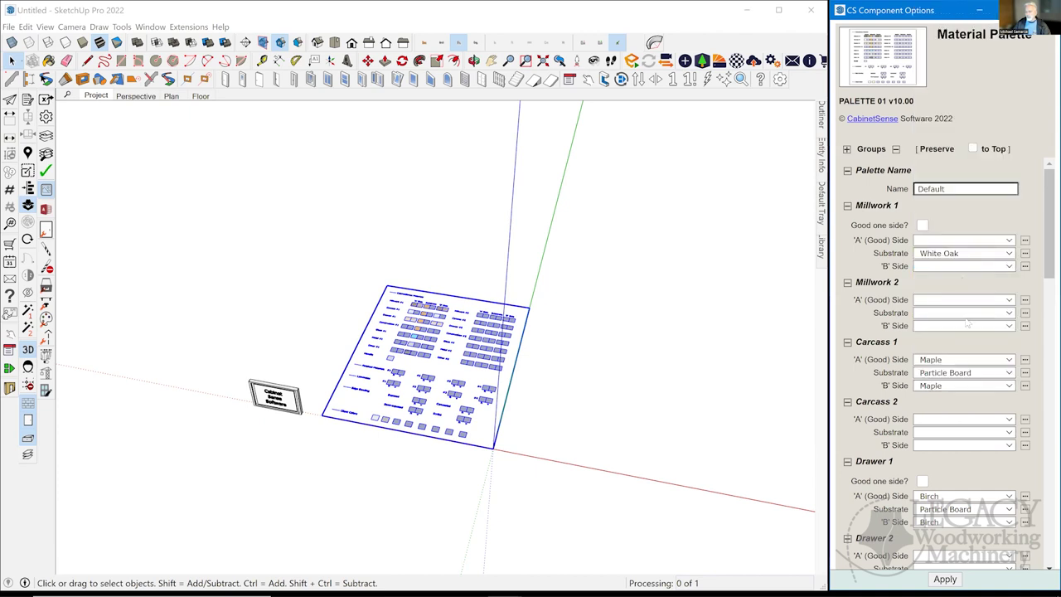
left_click(969, 375)
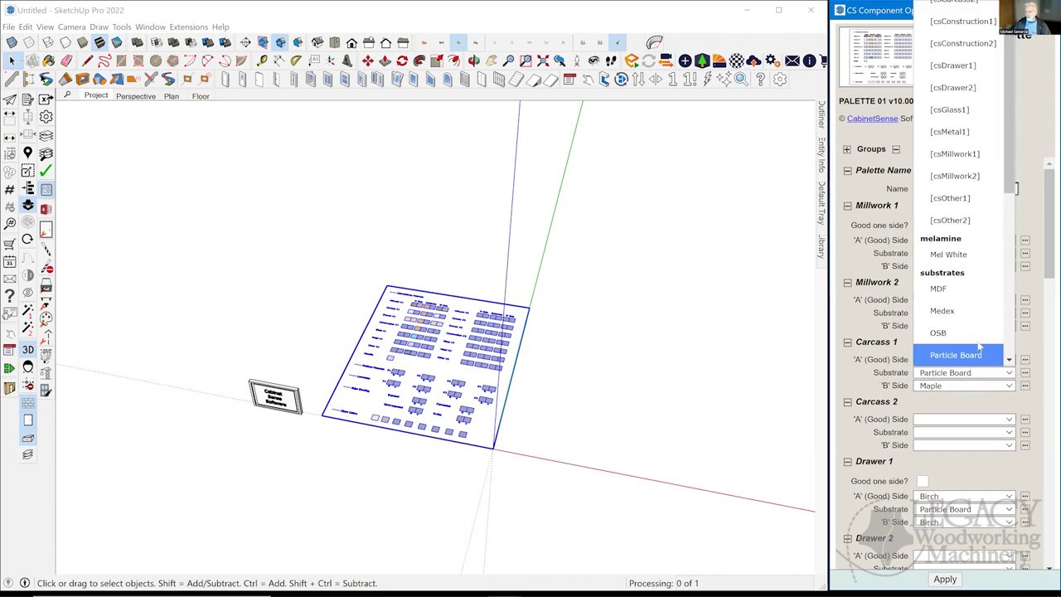
scroll(962, 332, "down", 1)
left_click(960, 308)
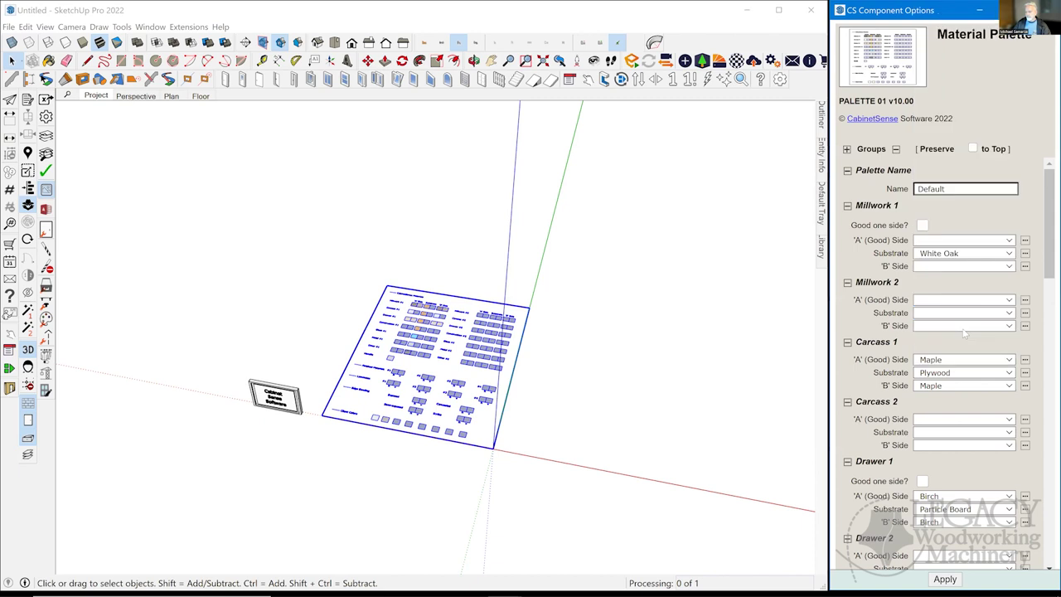
left_click(947, 580)
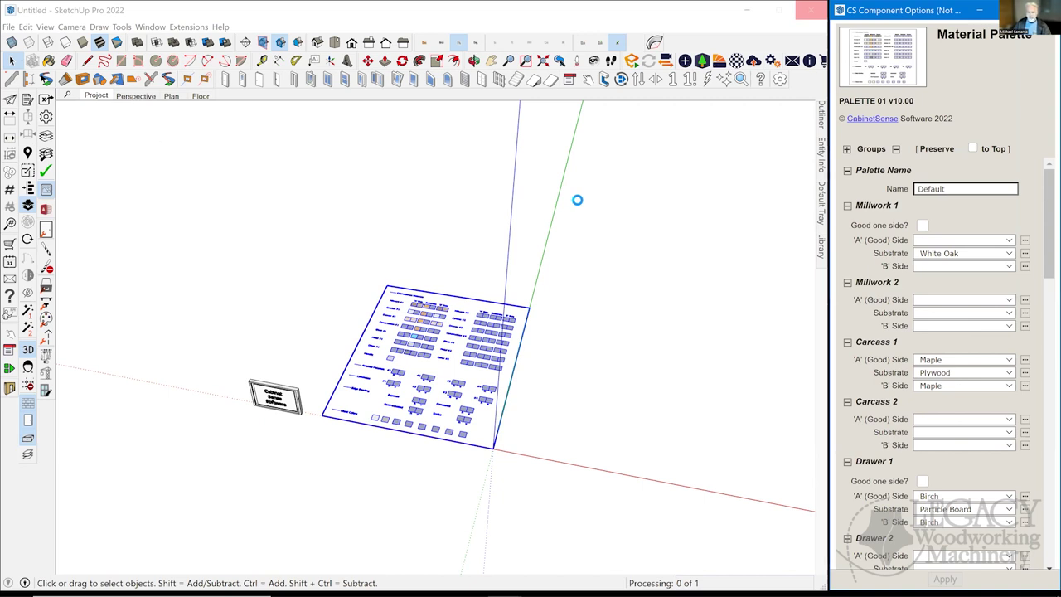
Return to the Perspective scene to view the cabinet rebuilt in Maple
left_click(137, 97)
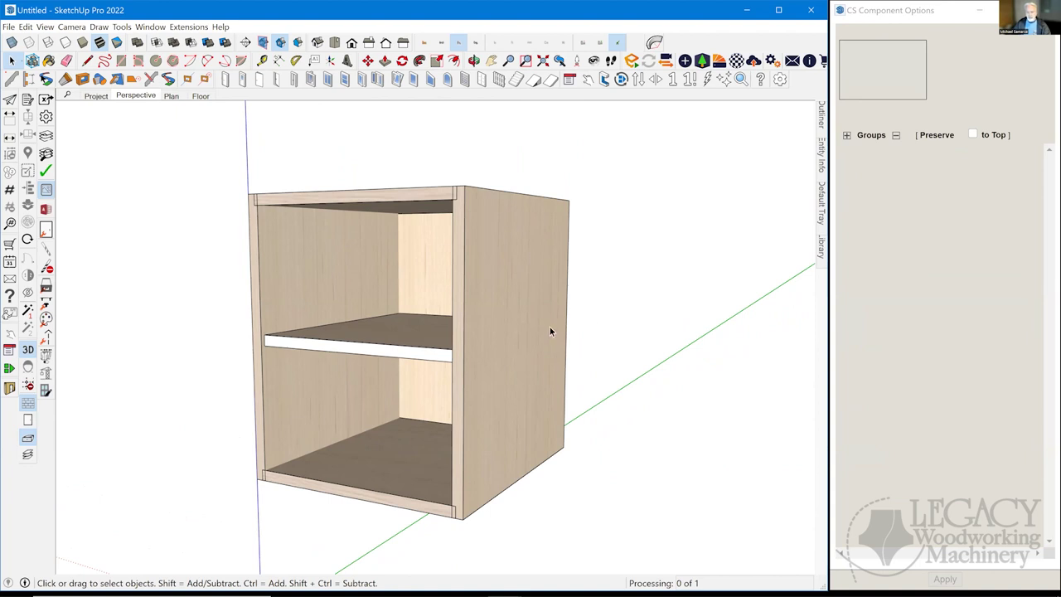
Set the right end panel's Inset: Front to 2.25"
left_click(511, 307)
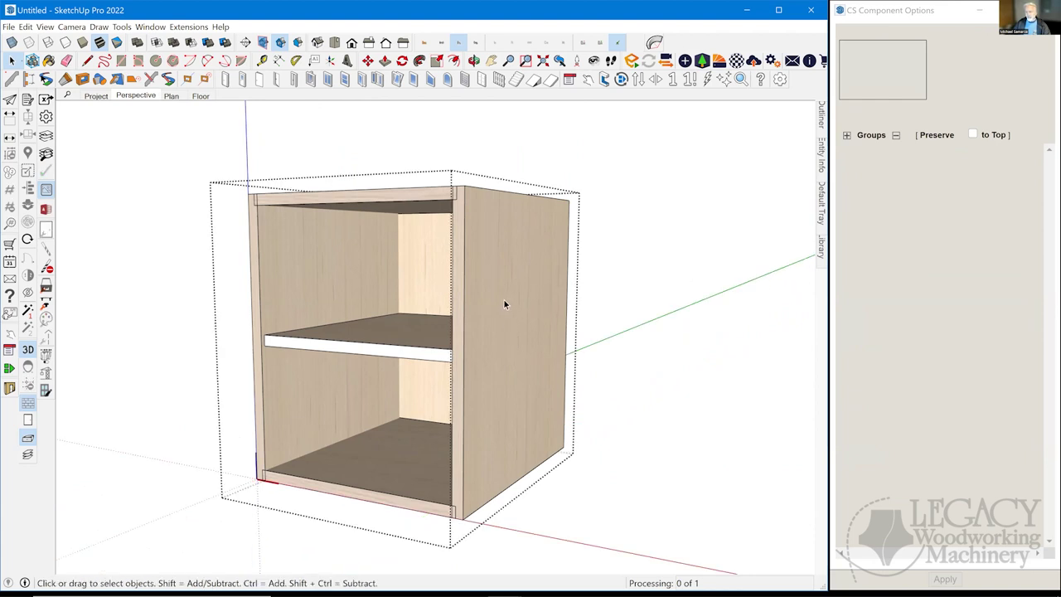
left_click(504, 304)
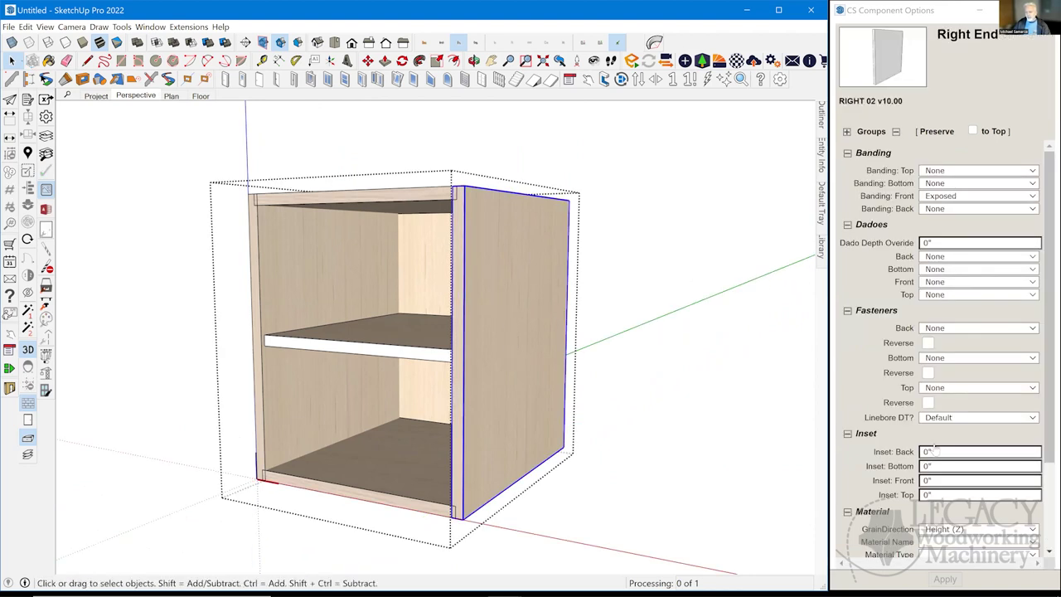
scroll(937, 448, "down", 1)
left_click(945, 412)
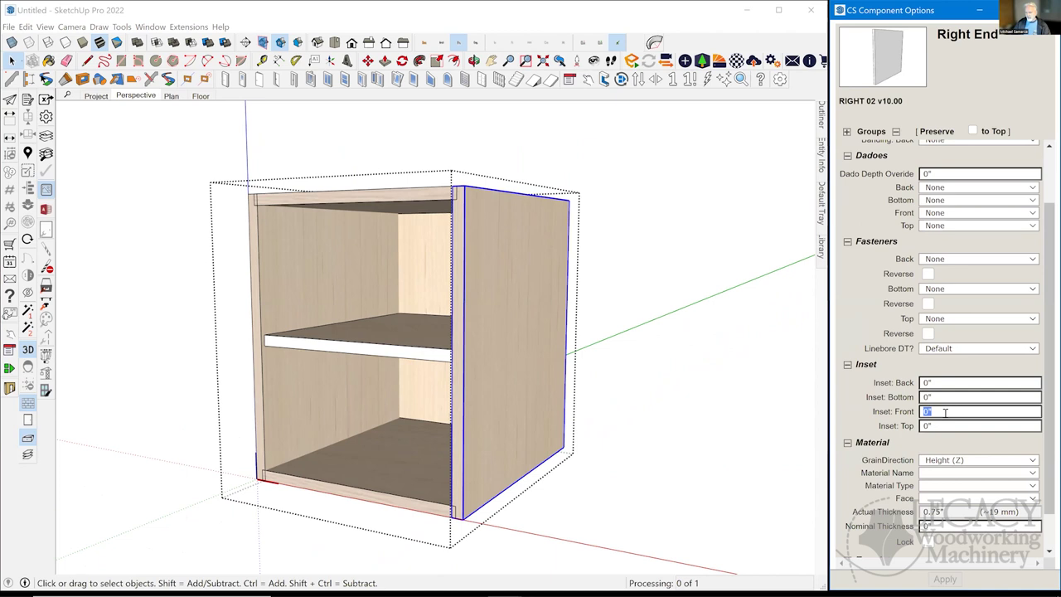
type("2.25")
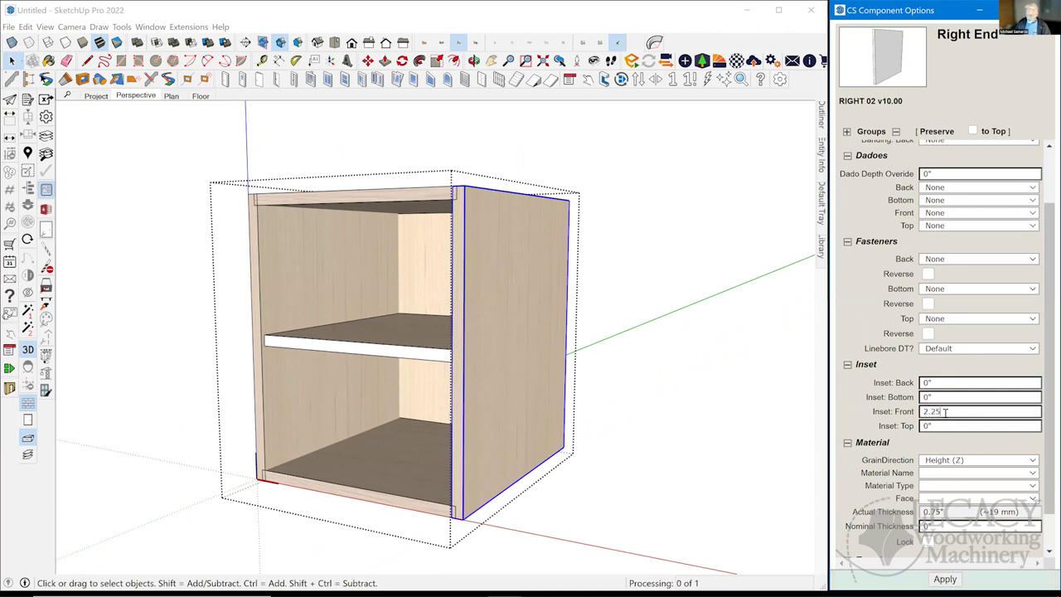
key("Return")
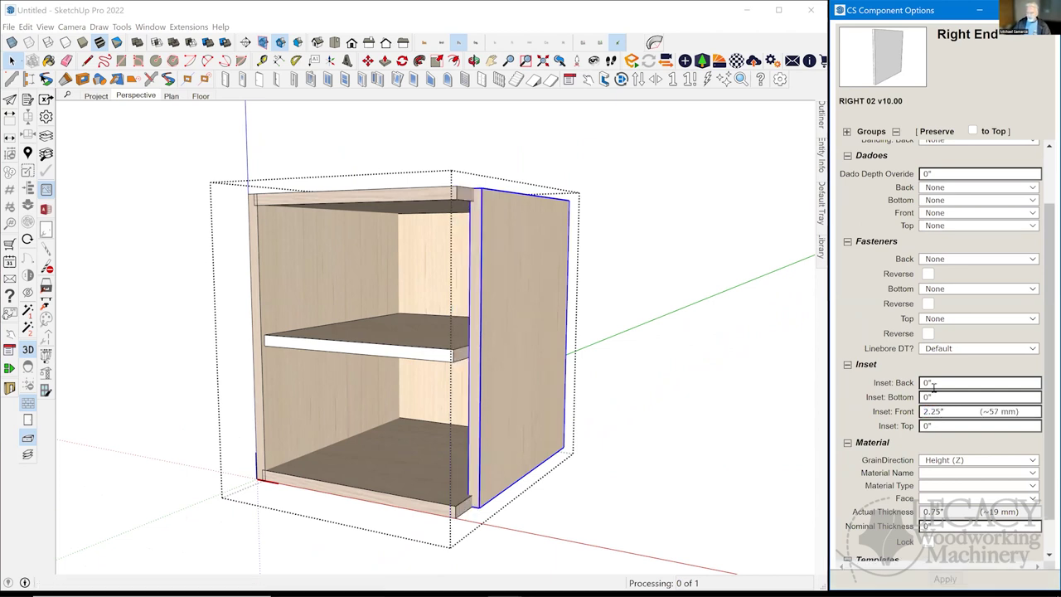
Set the left end panel's Inset: Front to 2.25"
left_click(283, 262)
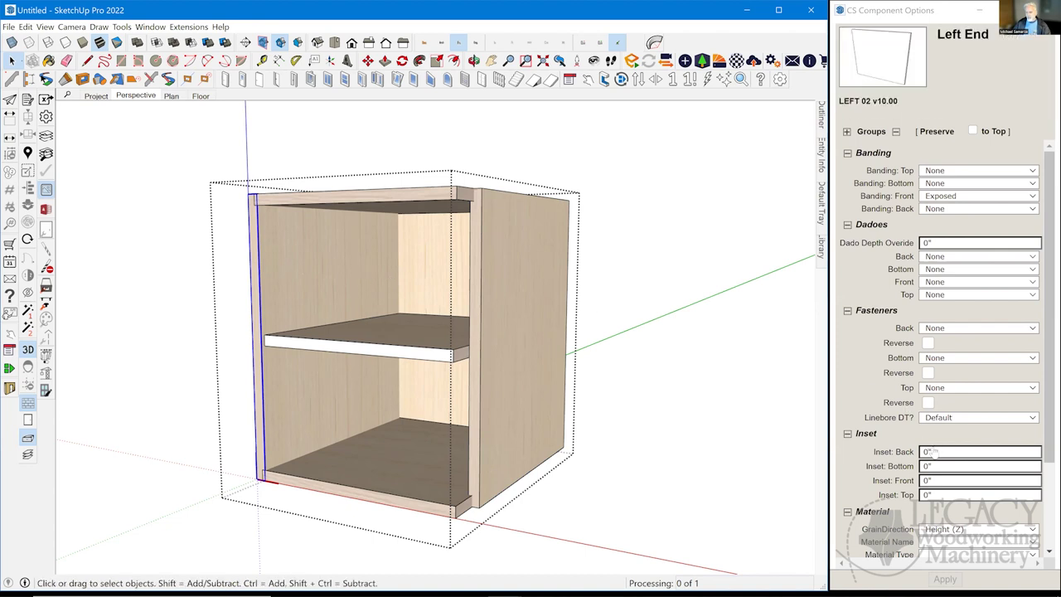
double_click(950, 480)
type("2.25")
key("Return")
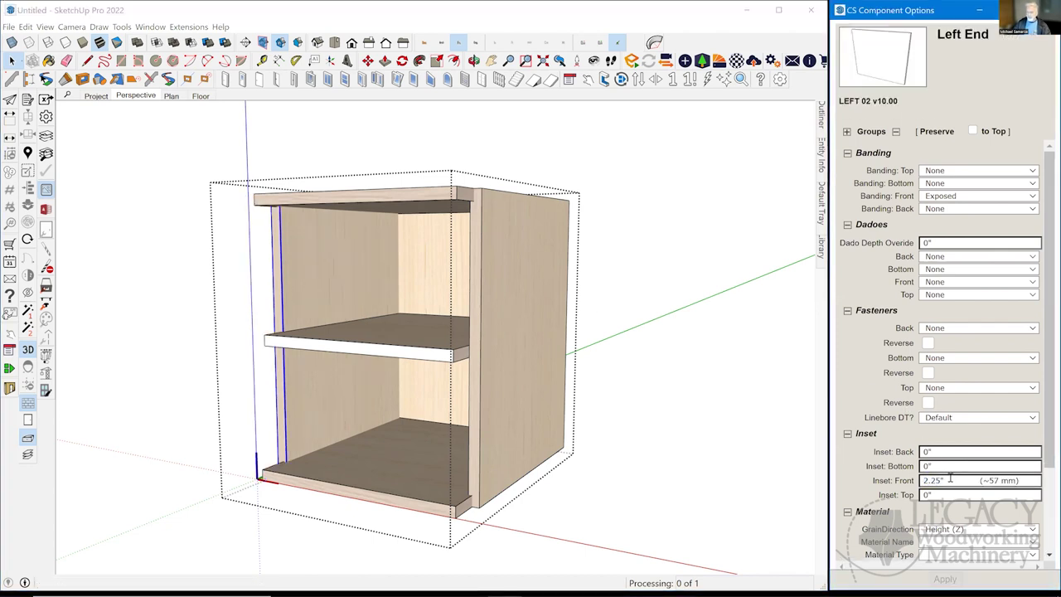
View the cabinet from above and open its top panel for editing
middle_click_drag(509, 316, 525, 339)
scroll(312, 230, "up", 5)
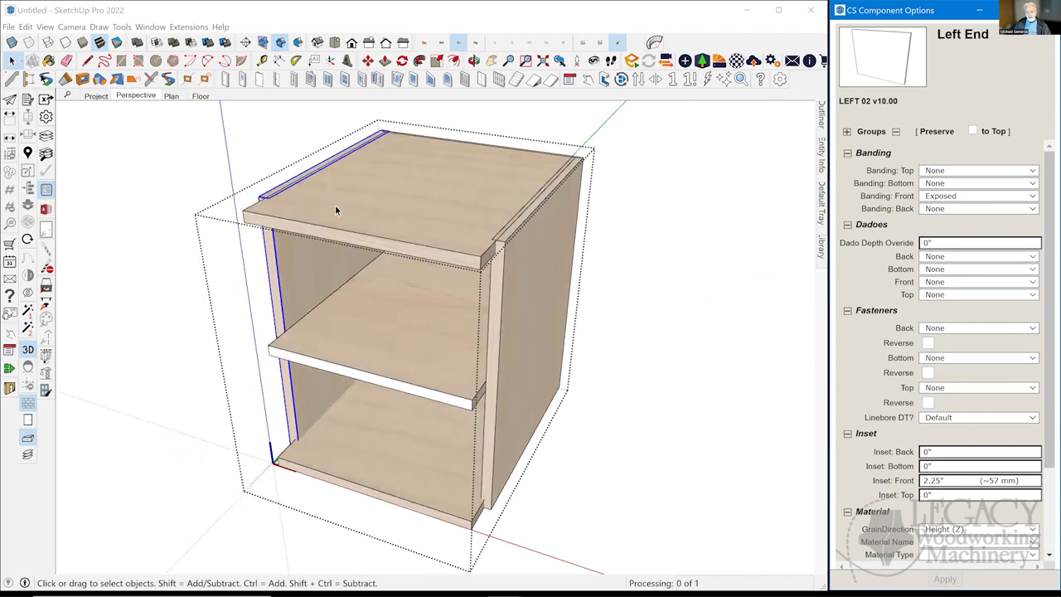
scroll(420, 192, "up", 5)
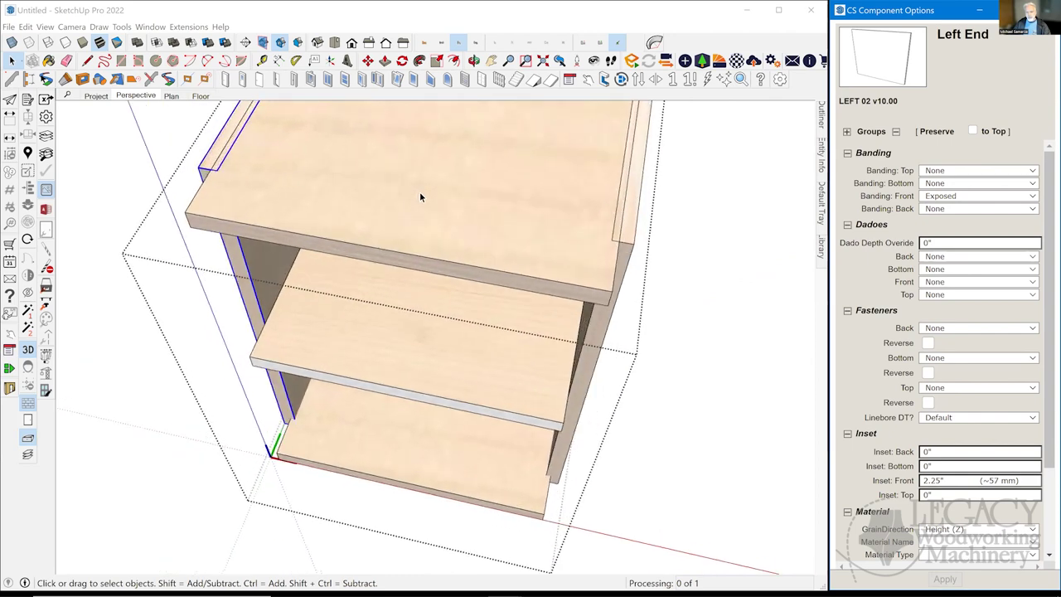
scroll(396, 231, "up", 1)
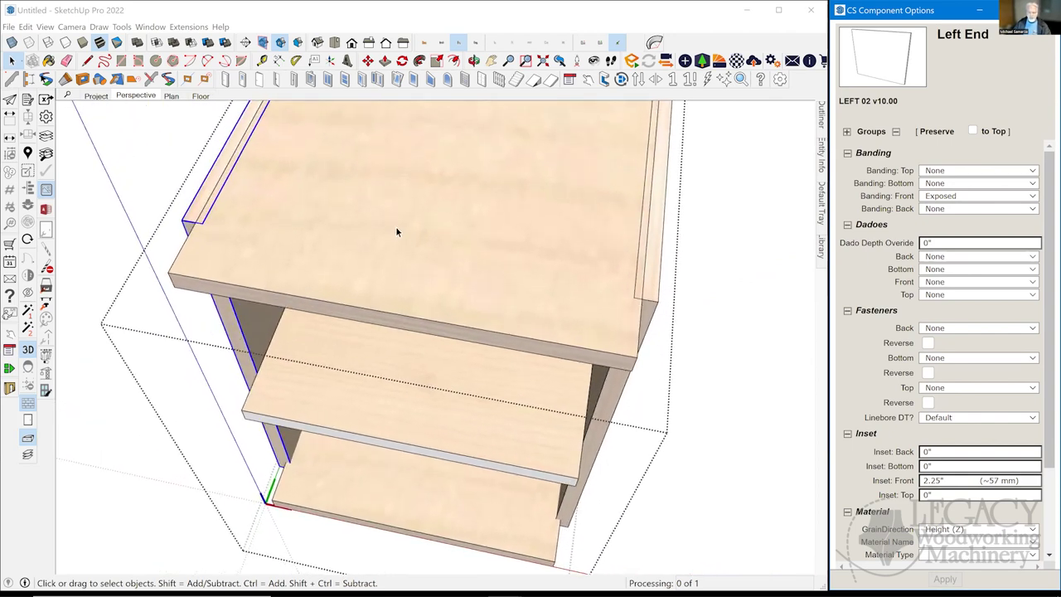
double_click(397, 232)
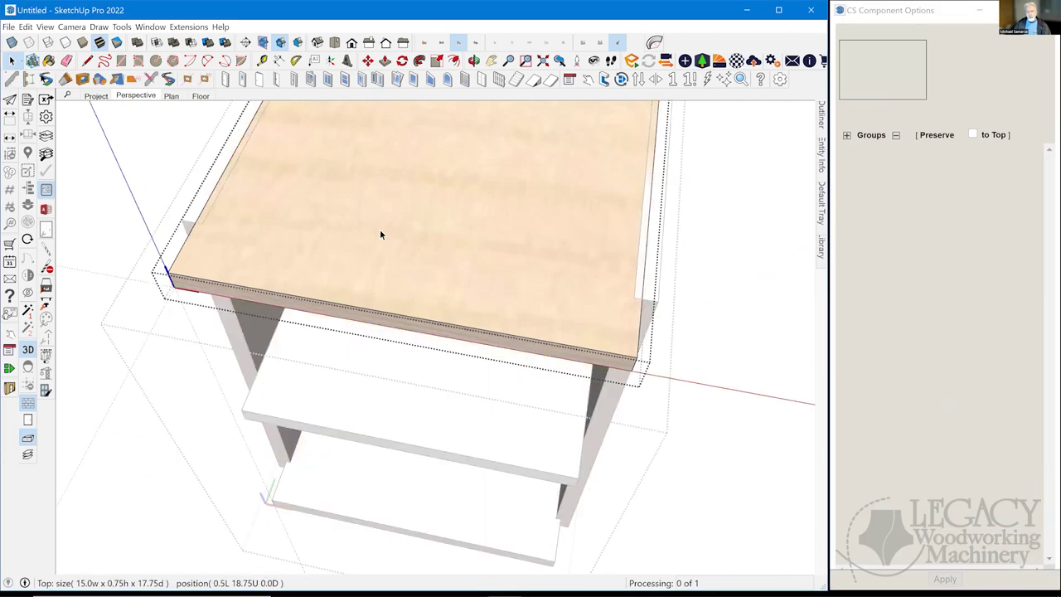
Draw a 2-point arc across the top, bulging toward the front edge
left_click(360, 243)
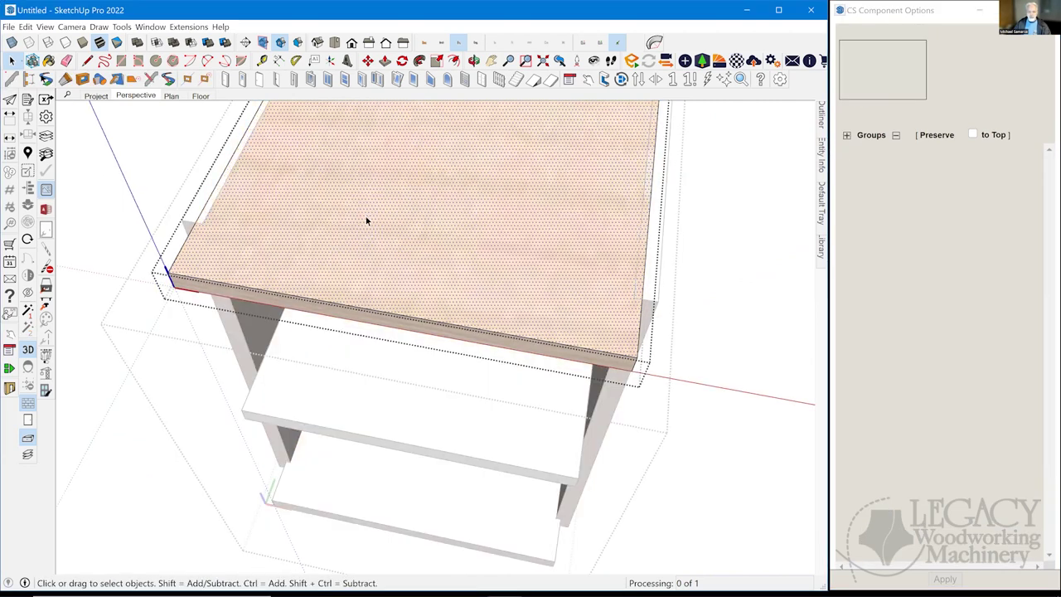
scroll(350, 244, "up", 1)
scroll(349, 253, "up", 1)
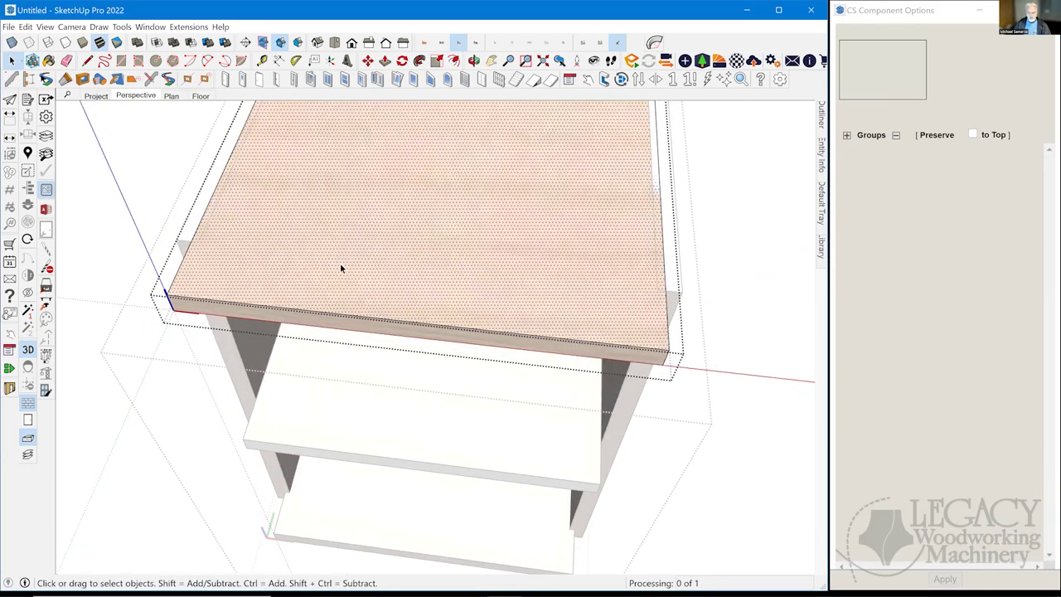
scroll(340, 268, "up", 1)
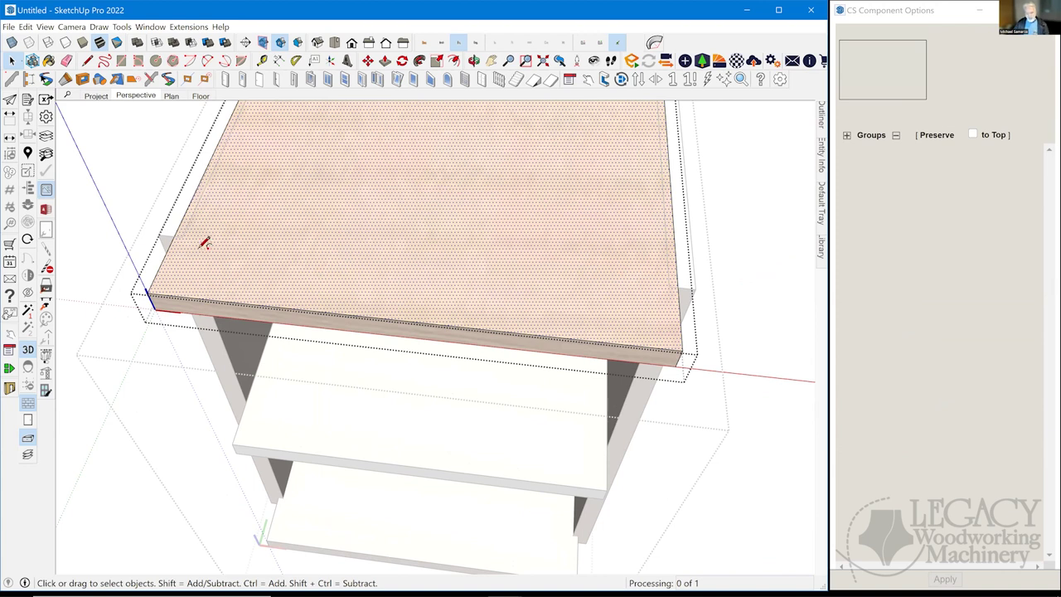
scroll(148, 232, "up", 1)
key("a")
left_click(138, 241)
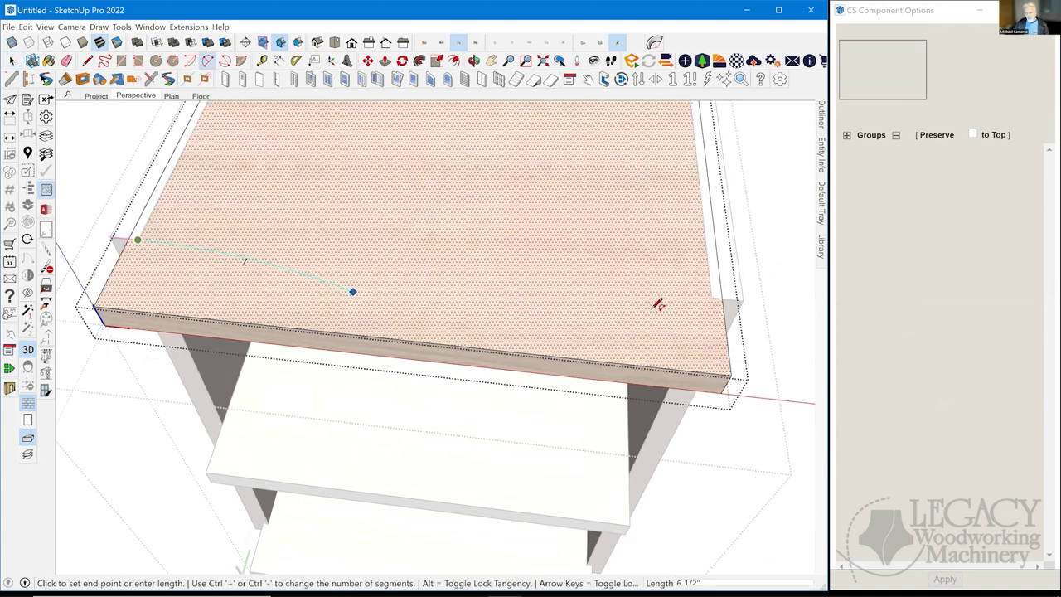
left_click(711, 298)
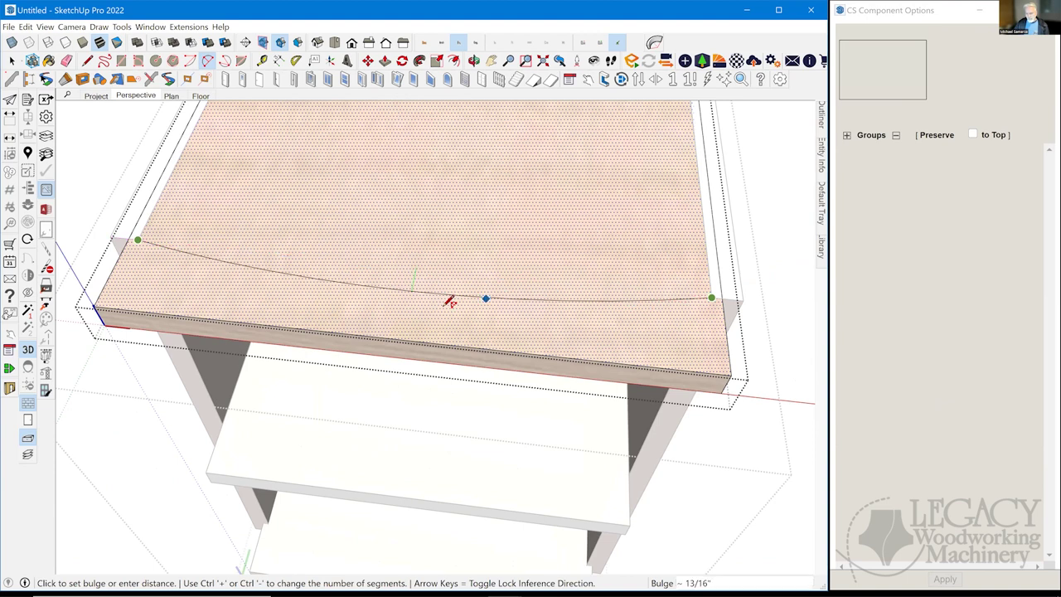
left_click(397, 335)
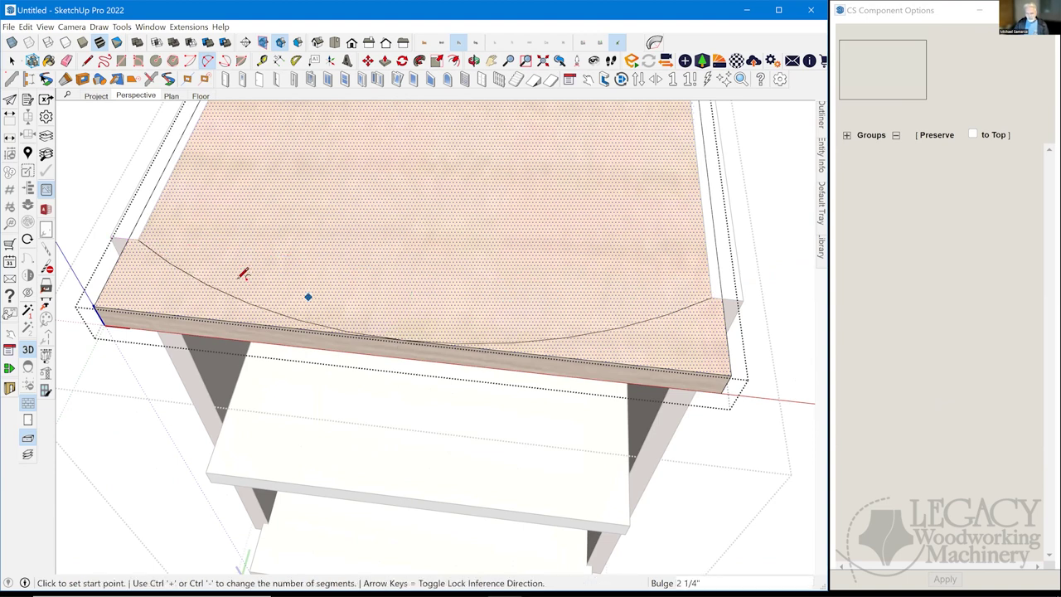
Close the arc with a line and push both corner pieces outside it away
key("l")
left_click(138, 240)
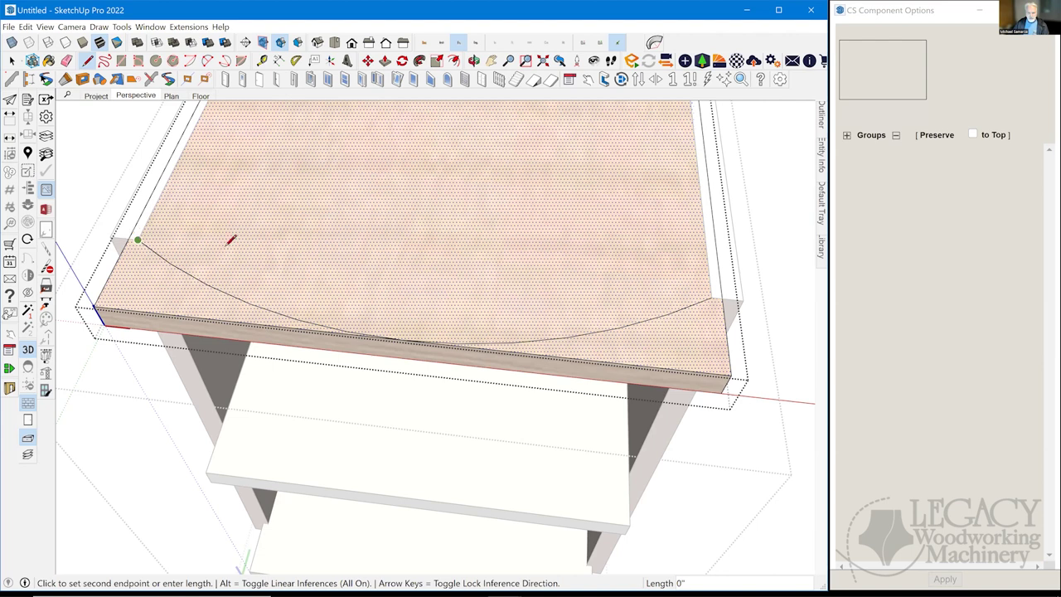
left_click(712, 296)
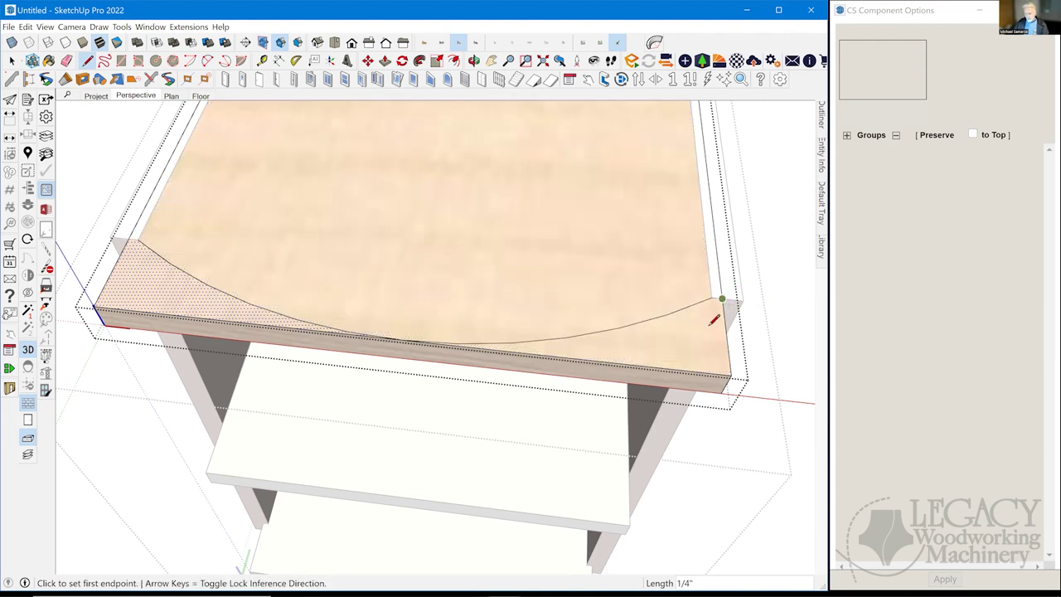
key("p")
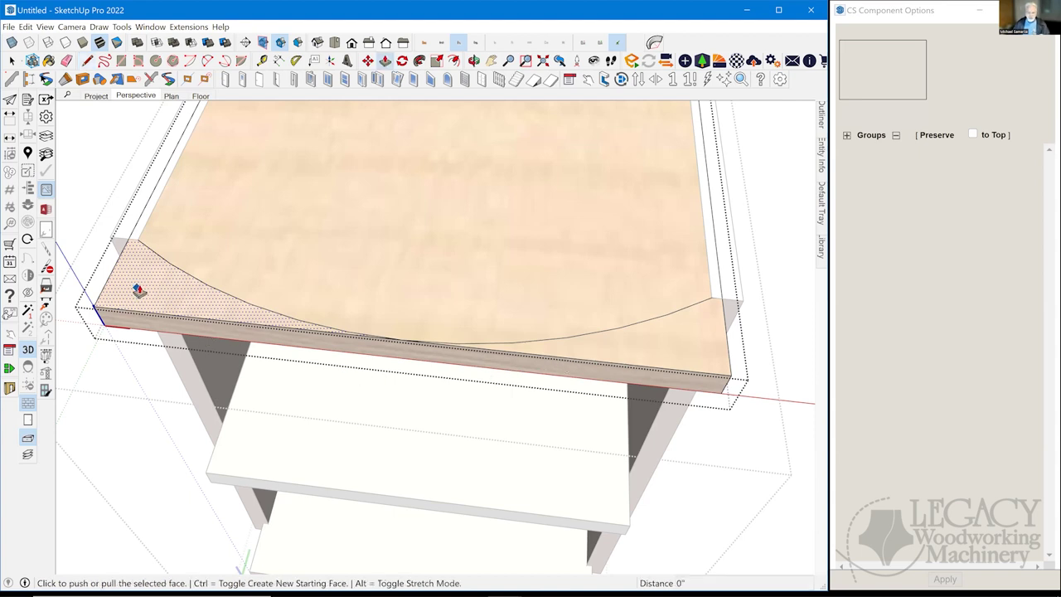
left_click(139, 288)
left_click(145, 329)
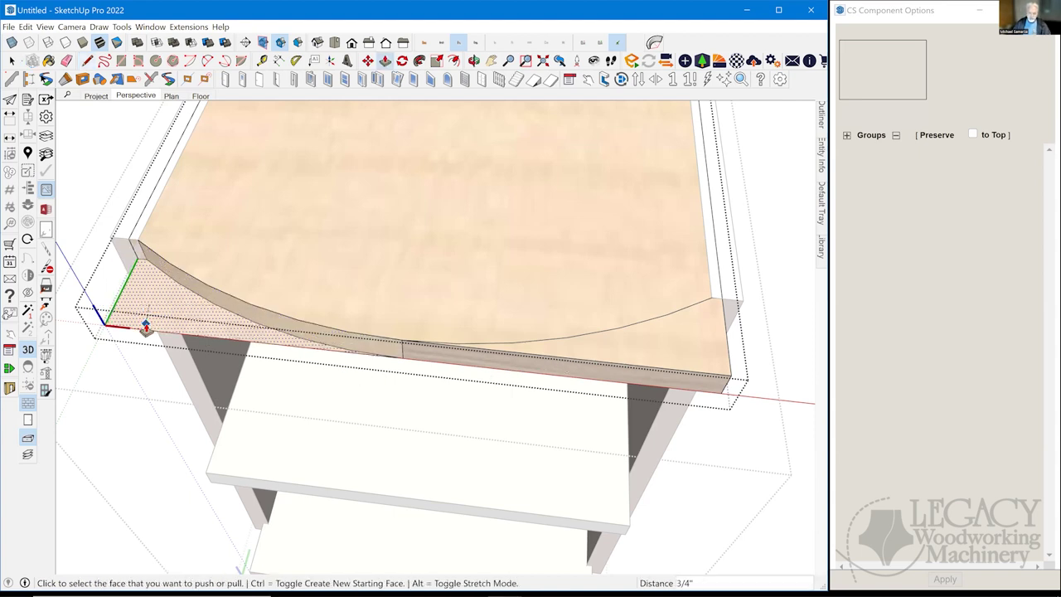
left_click(670, 340)
left_click(658, 378)
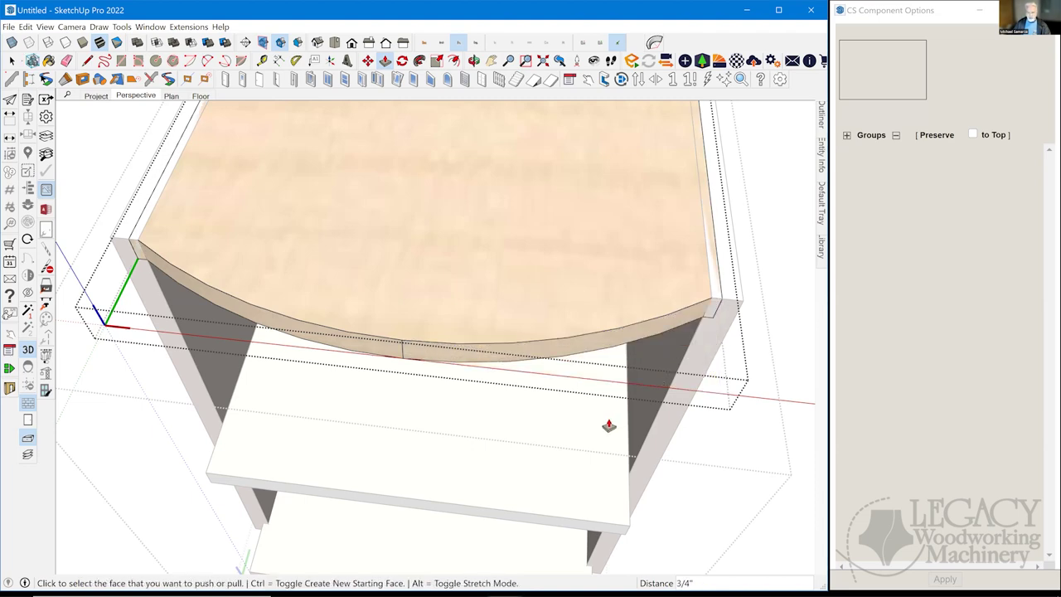
Soften the seam edge on the curved front with Ctrl+Eraser
scroll(607, 425, "up", 2)
scroll(592, 412, "up", 2)
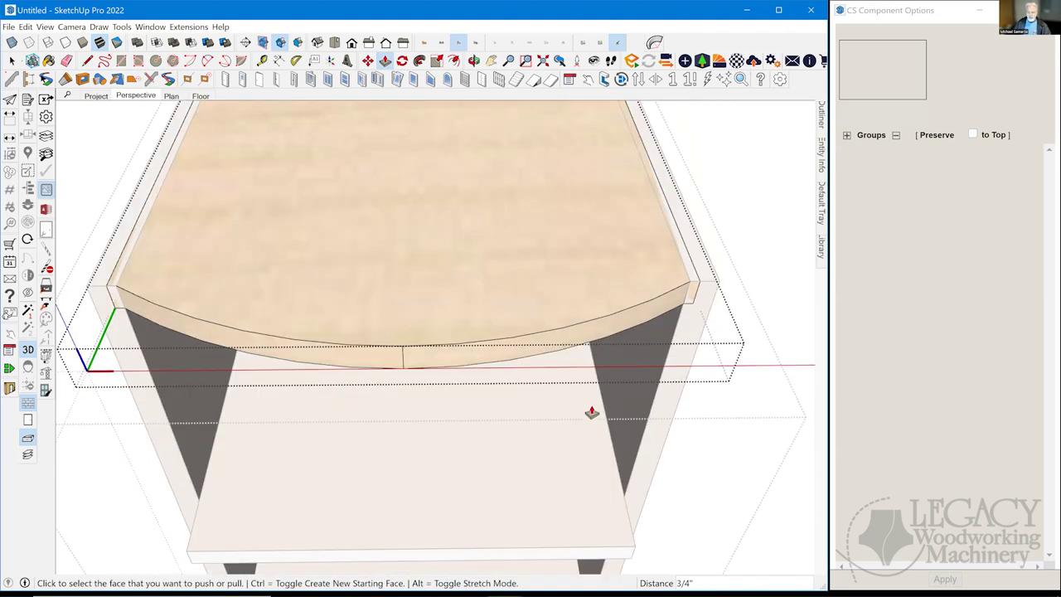
scroll(476, 381, "up", 3)
scroll(440, 373, "up", 1)
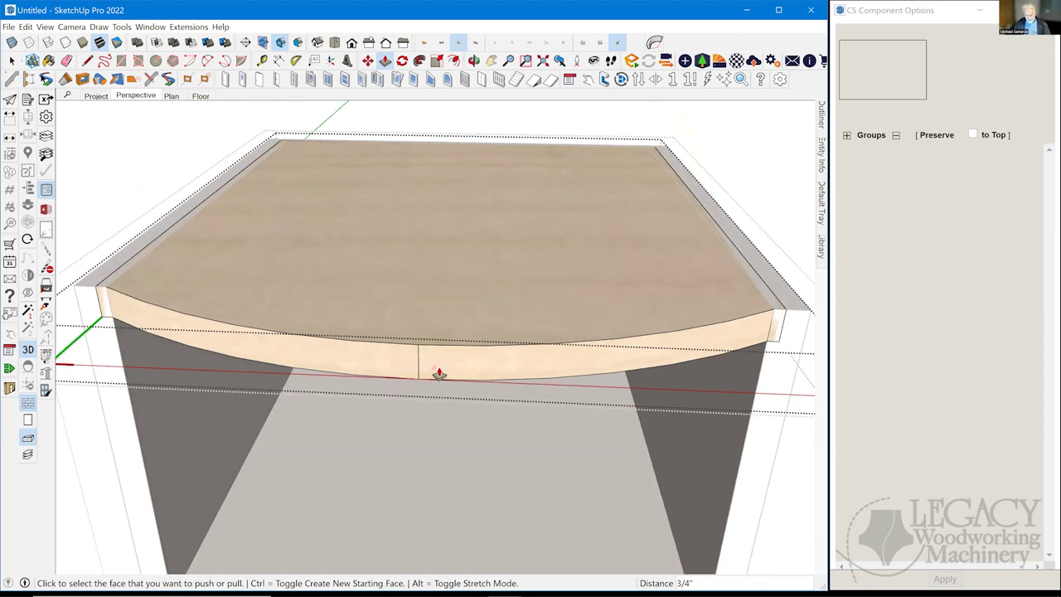
middle_click_drag(440, 373, 443, 367)
key("e")
key("ctrl")
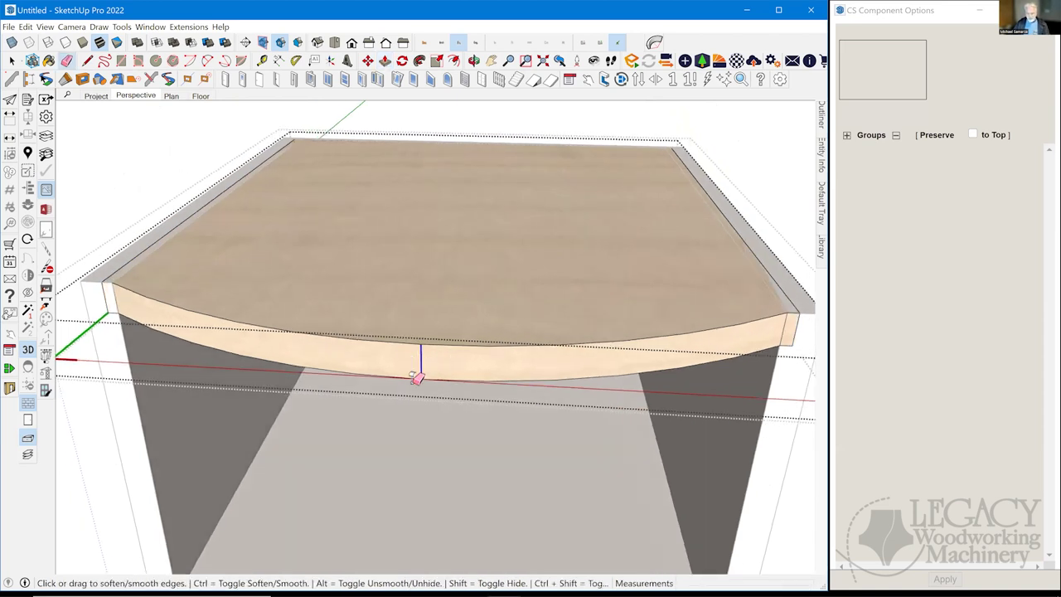
left_click(418, 375, "ctrl")
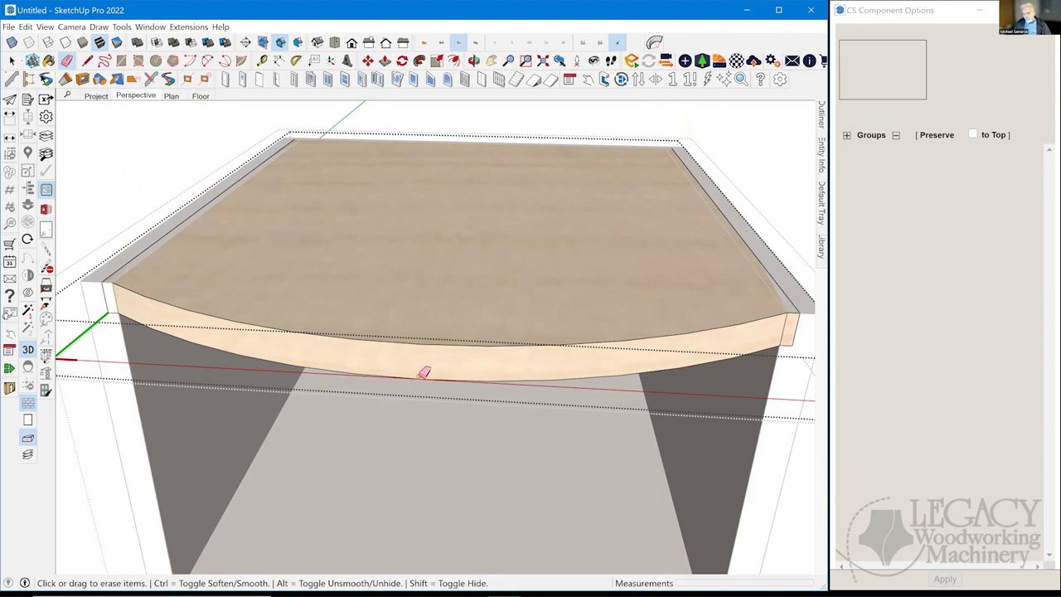
scroll(472, 309, "down", 5)
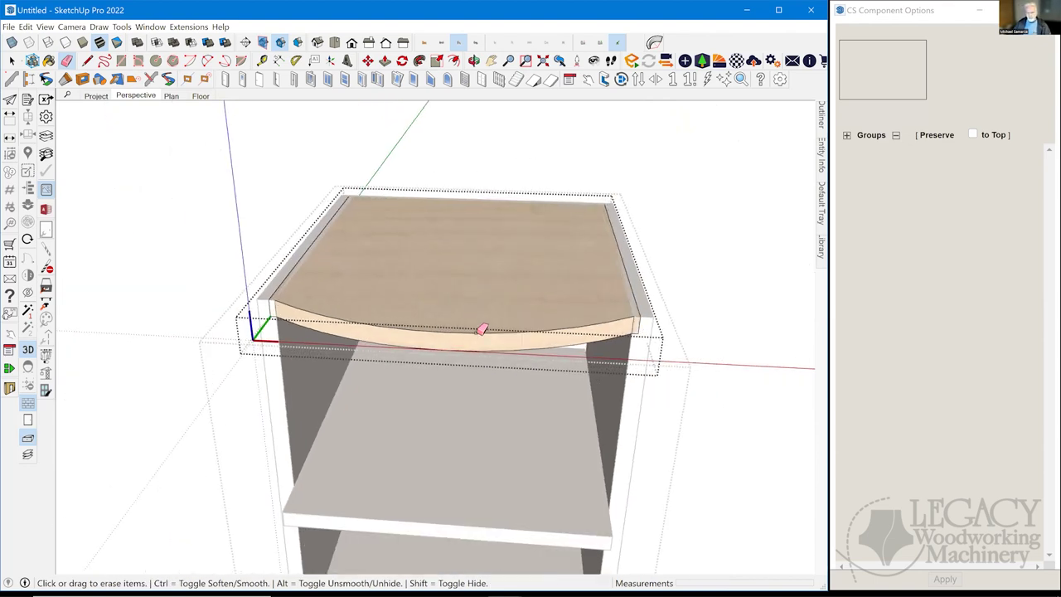
mouse_move(481, 330)
middle_mouse_down()
mouse_move(468, 364)
mouse_move(451, 365)
mouse_move(433, 347)
middle_mouse_up()
Open the Deck panel for editing and select its bottom face
key("space")
left_click(433, 346)
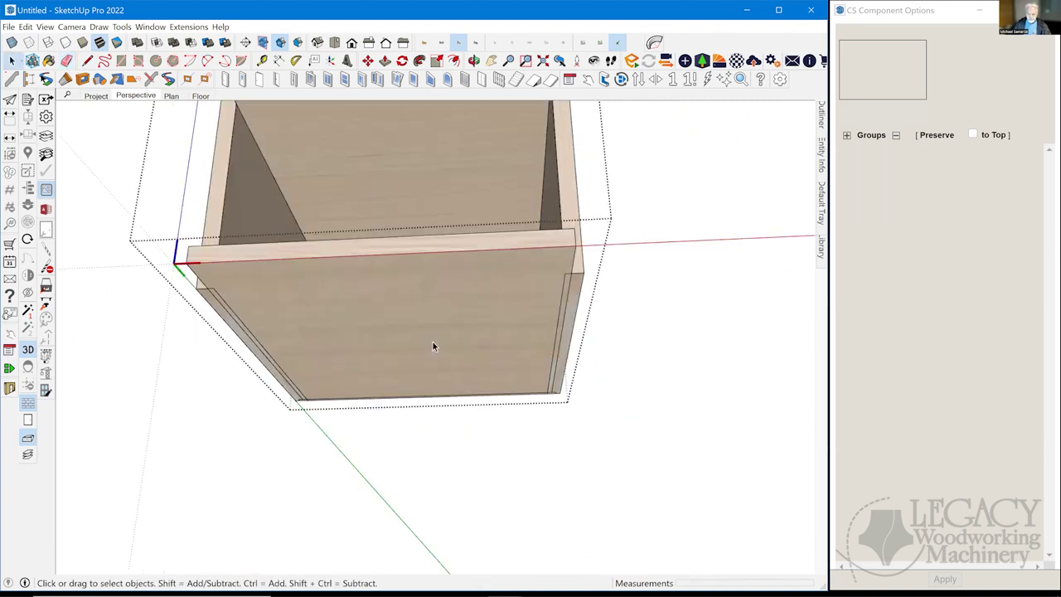
double_click(405, 329)
middle_click_drag(404, 324, 397, 321)
left_click(392, 327)
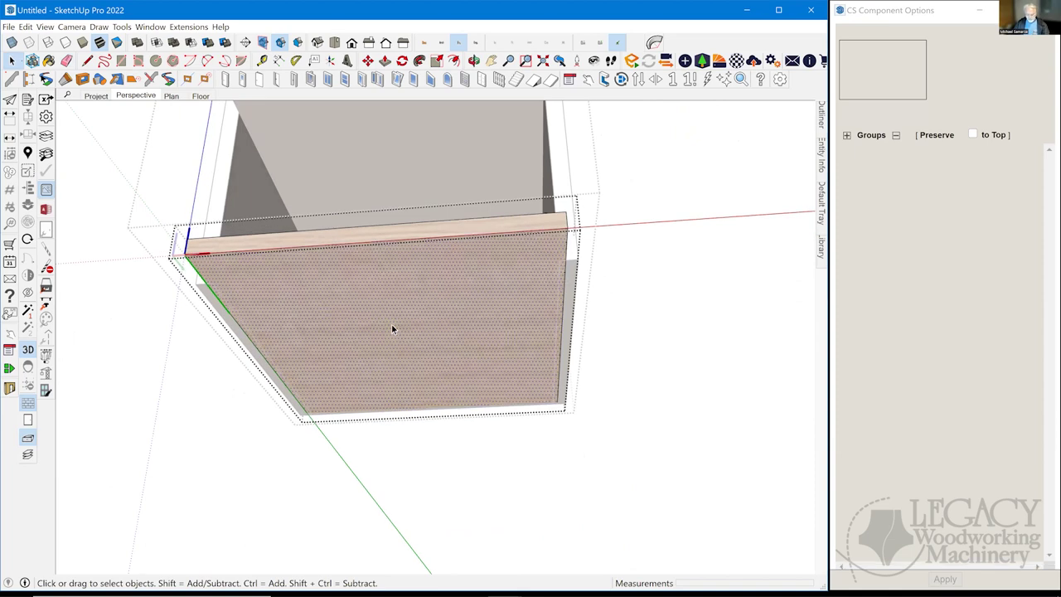
Draw an arc across the bottom panel's front with a 2 1/4" bulge
key("e")
key("c")
scroll(274, 289, "up", 3)
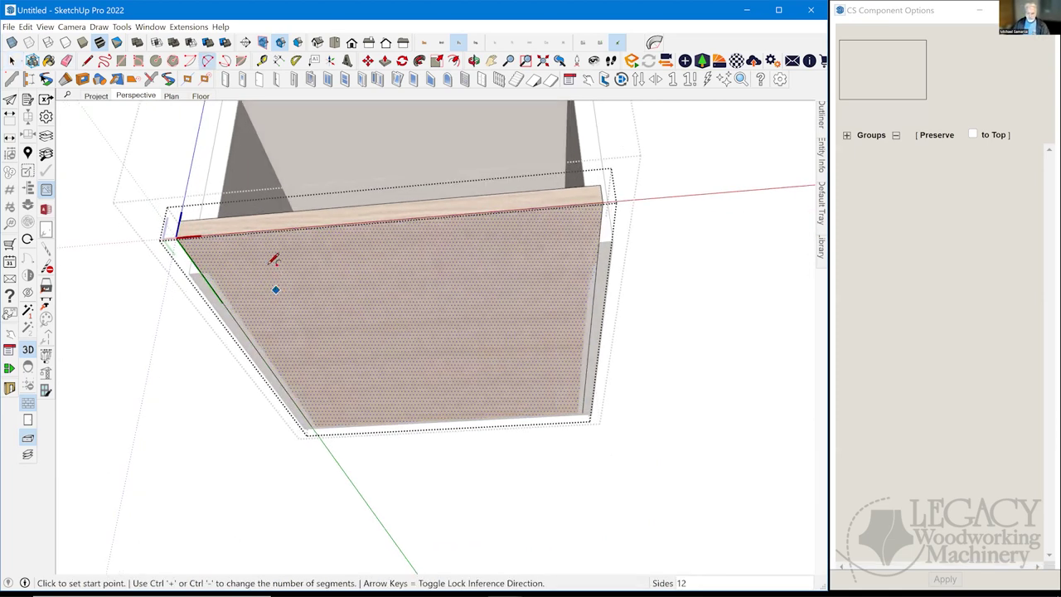
scroll(169, 192, "up", 2)
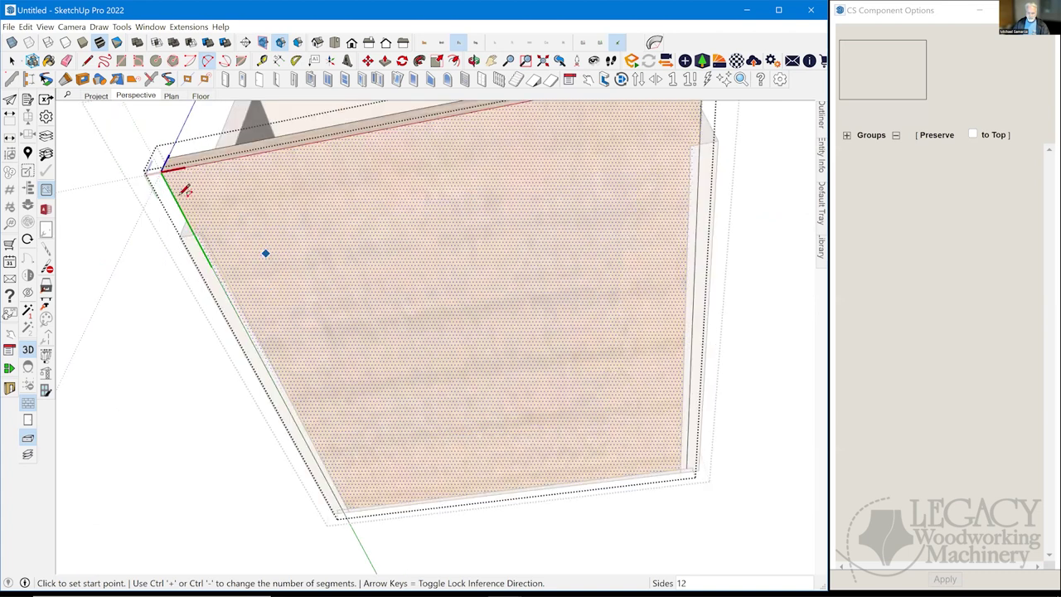
scroll(426, 202, "up", 2)
left_click(632, 183)
scroll(639, 178, "down", 1)
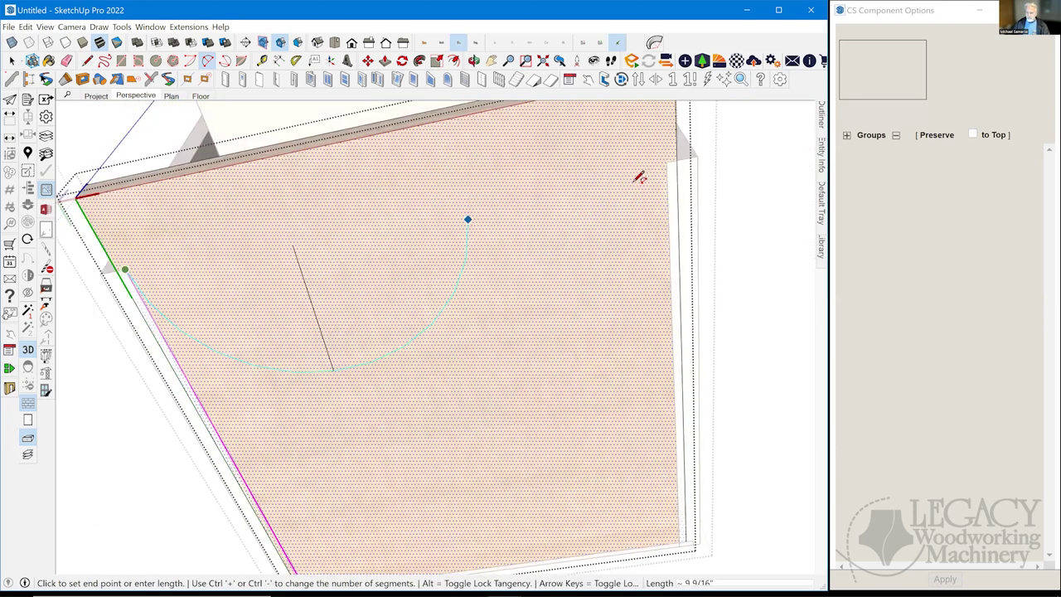
scroll(349, 156, "up", 2)
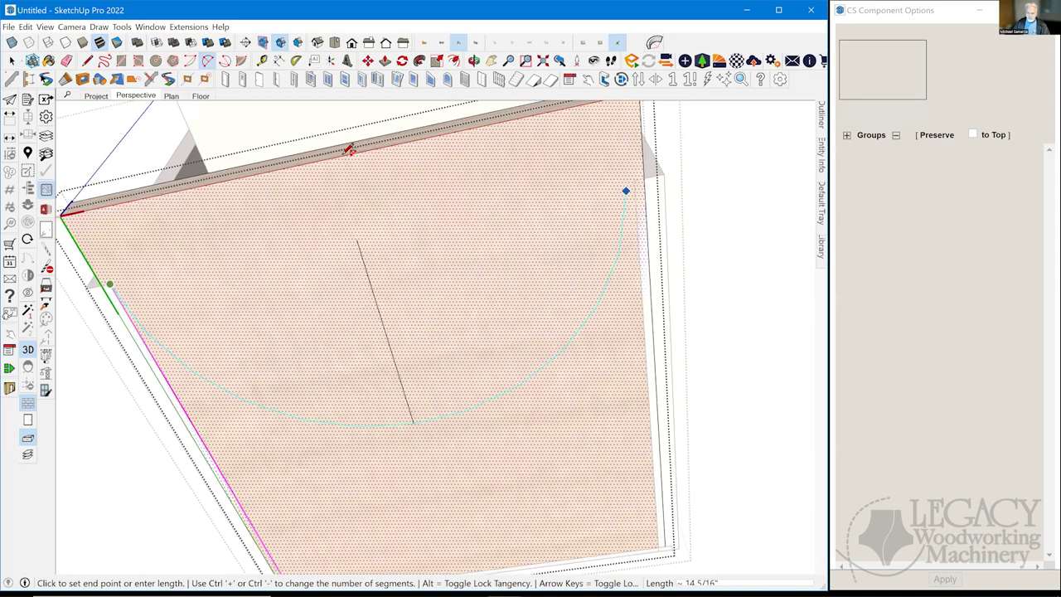
left_click(318, 186)
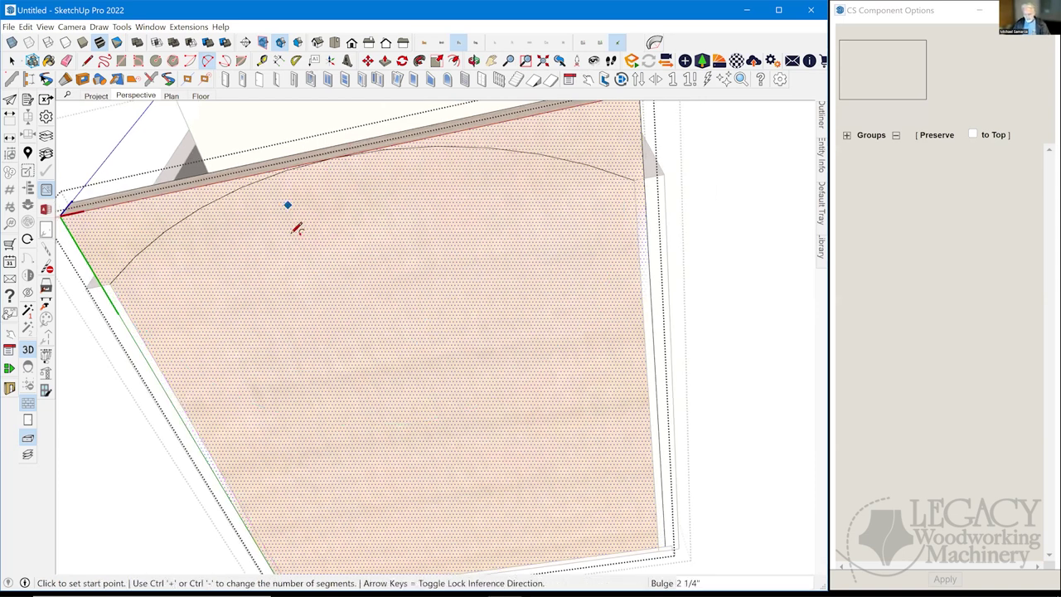
Close the region below the arc with a short line at its end
key("l")
left_click(640, 176)
left_click(645, 180)
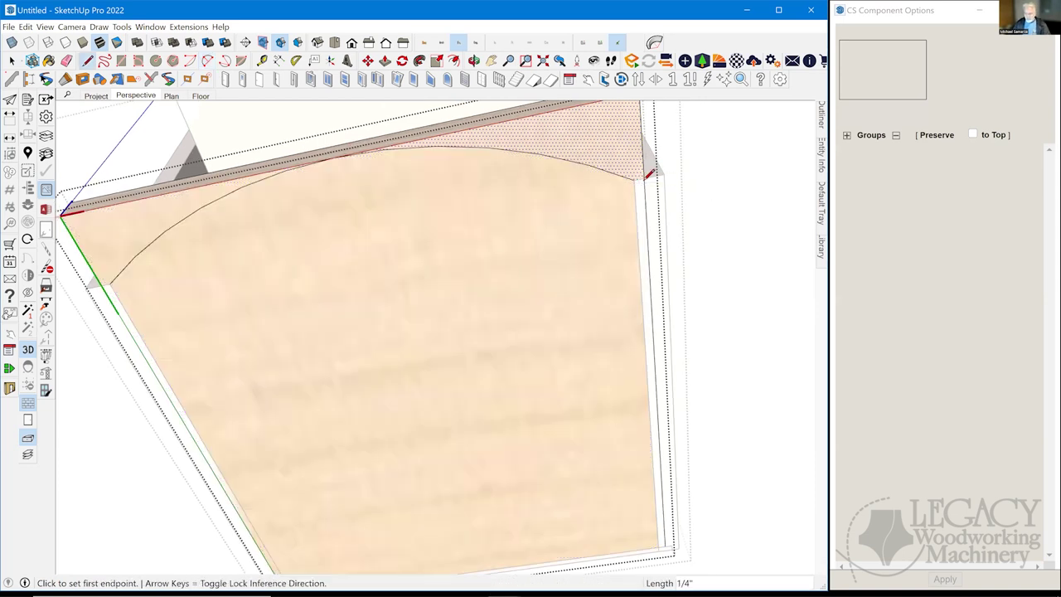
left_click(107, 281)
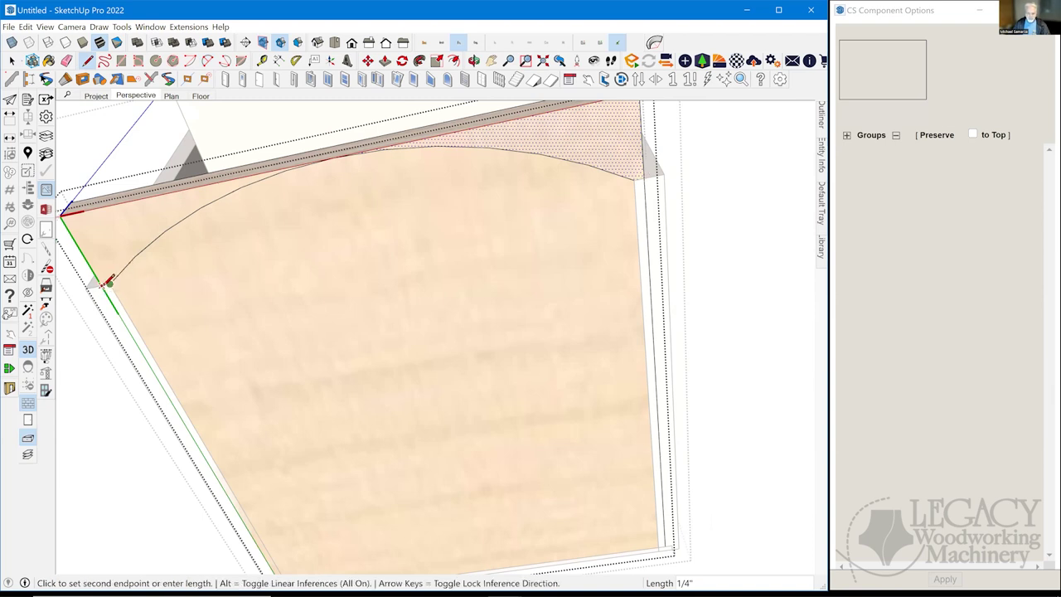
key("Escape")
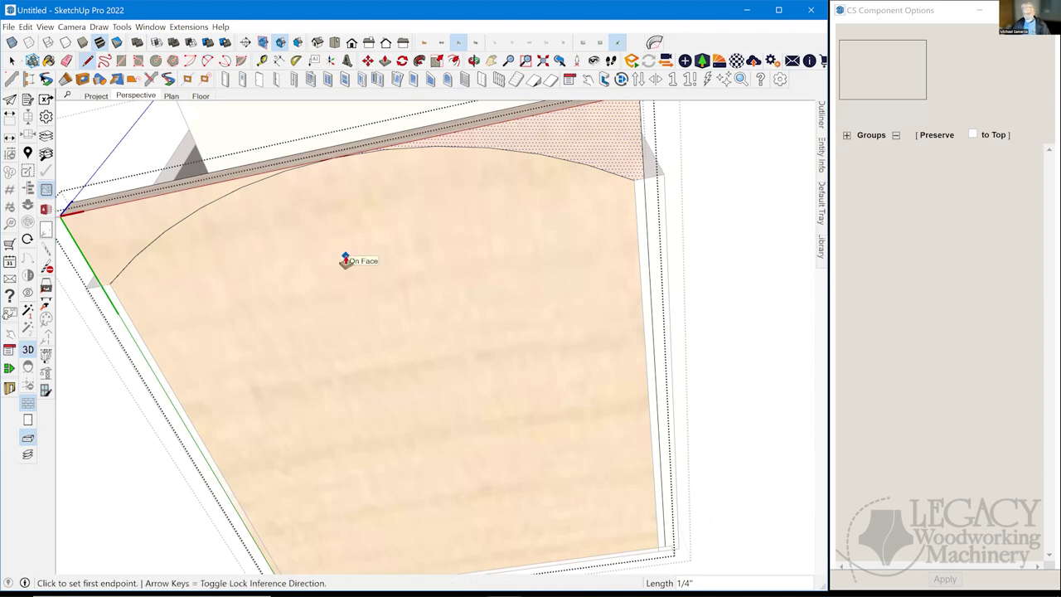
Push/Pull the strip and corner pieces in front of the arc away
key("p")
mouse_move(592, 169)
middle_mouse_down()
mouse_move(580, 199)
mouse_move(571, 177)
middle_mouse_up()
middle_click_drag(570, 218, 569, 201)
left_click(568, 199)
left_click(213, 182)
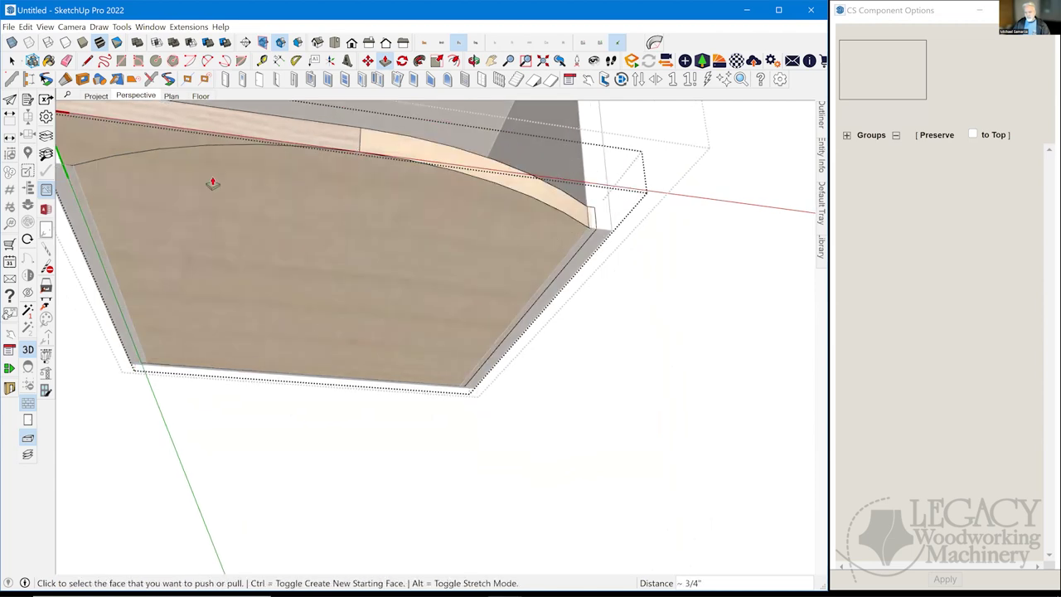
mouse_move(177, 180)
middle_mouse_down()
mouse_move(190, 154)
mouse_move(180, 179)
middle_mouse_up()
left_click(179, 178)
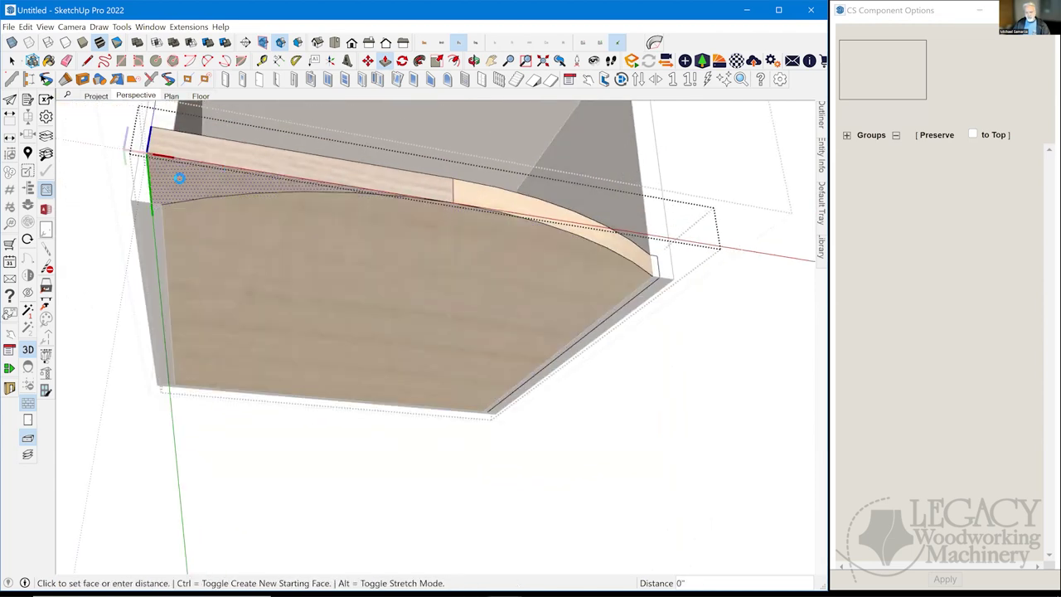
left_click(178, 177)
left_click(179, 161)
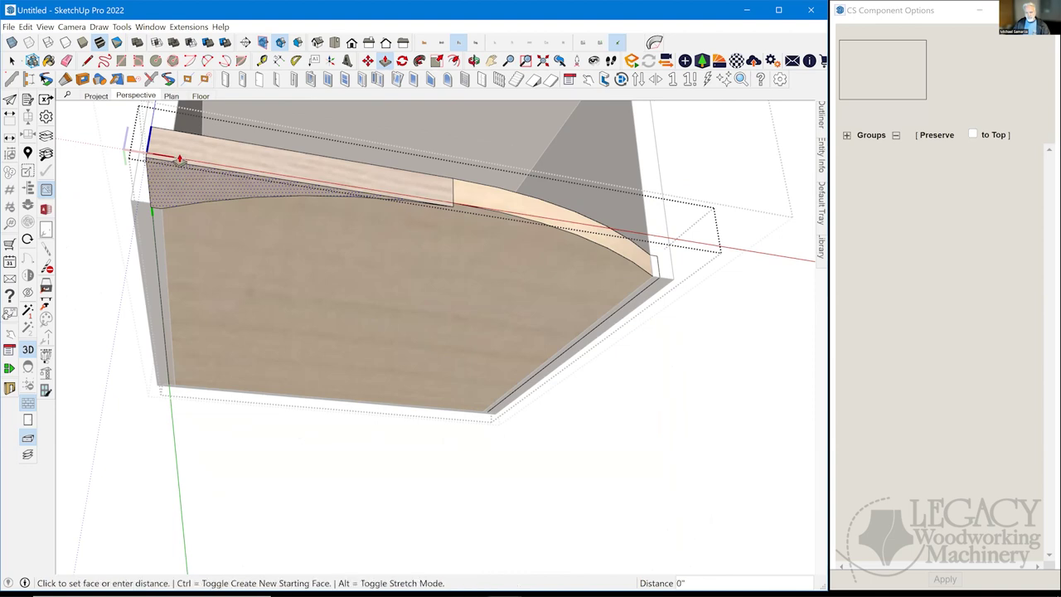
left_click(177, 149)
Erase the seam along the curved front edge of the bottom panel
mouse_move(411, 281)
middle_mouse_down()
mouse_move(409, 265)
mouse_move(440, 260)
middle_mouse_up()
key("e")
key("ctrl")
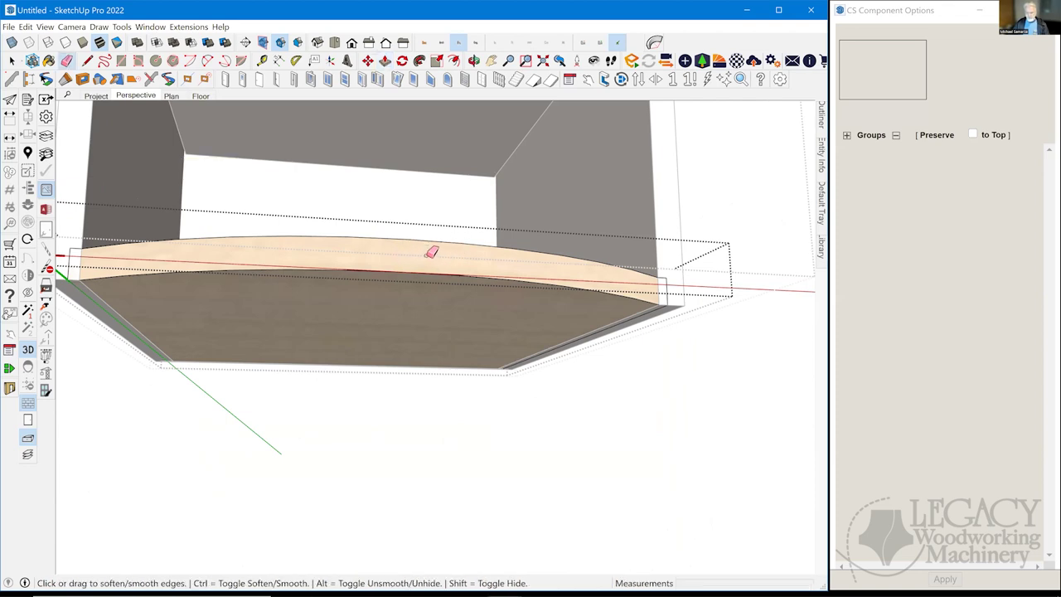
middle_click_drag(418, 254, 393, 278)
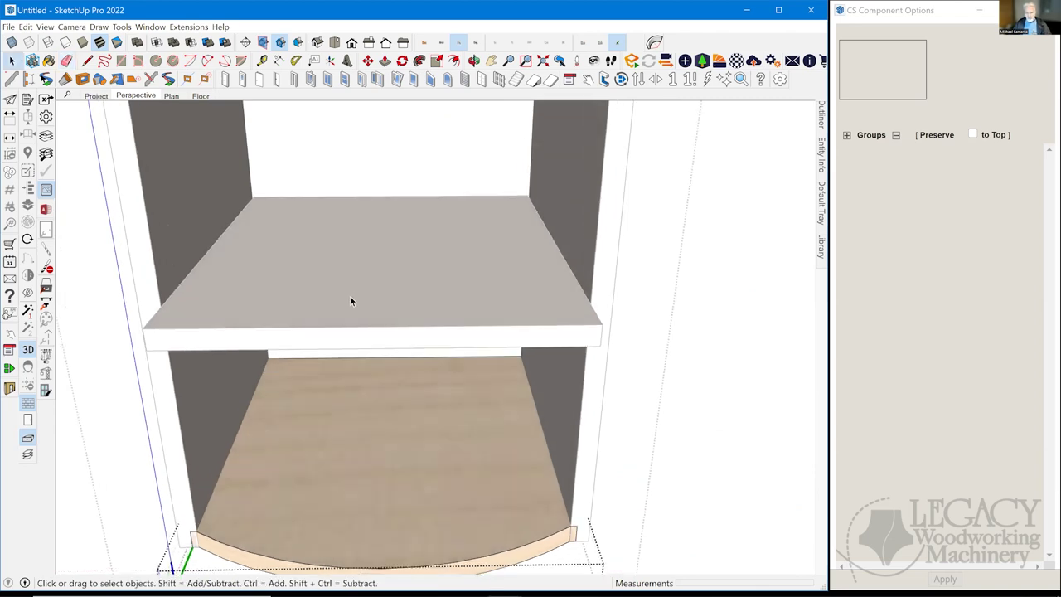
Open the shelf for editing and place a guide 2.5" in from its front edge
left_click(352, 300)
scroll(352, 300, "up", 3)
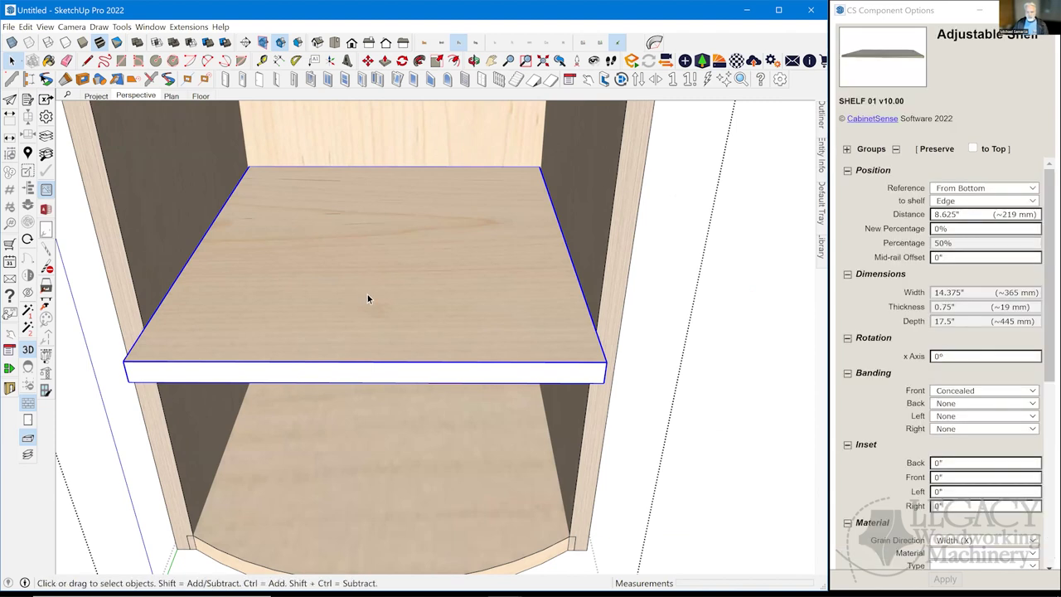
double_click(355, 336)
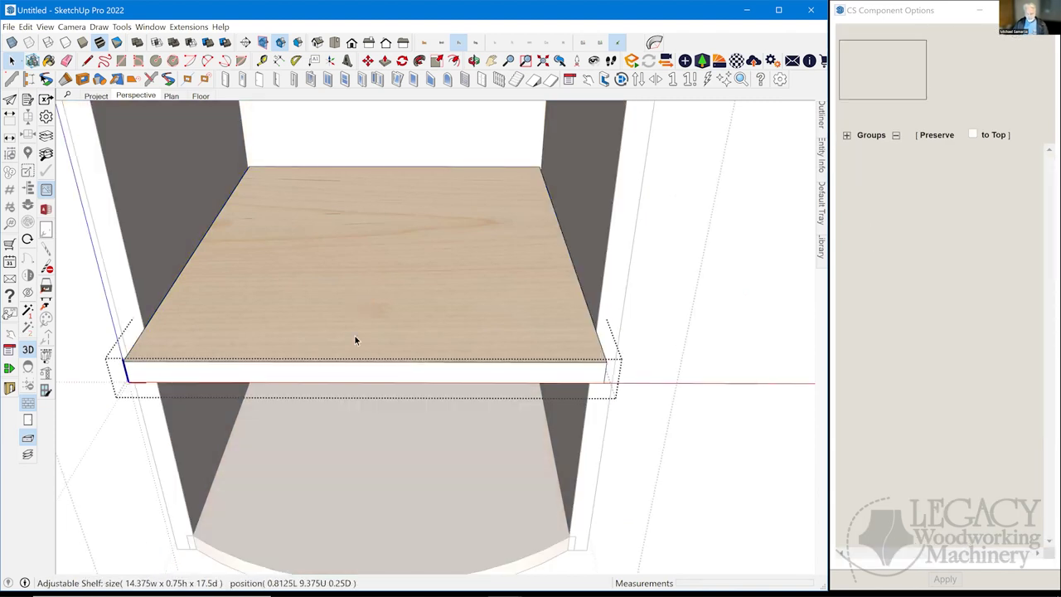
key("t")
left_click(321, 361)
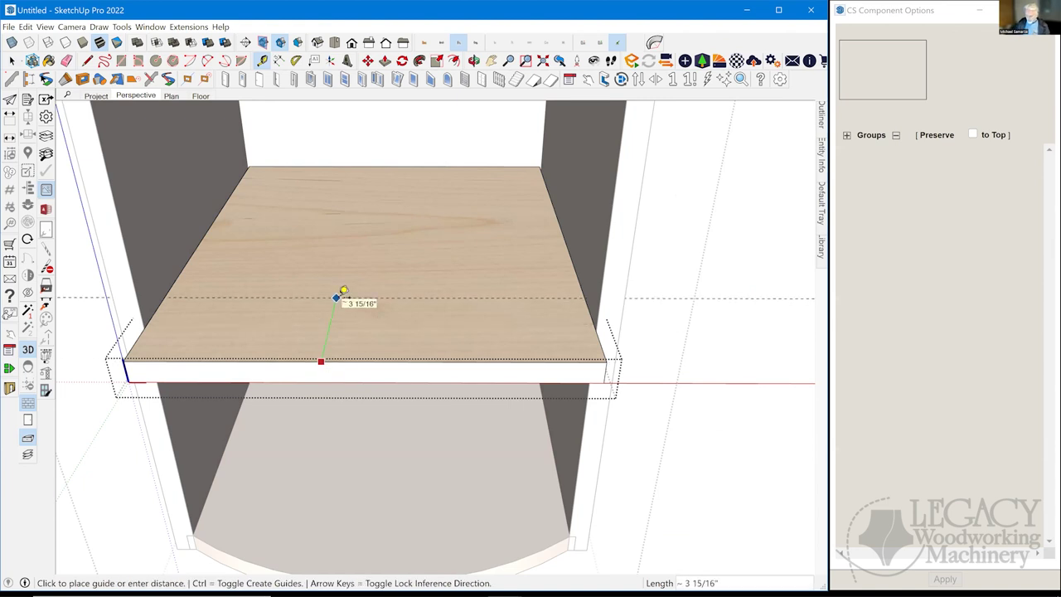
type("2.5")
key("Return")
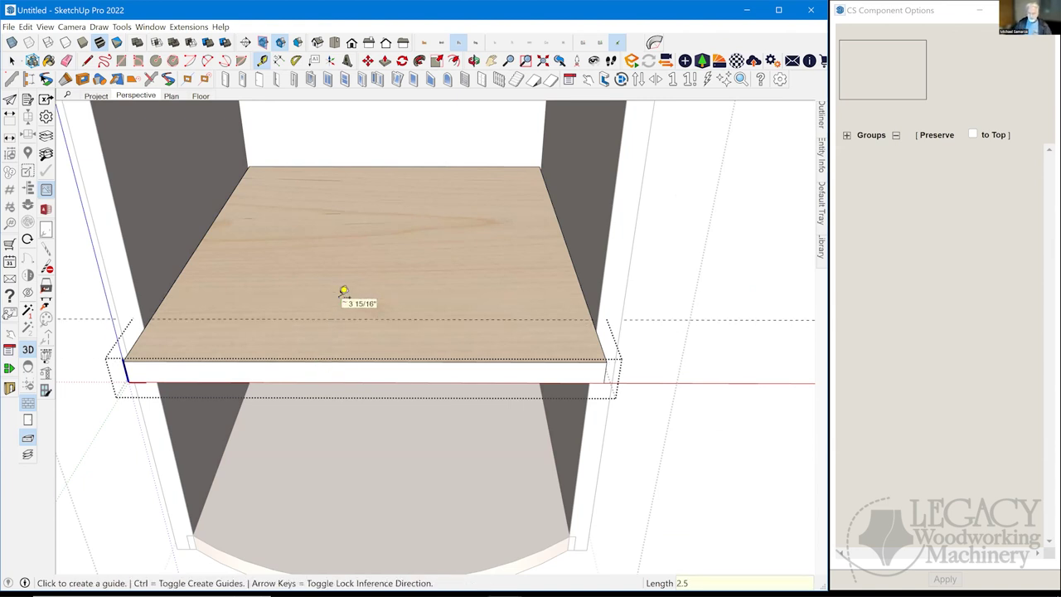
scroll(254, 304, "up", 2)
scroll(249, 308, "down", 1)
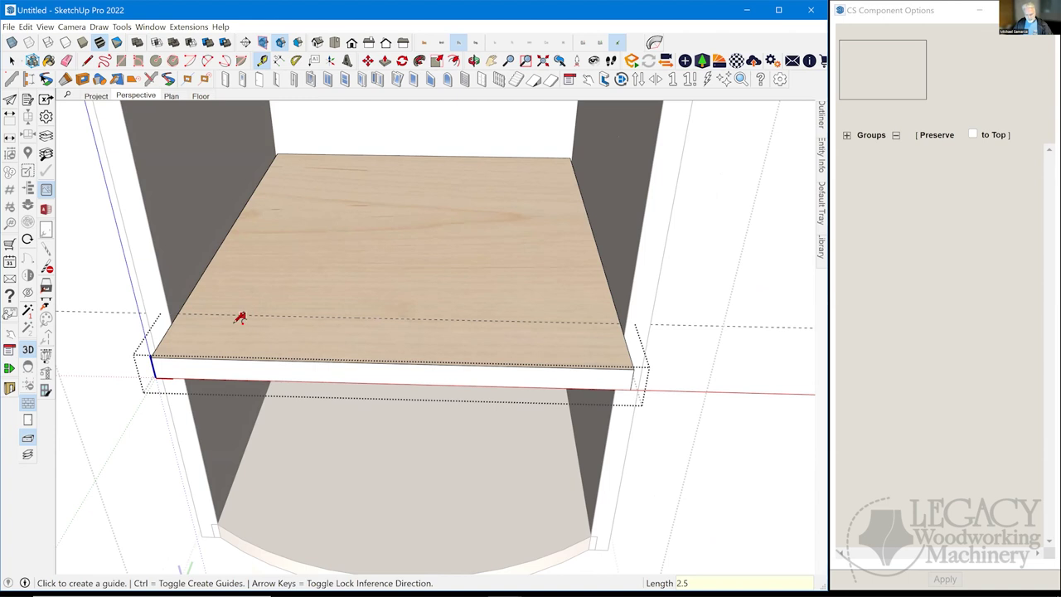
Draw a 2-point arc across the shelf front with a 2 1/2" bulge
key("a")
left_click(179, 314)
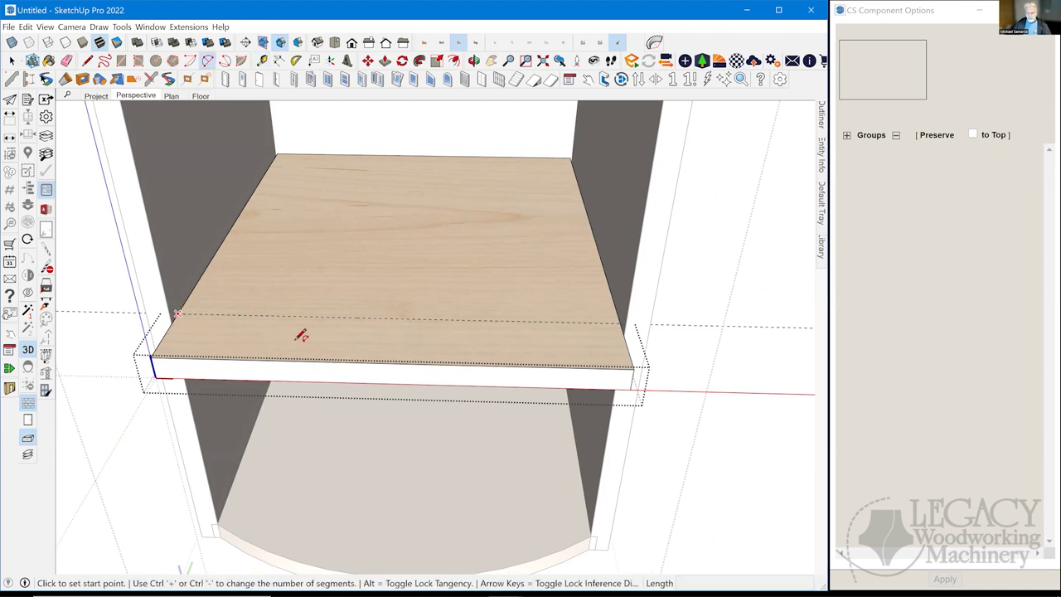
left_click(620, 323)
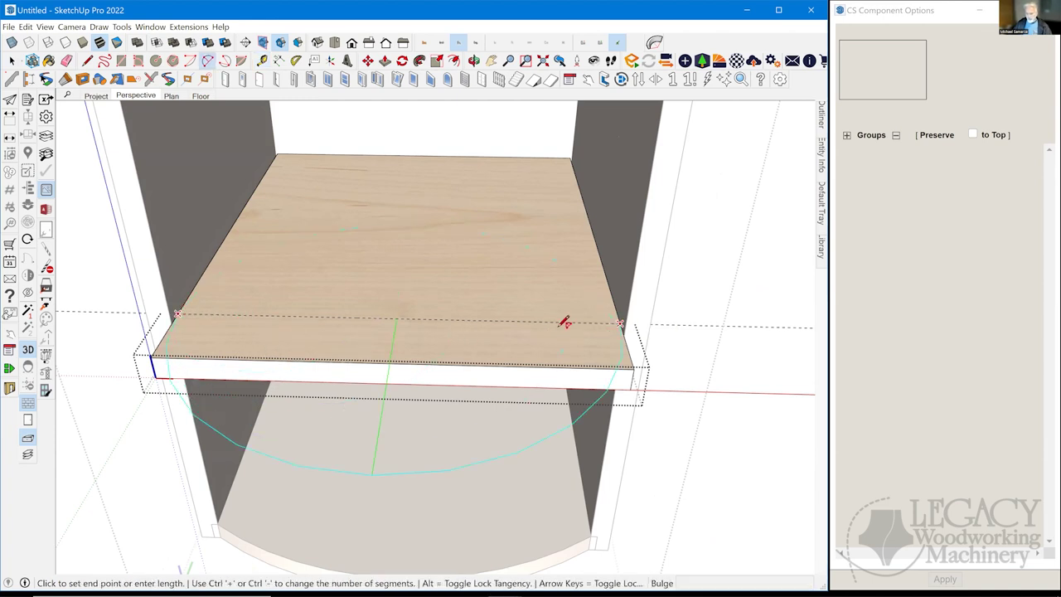
left_click(390, 361)
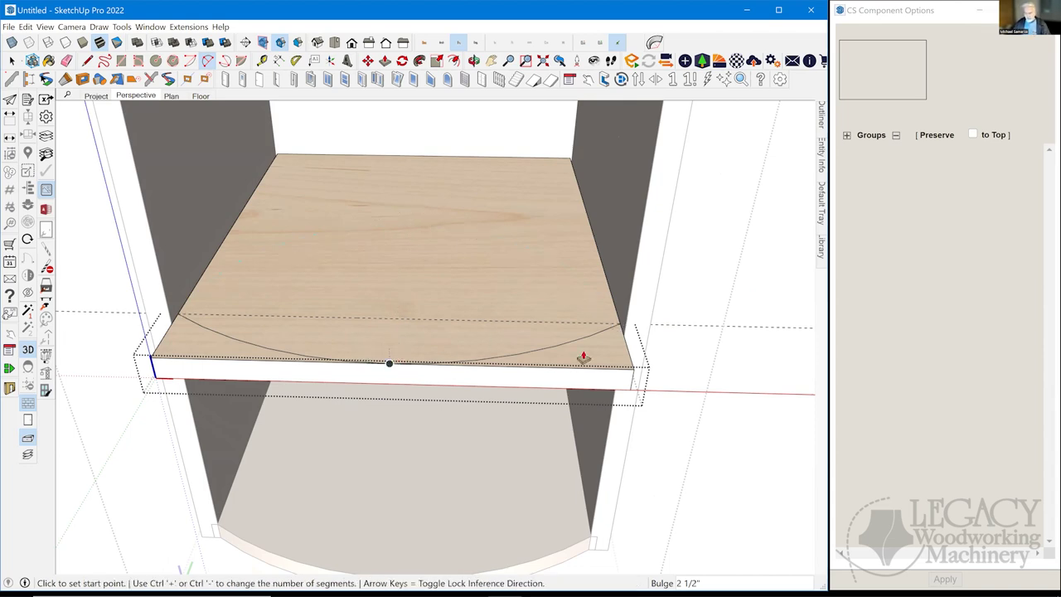
Push both front corner pieces of the shelf back 3/4"
key("p")
left_click(610, 365)
left_click(605, 375)
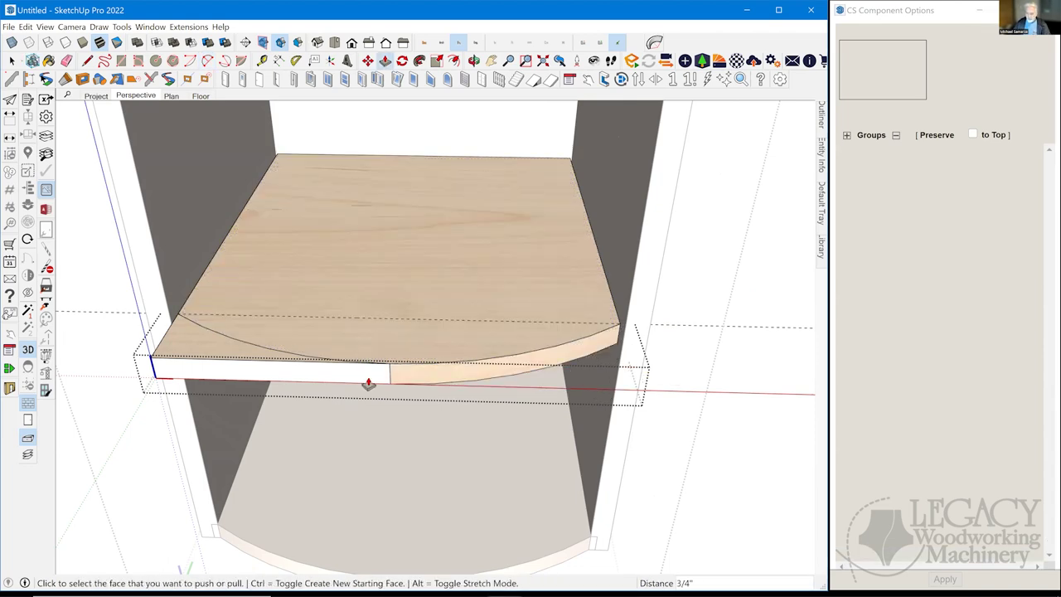
left_click(208, 353)
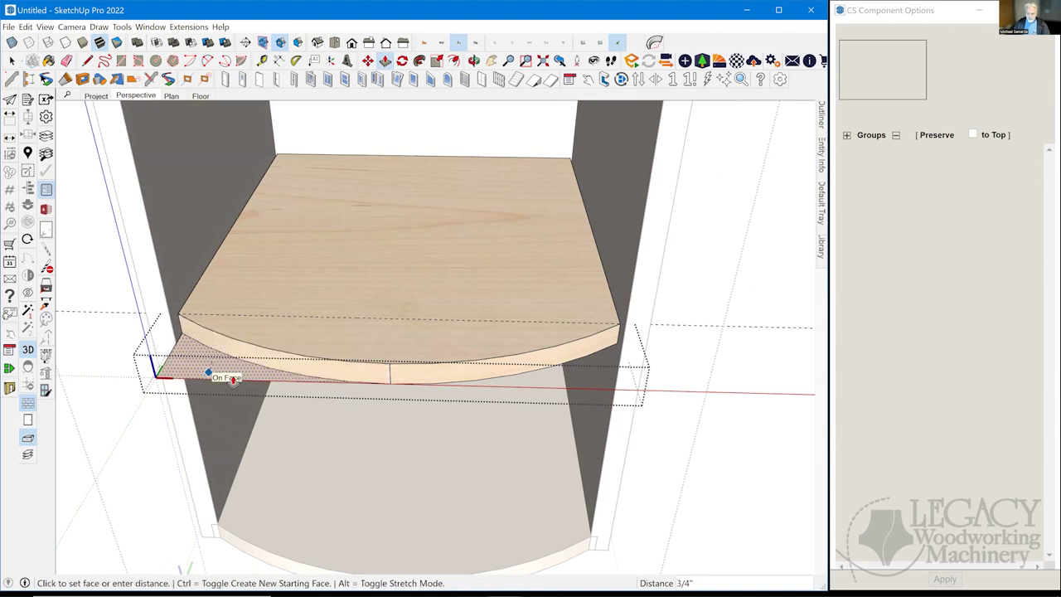
left_click(379, 408)
Erase the seam on the shelf's curved front edge
key("e")
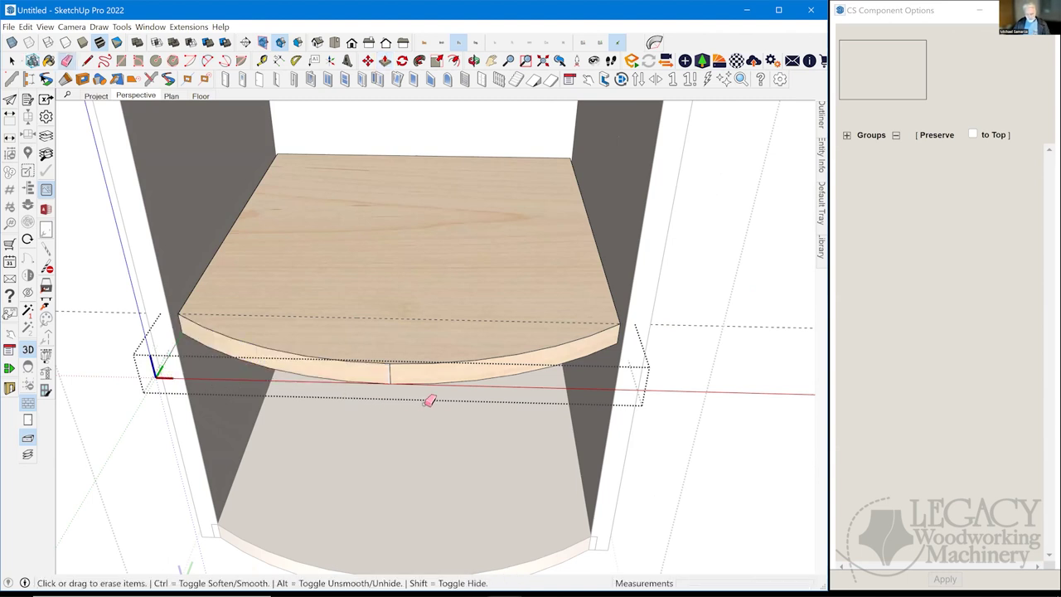
left_click(389, 373, "ctrl")
scroll(448, 386, "down", 5)
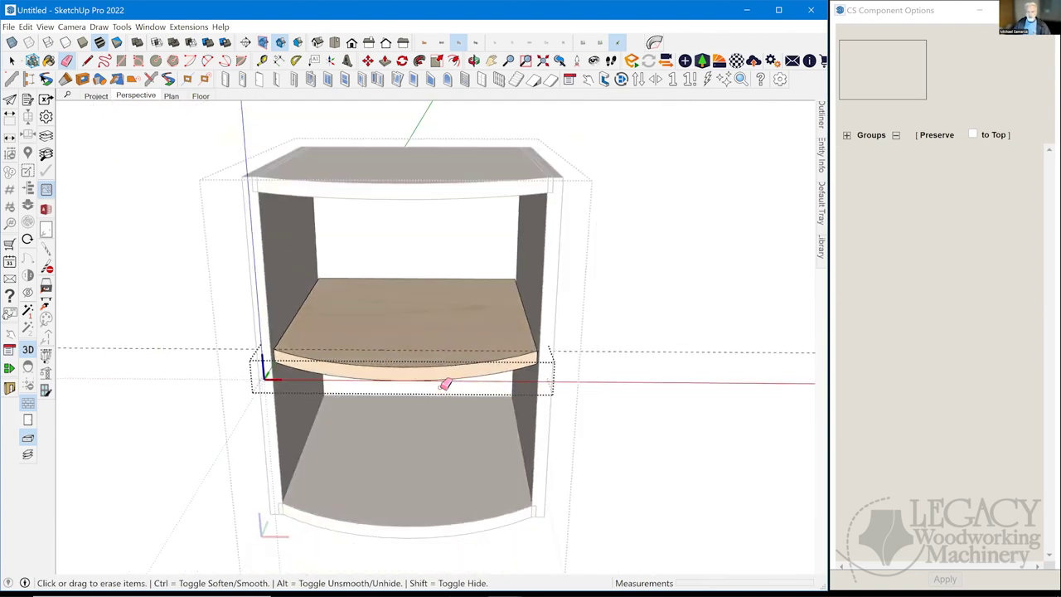
middle_click_drag(450, 386, 561, 372)
key("space")
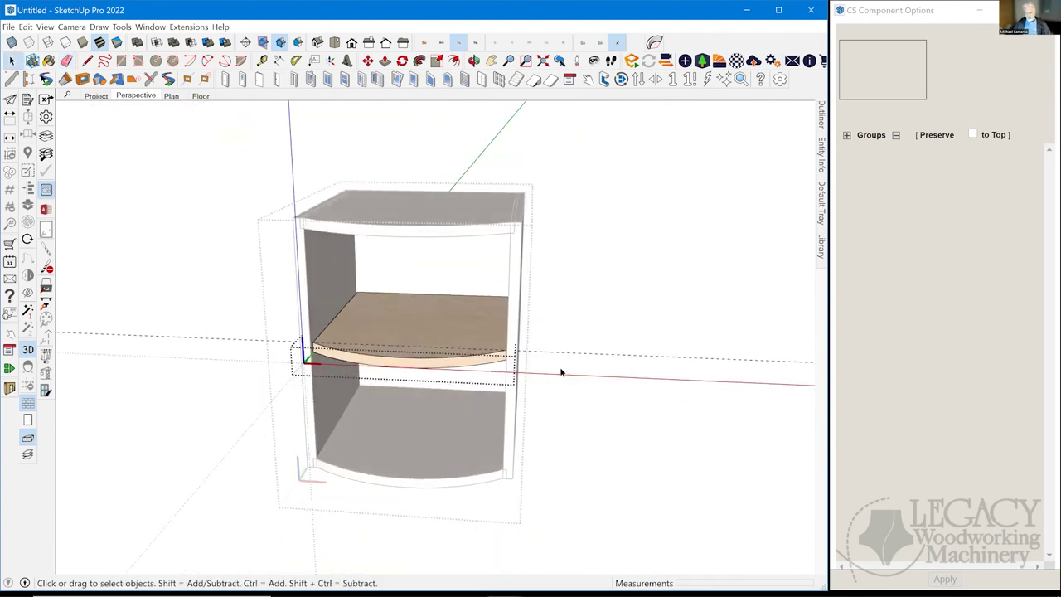
Exit the shelf and cabinet edits, delete all construction lines, and turn on the Door Layer
left_click(634, 301)
left_click(634, 301)
middle_click_drag(632, 296, 563, 330)
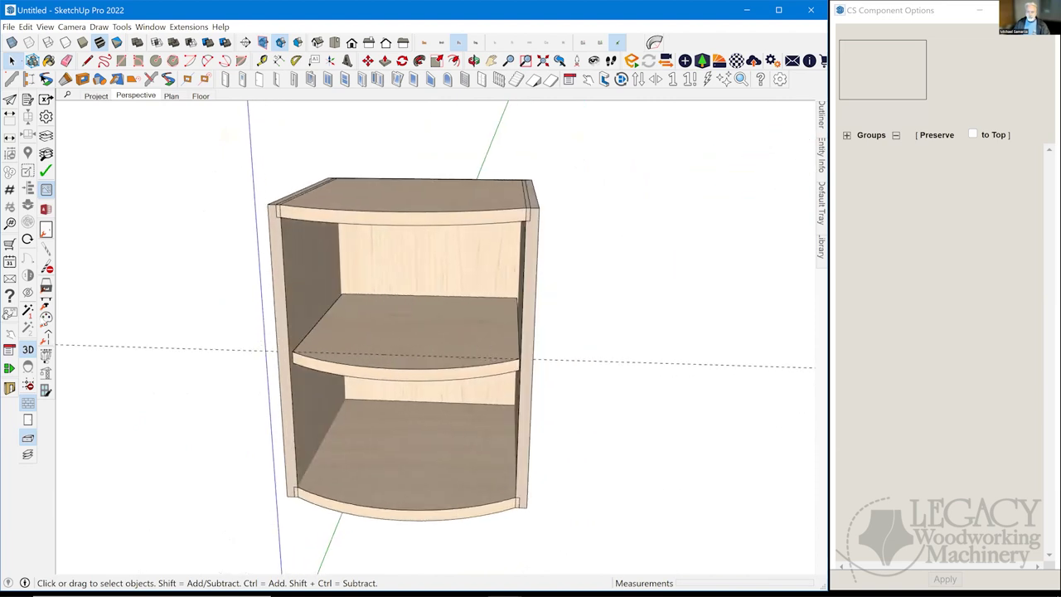
left_click(28, 385)
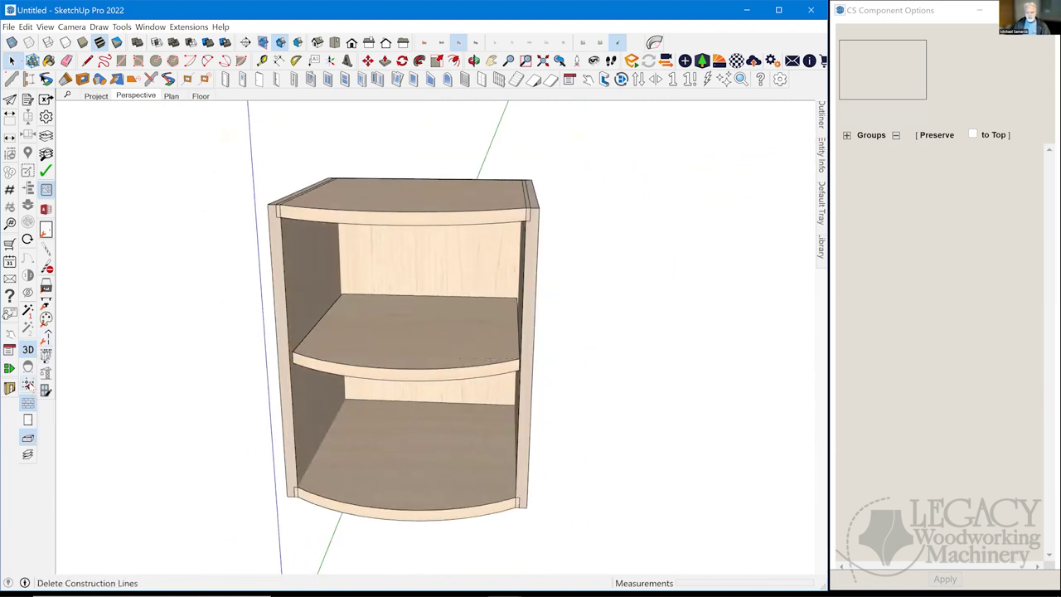
left_click(28, 419)
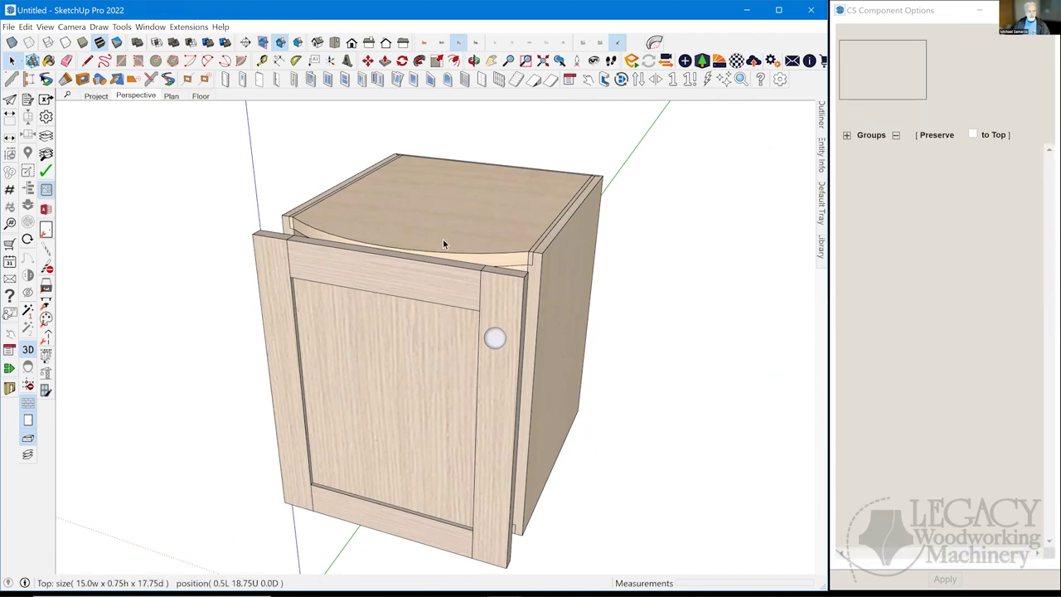
Open the cabinet group and select the shaker door component inside it
double_click(448, 184)
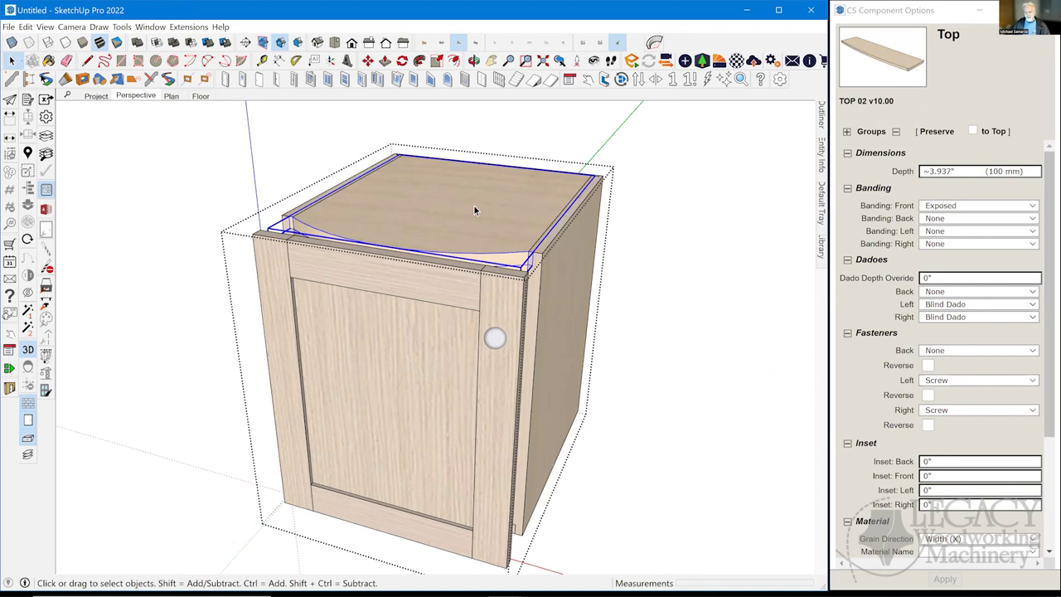
left_click(396, 366)
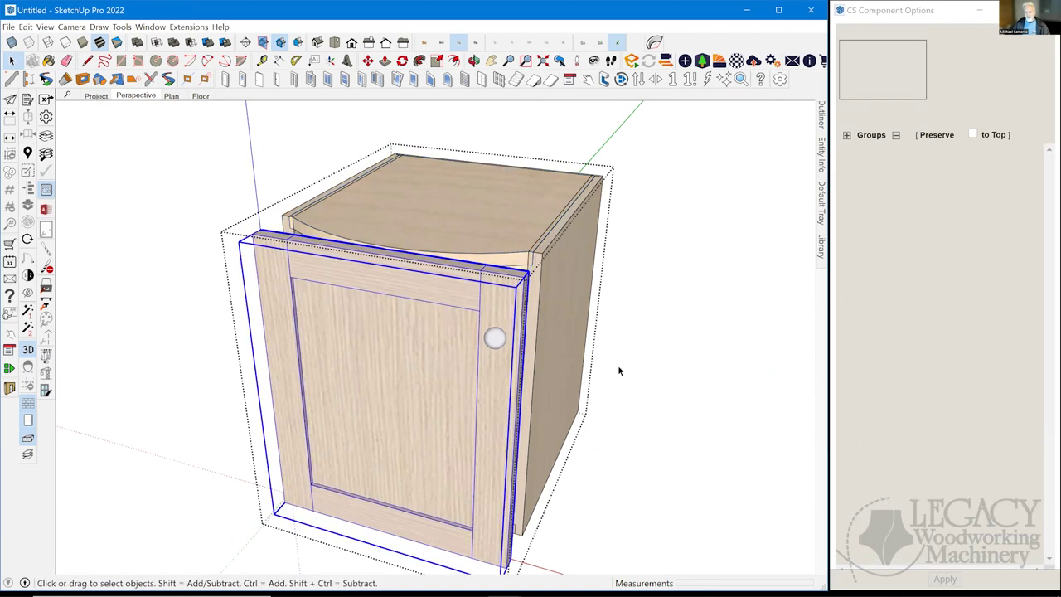
left_click(695, 363)
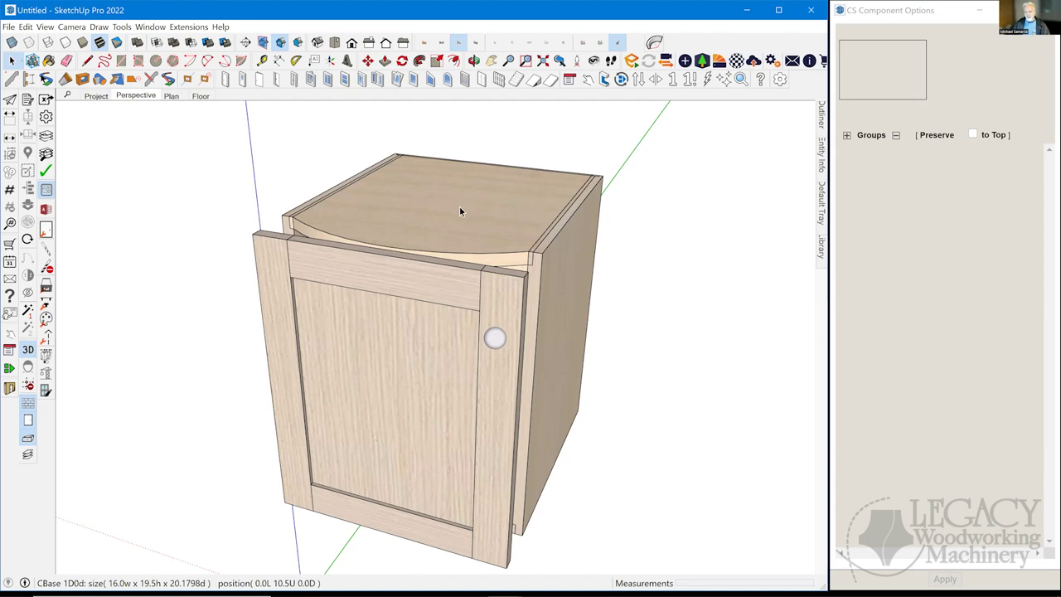
left_click(460, 206)
right_click(398, 359)
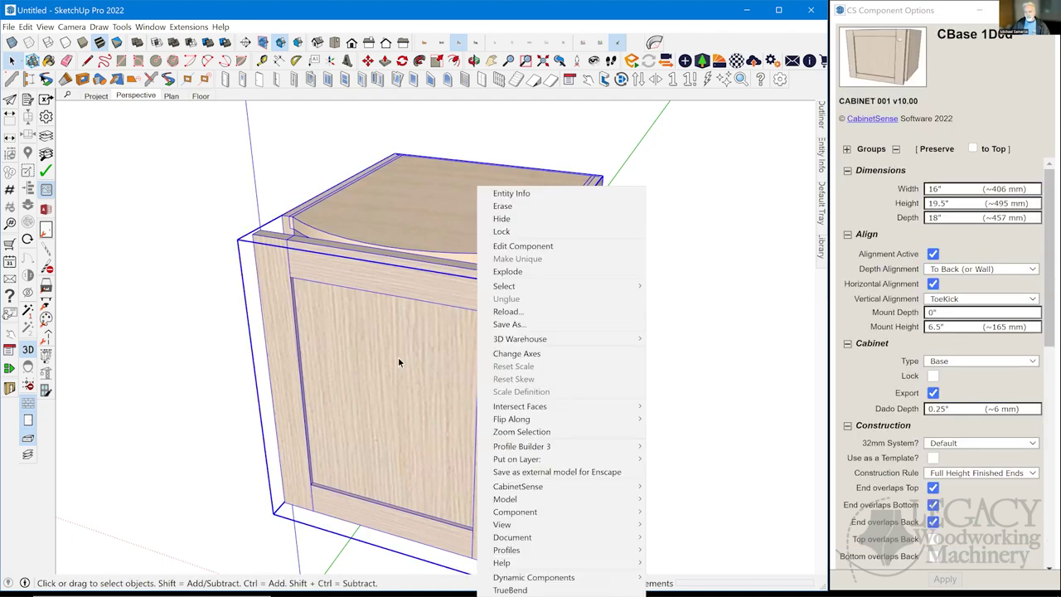
double_click(398, 359)
left_click(531, 312)
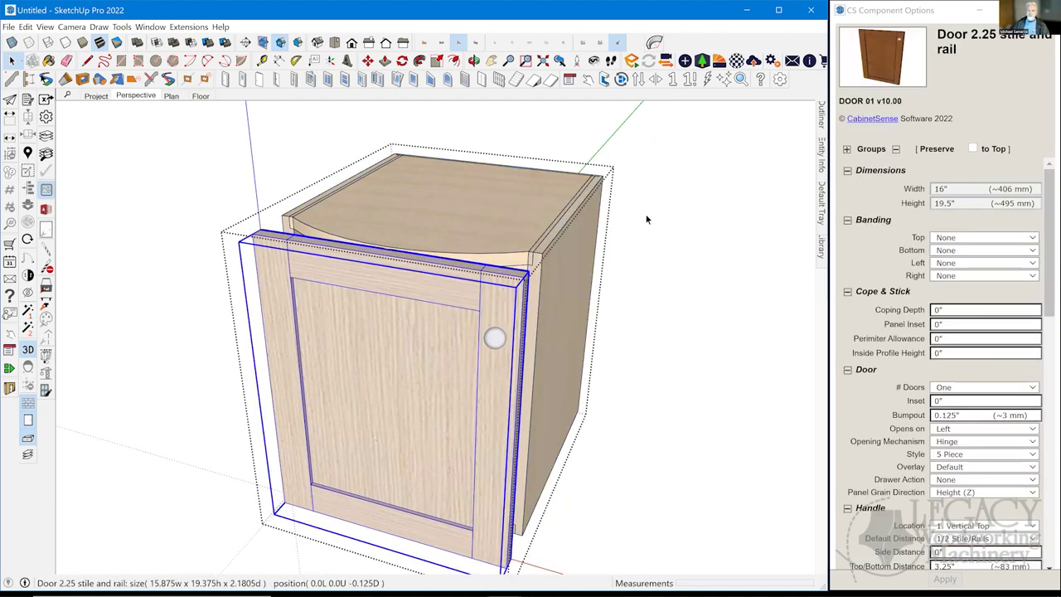
middle_click_drag(645, 209, 662, 174)
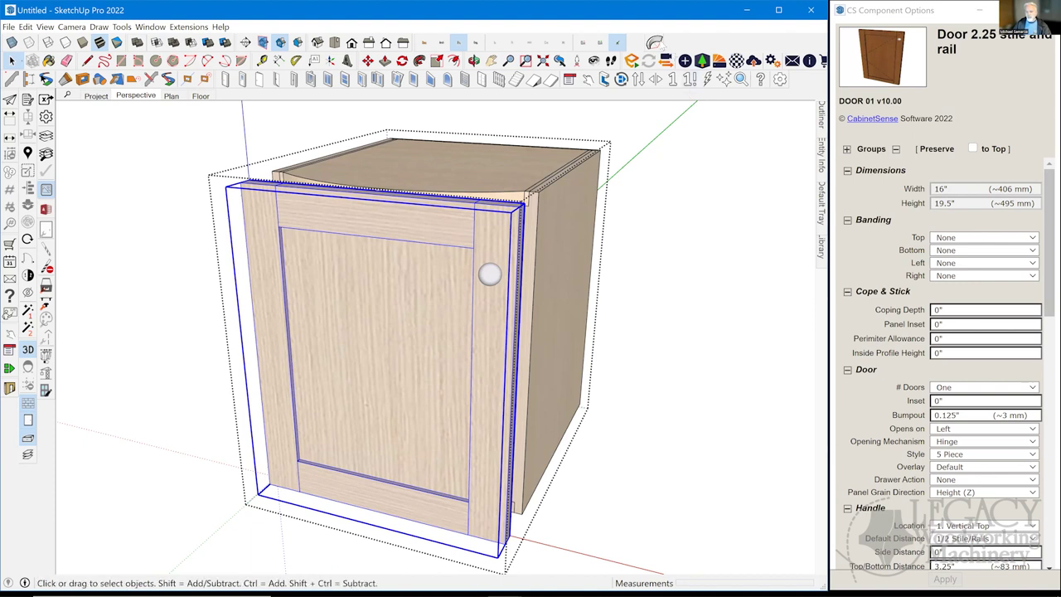
Start a TrueBend on the door and drag a bend handle to curve it
left_click(660, 62)
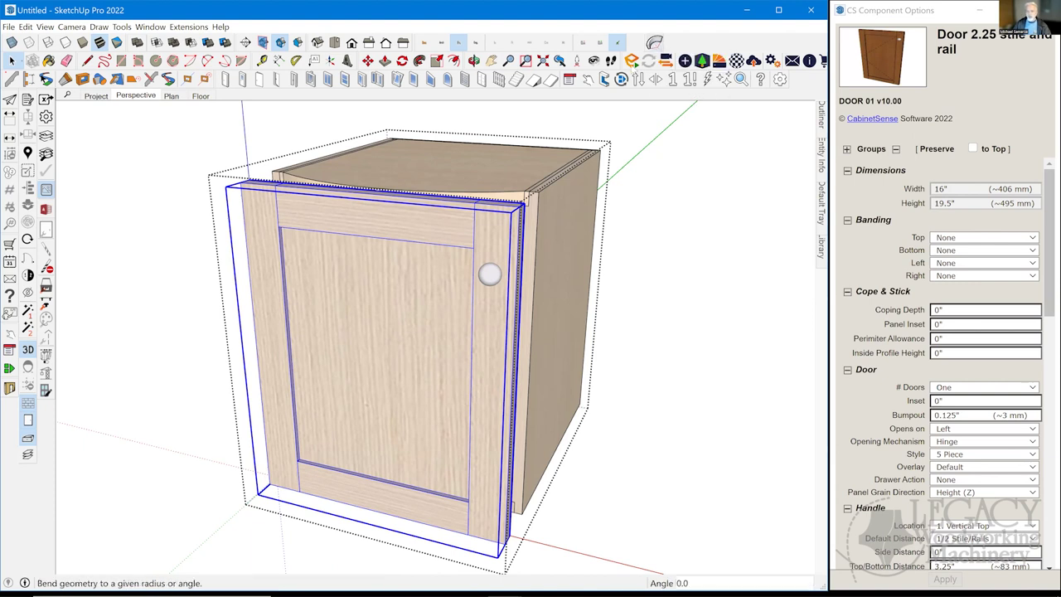
middle_click_drag(380, 359, 332, 409)
mouse_move(331, 406)
left_mouse_down()
mouse_move(336, 398)
mouse_move(340, 409)
left_mouse_up()
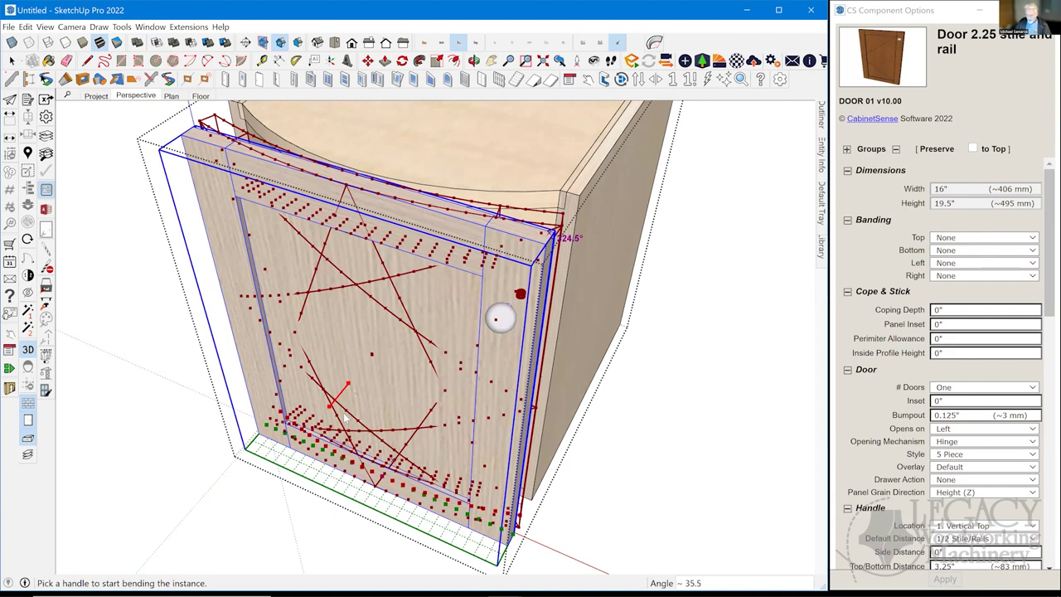
Apply a 1" TrueBend to the door, then deselect it and zoom out to the whole cabinet
type("1")
key("Return")
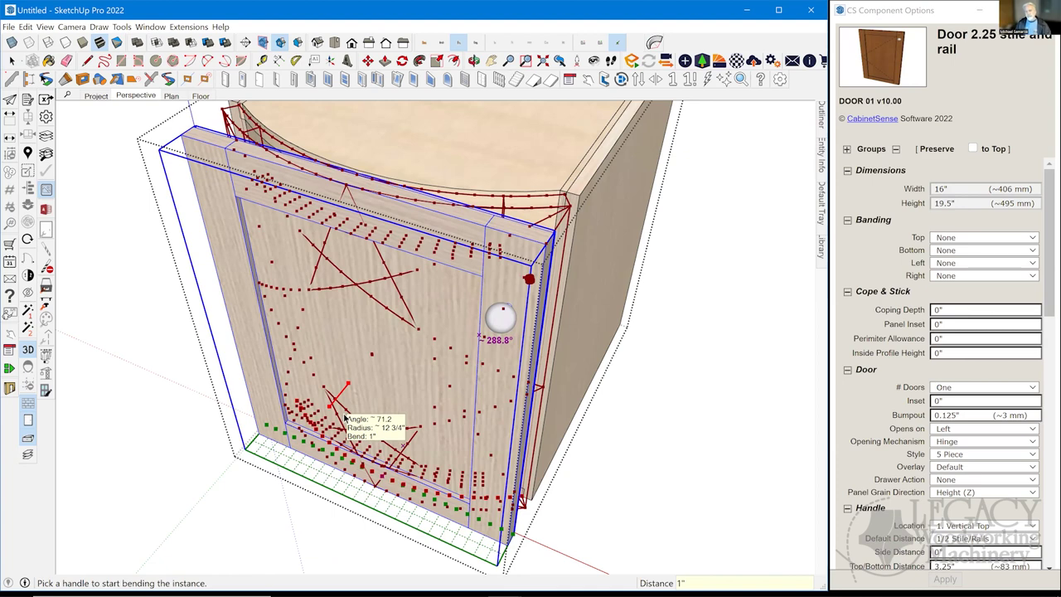
key("space")
middle_click_drag(345, 419, 347, 446)
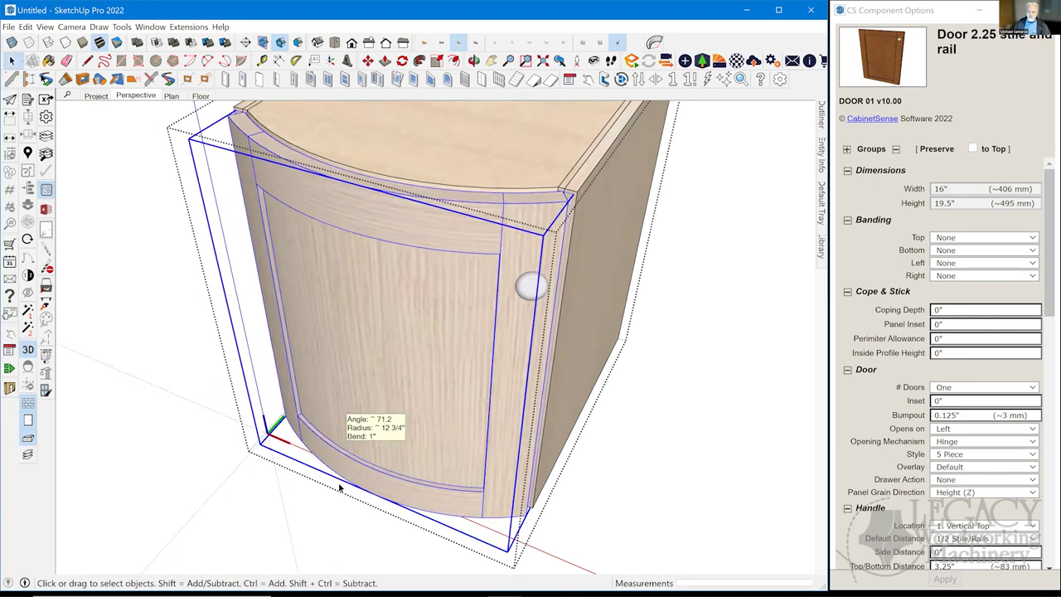
middle_click_drag(531, 474, 646, 356)
left_click(669, 420)
right_click(669, 428)
left_click(611, 288)
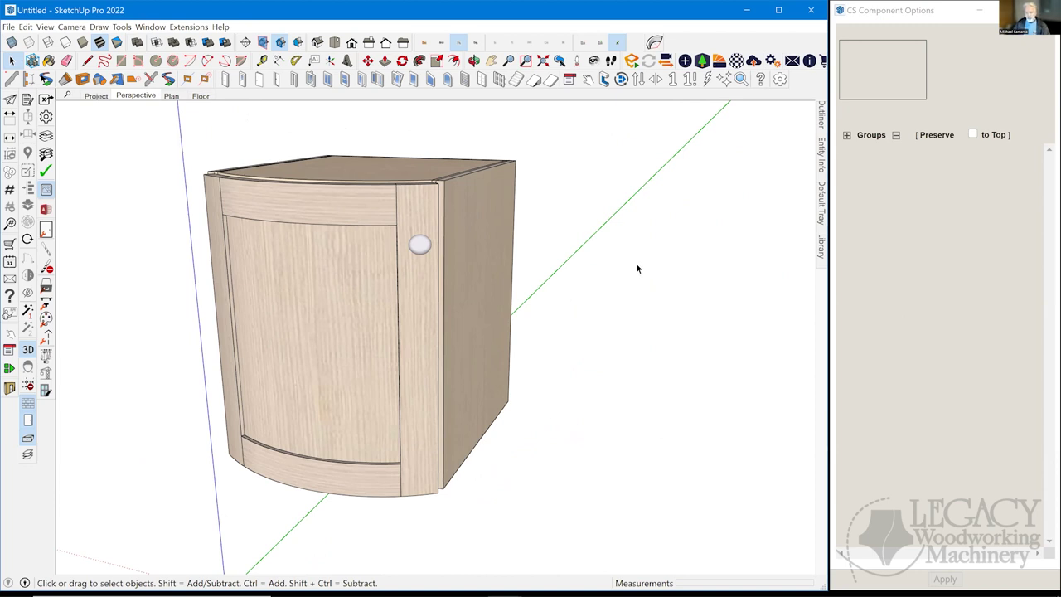
Zoom and orbit to show more of the cabinet's right side
scroll(636, 263, "up", 3)
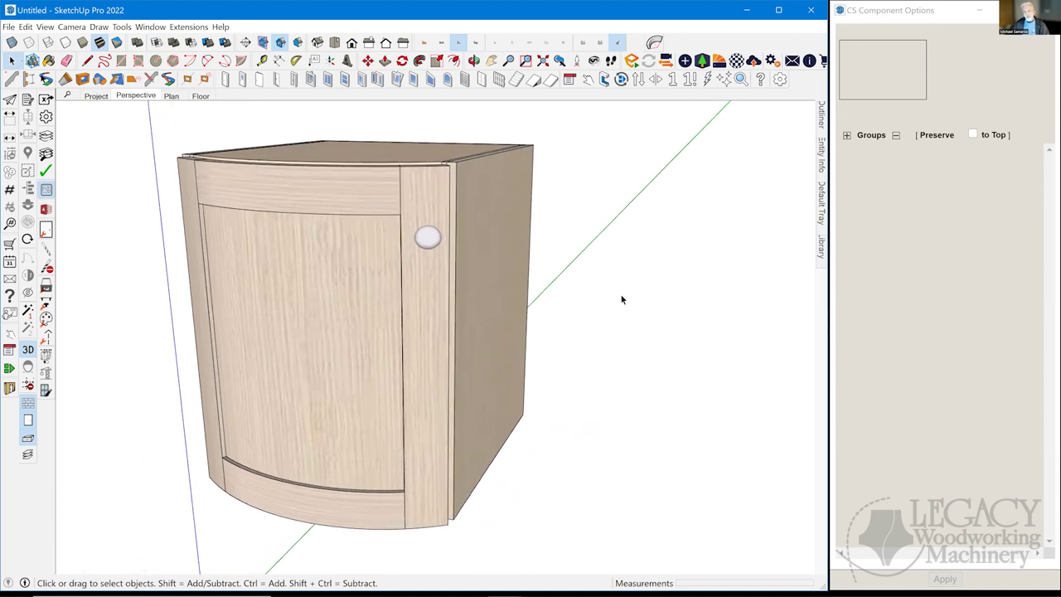
scroll(622, 307, "down", 2)
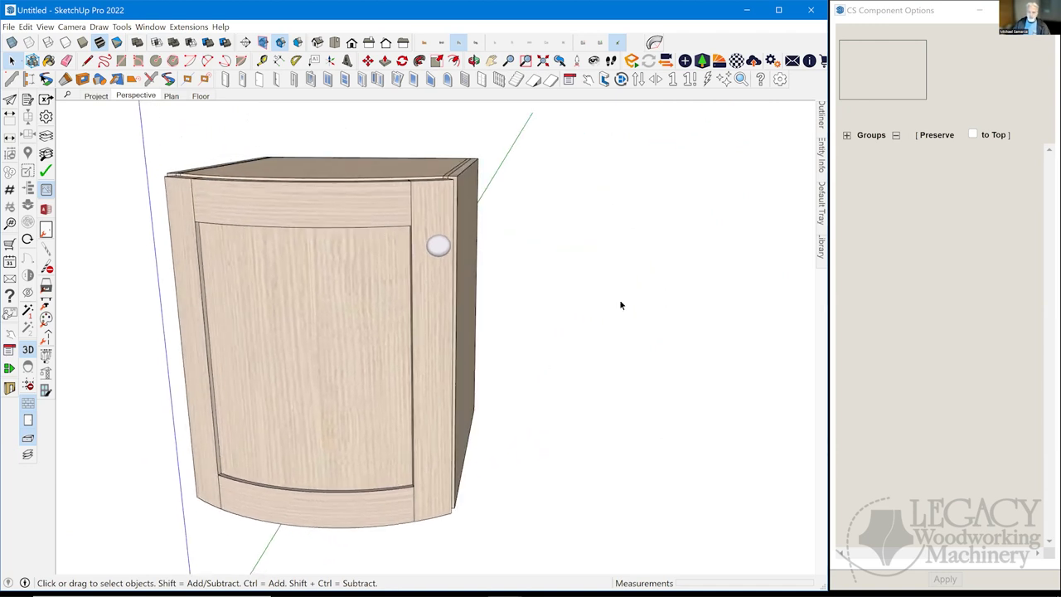
middle_click_drag(607, 307, 615, 305)
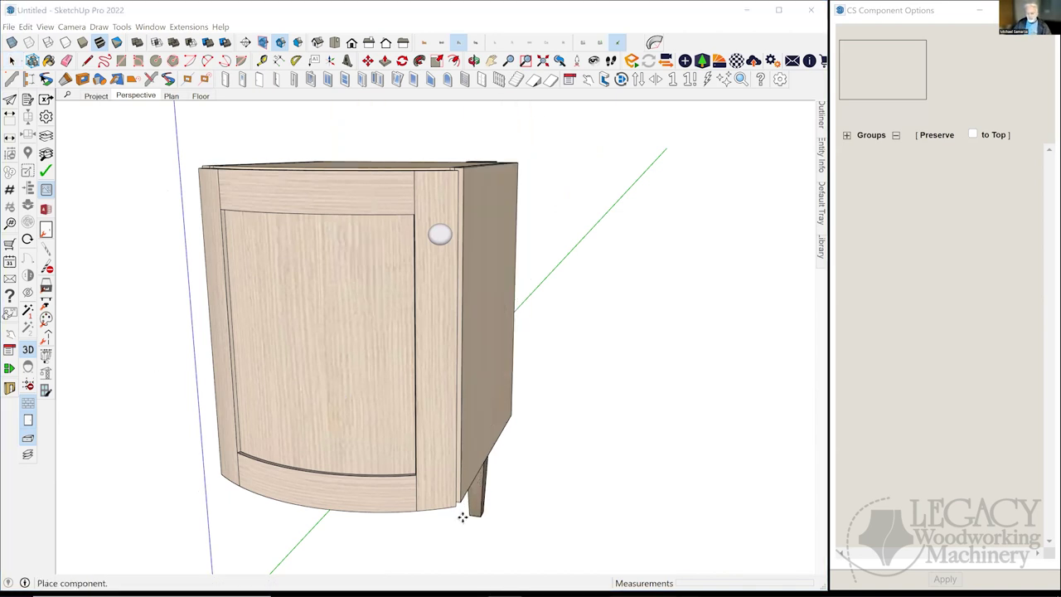
Drop the tapered leg beside the cabinet and roughly reposition it
left_click(471, 487)
middle_click_drag(565, 248, 528, 199)
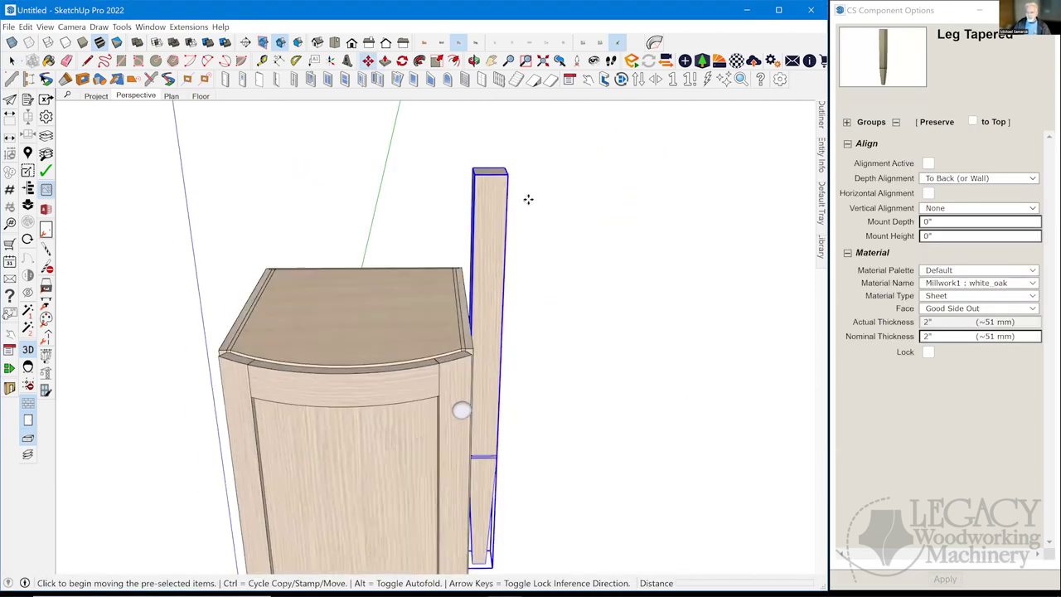
left_click(474, 174)
middle_click_drag(479, 338, 514, 350)
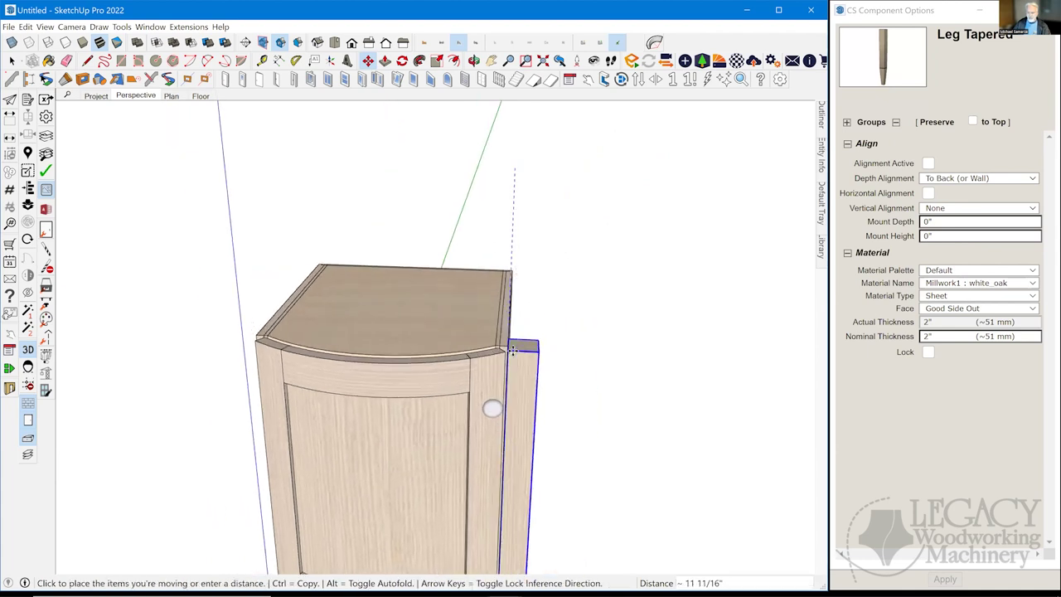
left_click(513, 350)
middle_click_drag(597, 323, 584, 315)
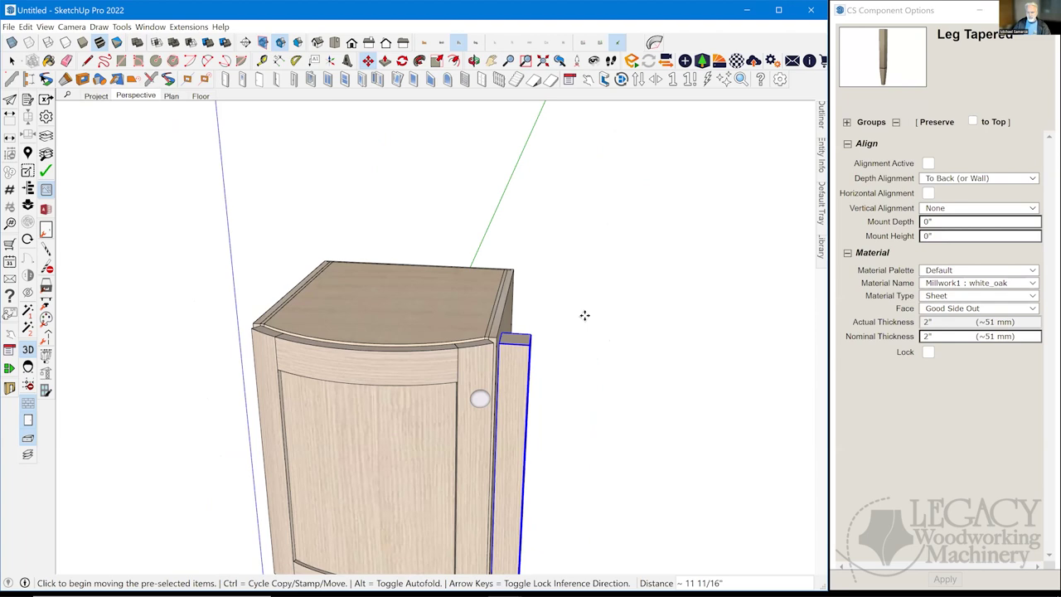
scroll(560, 274, "up", 5)
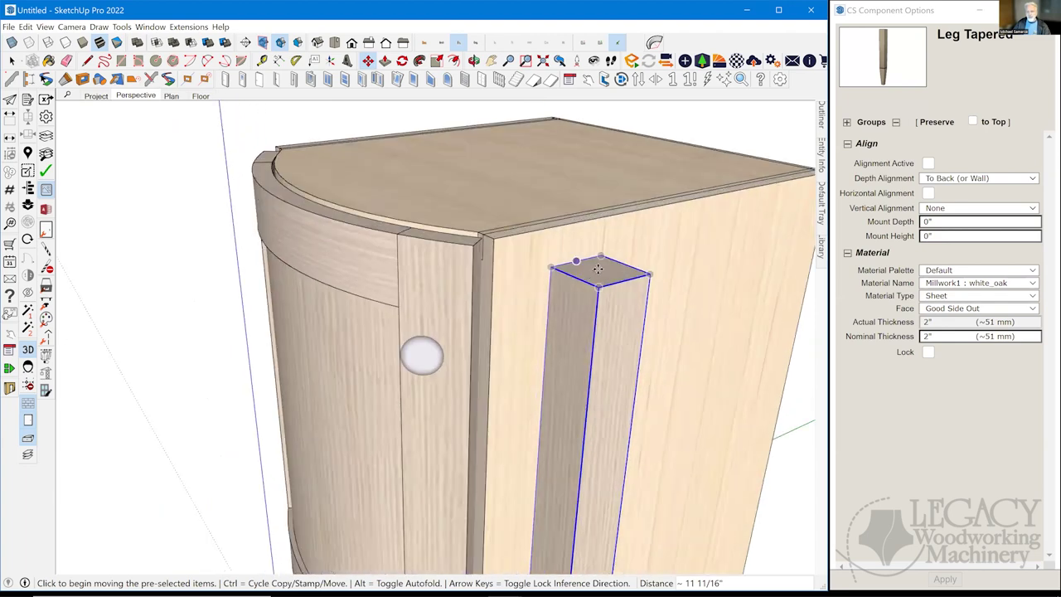
scroll(588, 267, "up", 3)
left_click(515, 230)
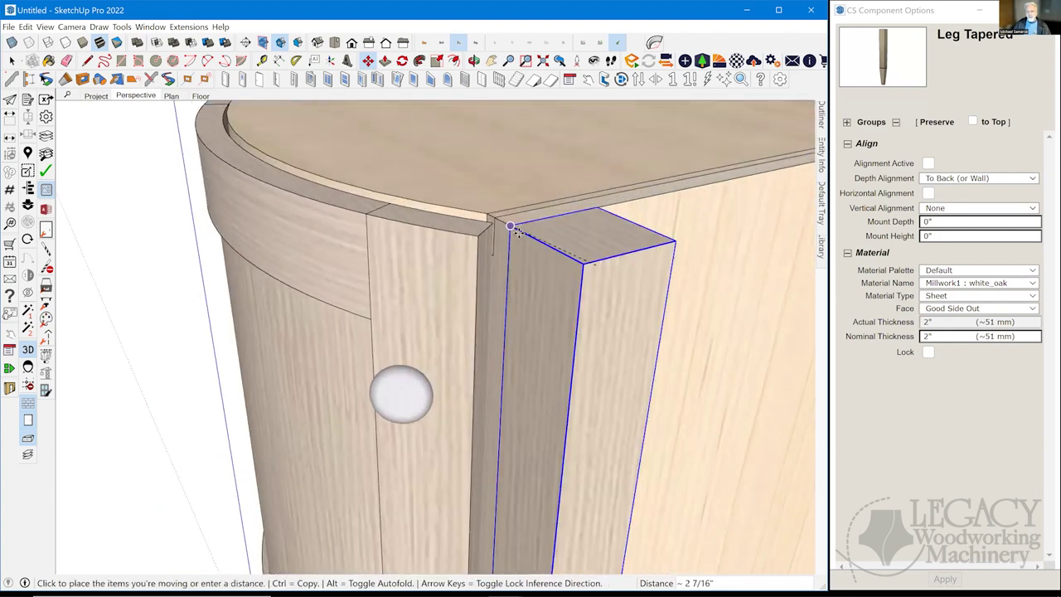
key("Escape")
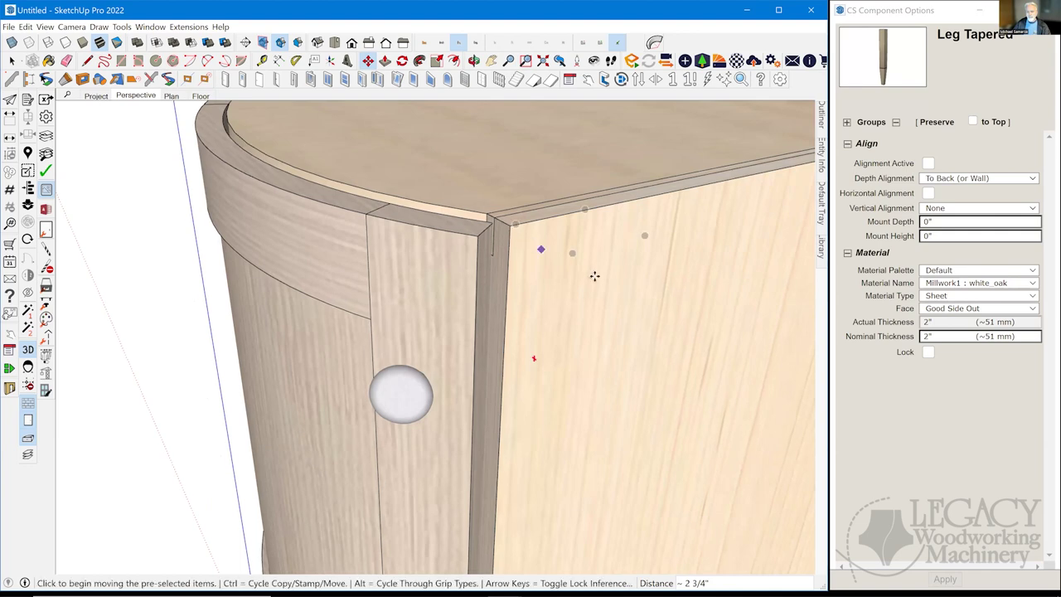
scroll(594, 276, "down", 8)
Move the leg by its top endpoint to seat it tight in the cabinet's front corner
left_click(466, 483)
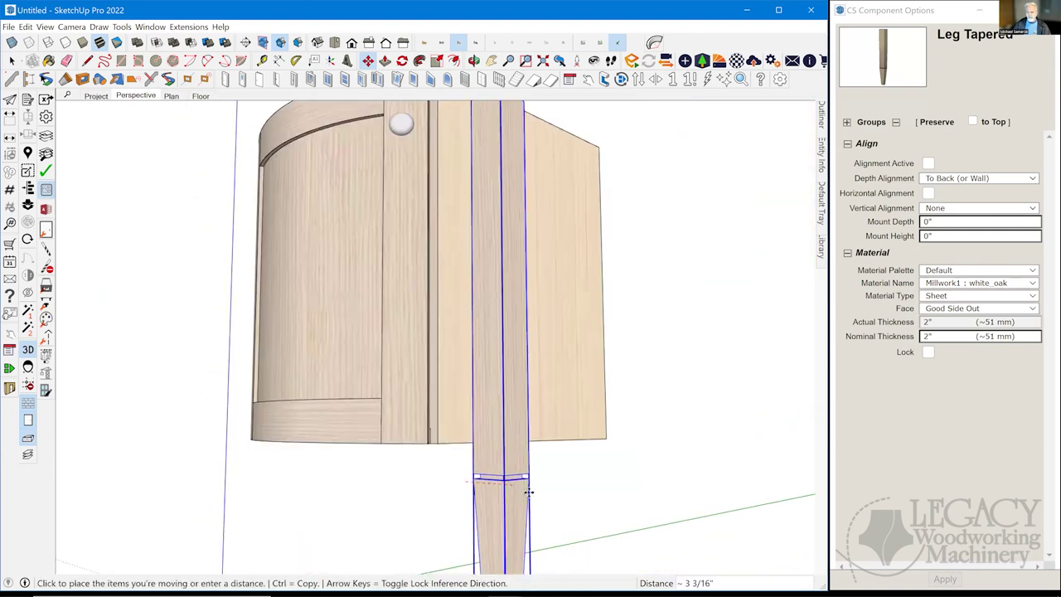
left_click(530, 490)
middle_click_drag(578, 426, 539, 223)
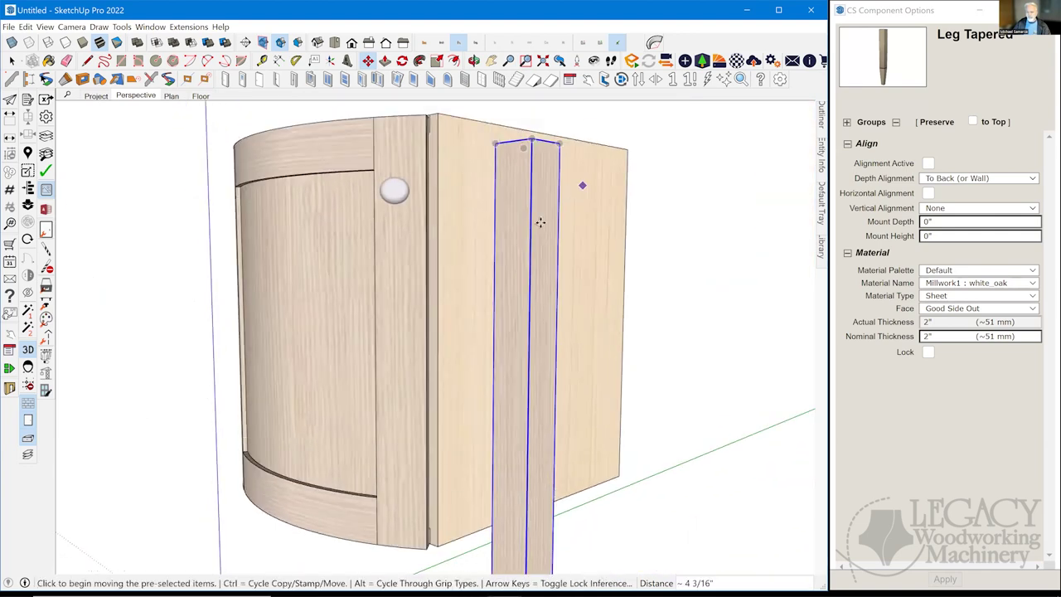
scroll(535, 294, "up", 6)
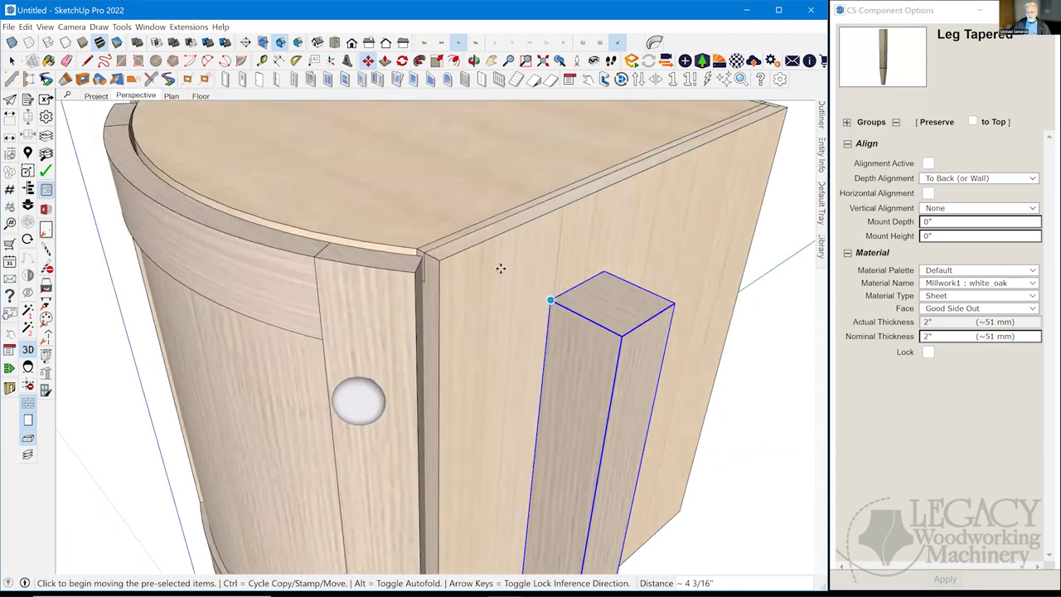
left_click(501, 268)
left_click(439, 262)
middle_click_drag(441, 263, 446, 262)
left_click(446, 262)
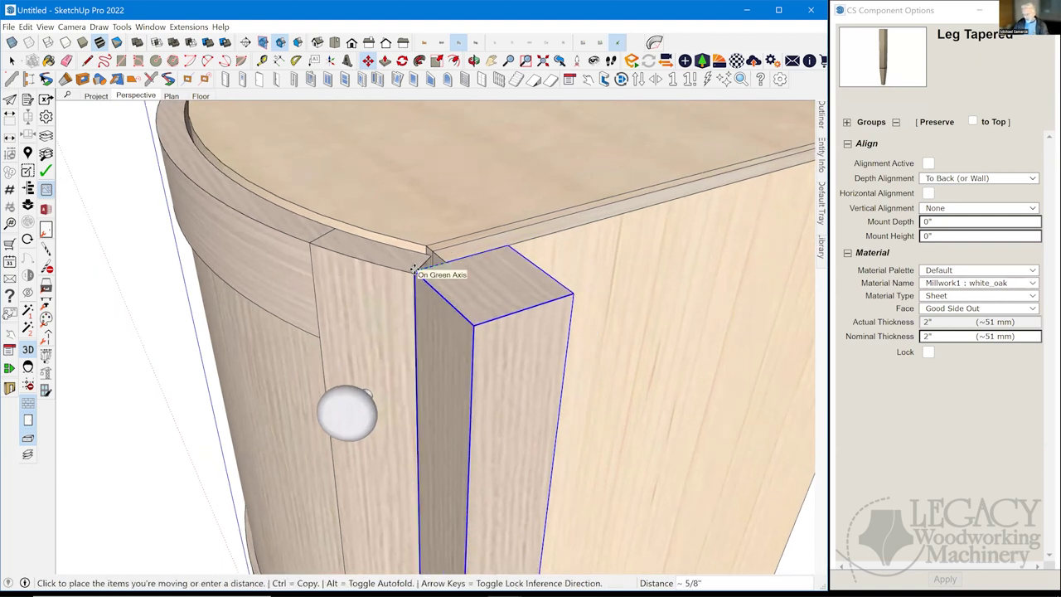
middle_click_drag(420, 273, 403, 267)
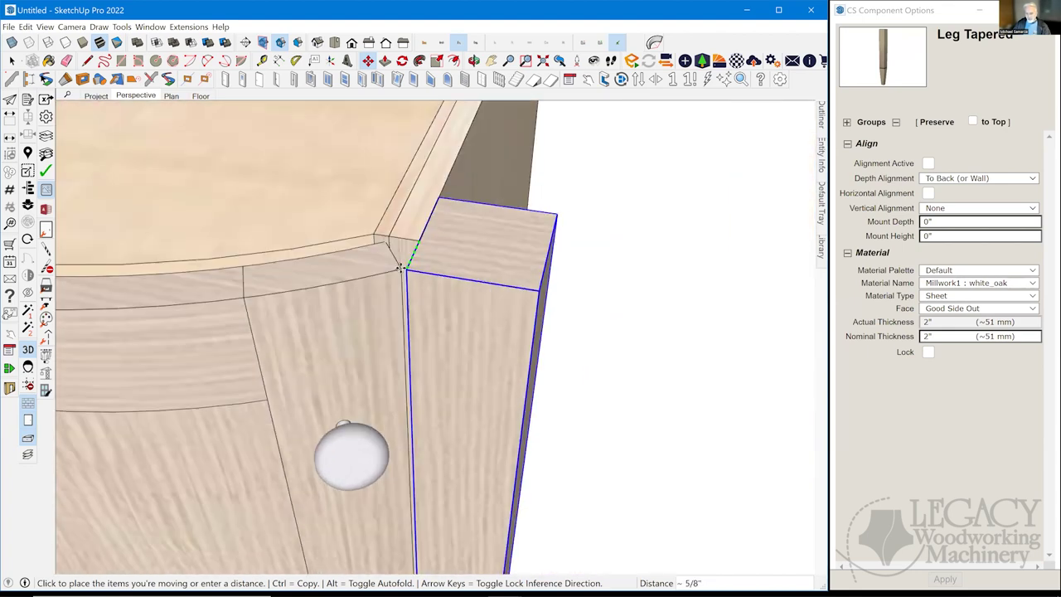
left_click(400, 268)
middle_click_drag(473, 289, 415, 249)
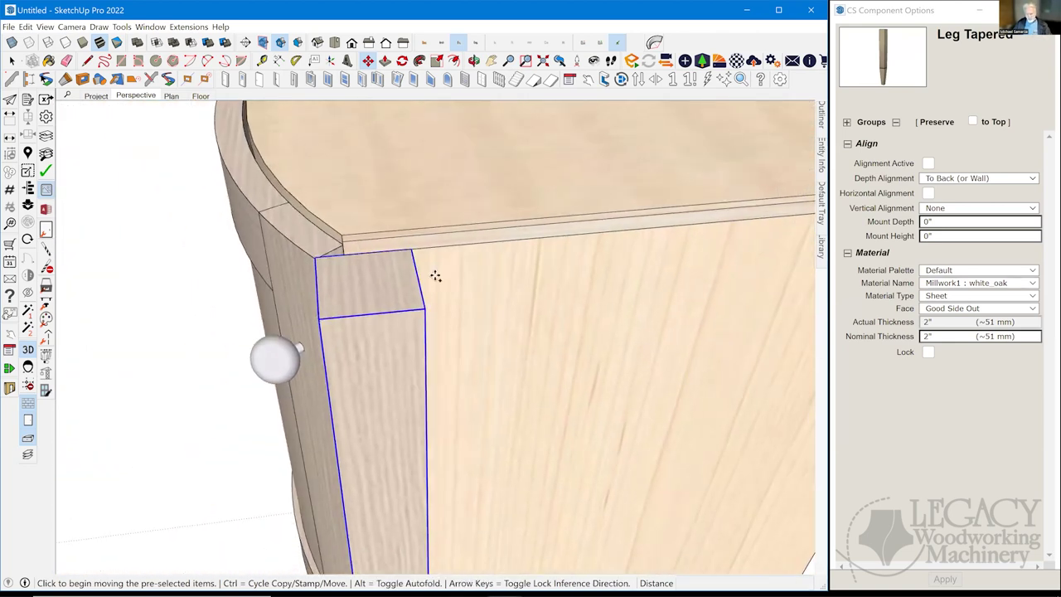
Ctrl-Move a copy of the leg to the other corner
left_click(435, 276)
key("ctrl")
middle_click_drag(564, 289, 556, 215)
left_click(554, 209)
middle_click_drag(517, 318, 502, 333)
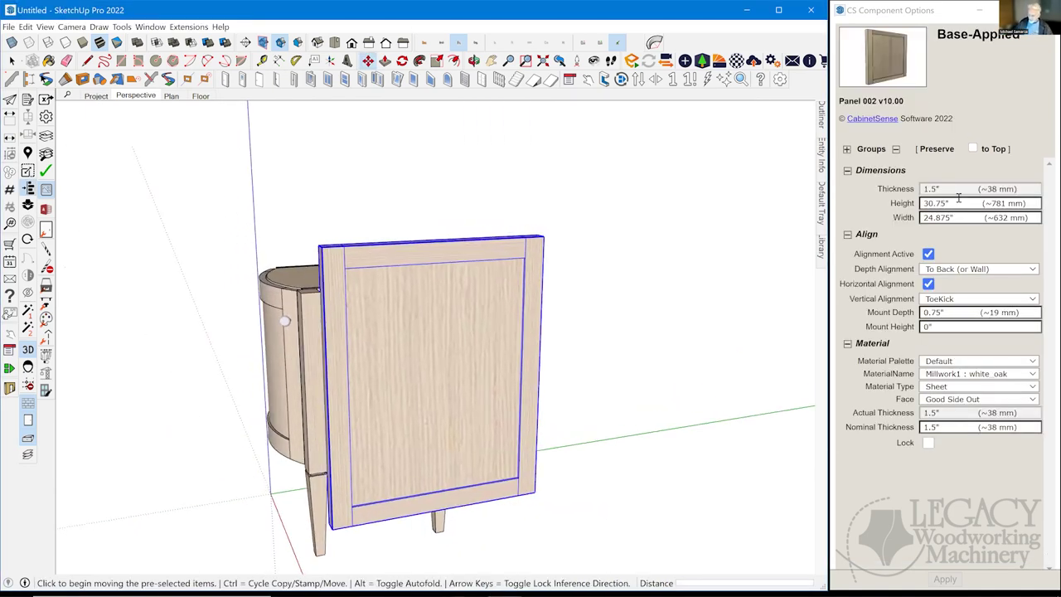
Set the side panel's Height to 19.5 and Mount Height to 6.5 in CS Component Options
left_click(959, 202)
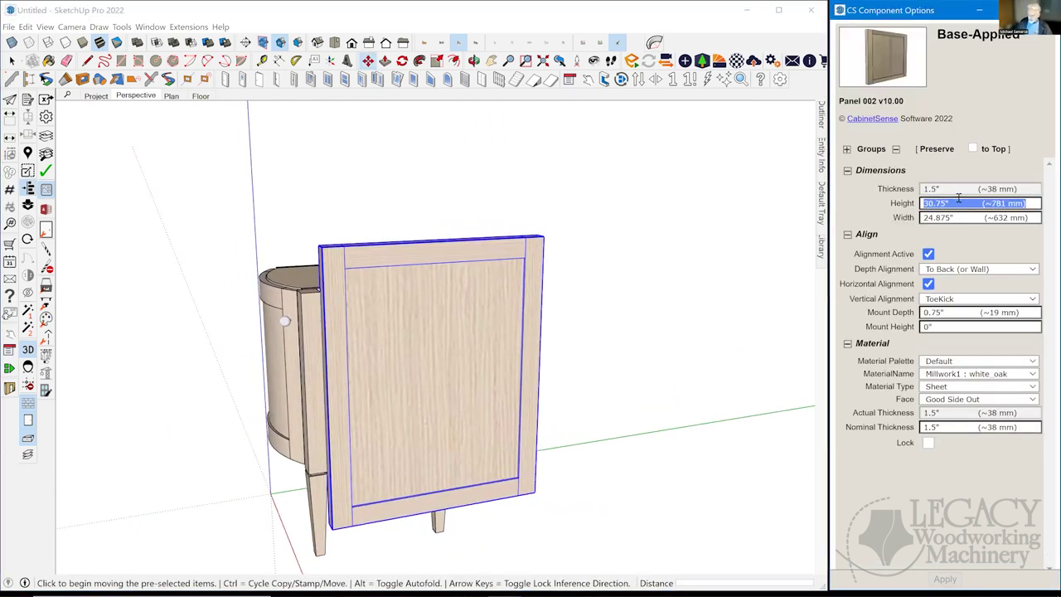
type("19.5")
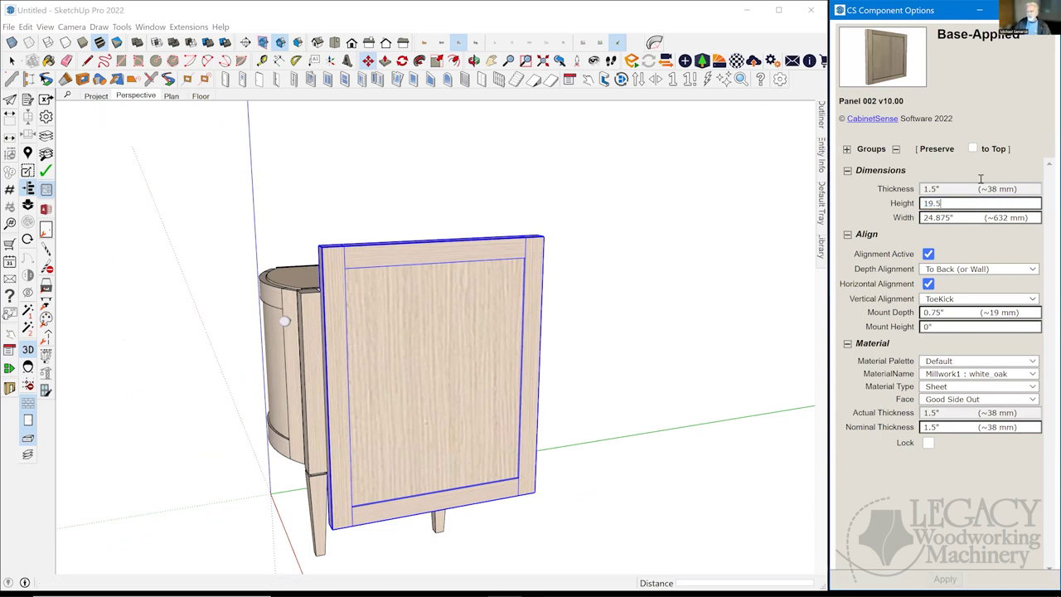
key("Return")
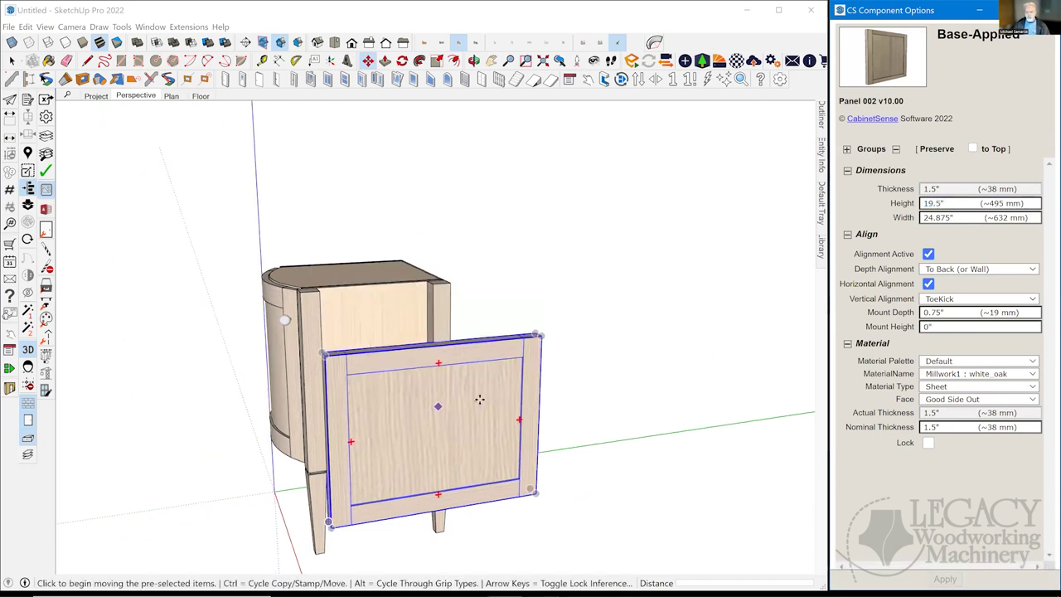
left_click(950, 326)
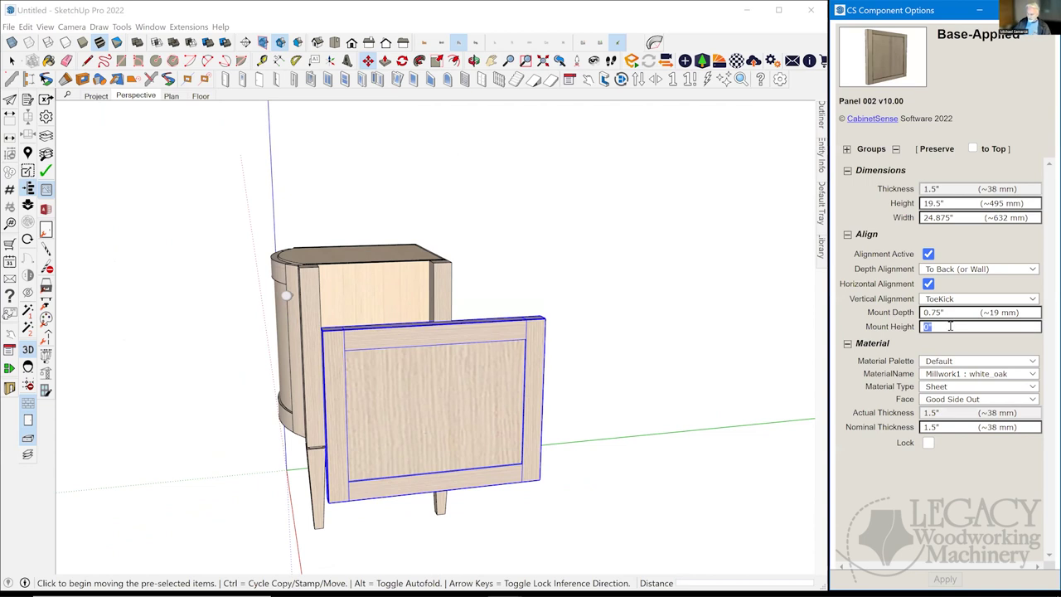
type("6.5")
key("Return")
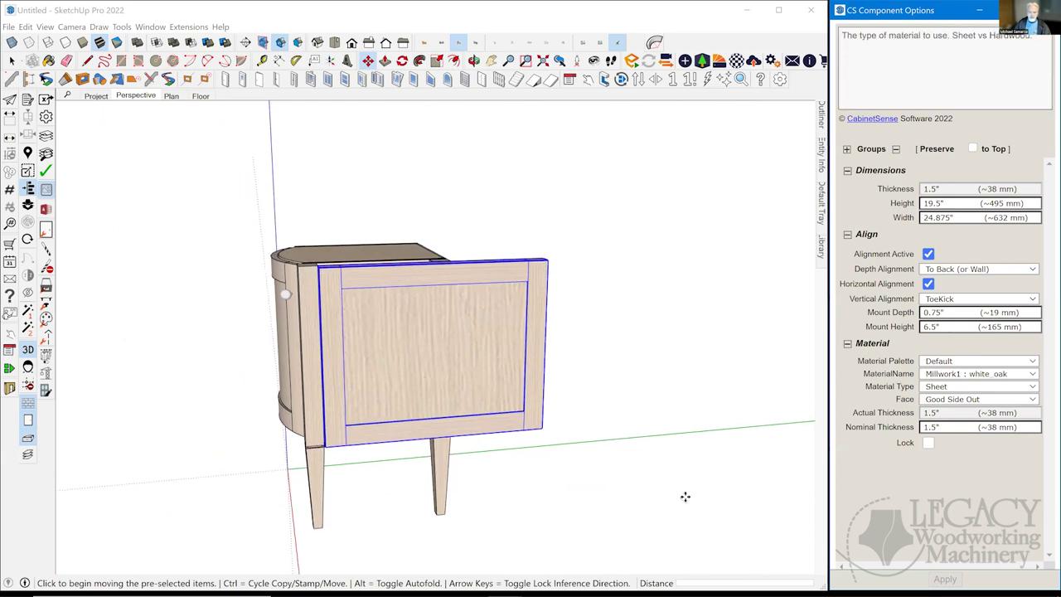
scroll(543, 469, "up", 4)
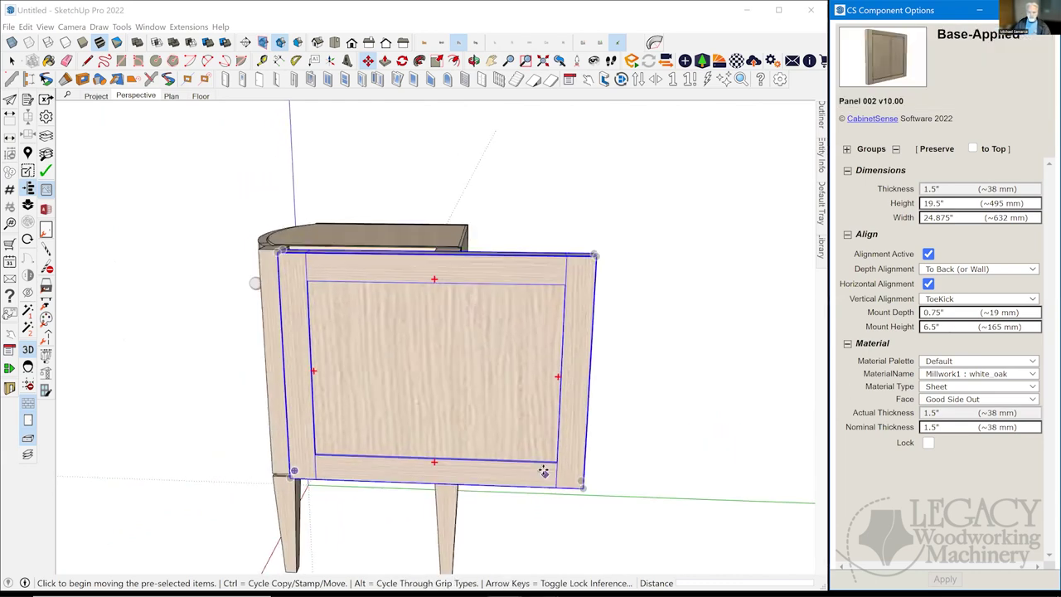
middle_click_drag(544, 469, 486, 433)
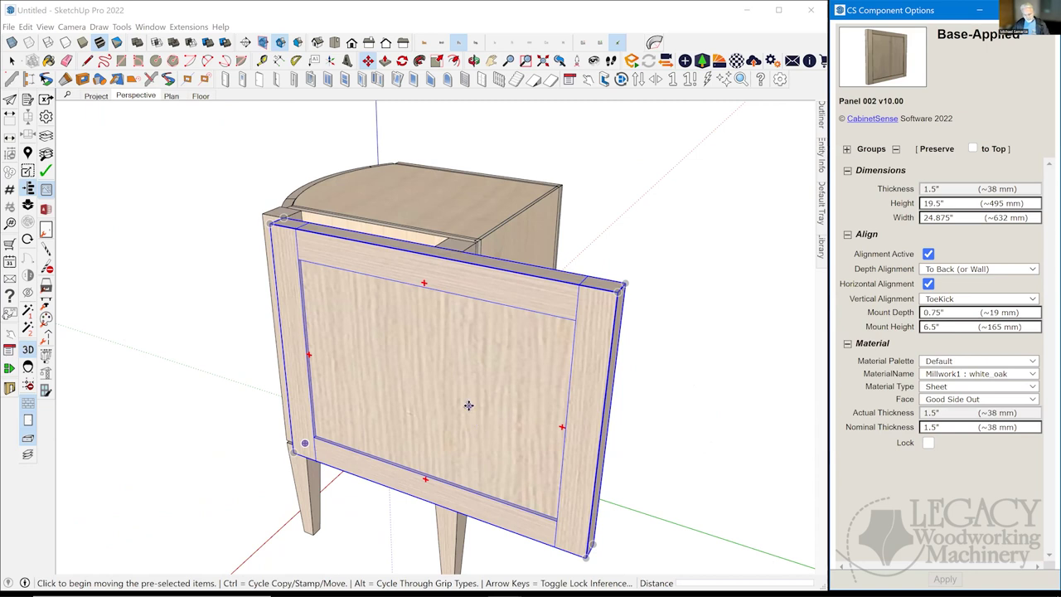
left_click(468, 405)
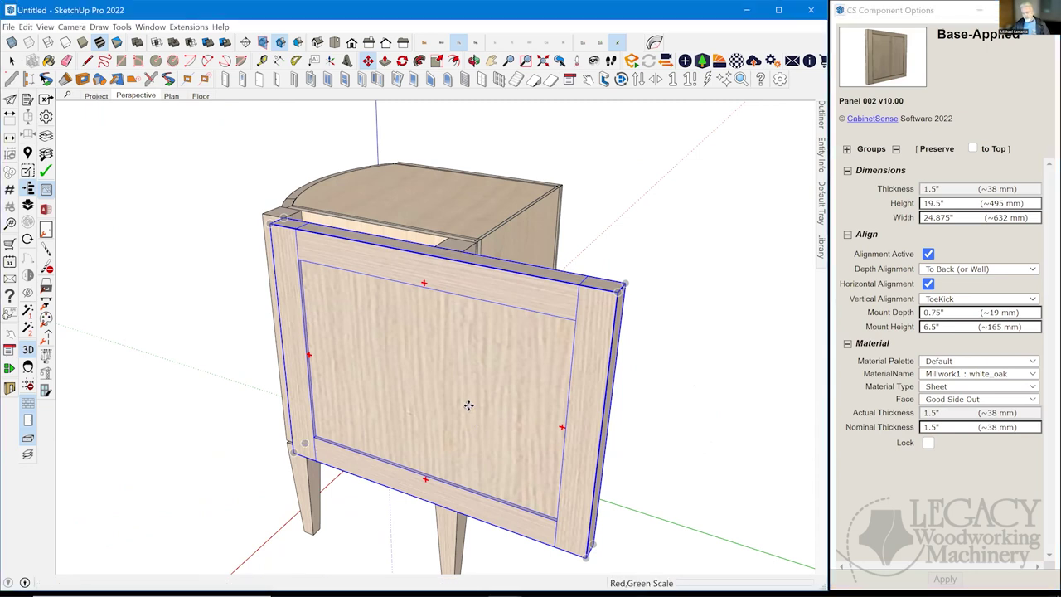
Scale the side panel to half its width
key("s")
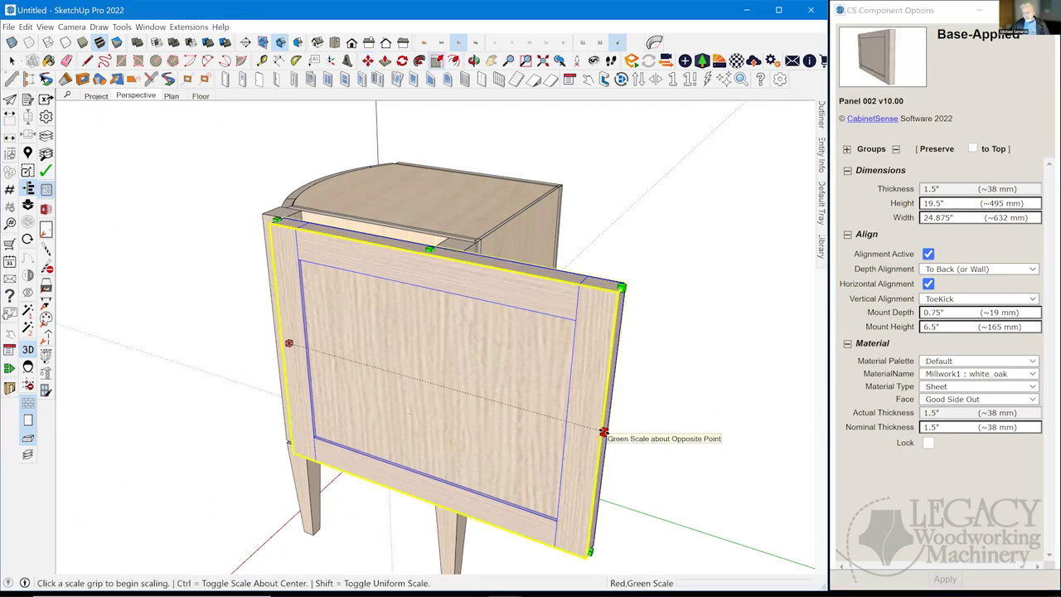
left_click(602, 432)
middle_click_drag(522, 368, 460, 222)
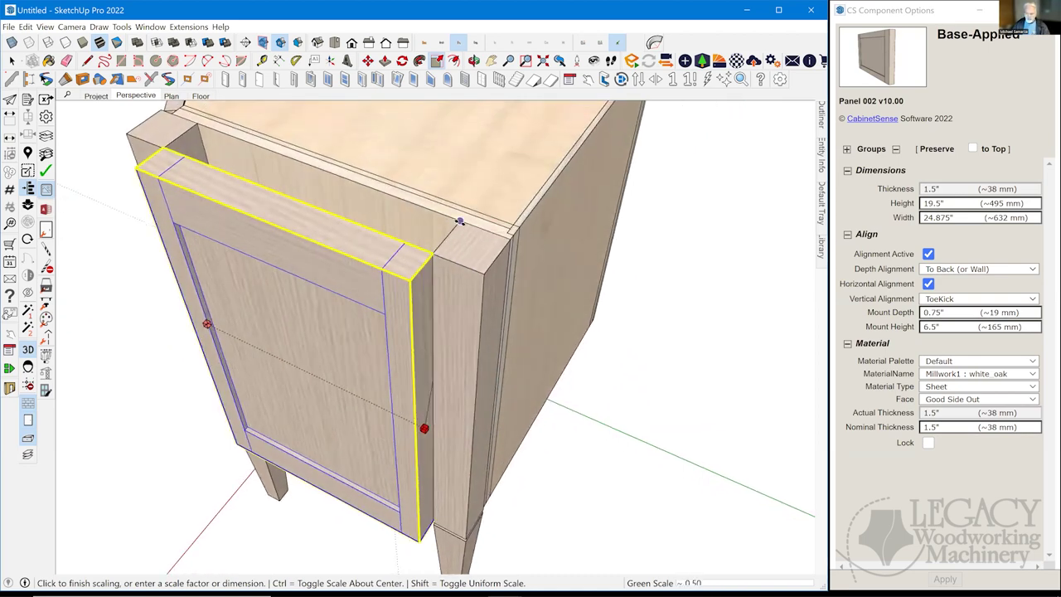
left_click(460, 223)
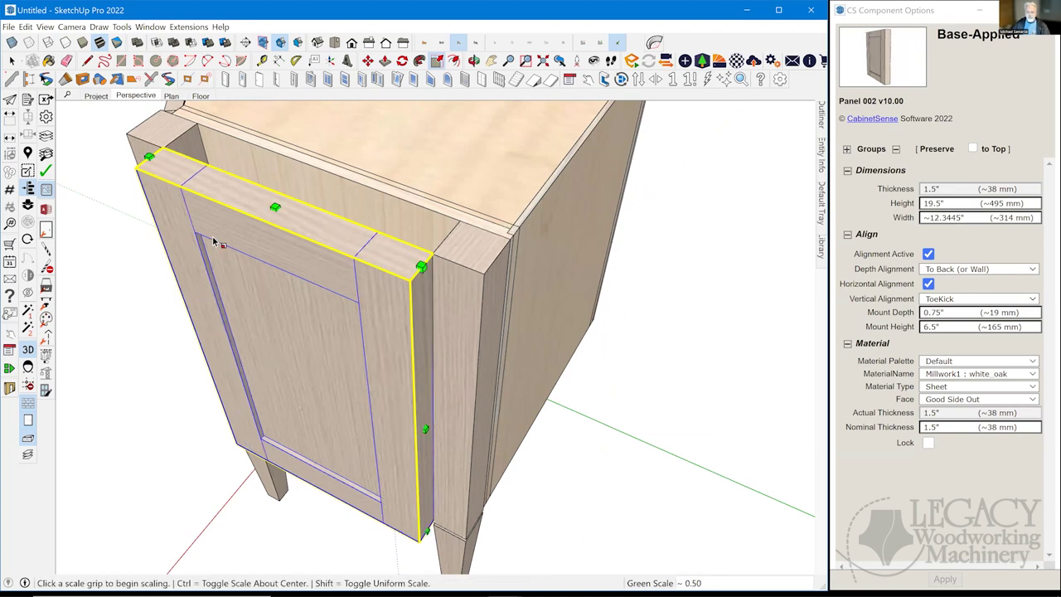
scroll(203, 241, "up", 3)
scroll(188, 243, "up", 5)
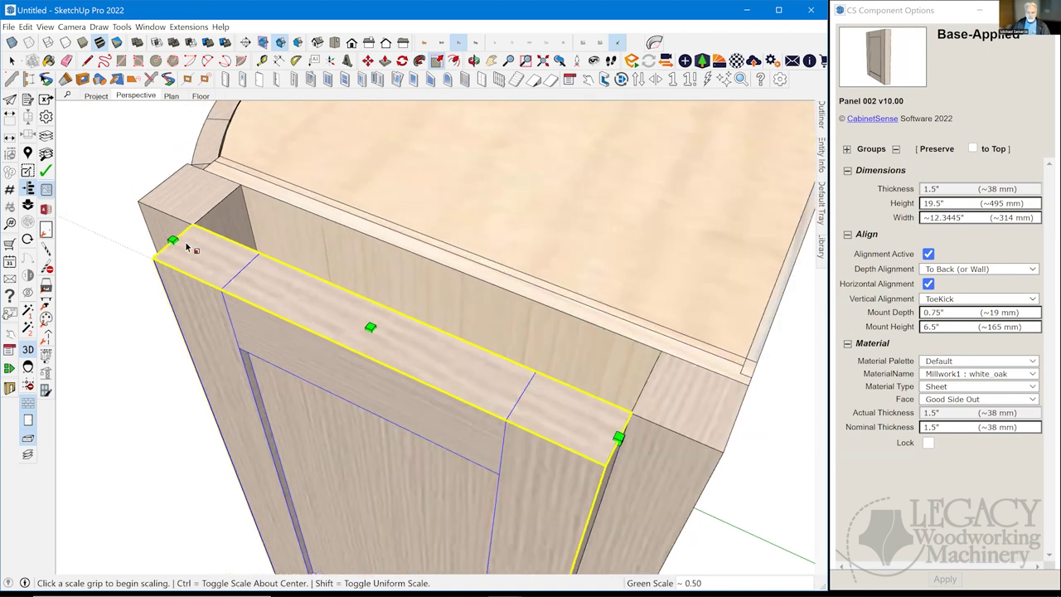
Set the panel's Nominal Thickness to 0.75" in CS Component Options
left_click(953, 427)
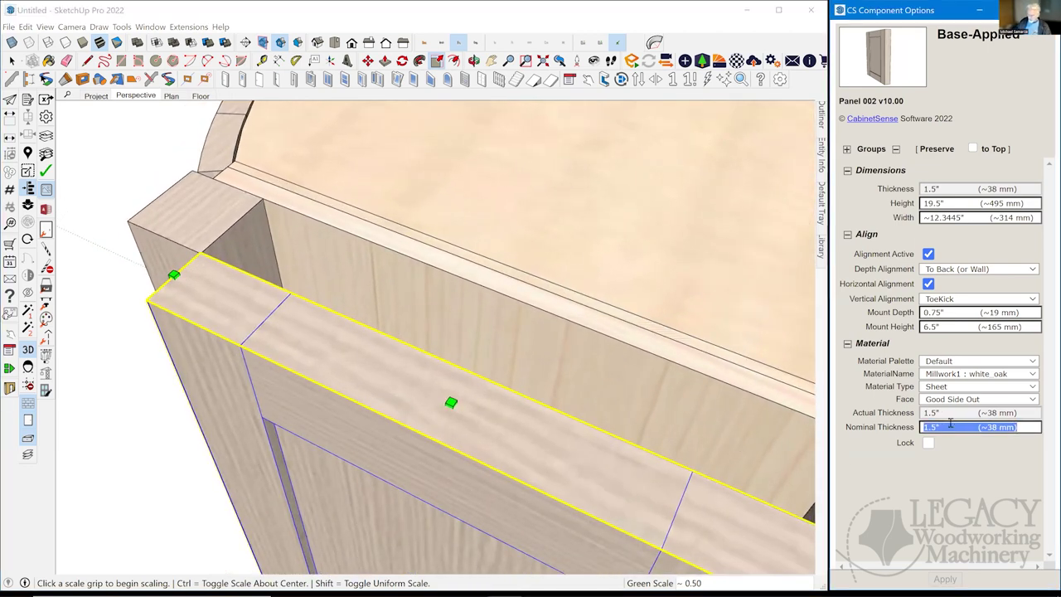
type(".75")
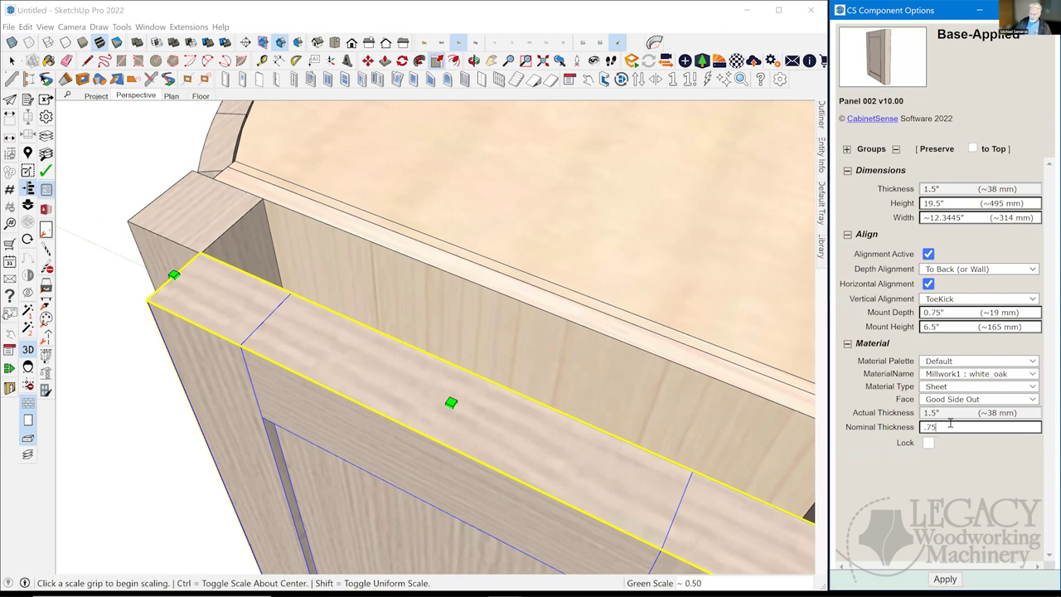
key("Return")
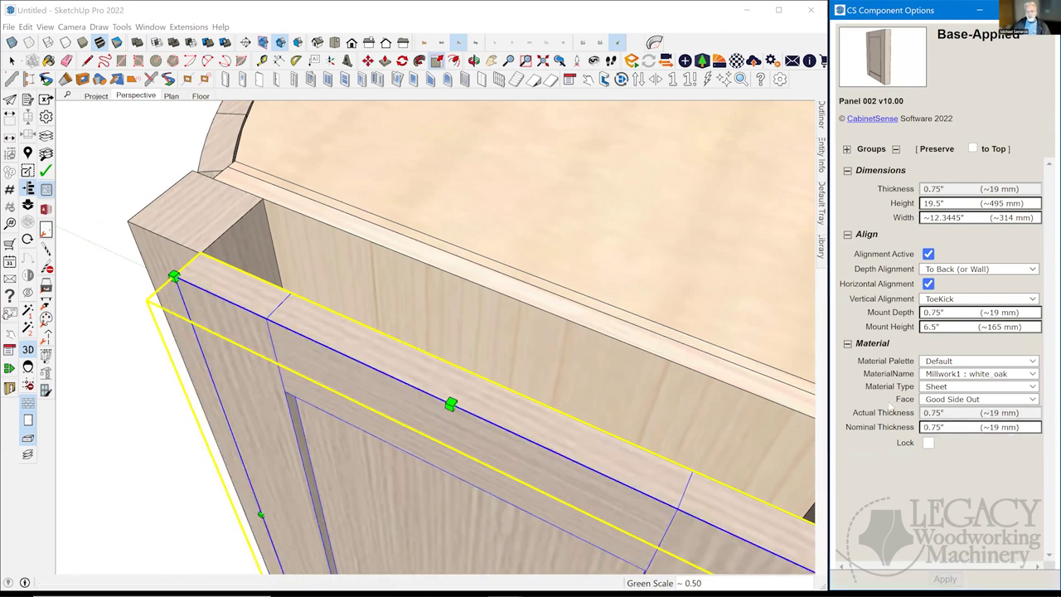
middle_click_drag(652, 196, 209, 227)
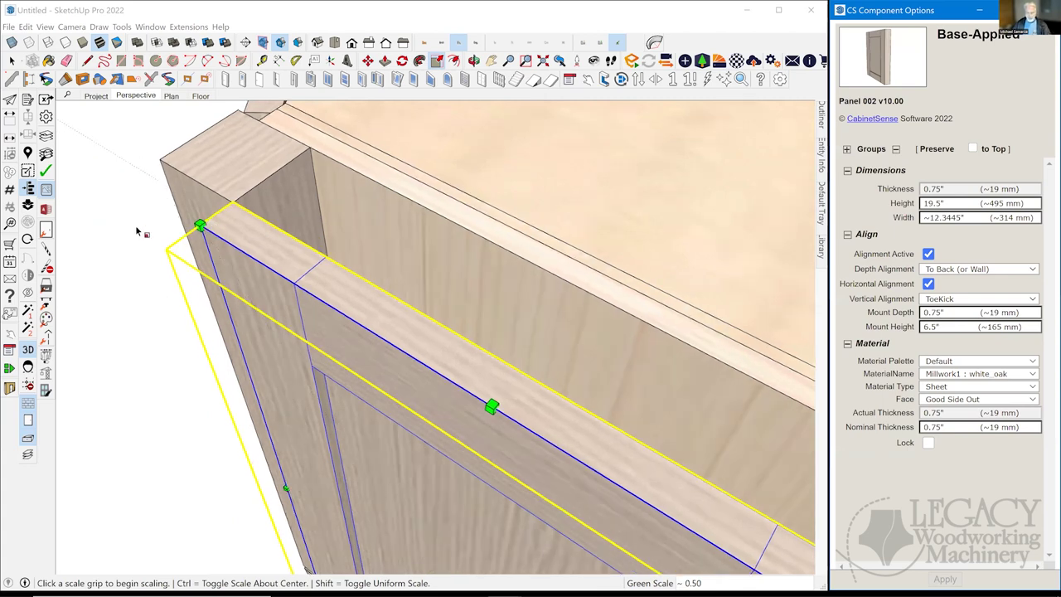
key("space")
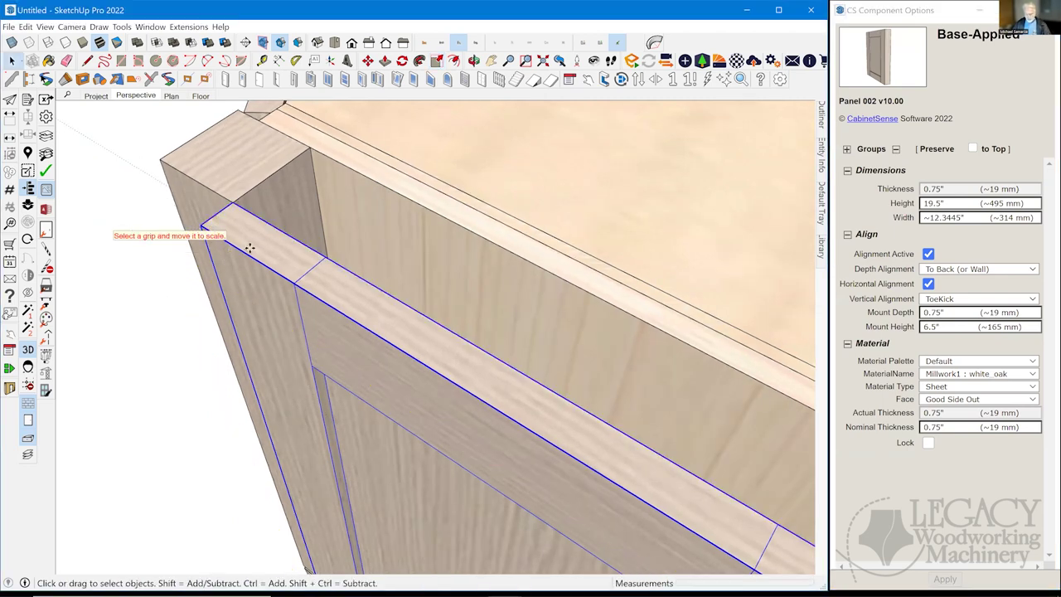
Move the panel flush to the cabinet corner, then shift it 0.25" along the red axis
key("m")
left_click(217, 220)
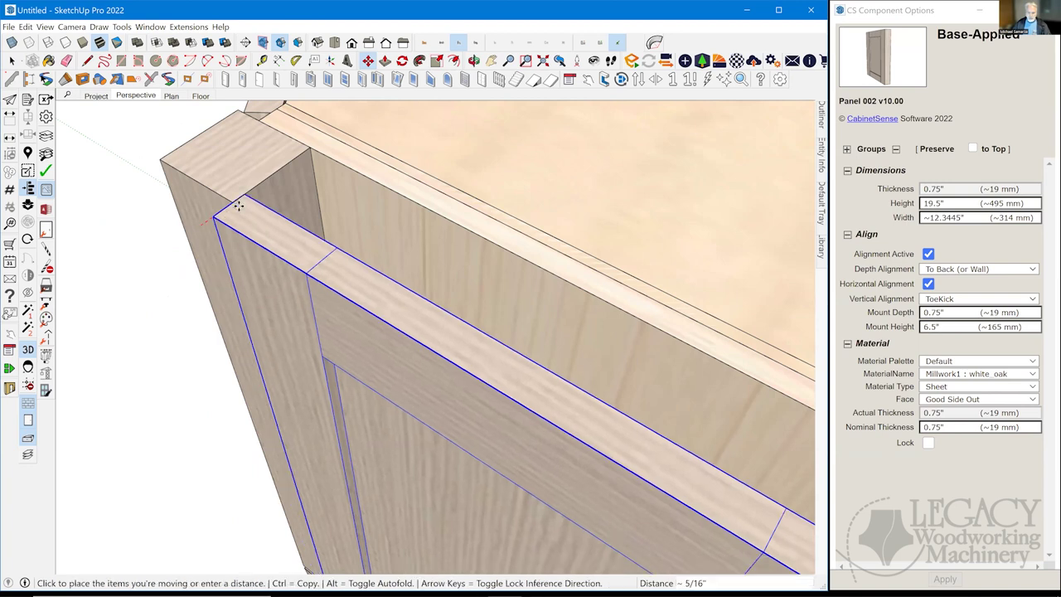
left_click(237, 206)
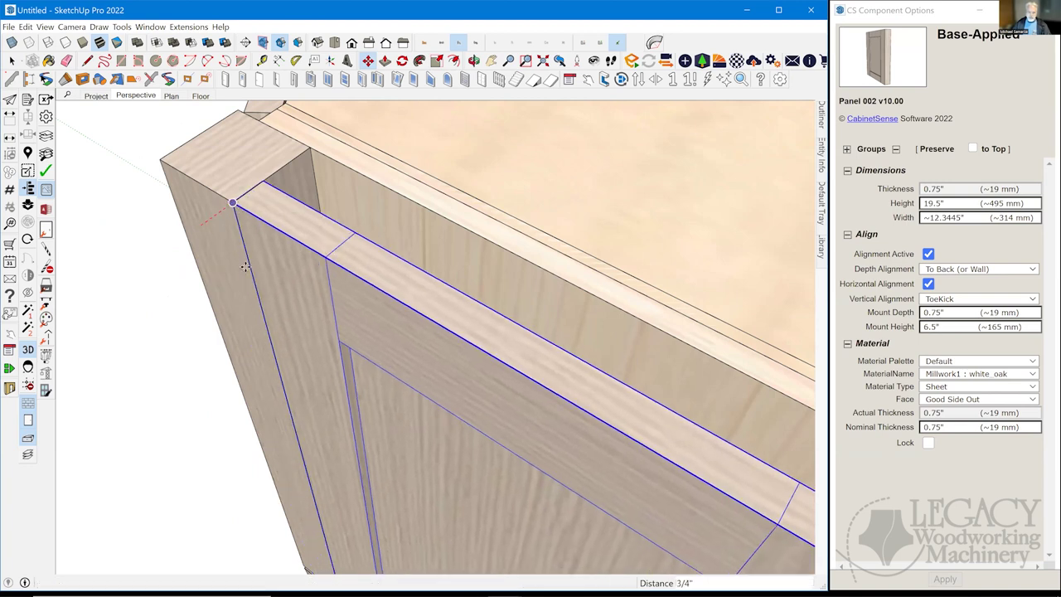
left_click(271, 242)
type(".25")
key("Return")
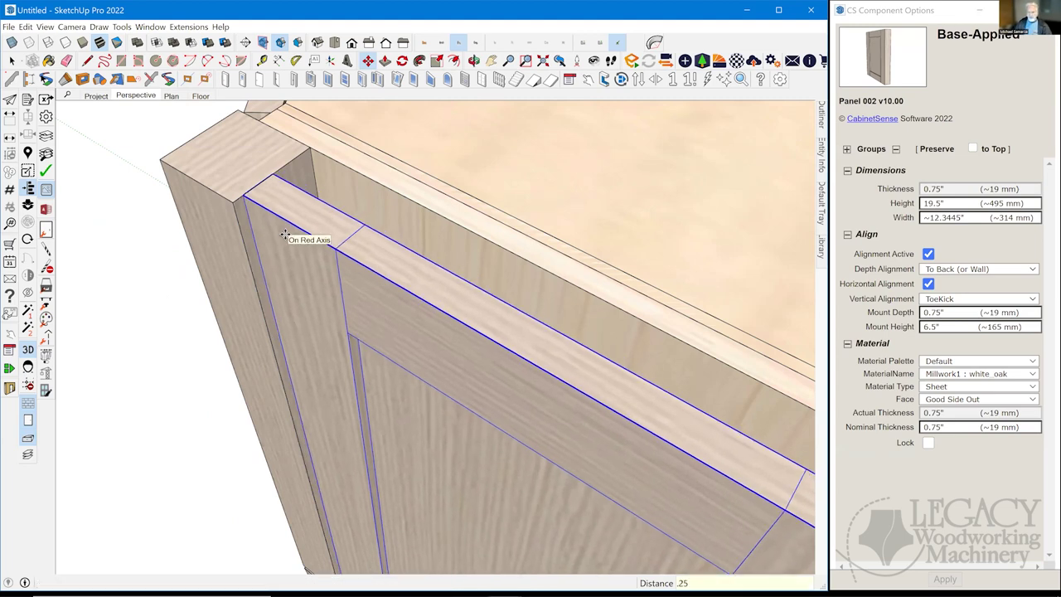
scroll(285, 236, "down", 2)
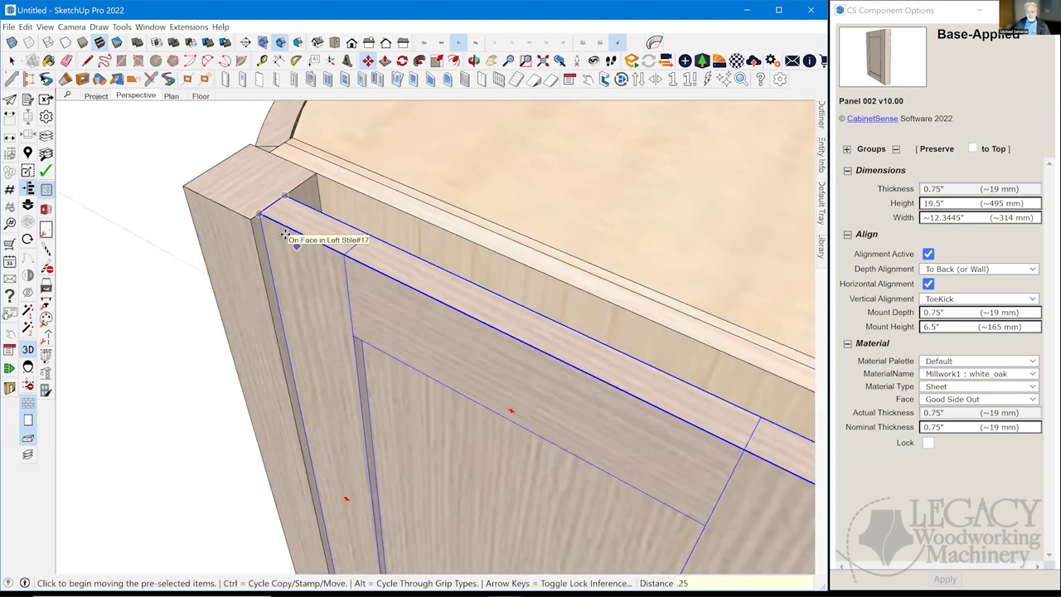
scroll(285, 235, "down", 5)
middle_click_drag(284, 235, 27, 88)
left_click(11, 80)
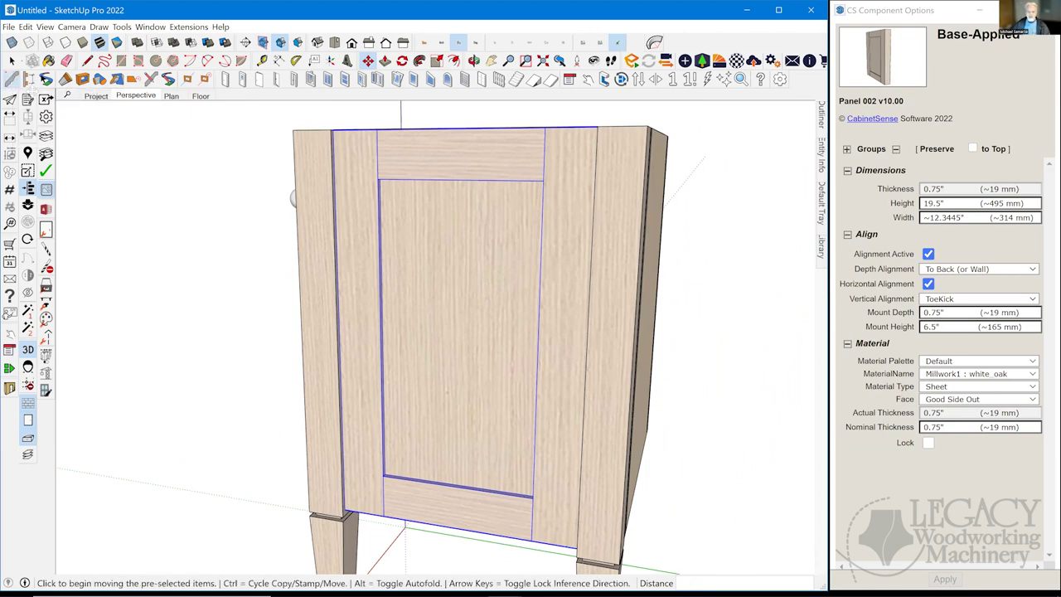
Edit the door panel and load the Bead .625 x .375 profile from the profile library
scroll(465, 292, "up", 5)
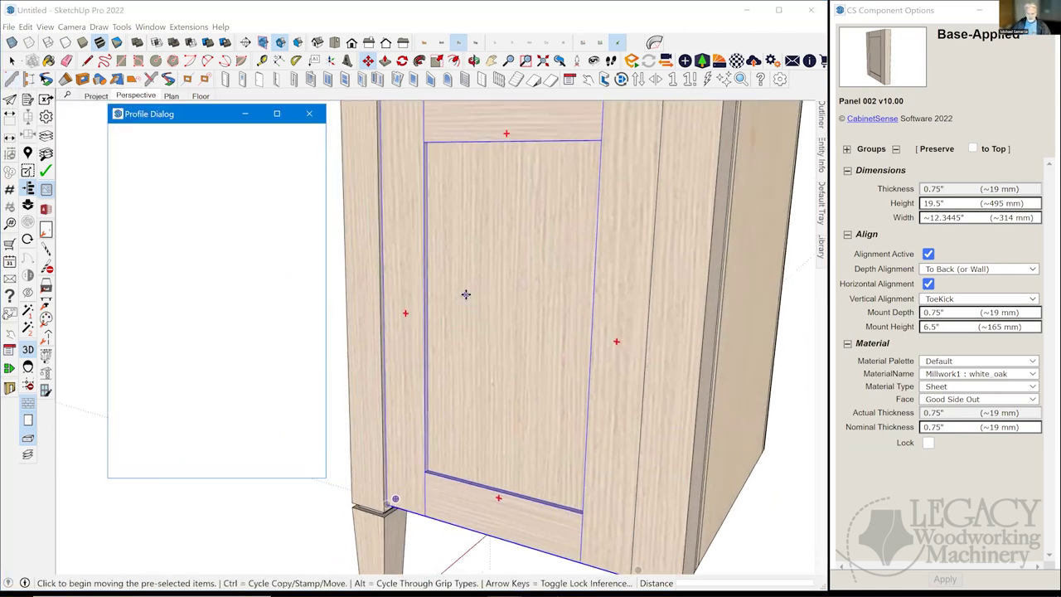
key("space")
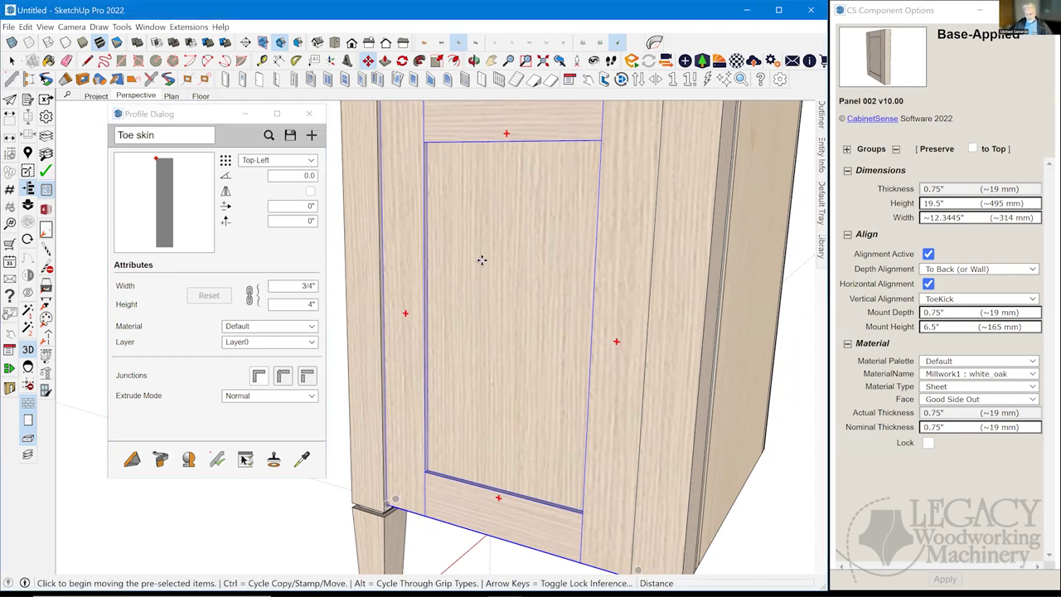
double_click(482, 260)
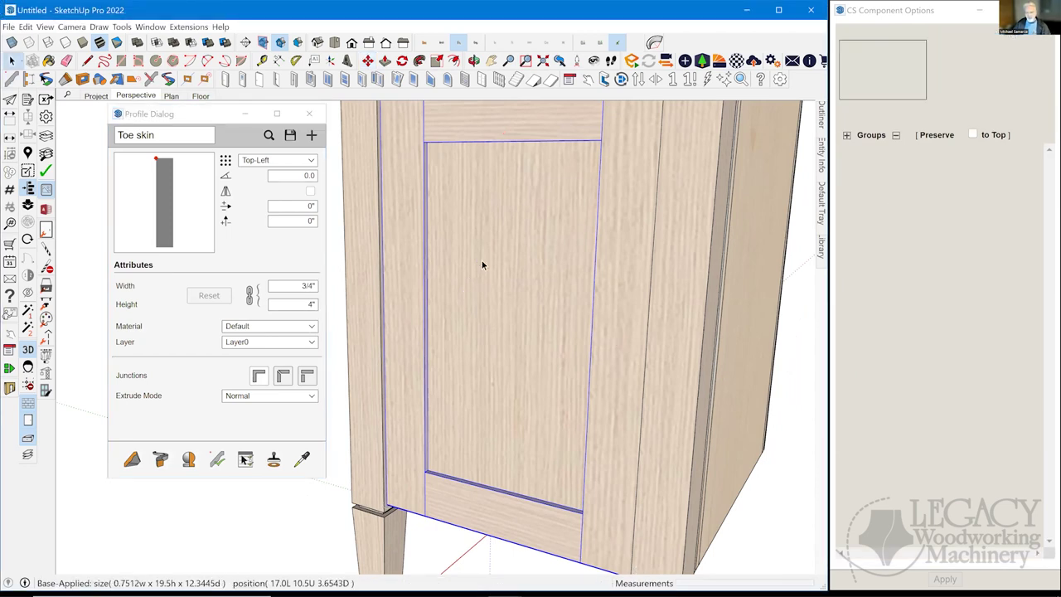
scroll(412, 235, "up", 1)
left_click(269, 136)
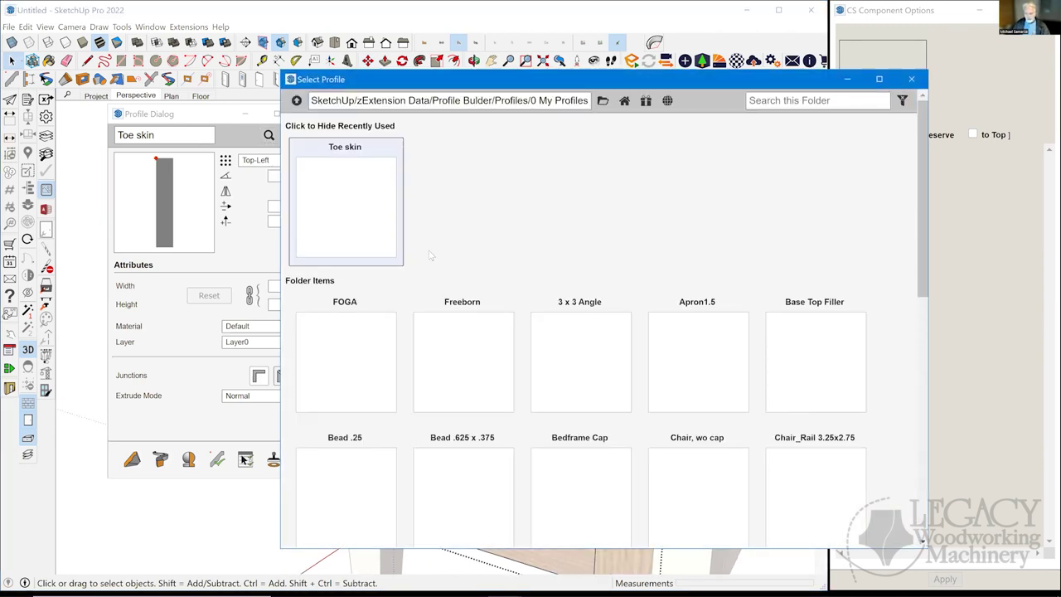
scroll(514, 325, "down", 2)
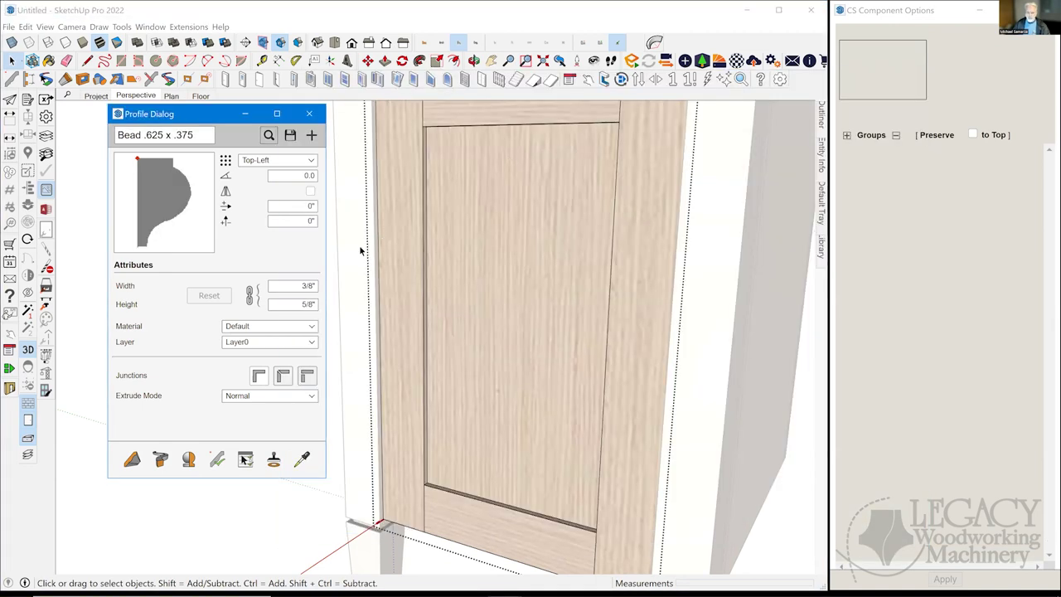
scroll(361, 251, "up", 3)
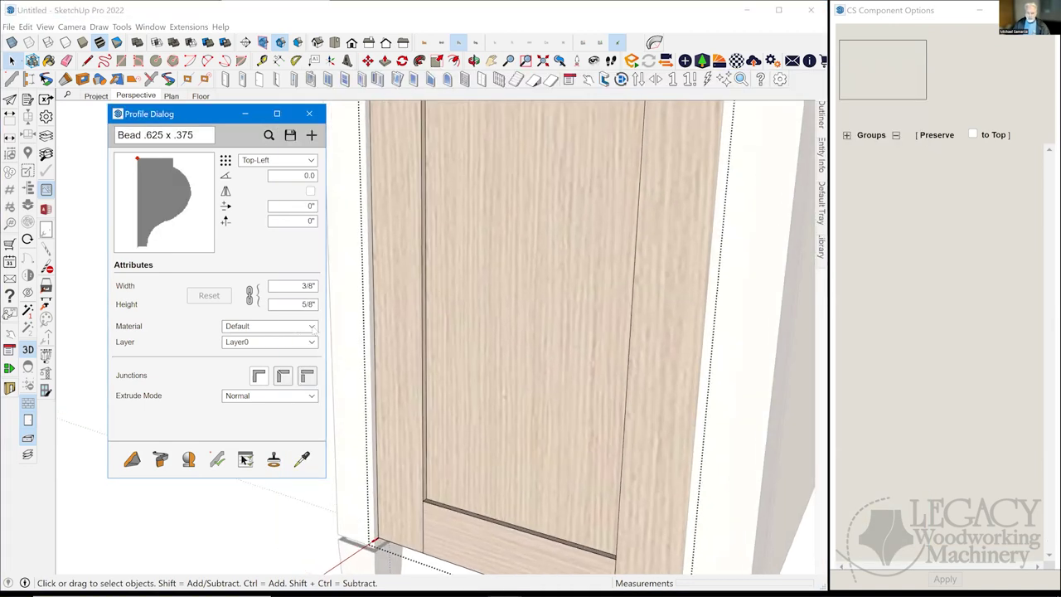
left_click(310, 327)
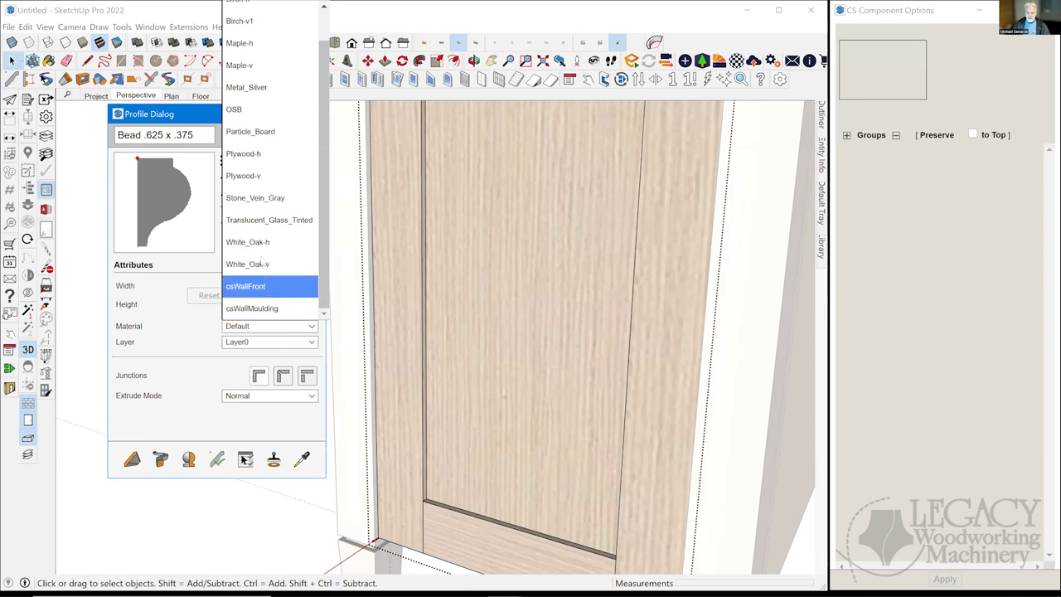
Make the bead White_Oak-h and run it along the door's top rail, corner to corner
left_click(257, 242)
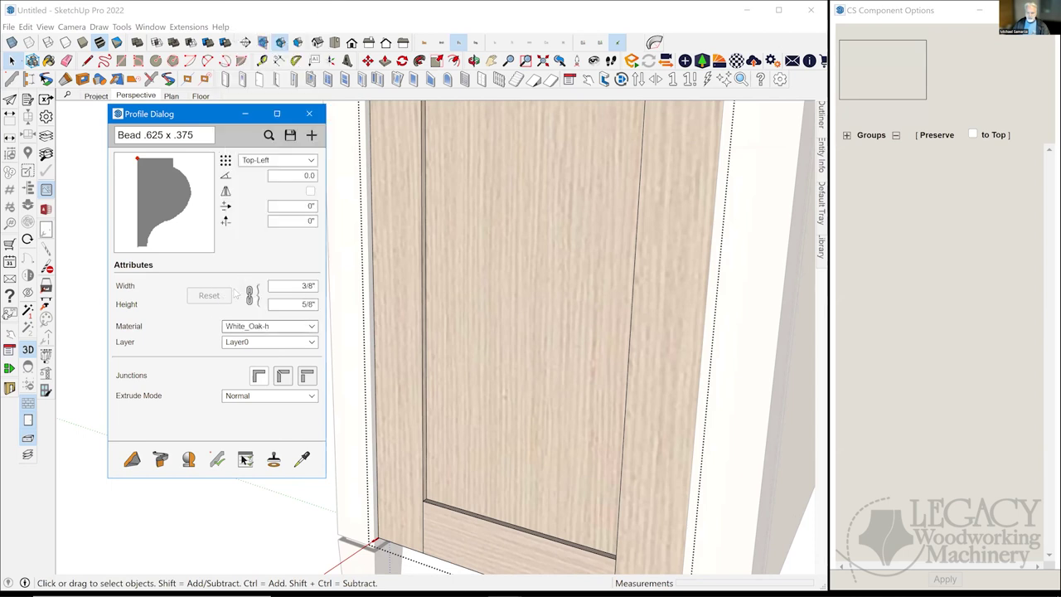
left_click(132, 460)
middle_click_drag(486, 235, 460, 249)
scroll(458, 247, "up", 5)
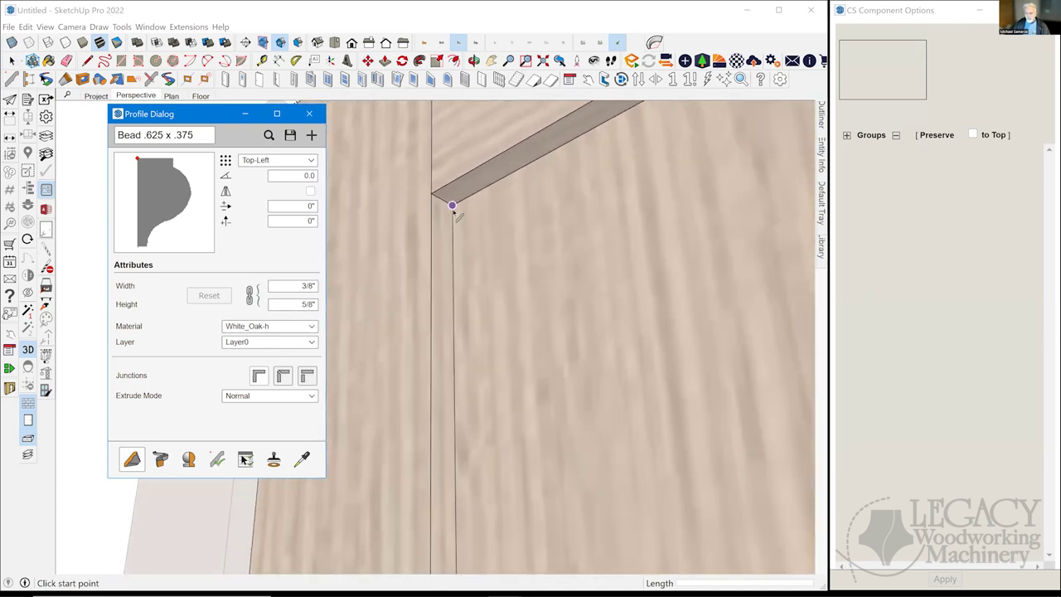
left_click(519, 213)
middle_click_drag(519, 216, 693, 306)
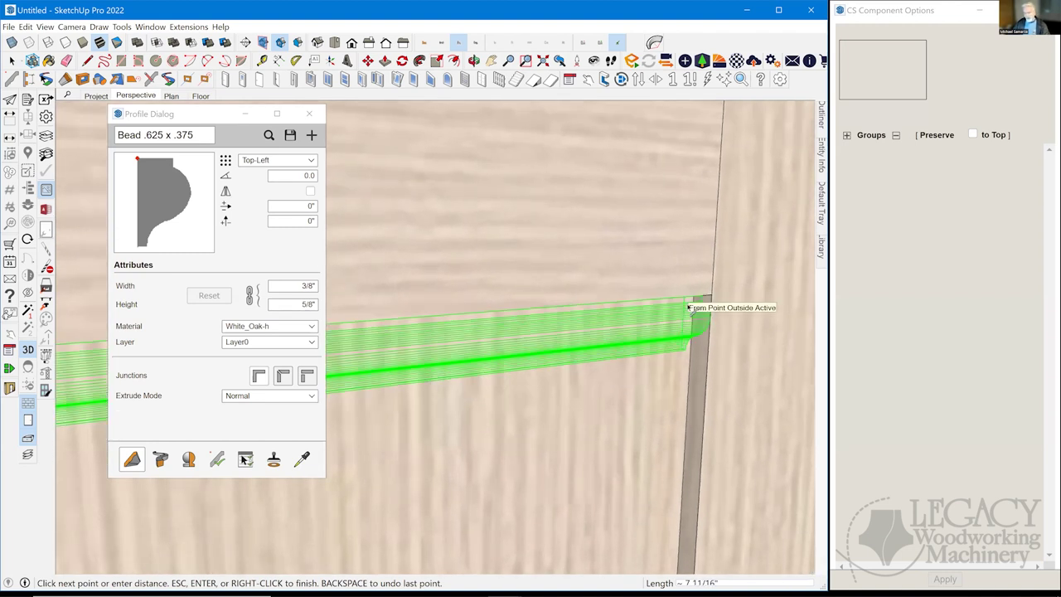
left_click(710, 296)
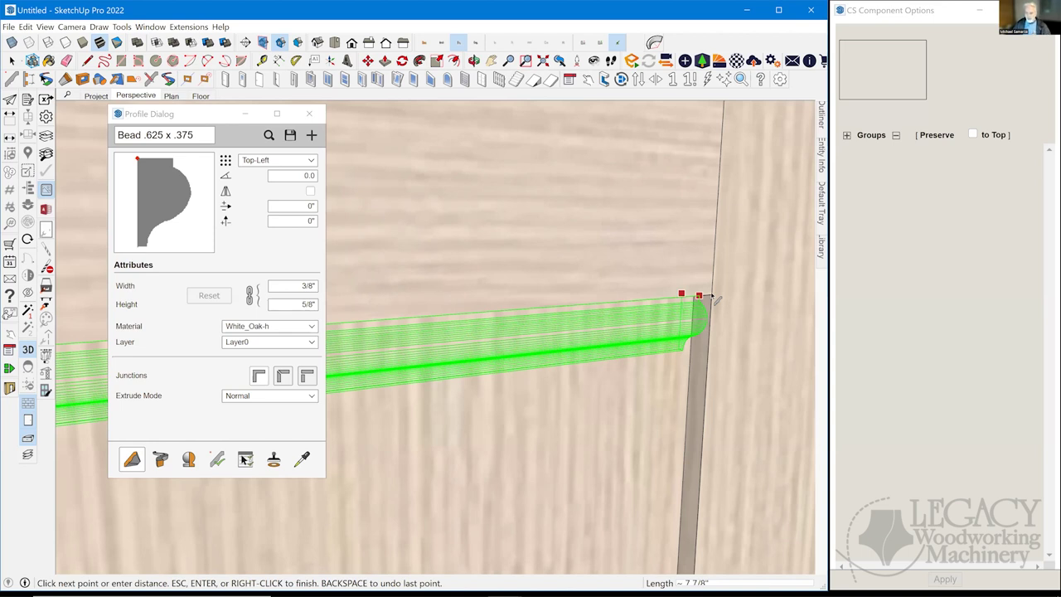
Continue the bead along the bottom rail and up the stile to finish the path
scroll(661, 404, "up", 3)
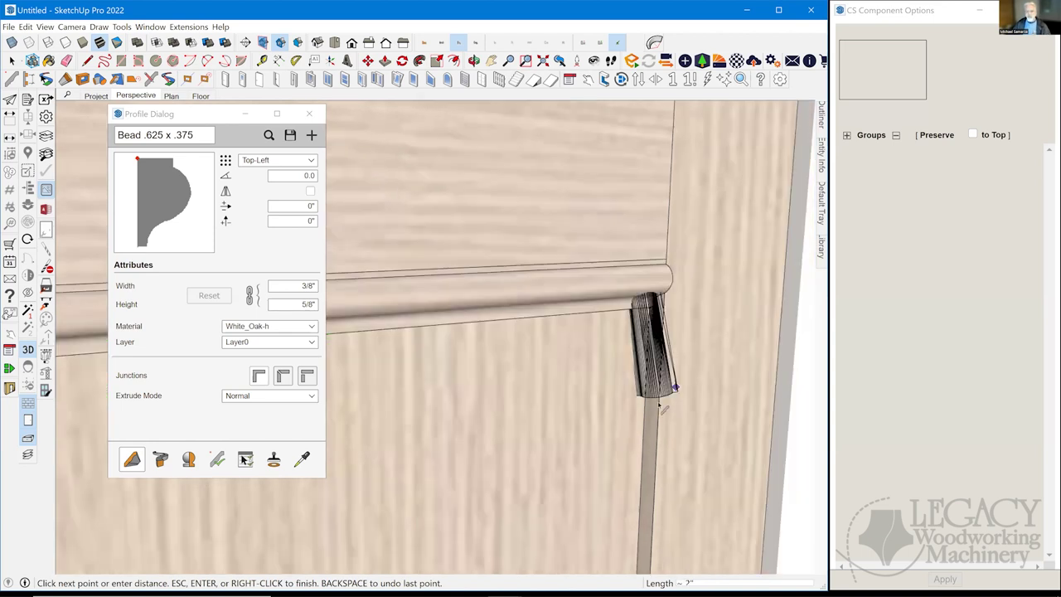
scroll(639, 419, "up", 3)
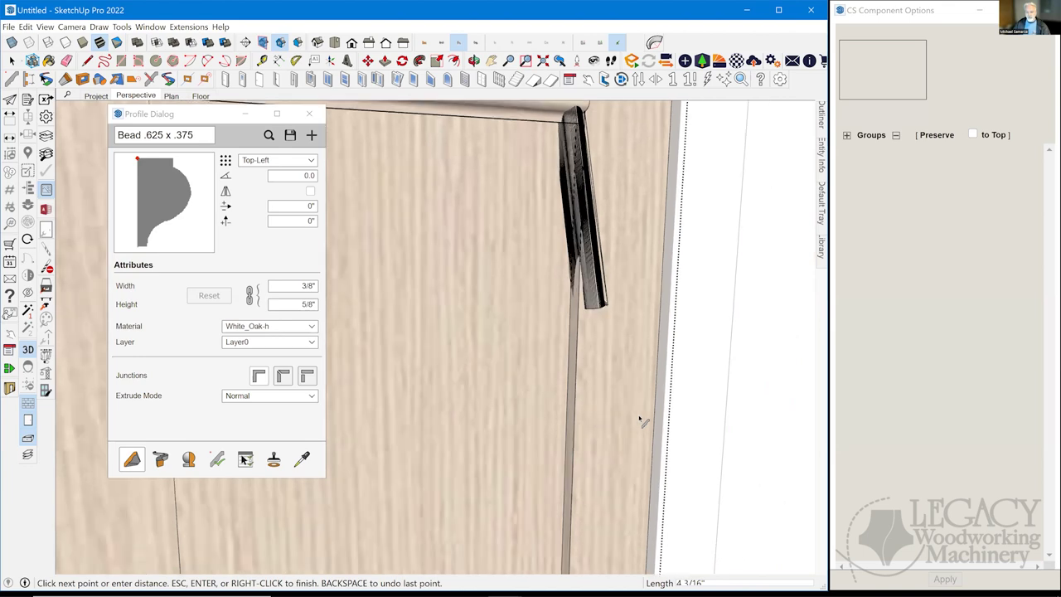
scroll(639, 419, "down", 3)
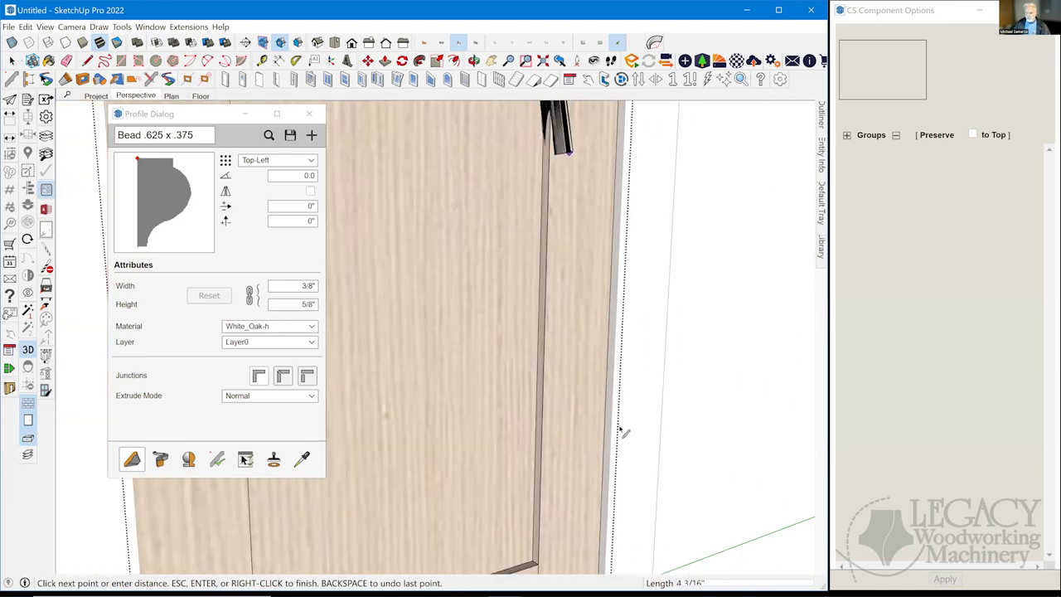
scroll(507, 384, "down", 2)
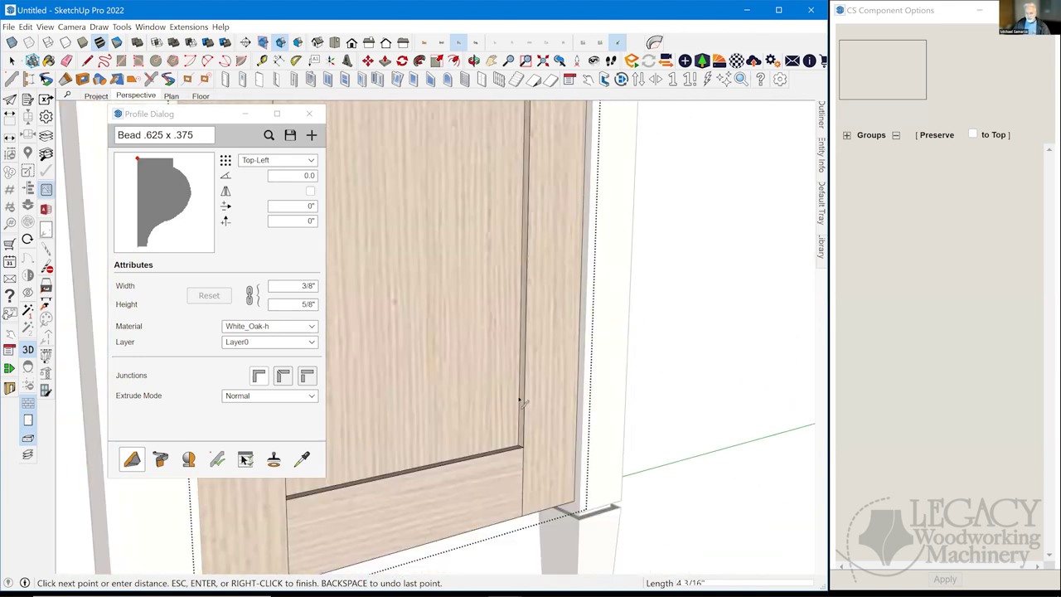
scroll(522, 406, "down", 2)
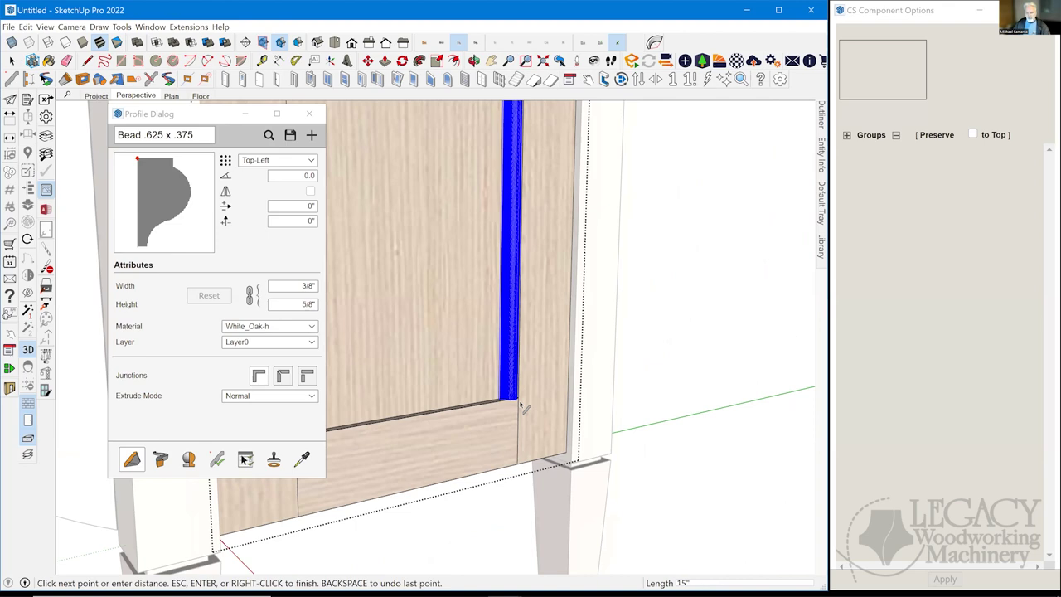
middle_click_drag(521, 406, 505, 431)
scroll(499, 464, "up", 3)
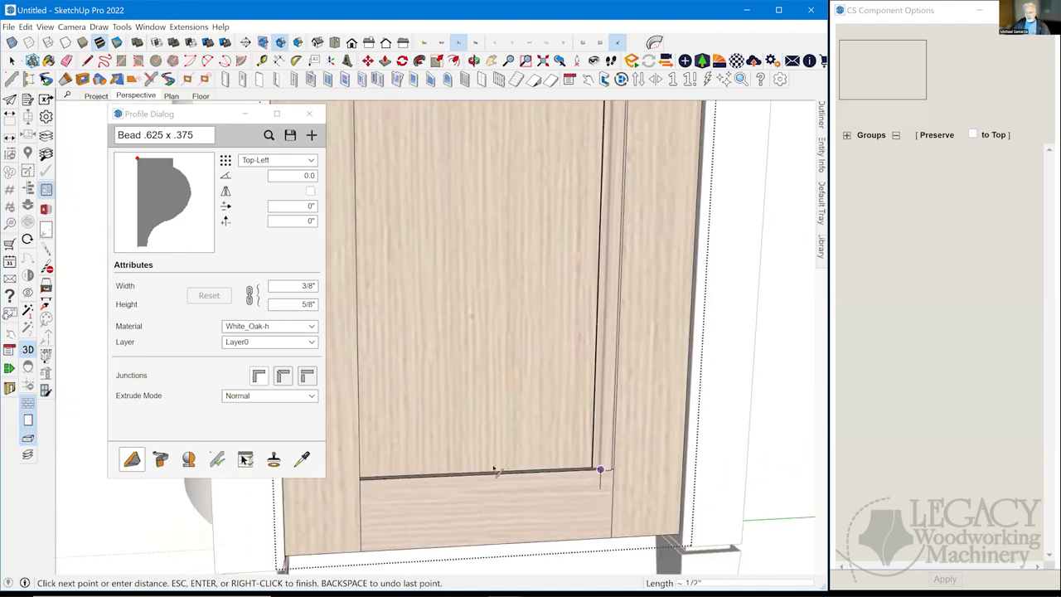
middle_click_drag(462, 473, 432, 477)
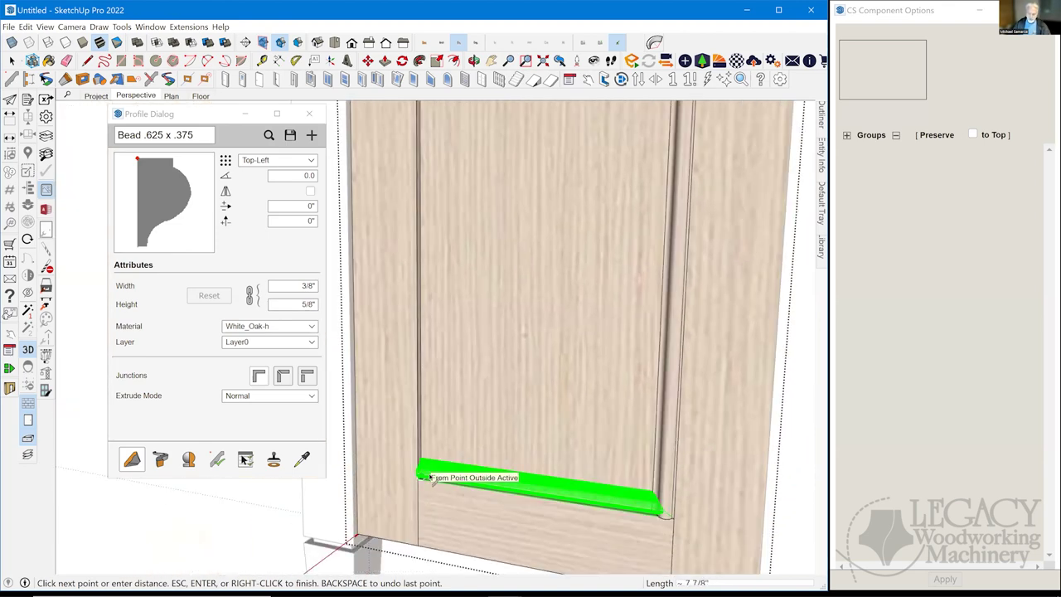
left_click(423, 476)
middle_click_drag(440, 351, 439, 269)
mouse_move(426, 221)
middle_mouse_down()
mouse_move(423, 208)
mouse_move(424, 219)
middle_mouse_up()
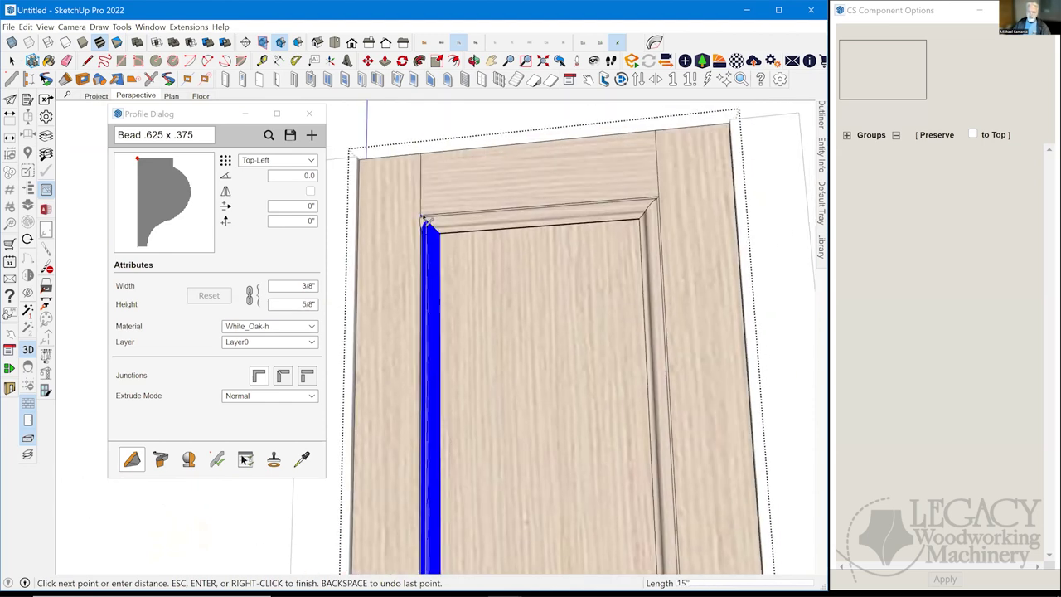
right_click(425, 219)
Exit Profile Builder and close the door group with nothing selected
middle_click_drag(500, 320, 500, 321)
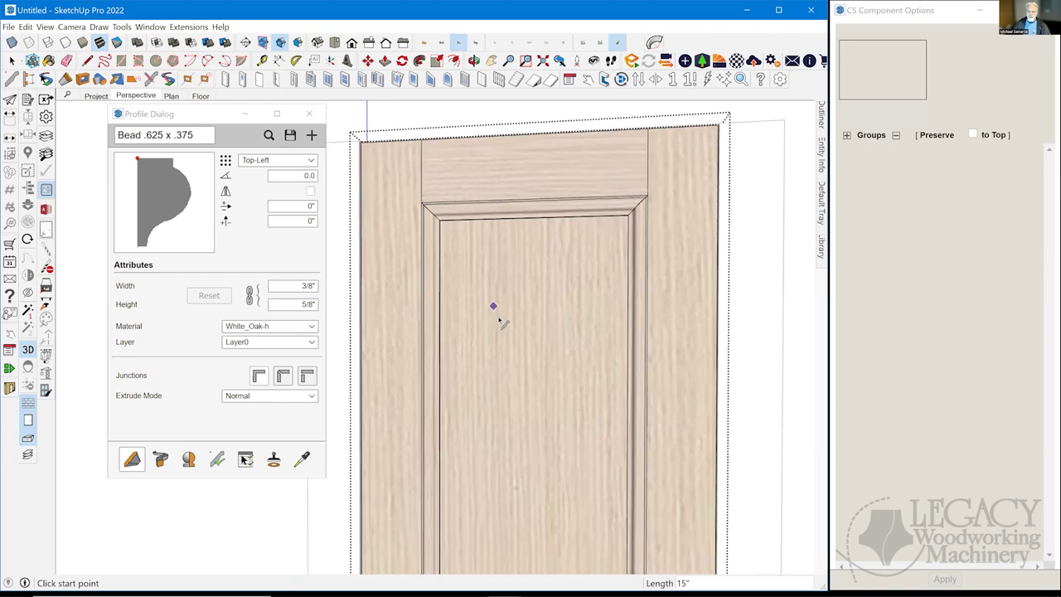
scroll(500, 321, "down", 4)
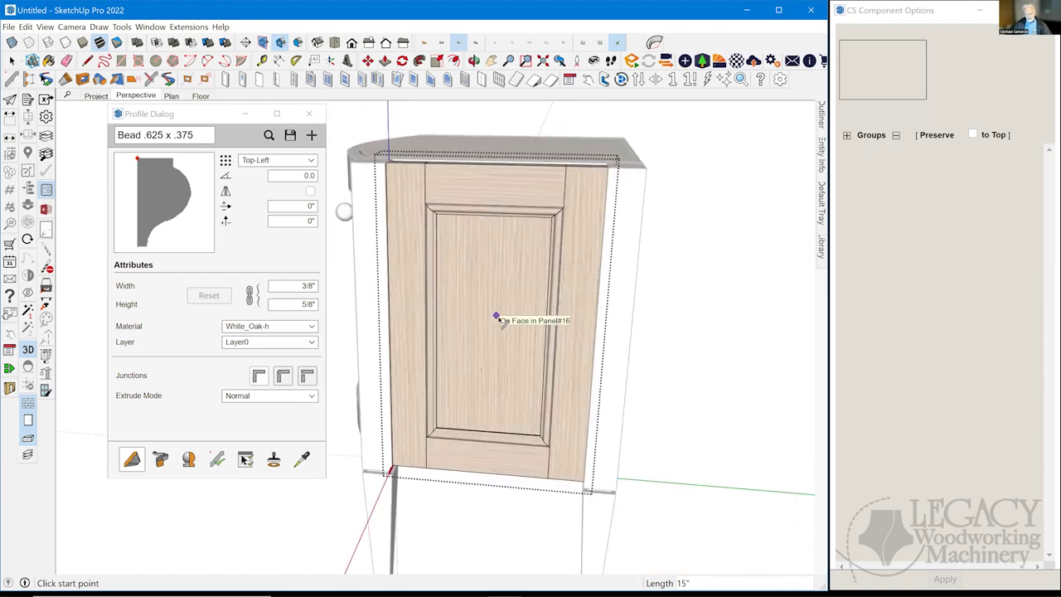
key("space")
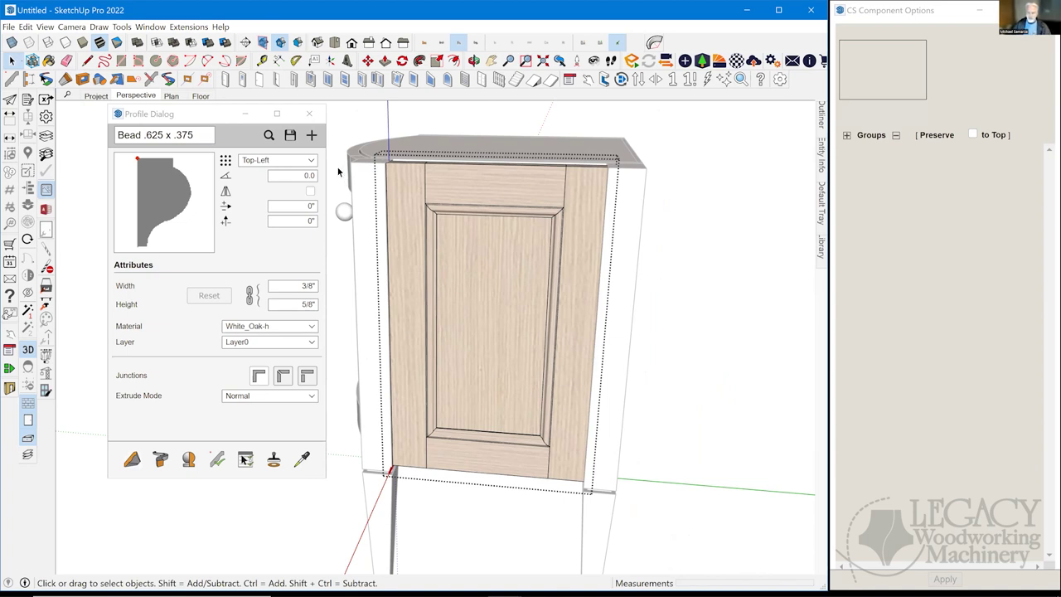
left_click(700, 330)
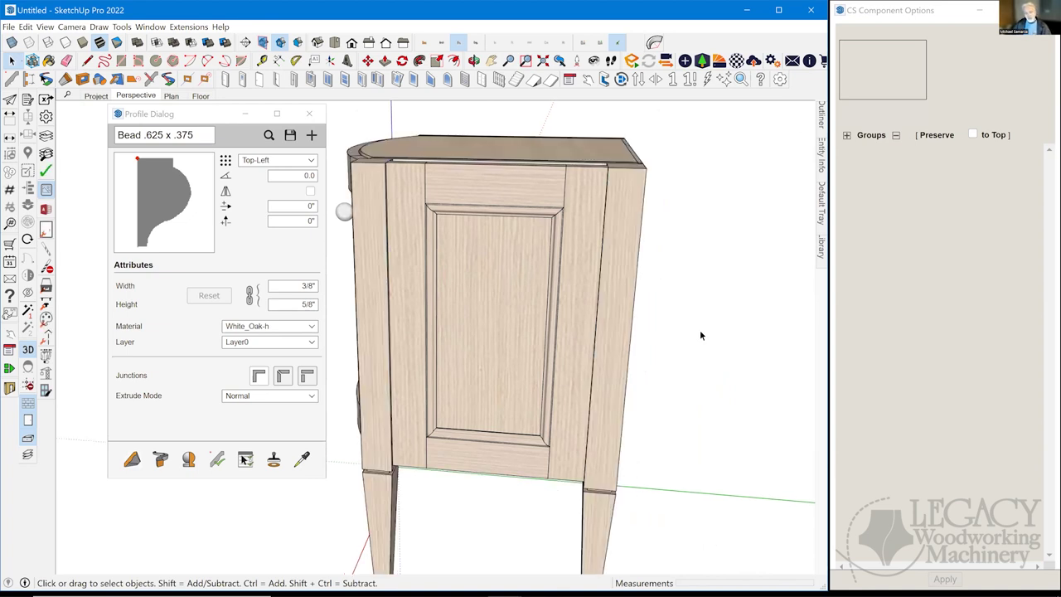
Zoom to the front leg joint and swap in the 1/4" × 3/16" Bead .25 profile
middle_click_drag(700, 330, 469, 328)
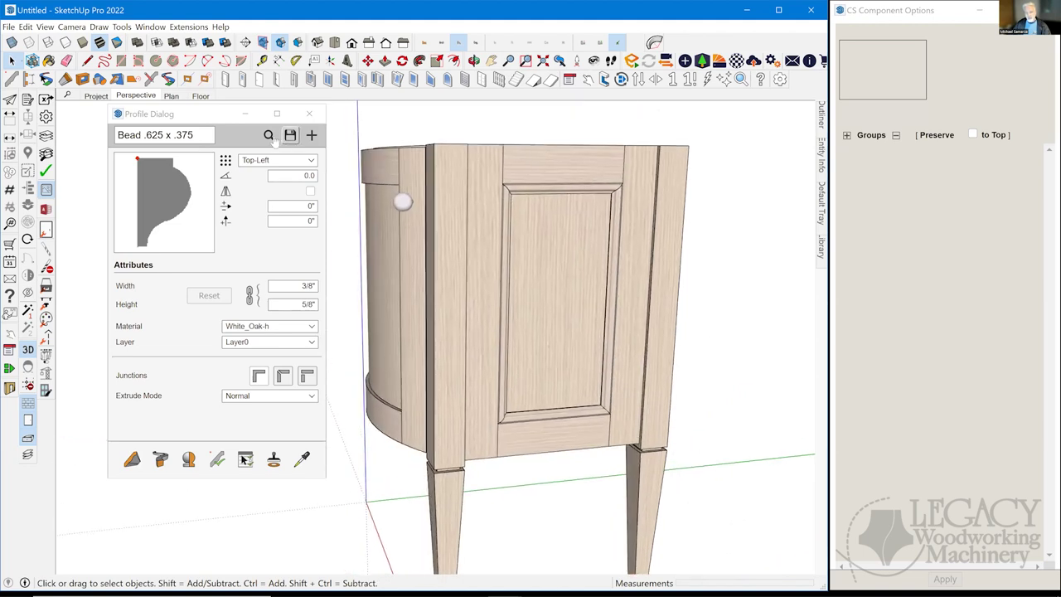
scroll(473, 388, "up", 3)
middle_click_drag(474, 388, 485, 348)
scroll(536, 420, "up", 2)
middle_click_drag(550, 350, 565, 354)
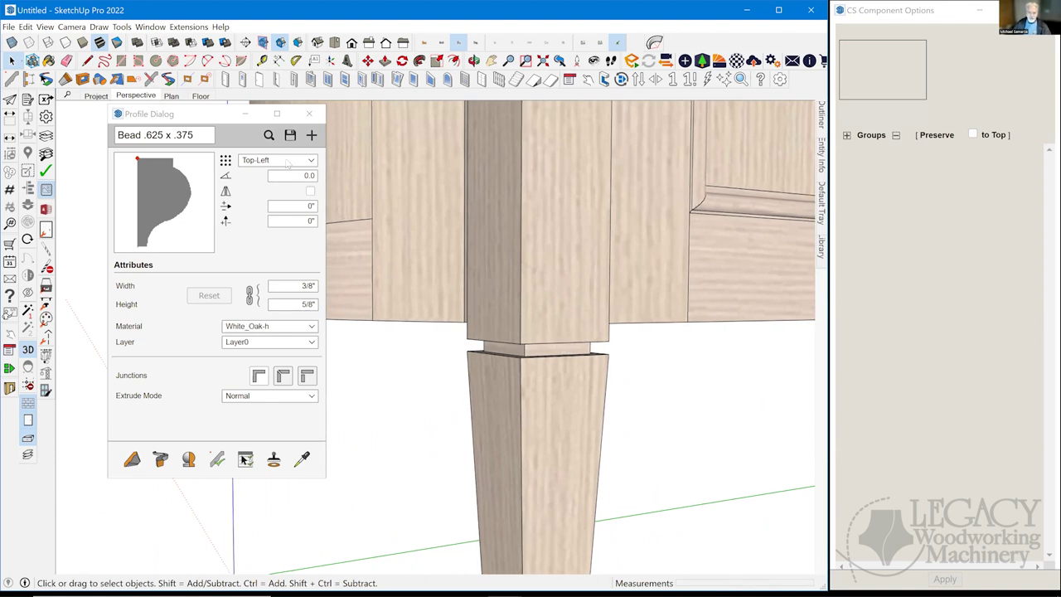
left_click(268, 135)
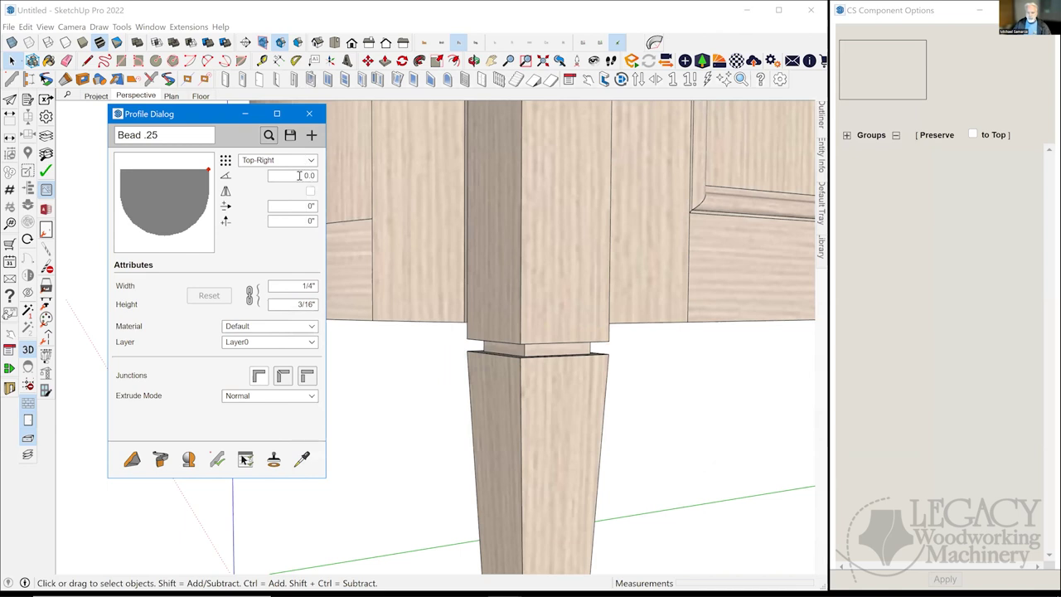
Give the Bead .25 profile a 90° angle, -1/16" offset and White_Oak-h material
left_click(318, 174)
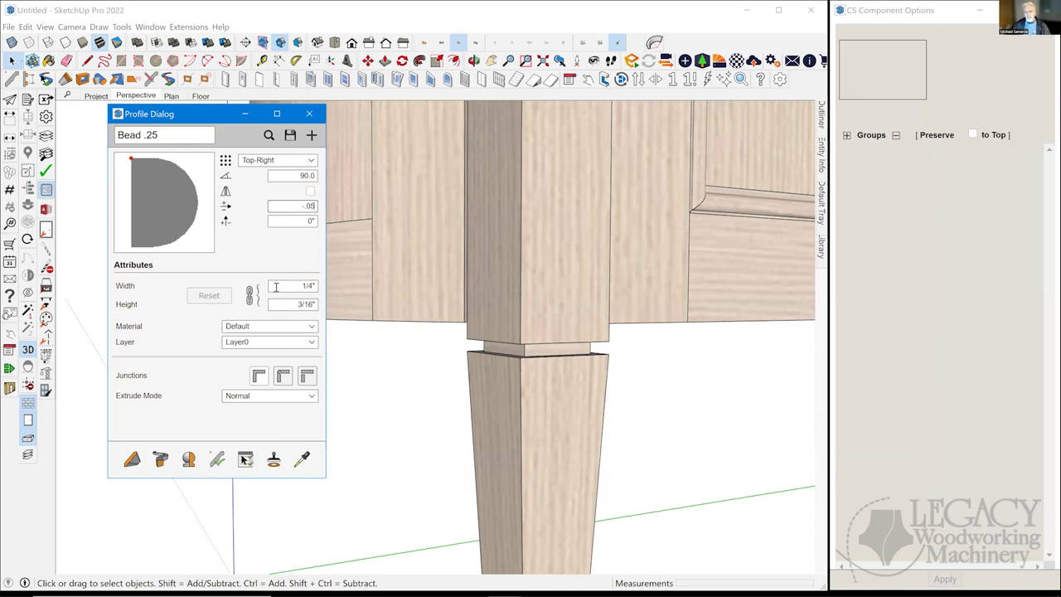
left_click(302, 331)
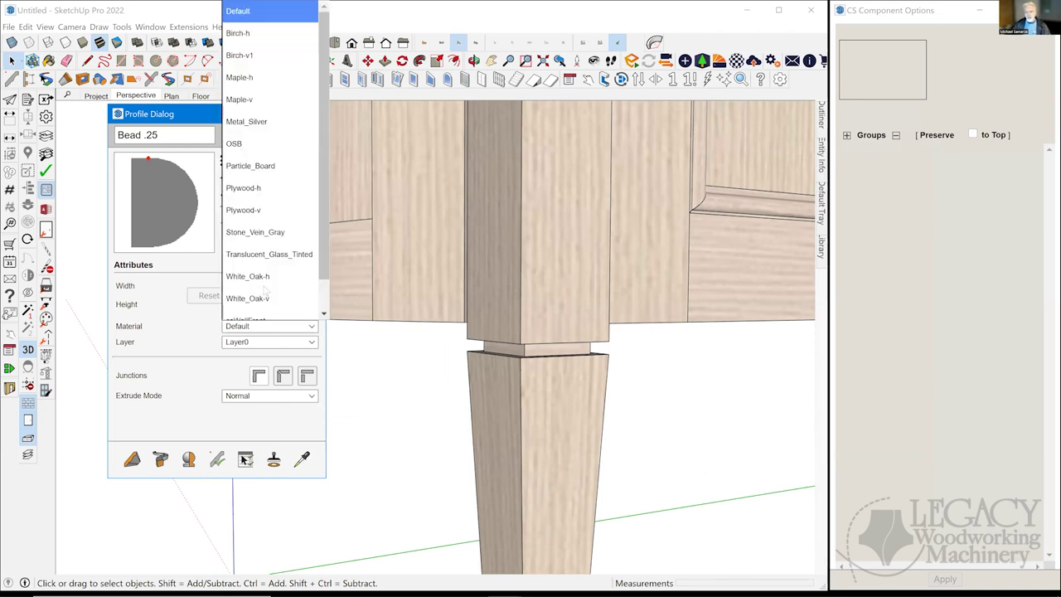
scroll(260, 285, "down", 2)
left_click(248, 238)
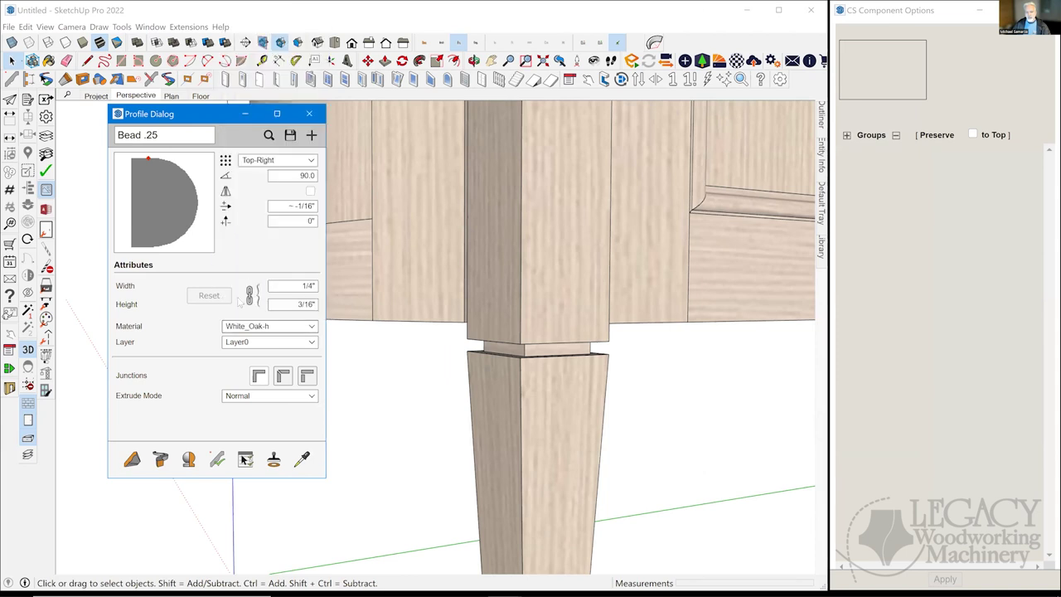
Start the bead path at the leg joint corner
left_click(132, 459)
middle_click_drag(533, 338, 501, 350)
scroll(506, 350, "up", 1)
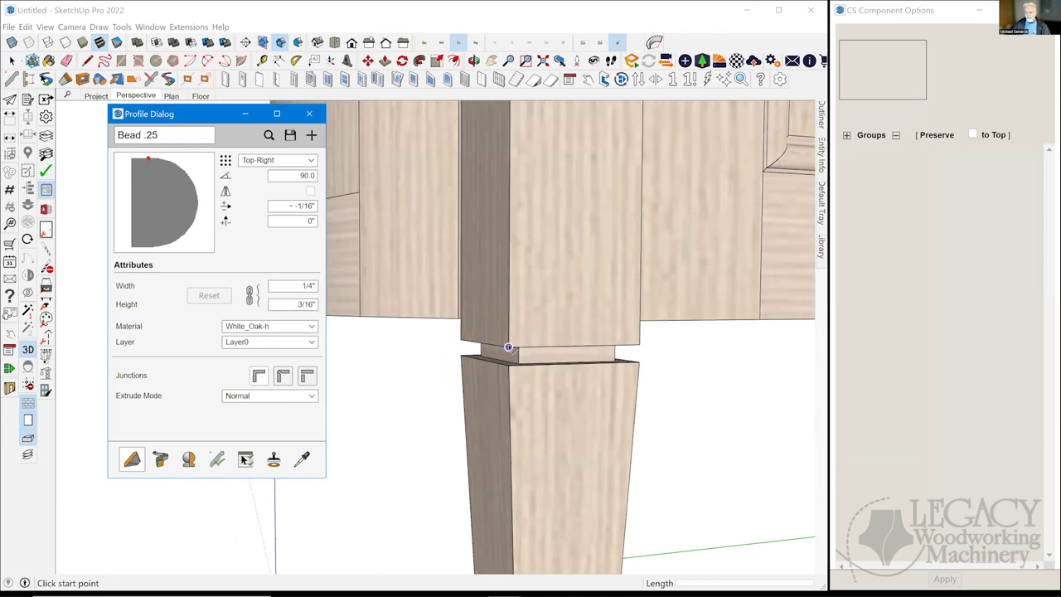
left_click(508, 346)
Finish the first Bead .25 run across the front of the leg joint
left_click(645, 352)
middle_click_drag(644, 352, 476, 363)
key("Return")
Run a second bead along the leg's side where it meets the apron, then return to Select
middle_click_drag(550, 373, 578, 331)
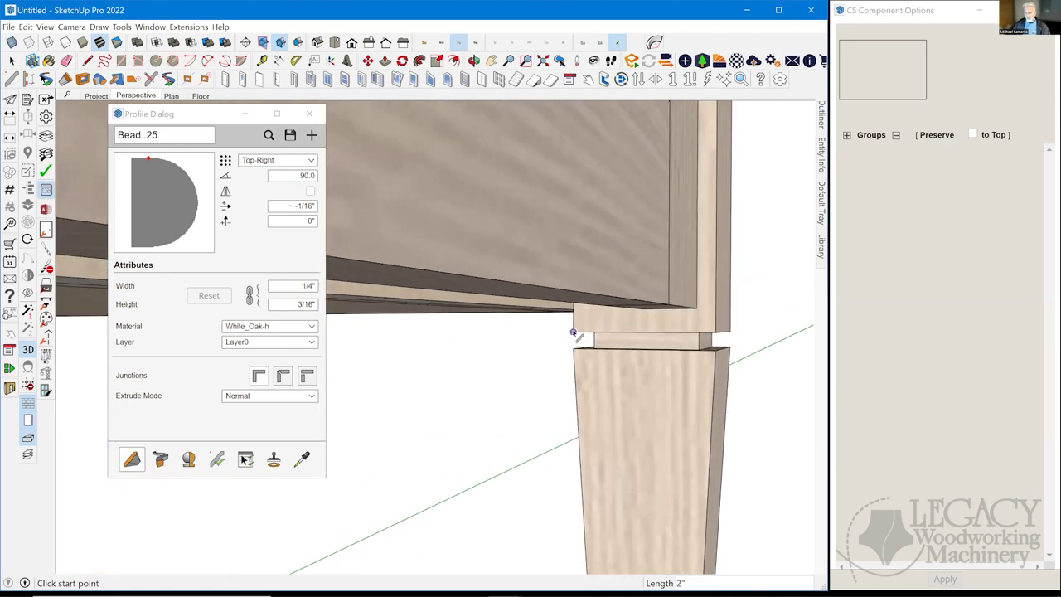
left_click(573, 333)
middle_click_drag(722, 340, 583, 402)
double_click(580, 386)
scroll(583, 402, "down", 10)
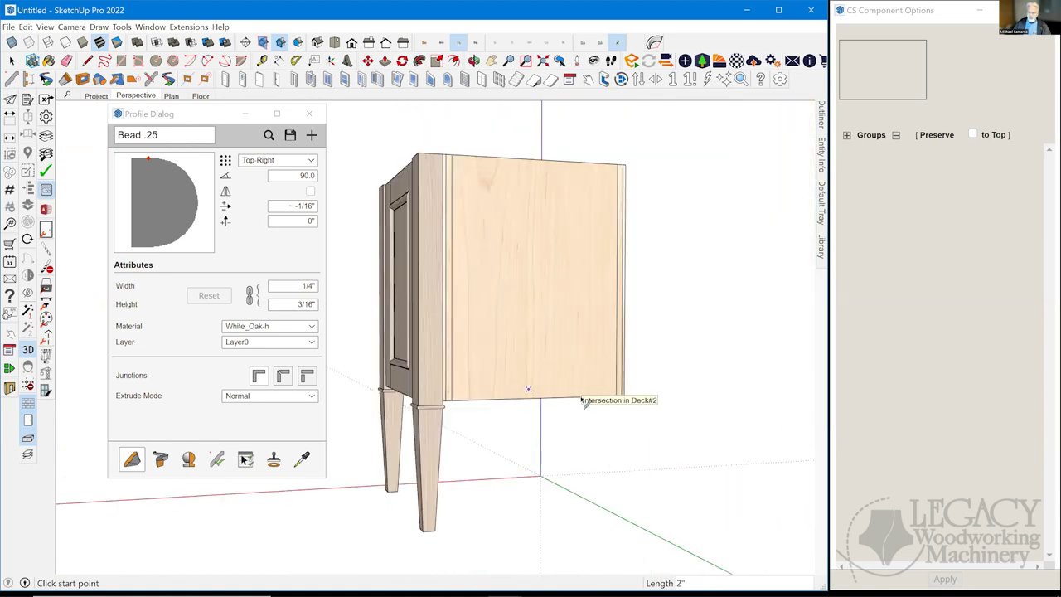
middle_click_drag(584, 401, 545, 453)
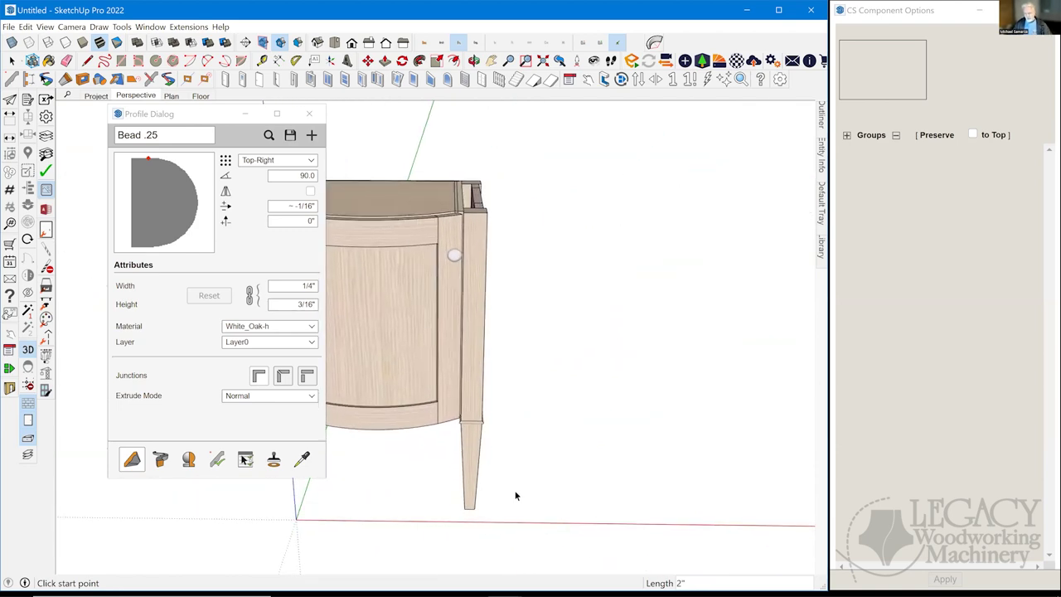
key("space")
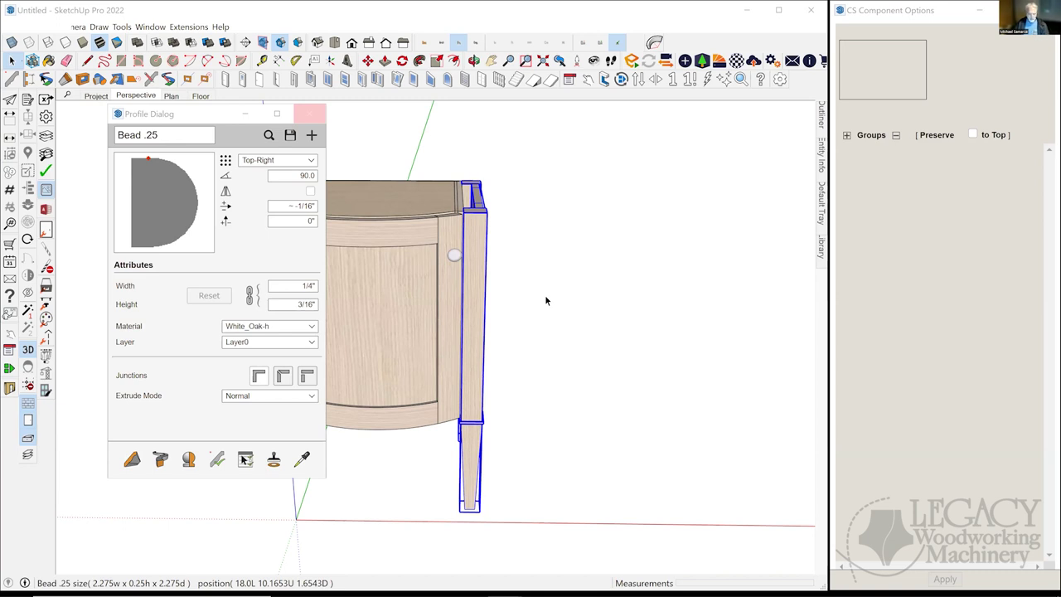
Close the profile settings and copy the side panel assembly to the right
key("space")
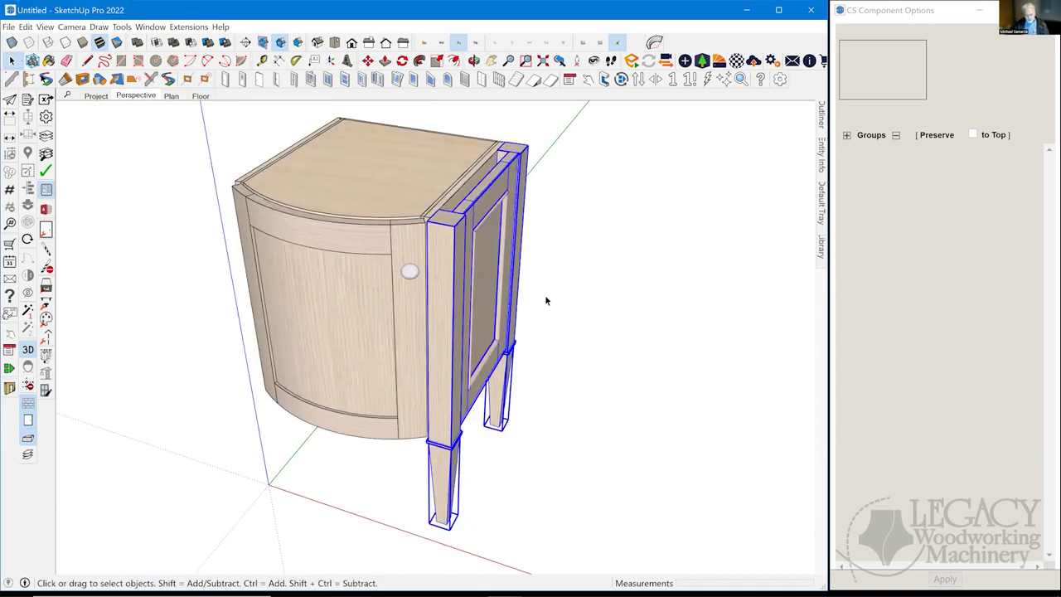
left_click(506, 267)
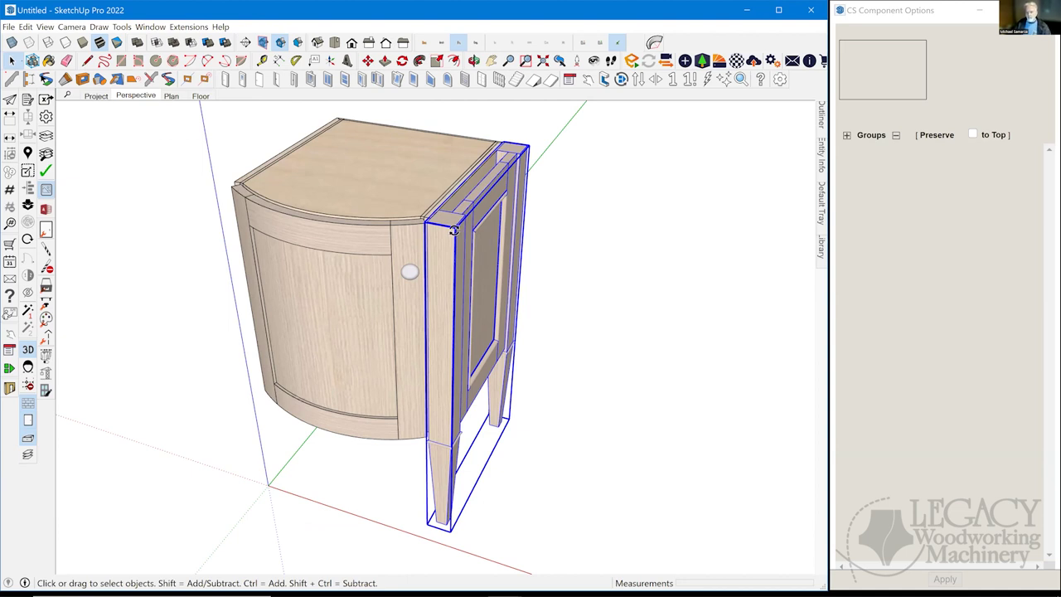
key("m")
left_click(597, 264)
key("ctrl")
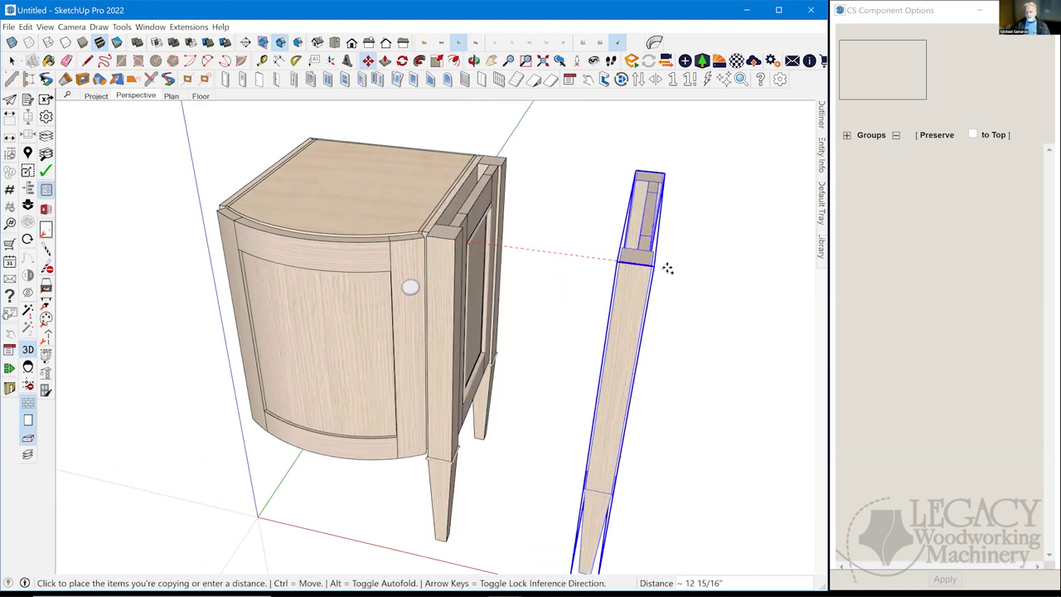
left_click(668, 267)
middle_click_drag(658, 297, 638, 385)
Rotate the copied side assembly 90 degrees
key("q")
left_click(572, 341)
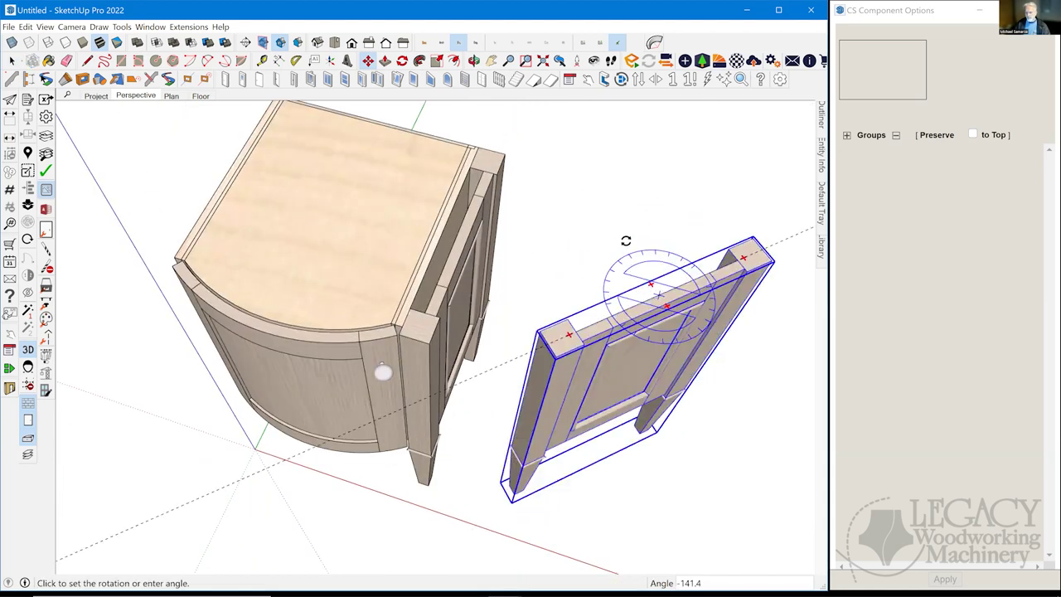
left_click(687, 253)
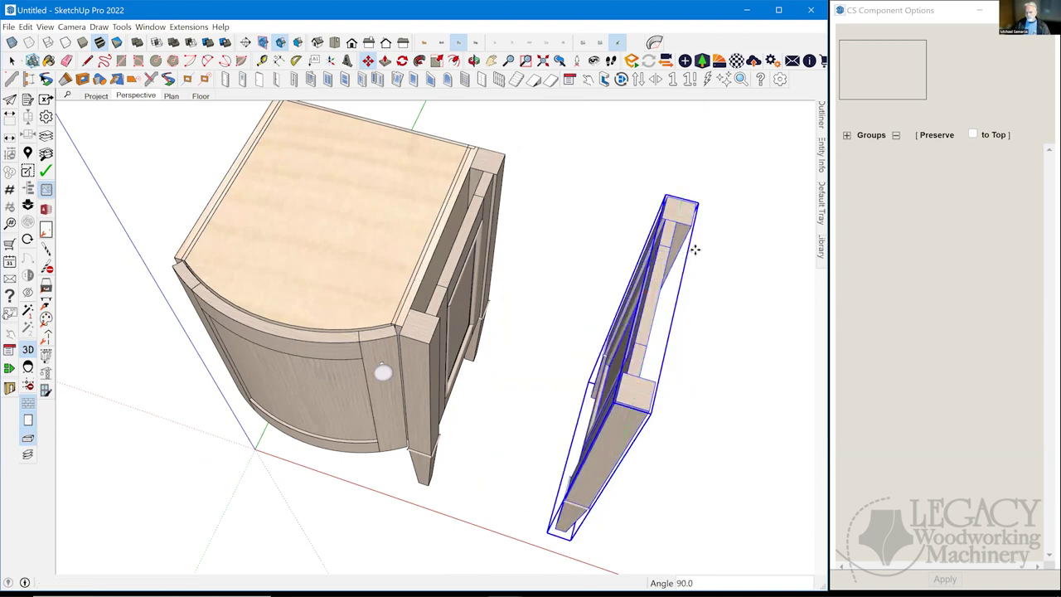
middle_click_drag(697, 207, 526, 175)
Move the copy about 31 11/16" against the cabinet's opposite side
left_click(349, 177)
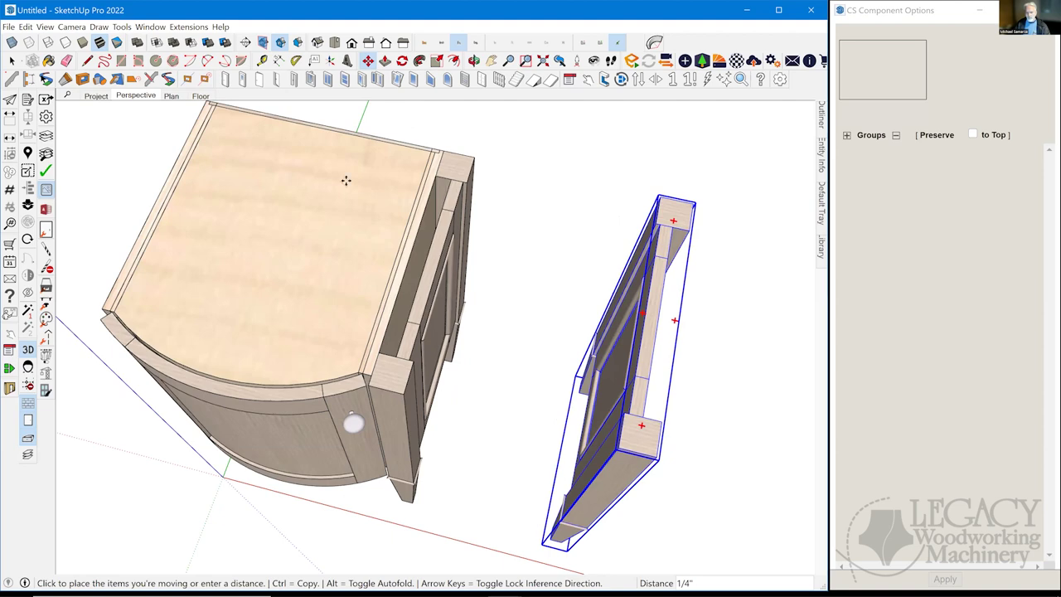
middle_click_drag(348, 178, 273, 206)
mouse_move(228, 241)
middle_mouse_down()
mouse_move(236, 246)
mouse_move(211, 242)
middle_mouse_up()
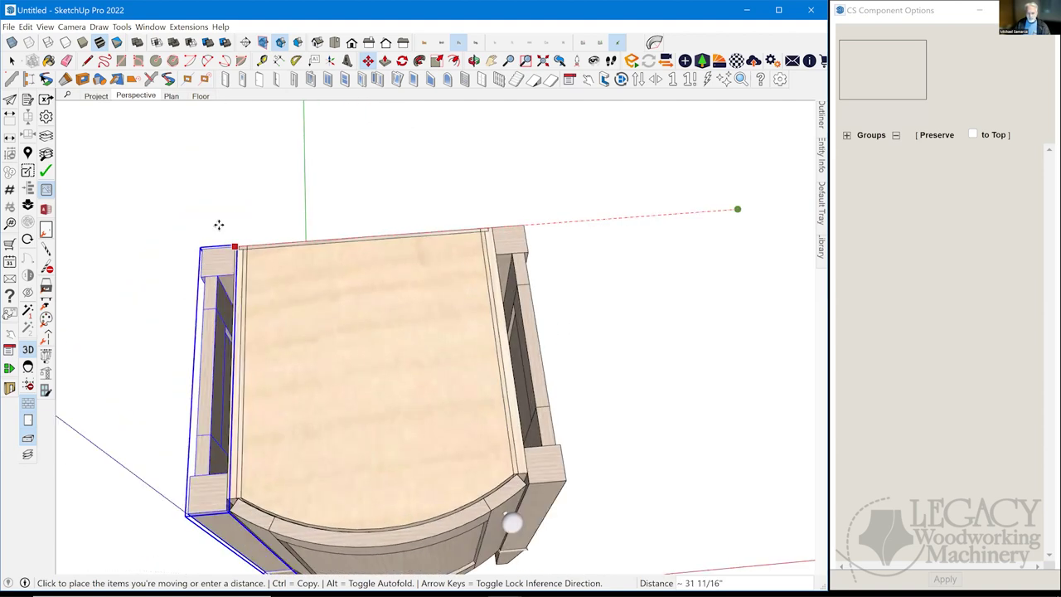
scroll(222, 213, "up", 4)
scroll(353, 239, "down", 3)
left_click(353, 239)
middle_click_drag(413, 257, 422, 263)
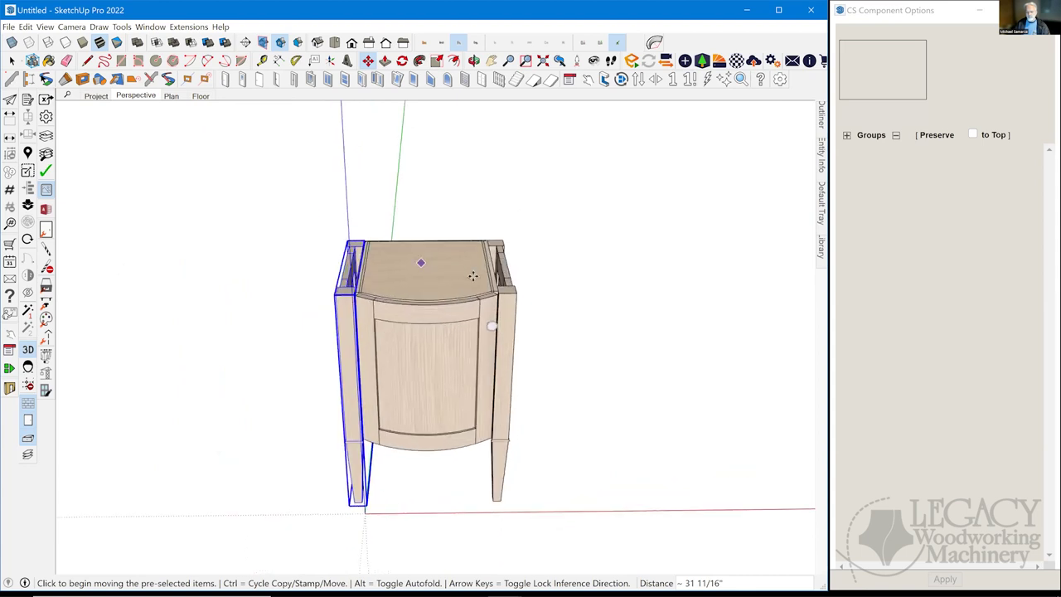
middle_click_drag(523, 289, 554, 316)
scroll(553, 316, "up", 2)
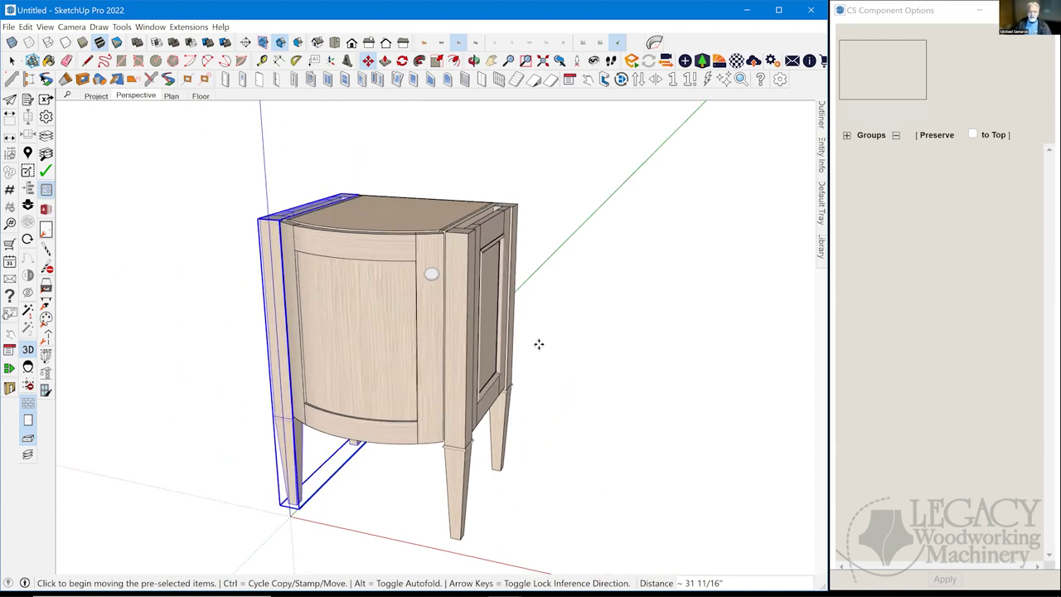
middle_click_drag(539, 347, 564, 352)
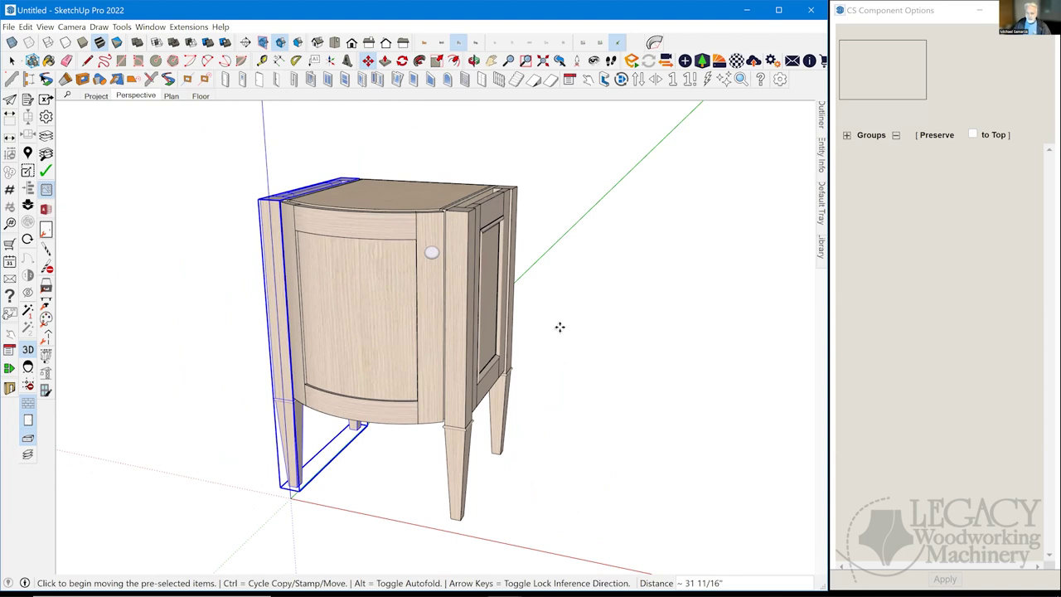
middle_click_drag(517, 296, 516, 332)
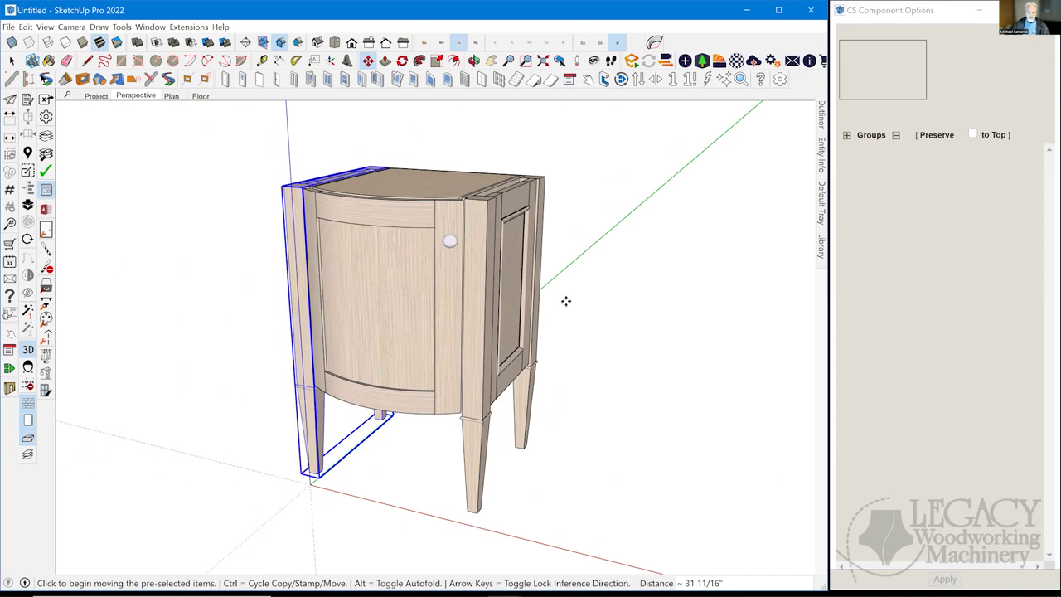
scroll(565, 301, "down", 1)
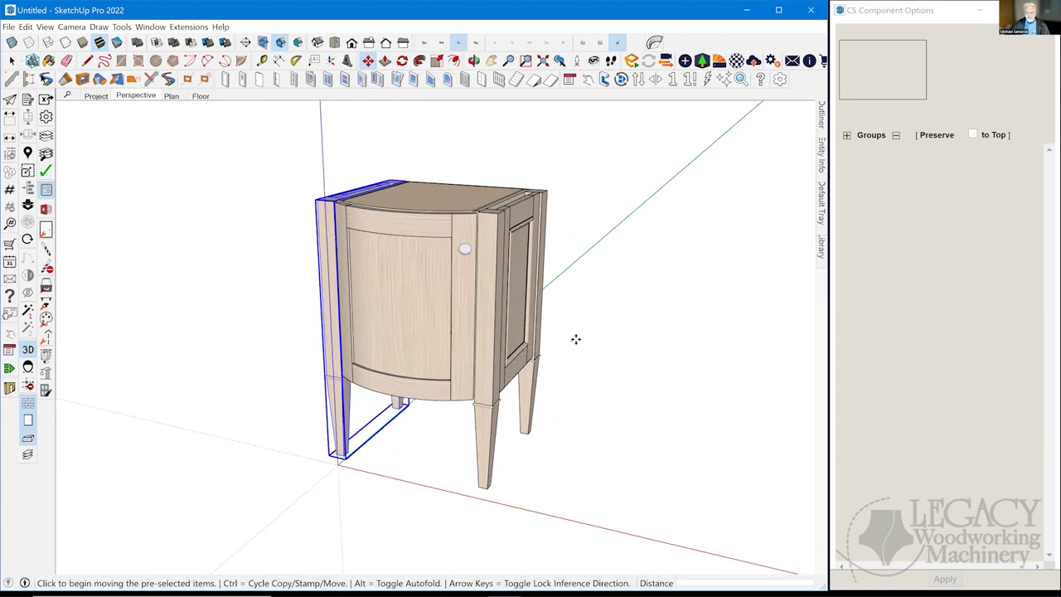
scroll(577, 339, "up", 1)
middle_click_drag(576, 339, 529, 315)
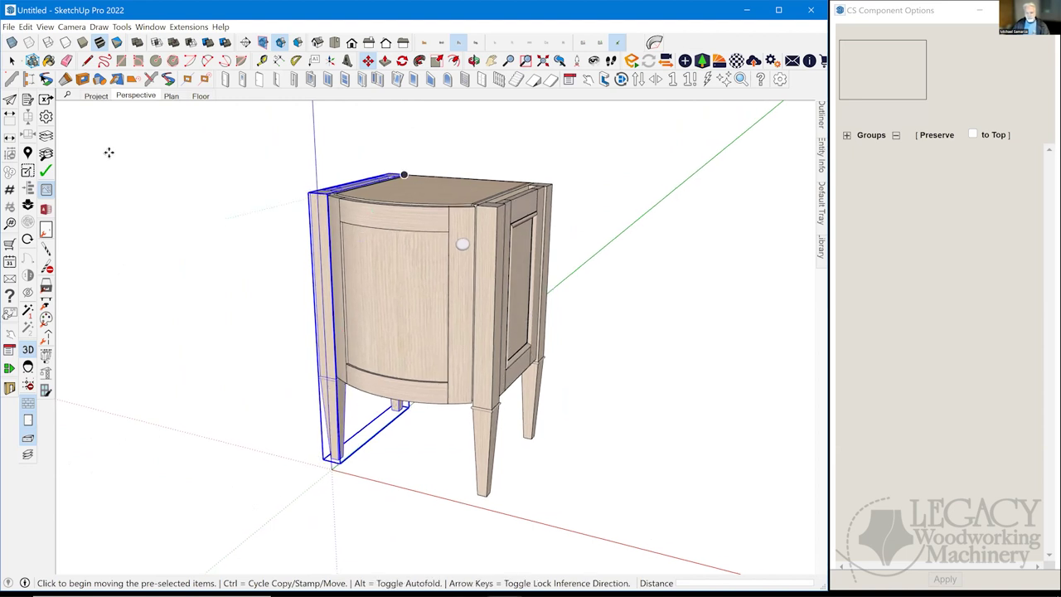
mouse_move(401, 584)
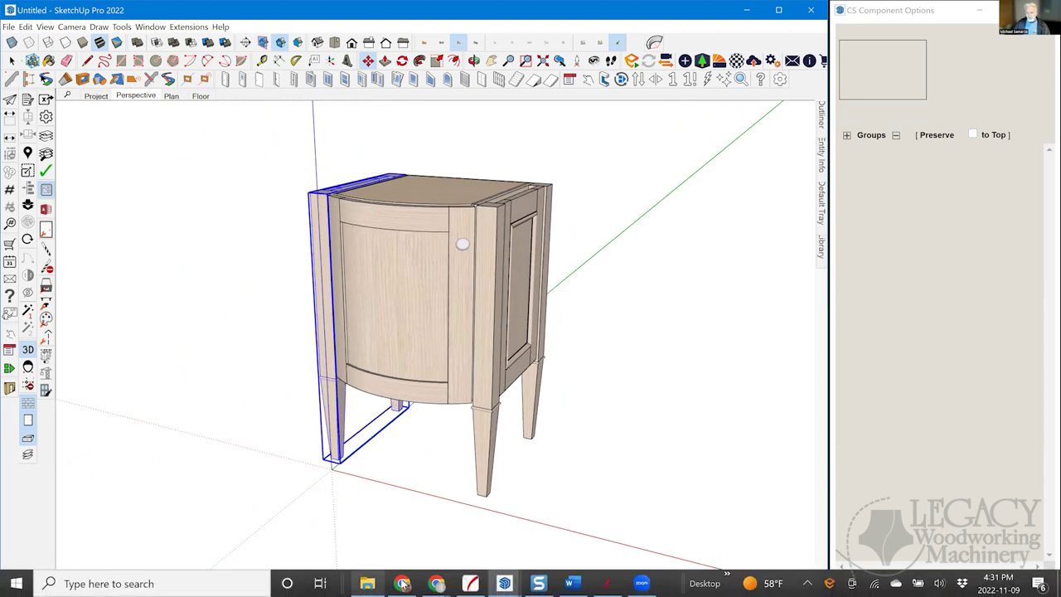
Close the untitled cabinet without saving and switch to the Small Table.skp model
left_click(811, 12)
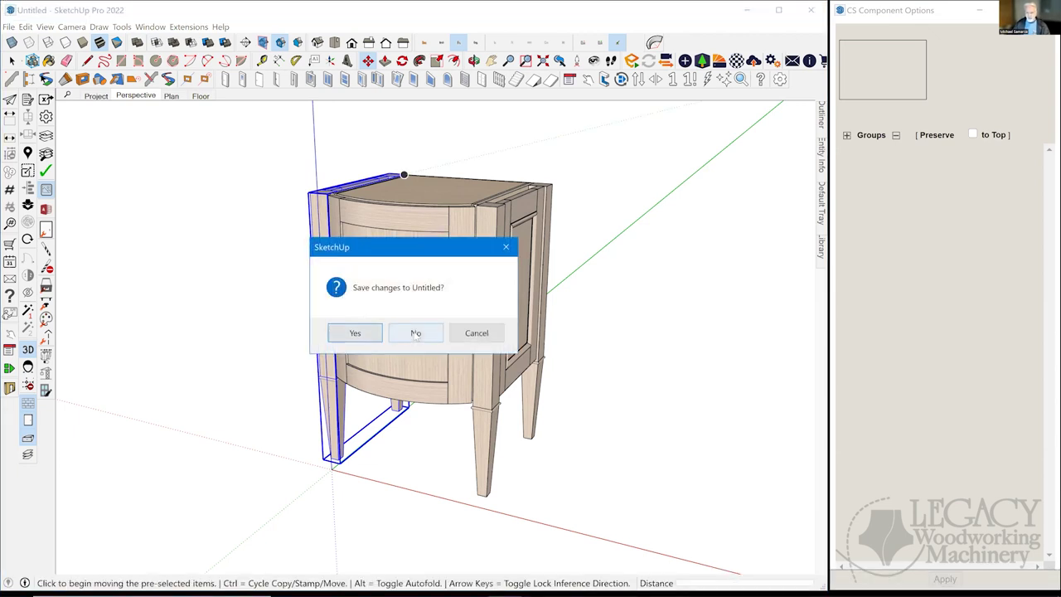
left_click(416, 335)
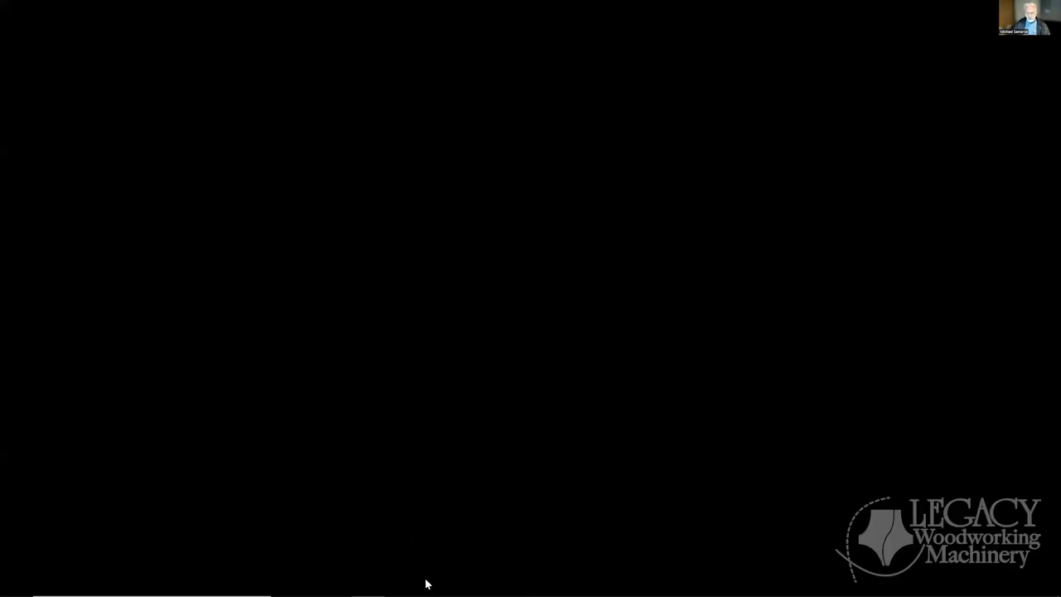
mouse_move(476, 586)
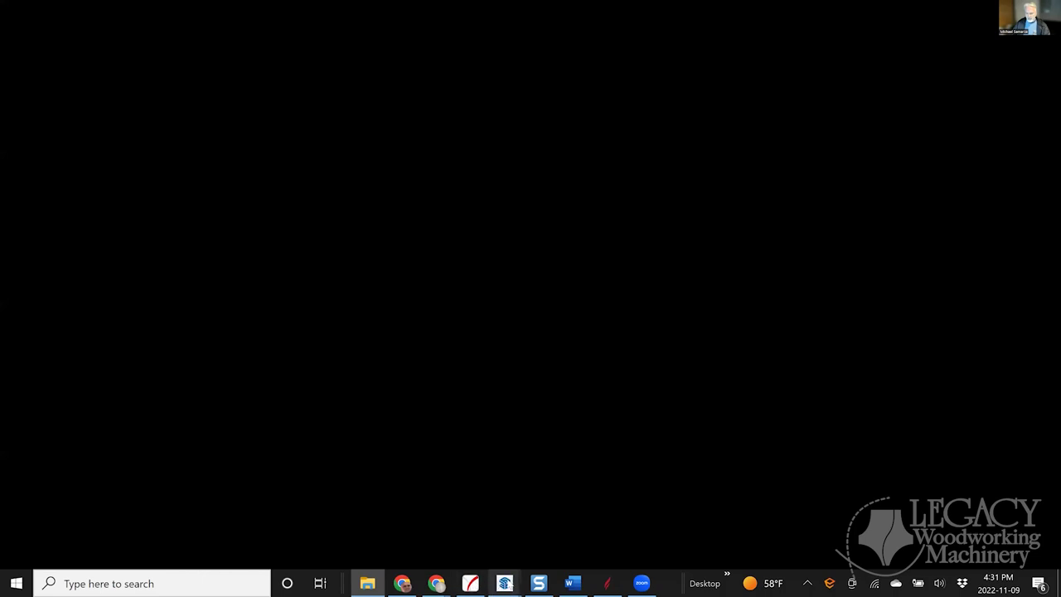
left_click(319, 516)
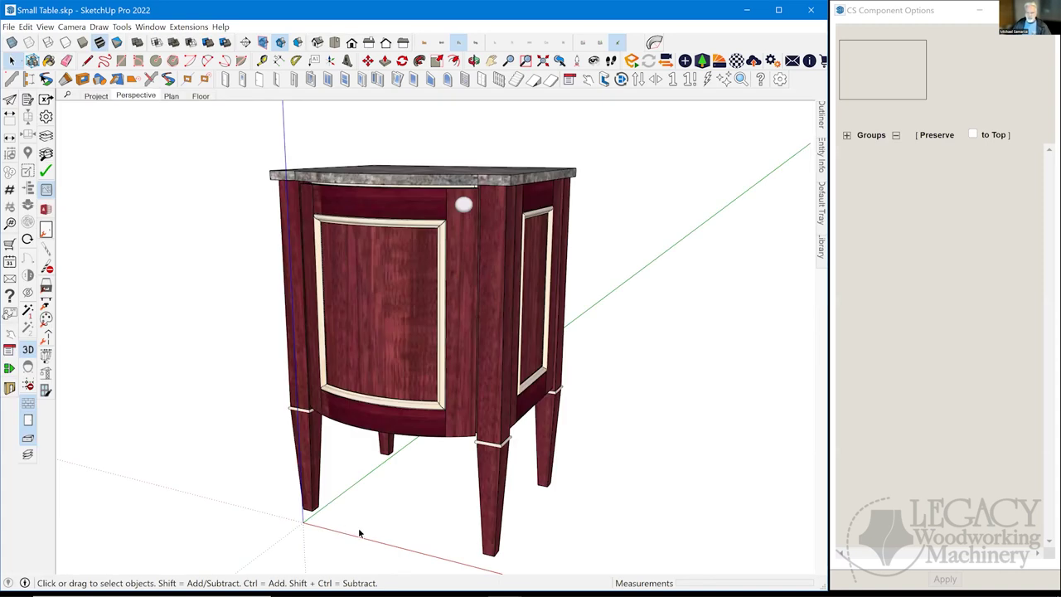
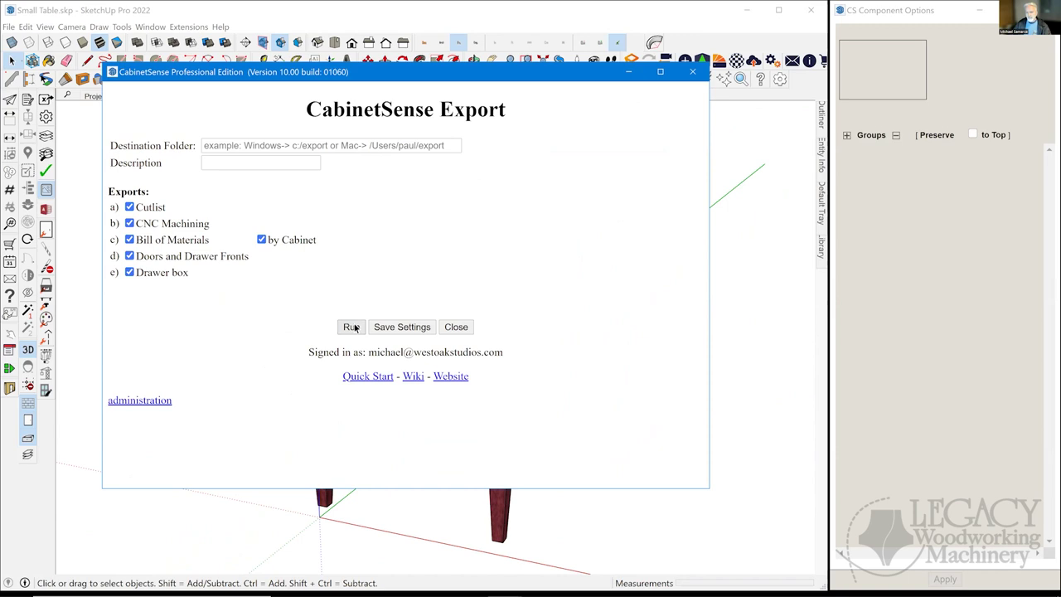
Run the CabinetSense export, dismiss the Export Successful notice, and close the Messages report
left_click(352, 327)
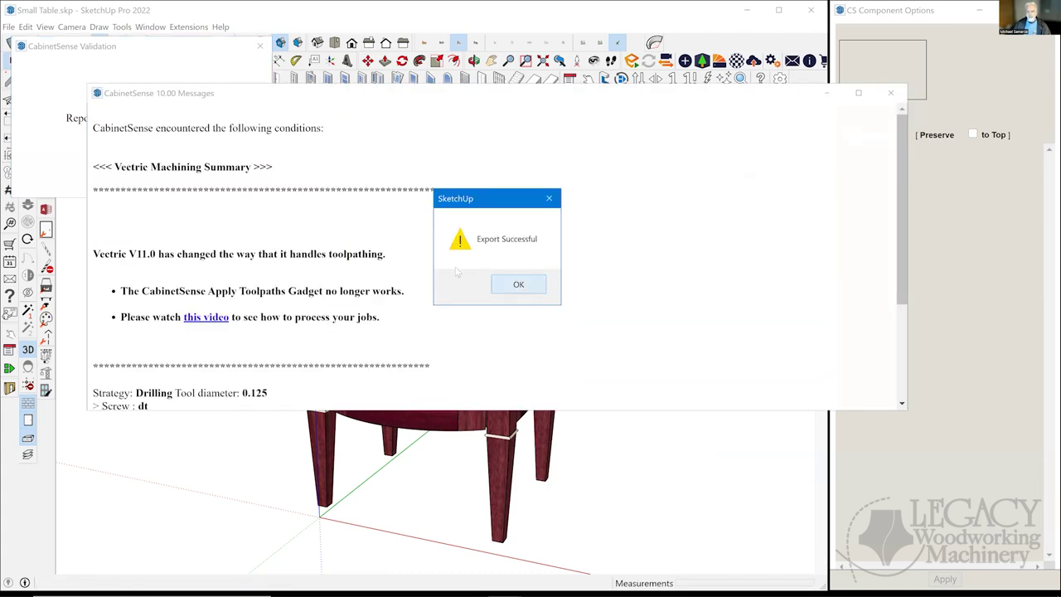
left_click(526, 284)
scroll(425, 257, "down", 3)
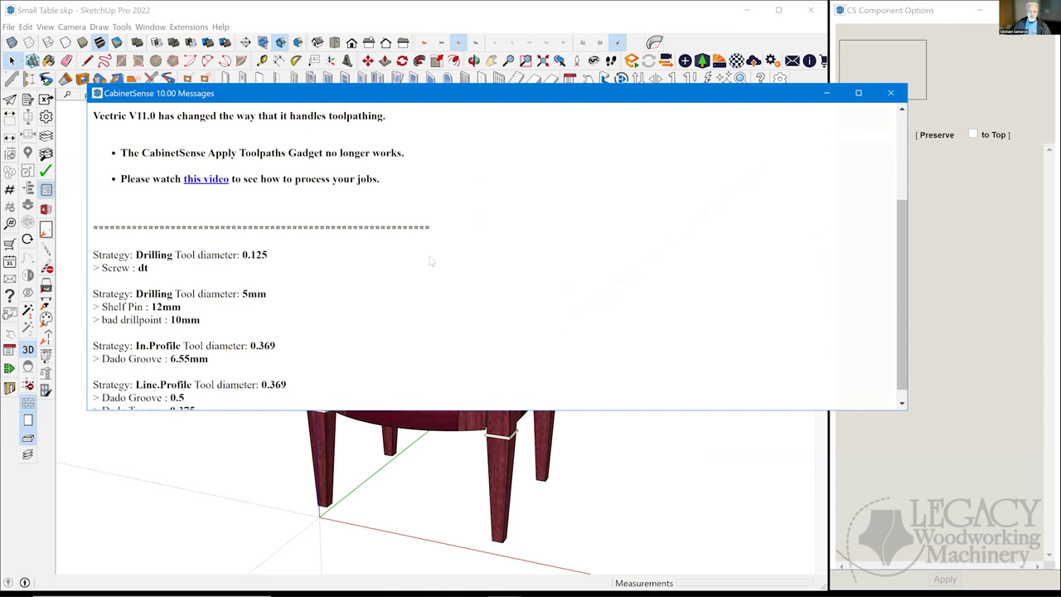
scroll(419, 263, "down", 1)
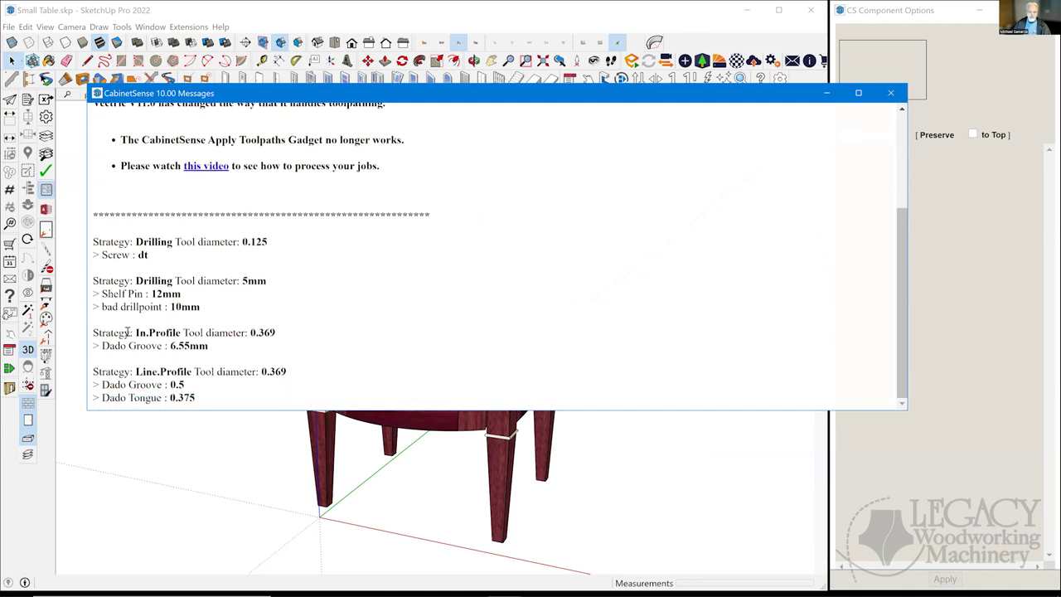
scroll(223, 287, "up", 3)
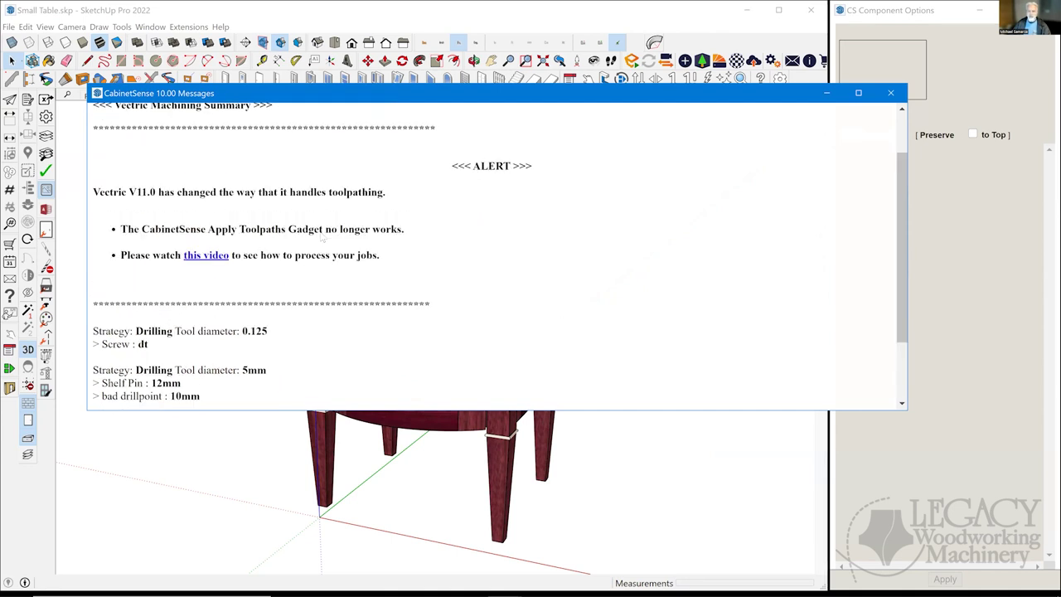
left_click(891, 96)
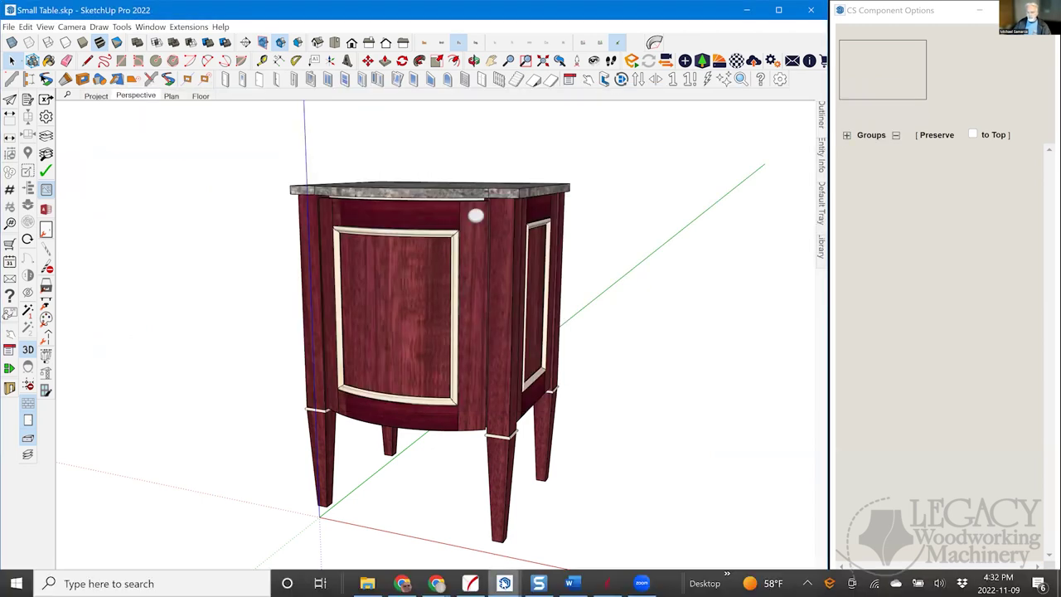
Start Aspire's DXF Batch Processor gadget and browse to the Small Table export folders
left_click(607, 584)
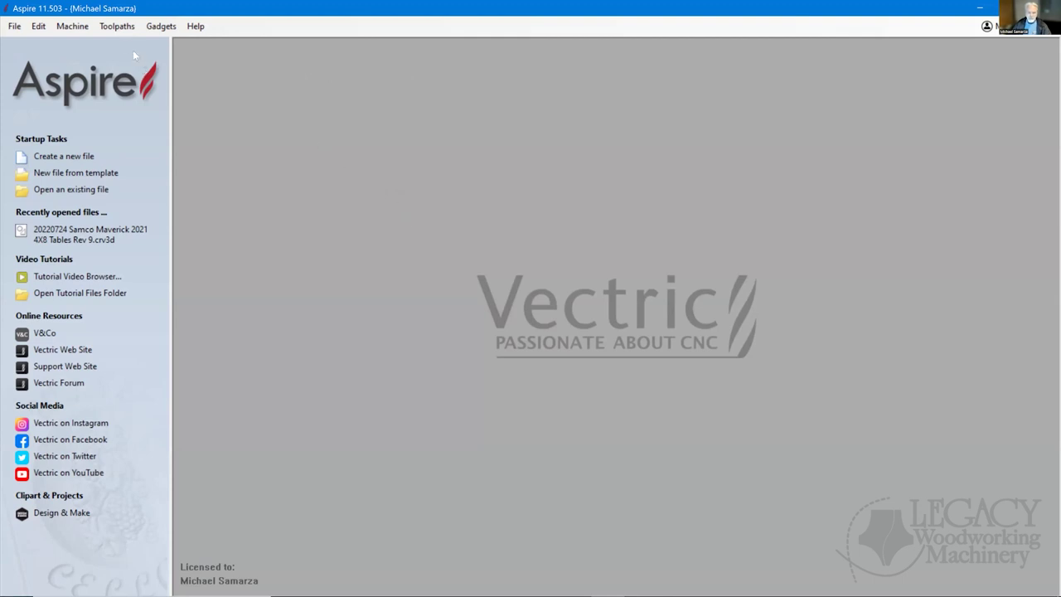
left_click(161, 26)
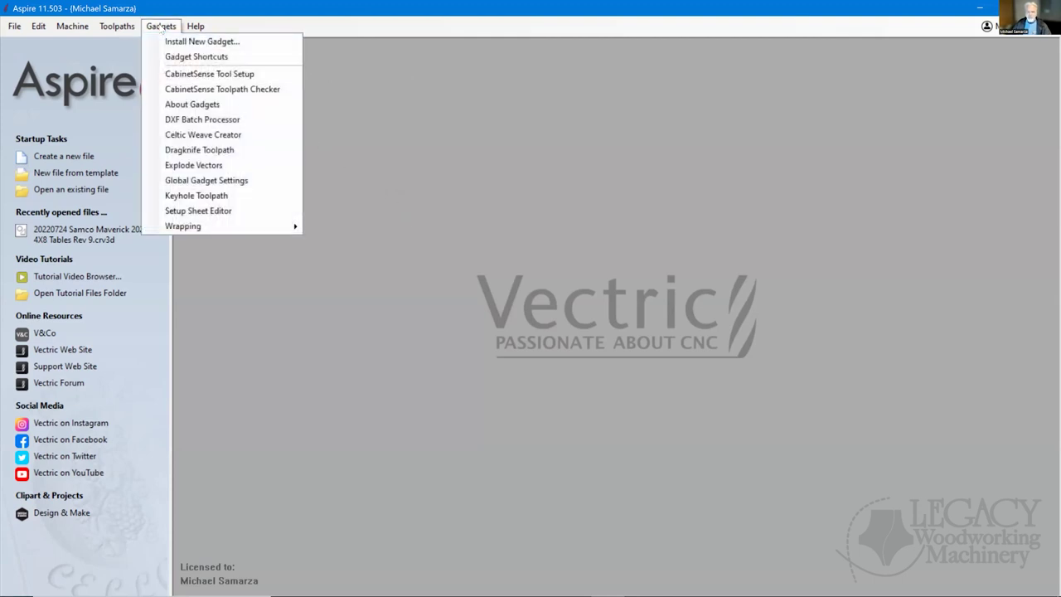
left_click(199, 120)
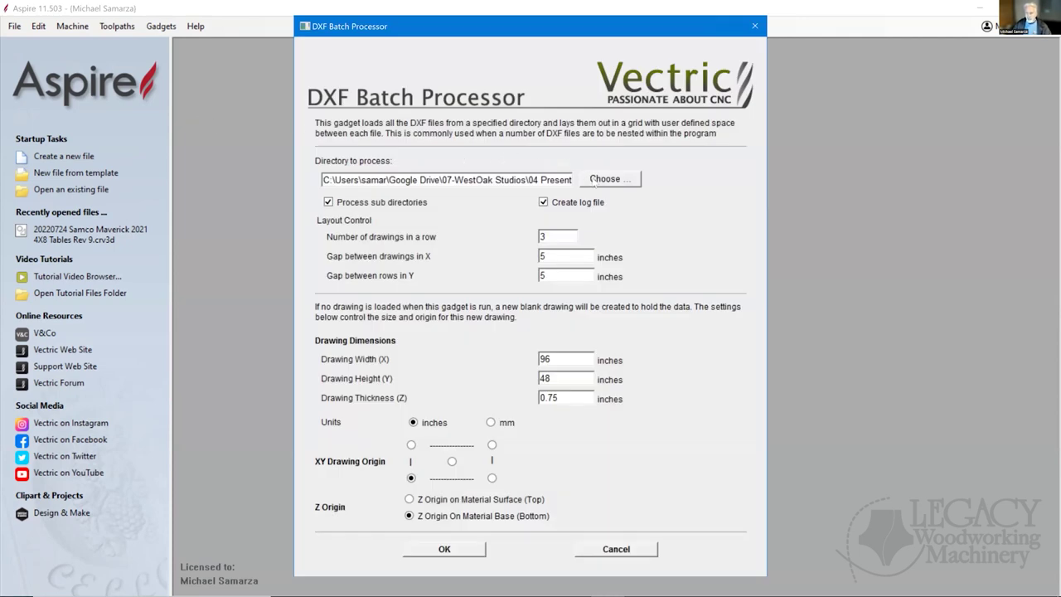
left_click(595, 180)
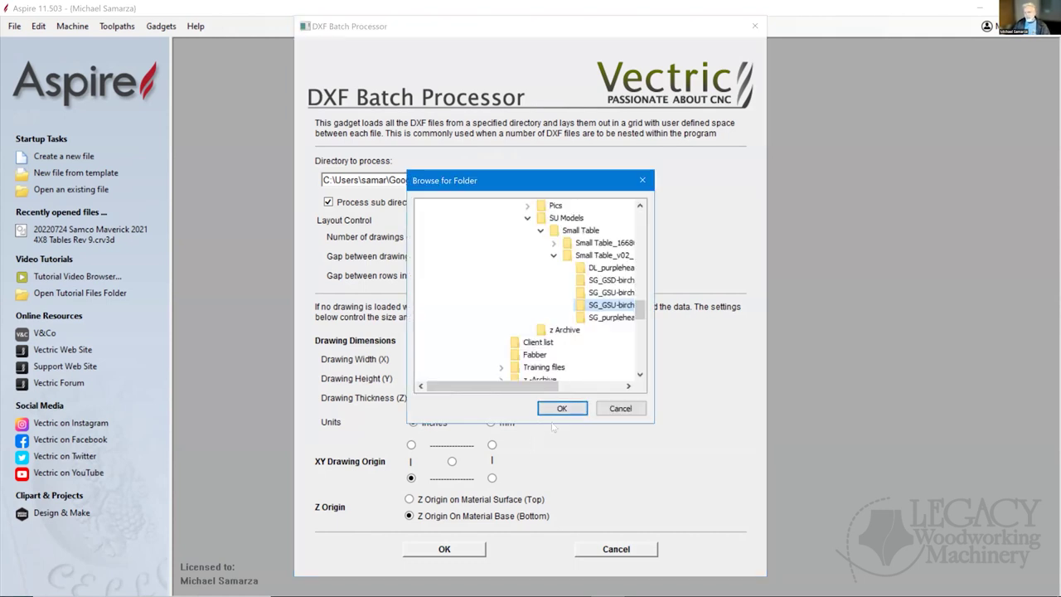
left_click(583, 387)
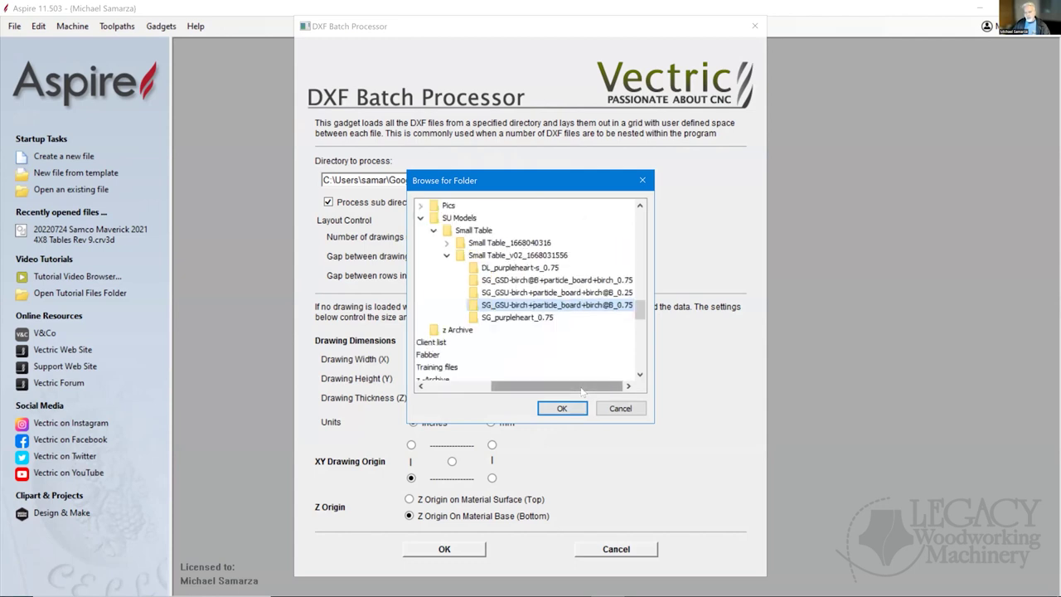
Bring the Small Table model back in SketchUp and turn it to show its side
mouse_move(584, 585)
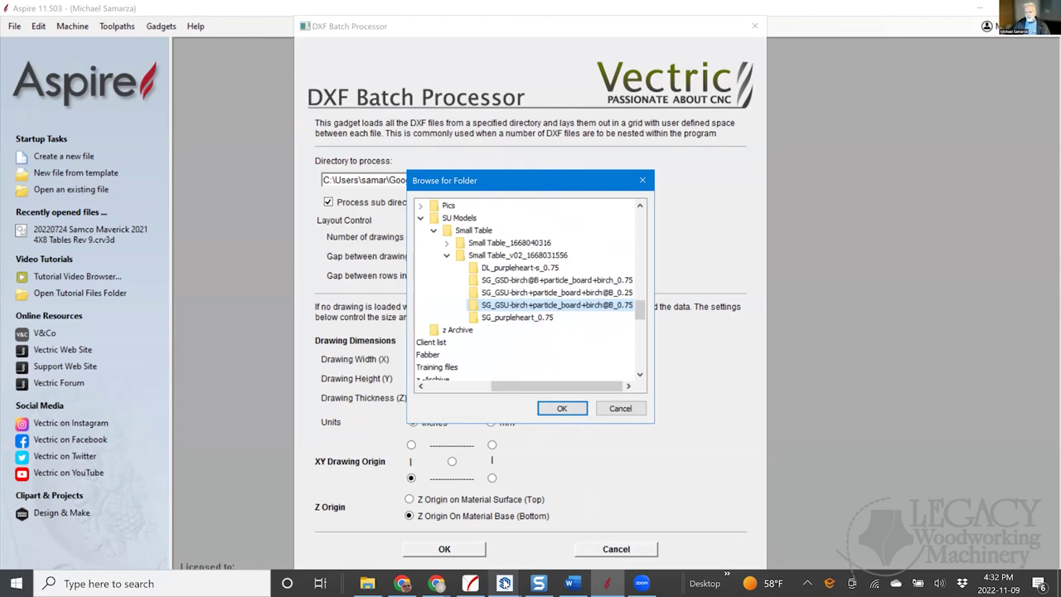
mouse_move(504, 583)
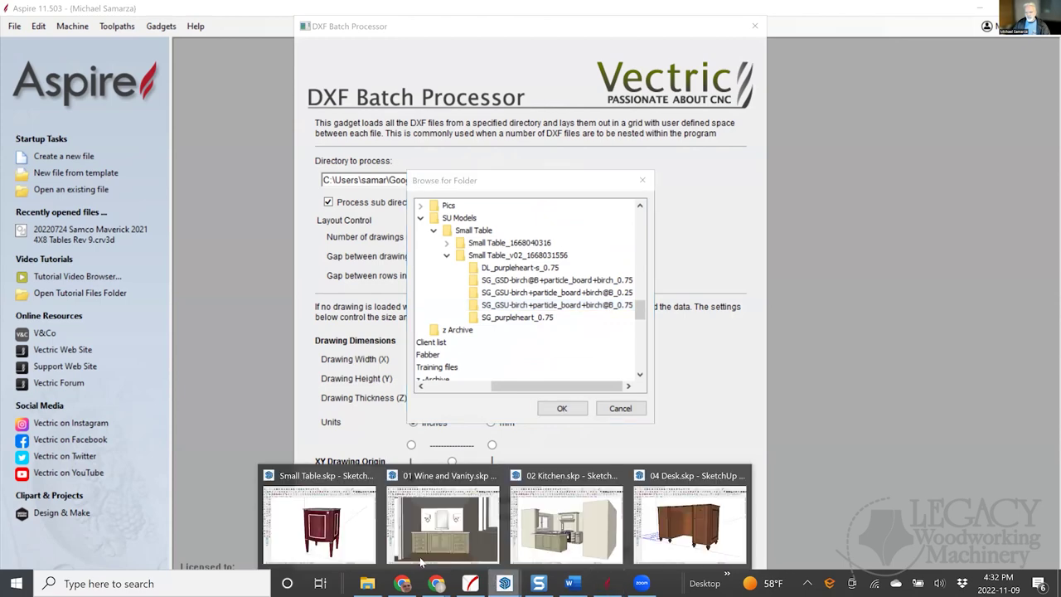
left_click(339, 536)
middle_click_drag(464, 320, 391, 356)
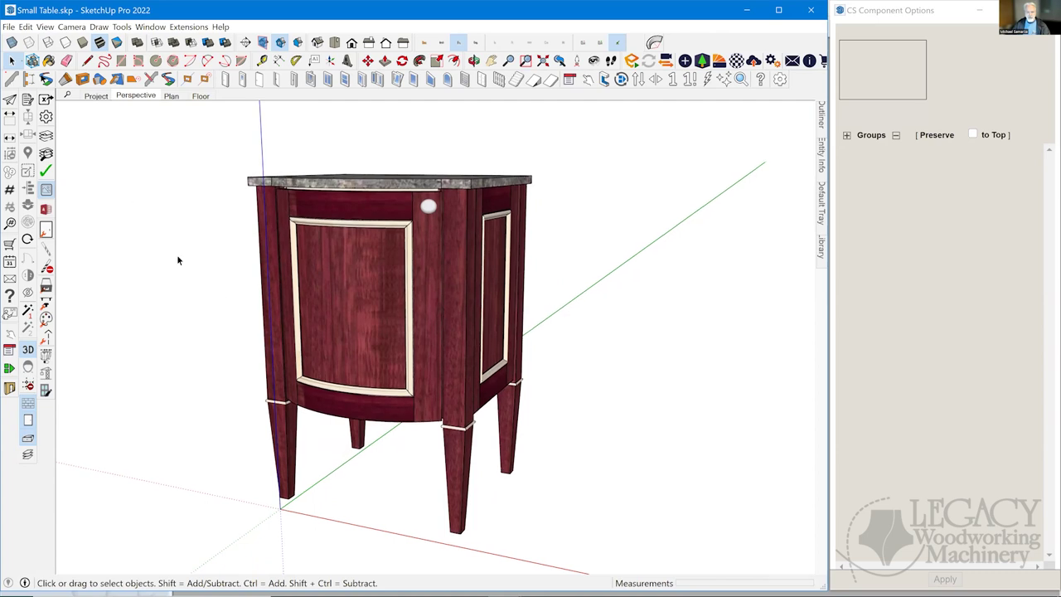
Inspect the cabinet's plywood underside and its CabinetSense material settings
middle_click_drag(348, 456, 383, 465)
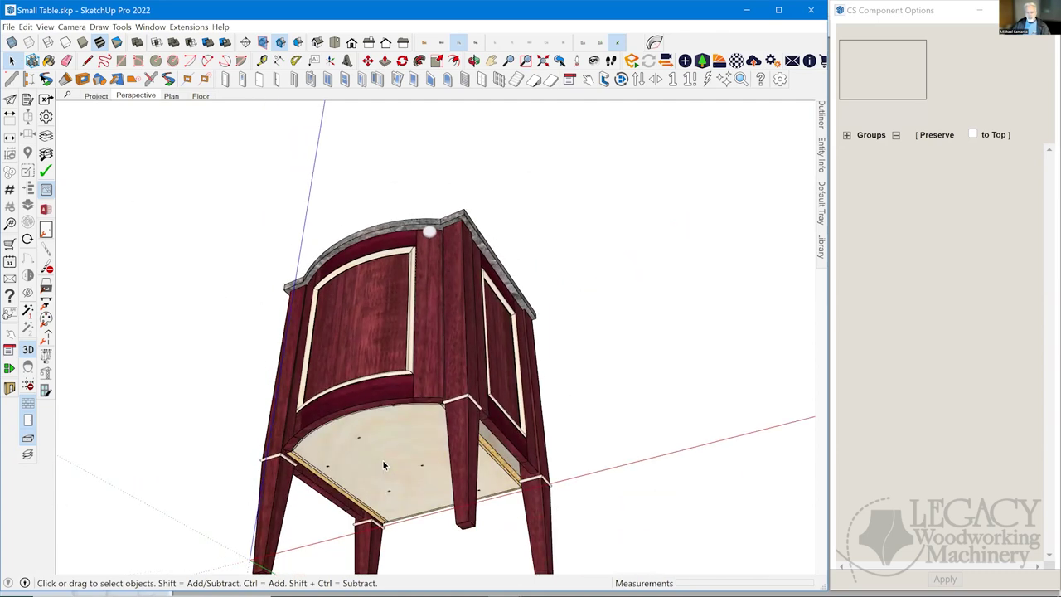
left_click(397, 481)
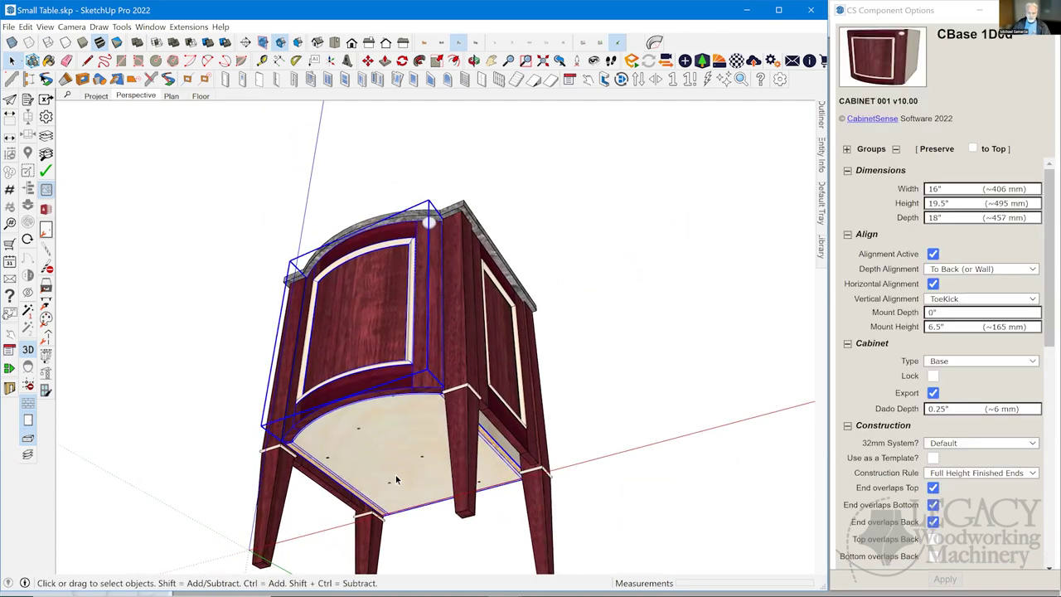
scroll(397, 411, "up", 2)
scroll(327, 278, "up", 2)
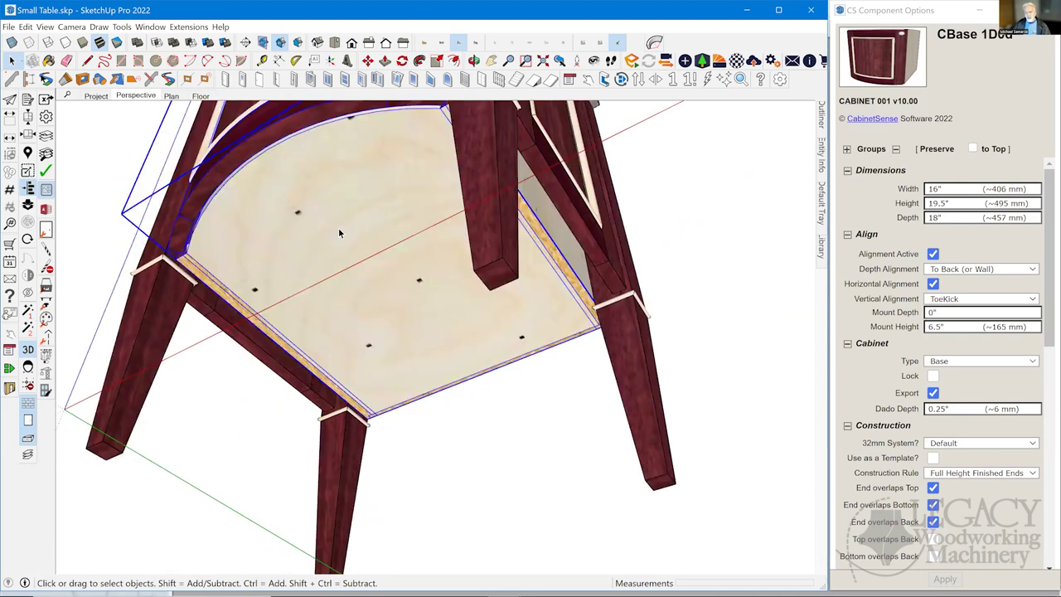
left_click(537, 441)
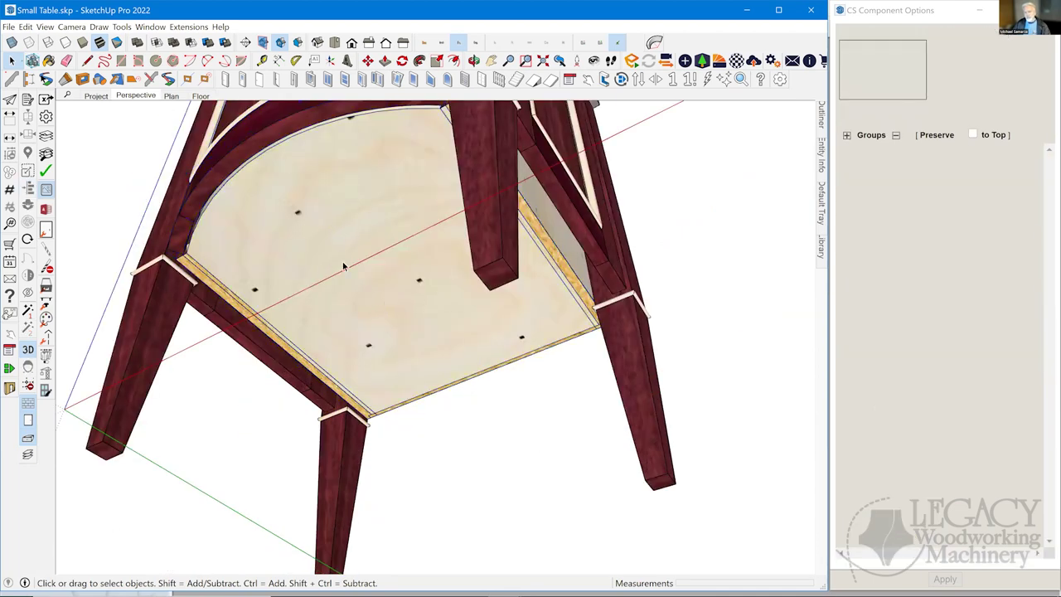
scroll(342, 253, "down", 2)
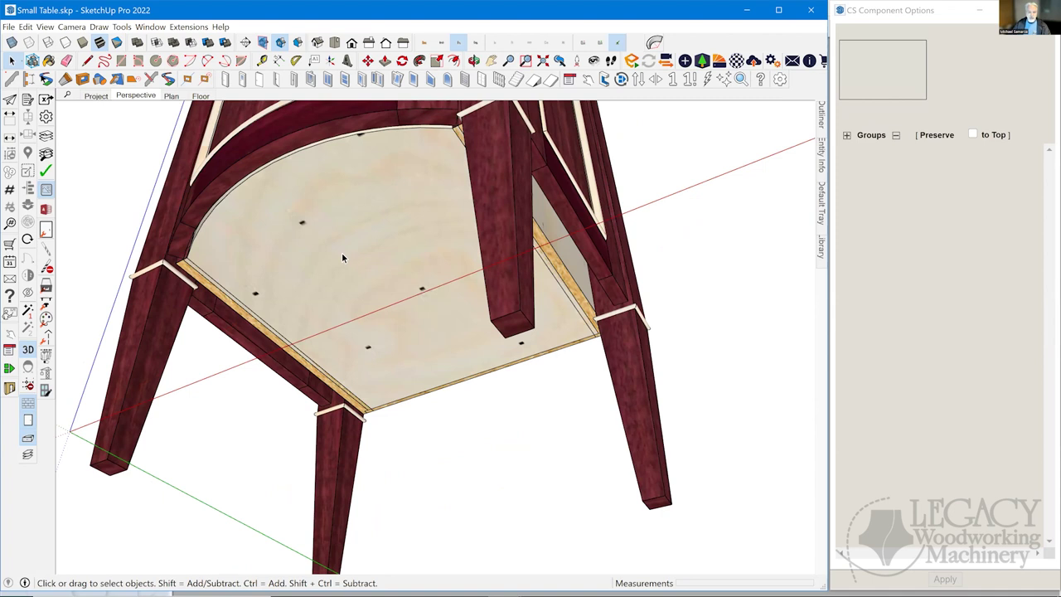
scroll(343, 259, "up", 2)
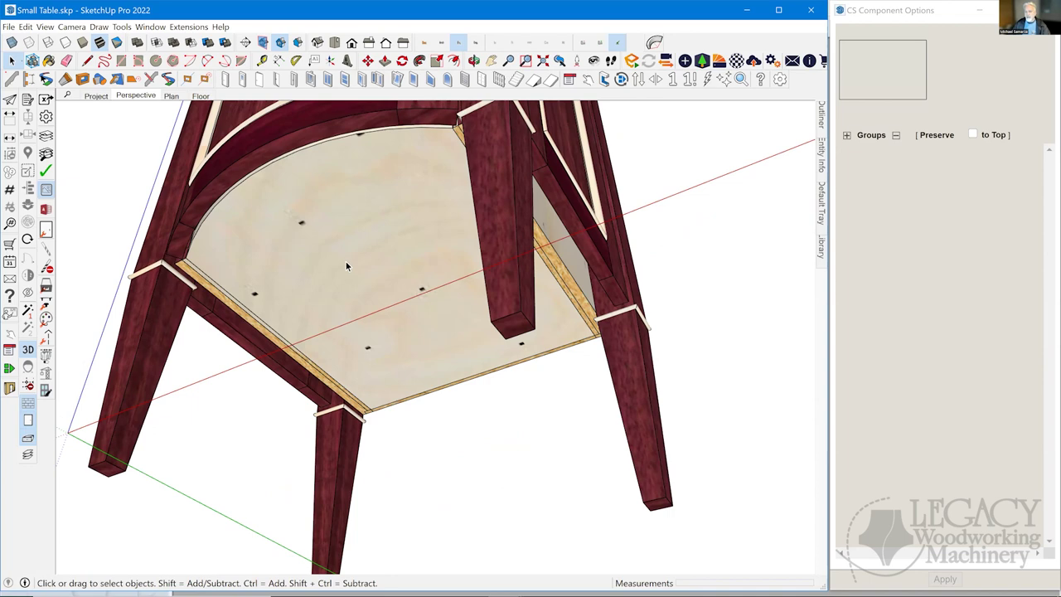
Review the cabinet's Component Options materials from a low side view of the legs
middle_click_drag(369, 282, 394, 332)
left_click(393, 333)
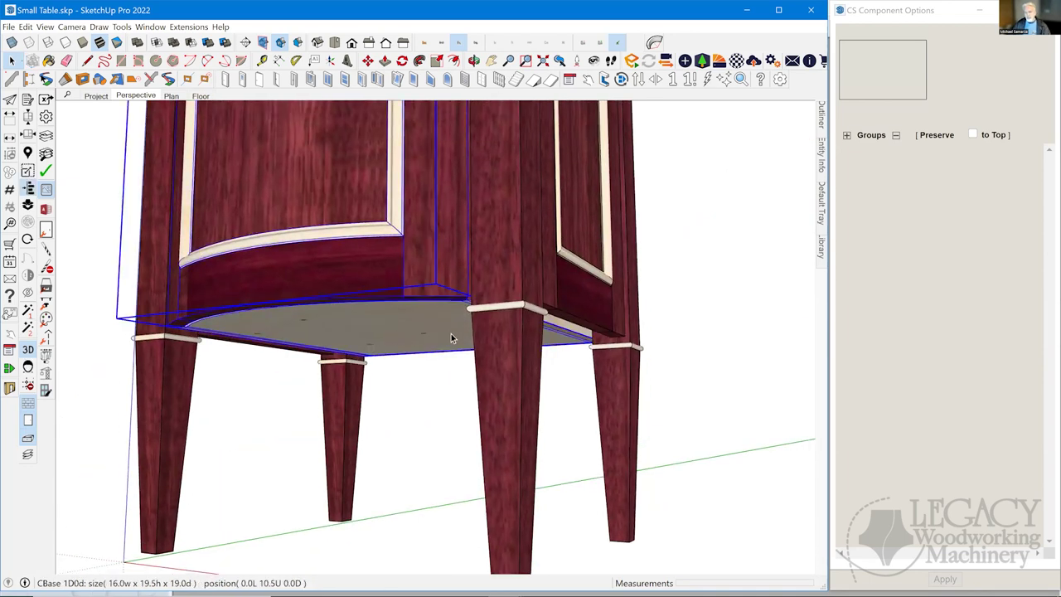
scroll(966, 383, "down", 1)
scroll(966, 384, "down", 10)
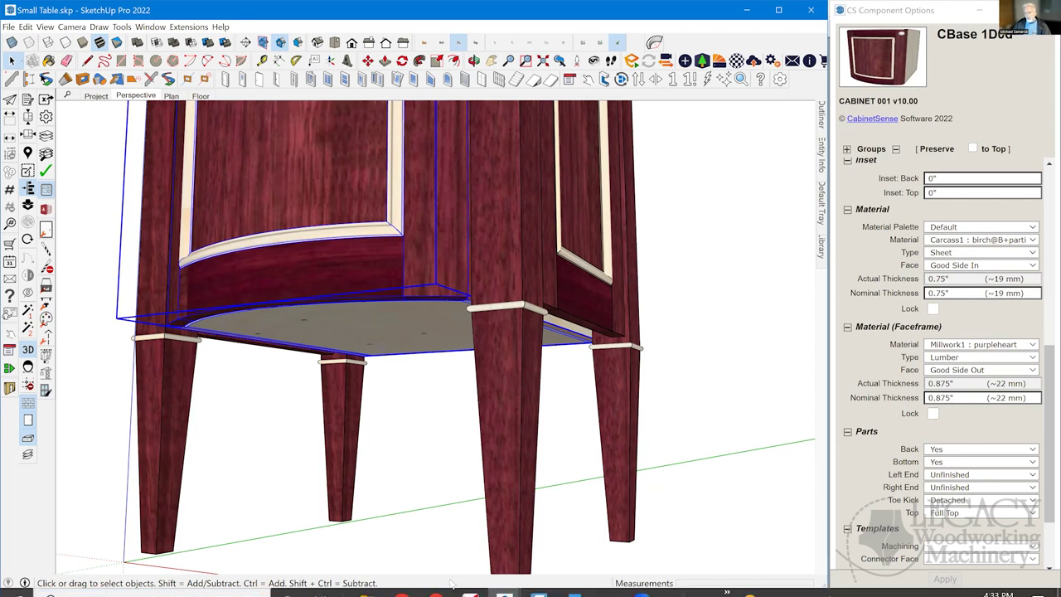
Return to Aspire's DXF Batch Processor folder browser
mouse_move(451, 585)
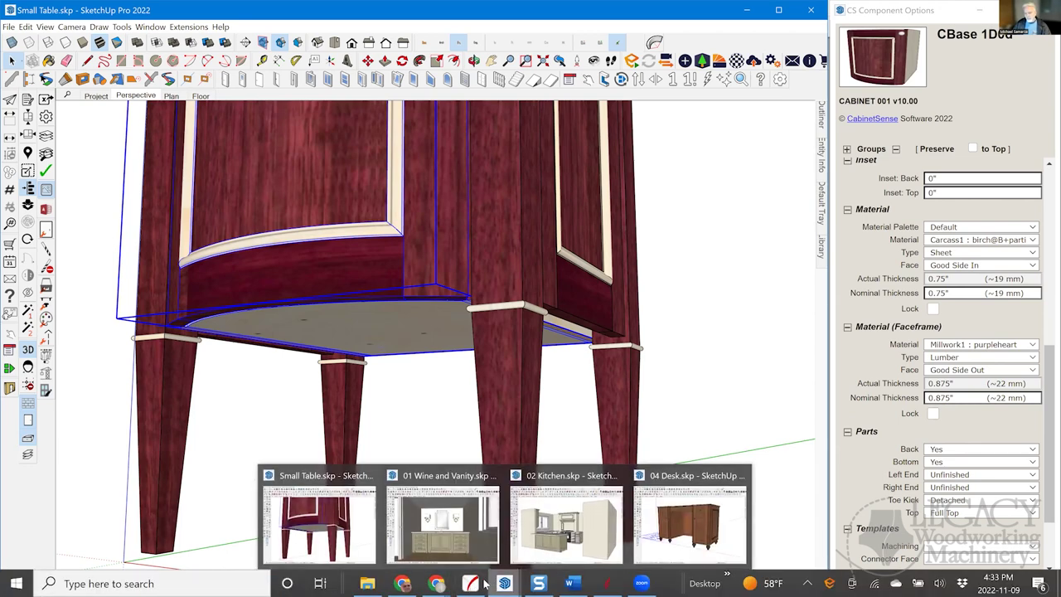
mouse_move(609, 584)
left_click(592, 509)
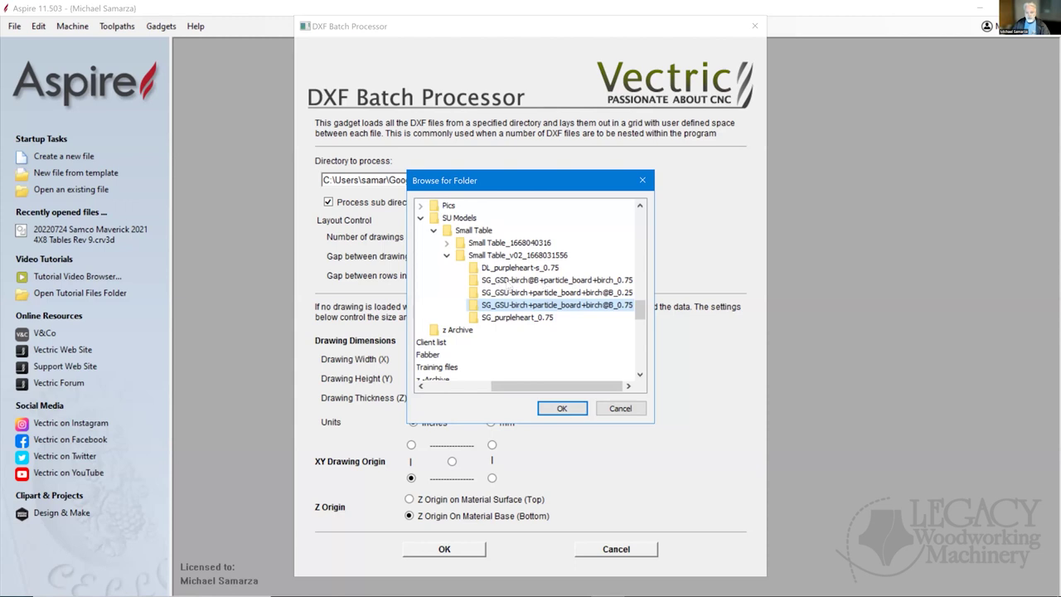
Batch-process the SG_GSD-birch@B+particle_board+birch_0.75 folder into a new default 96 x 48 job
left_click(508, 280)
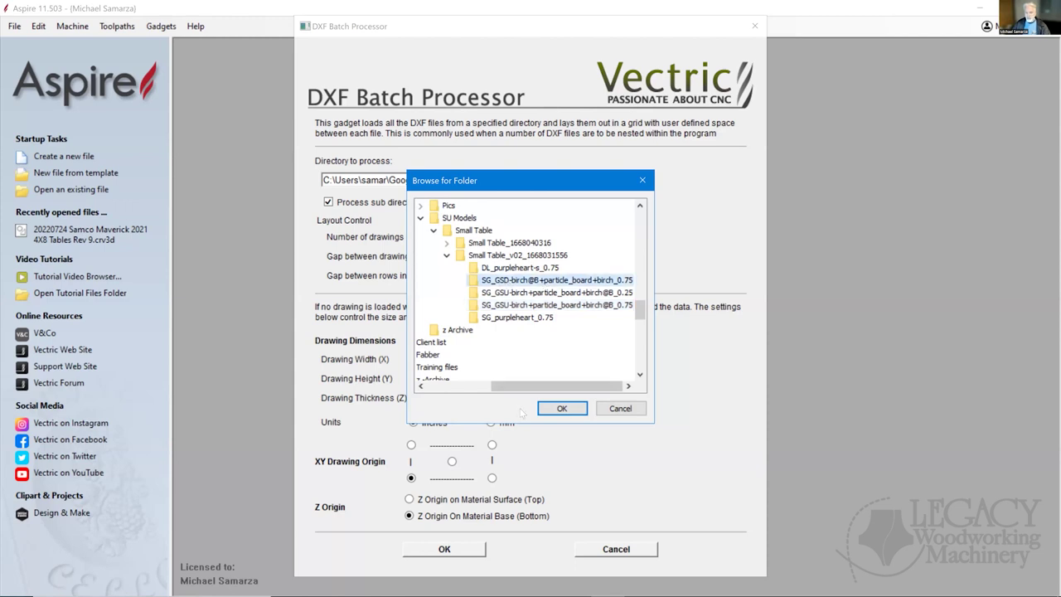
left_click(556, 406)
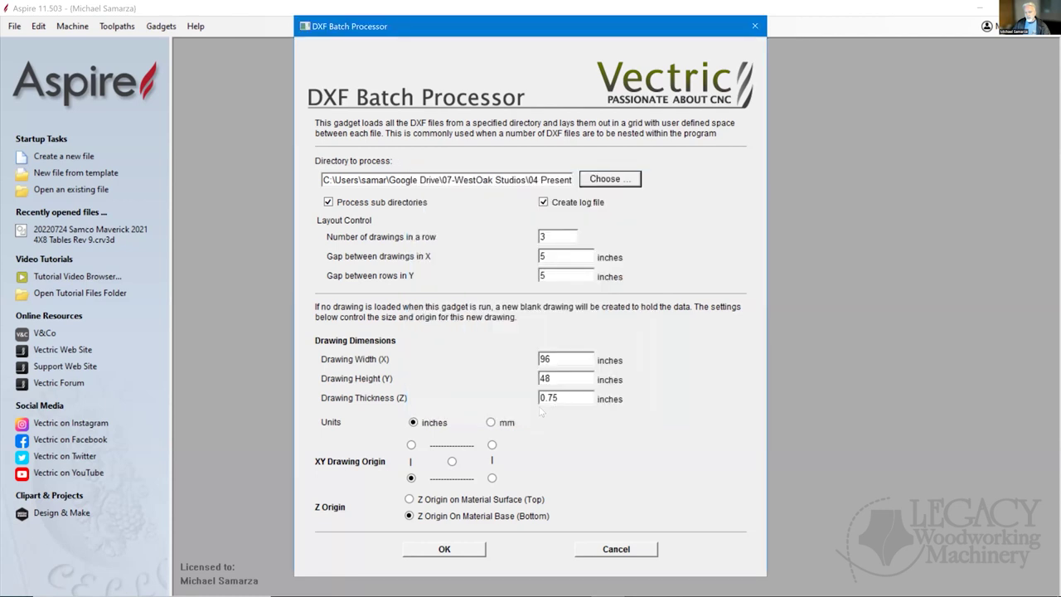
left_click(445, 553)
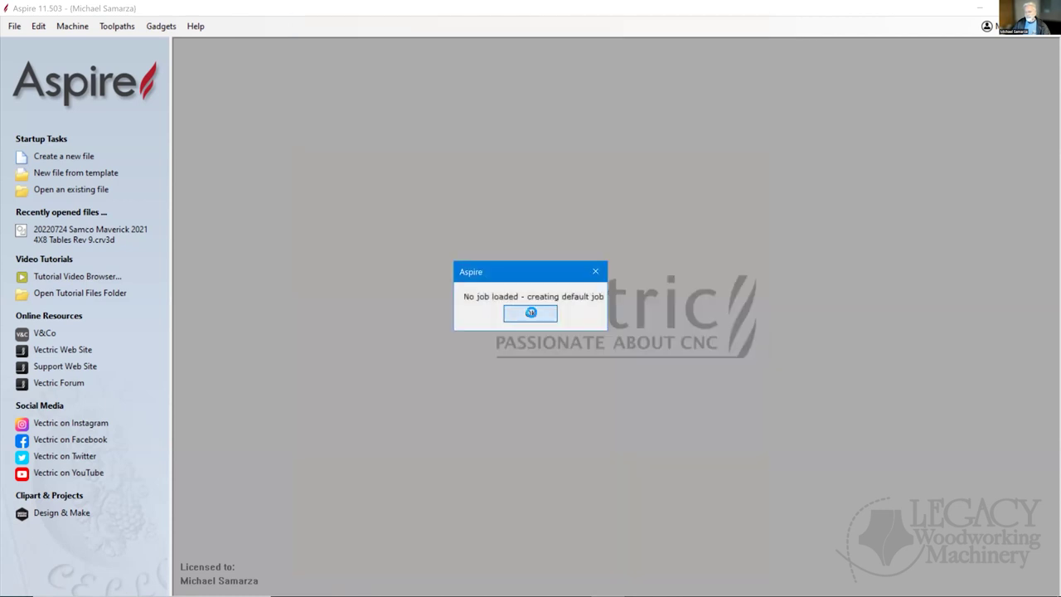
left_click(531, 311)
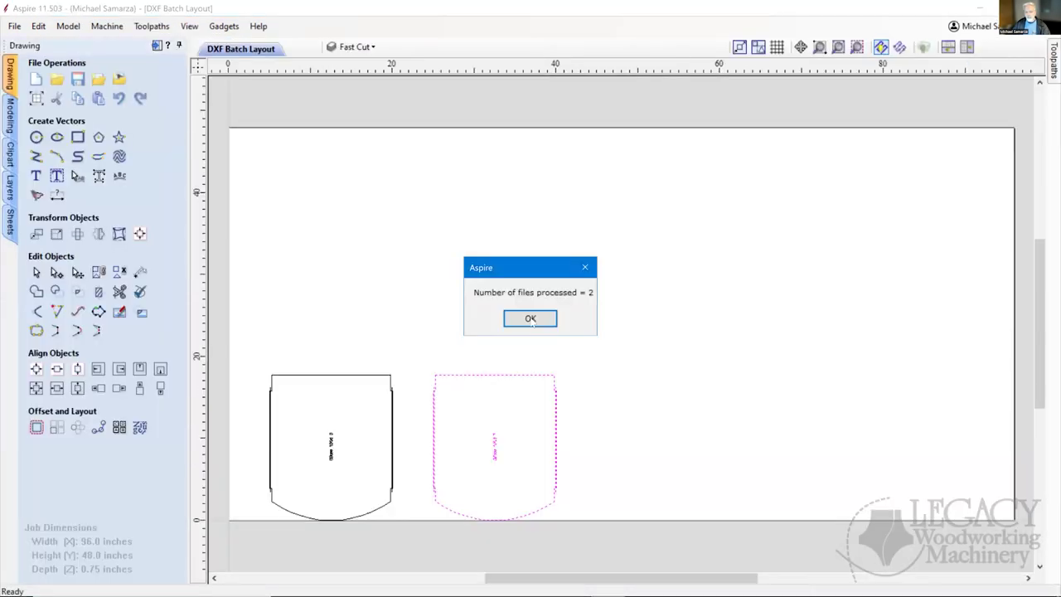
Select both imported cabinet parts and drag them up near the sheet's top edge
left_click(531, 320)
left_click_drag(239, 347, 620, 535)
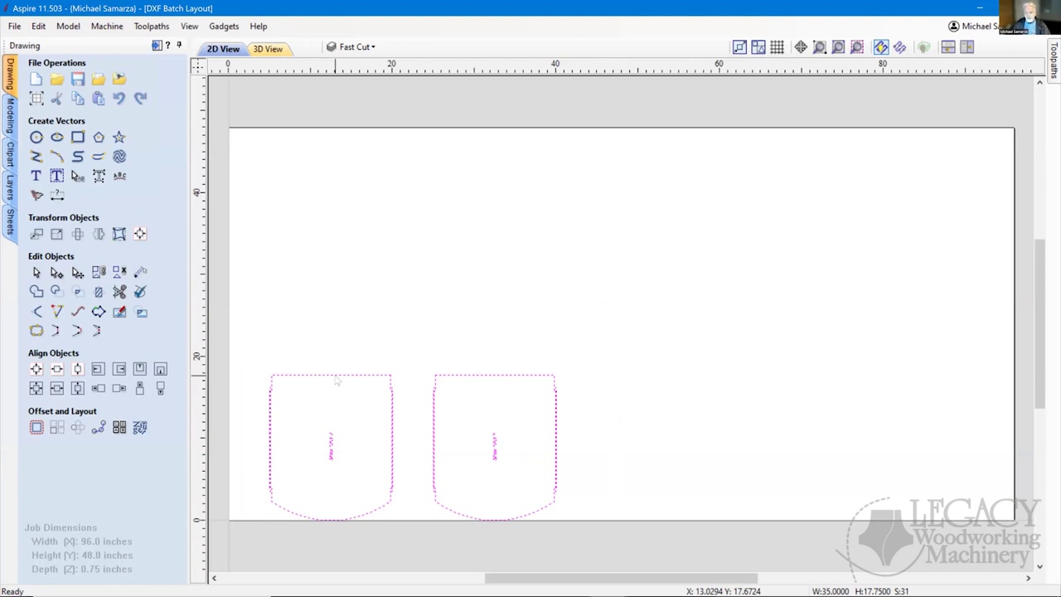
left_click(337, 375)
left_click_drag(338, 374, 338, 153)
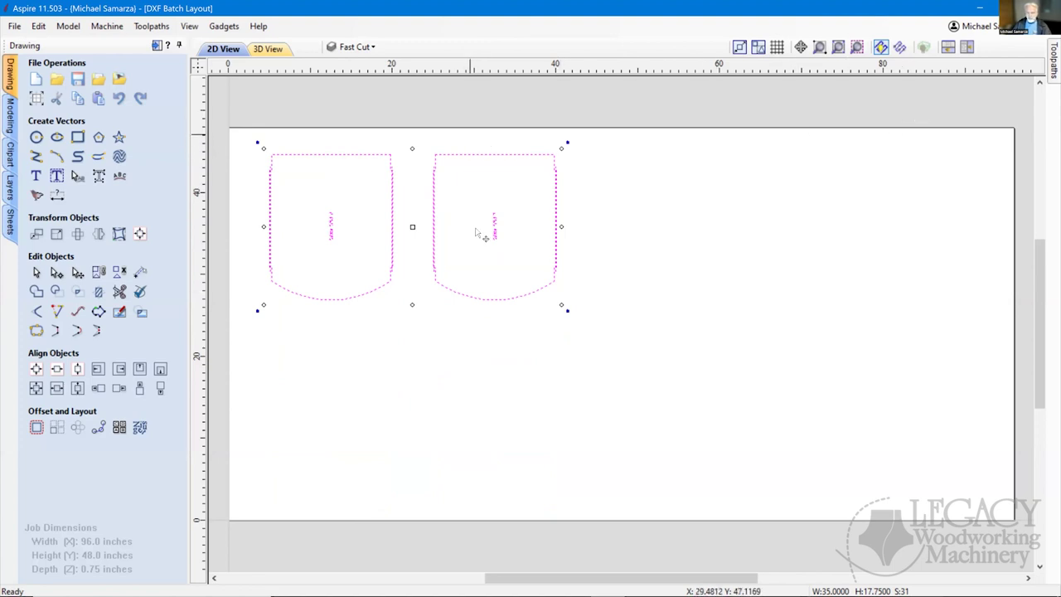
Rerun the DXF Batch Processor on the chosen folder, adding three parts along the sheet's bottom
left_click(224, 28)
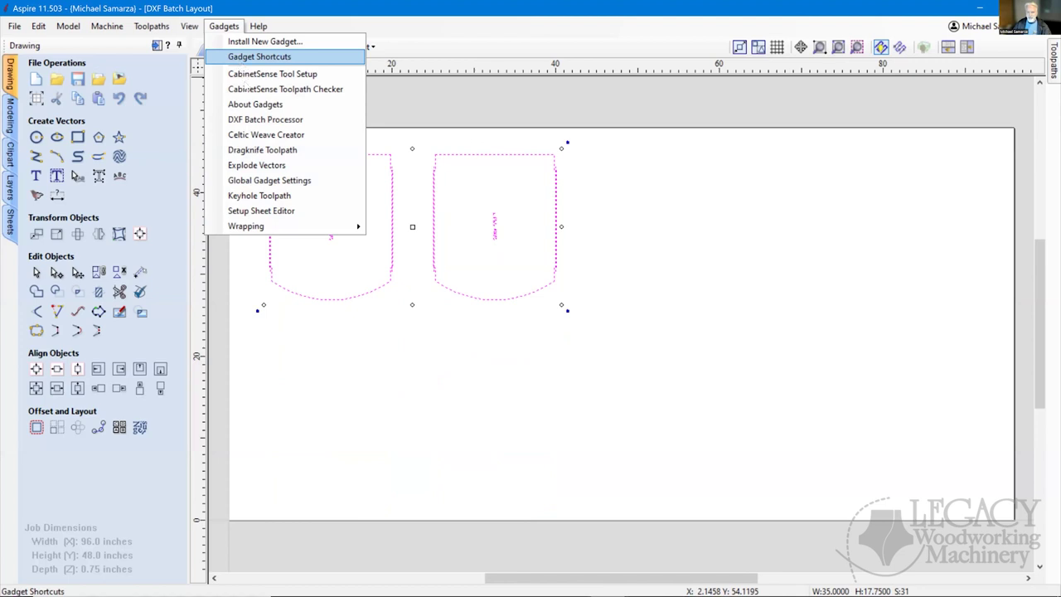
left_click(251, 122)
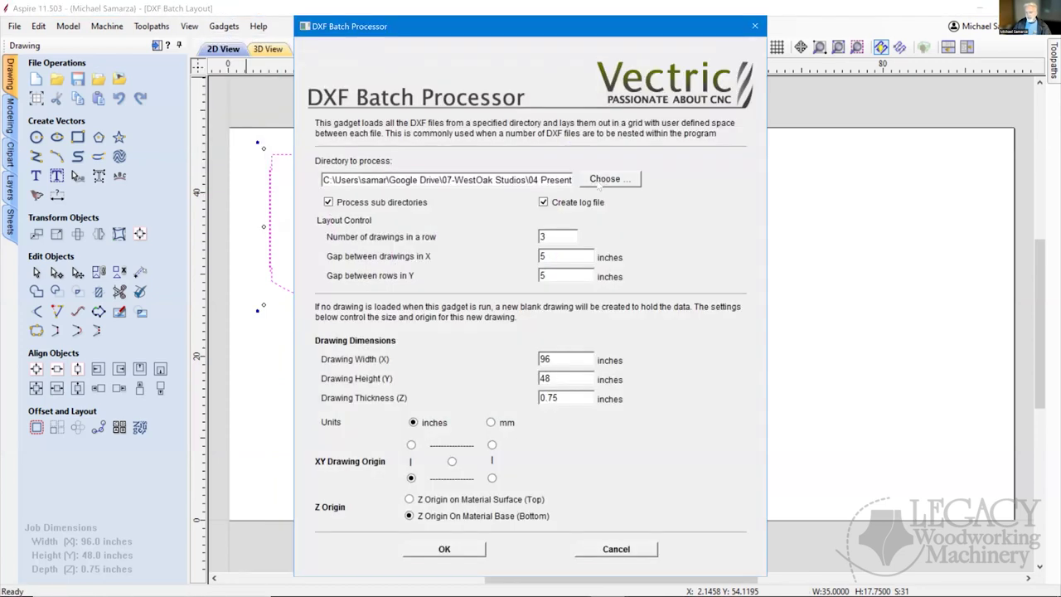
left_click(605, 180)
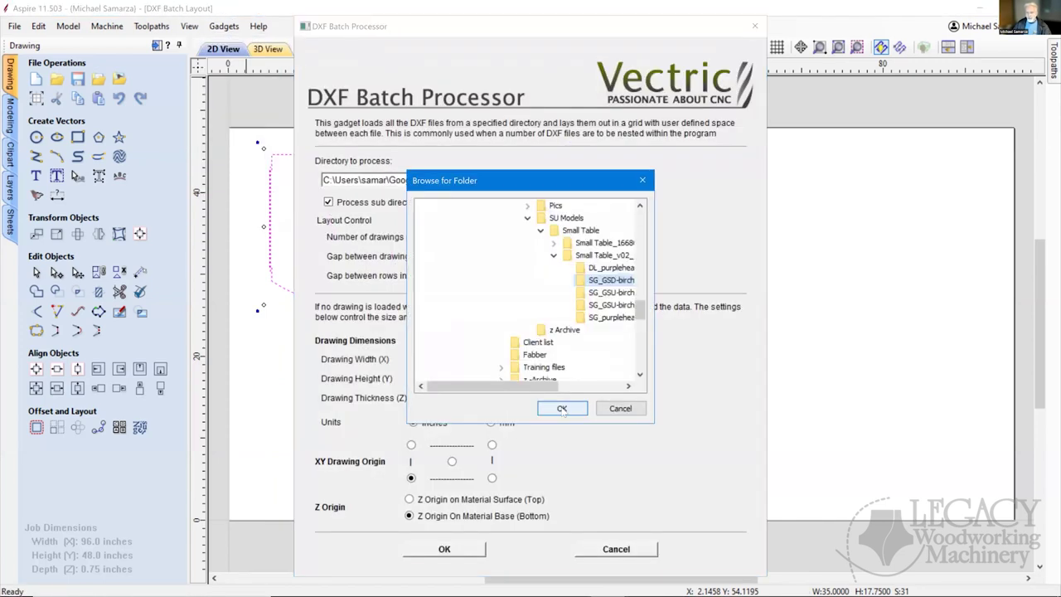
left_click(568, 386)
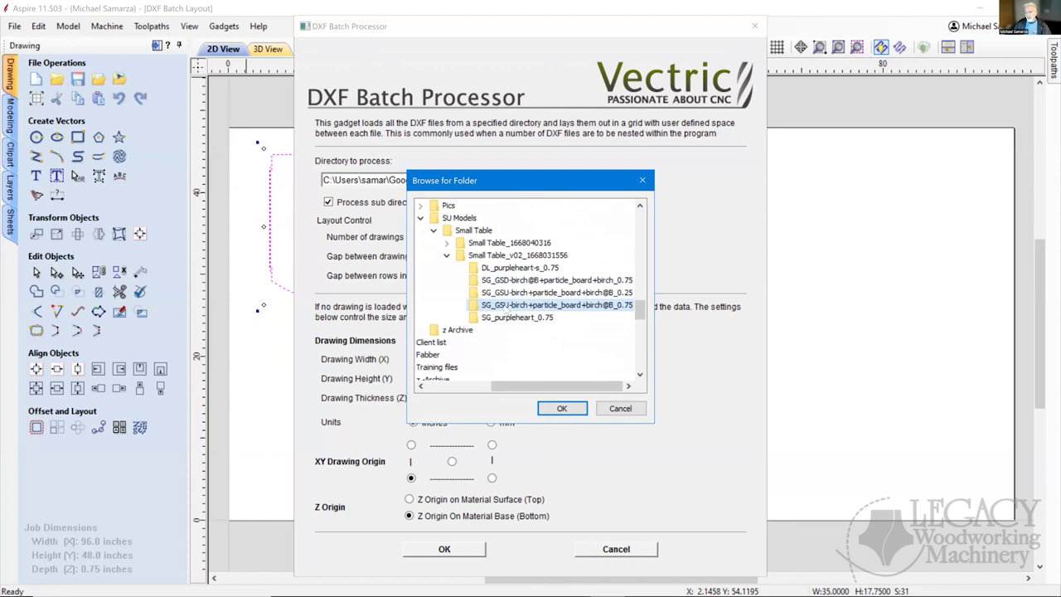
left_click(445, 550)
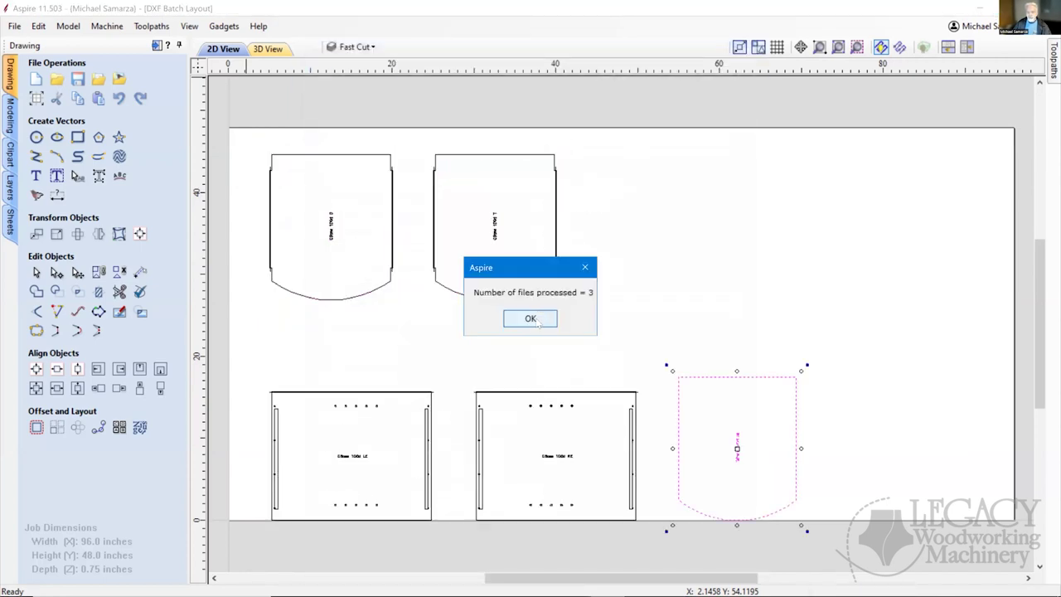
left_click(532, 320)
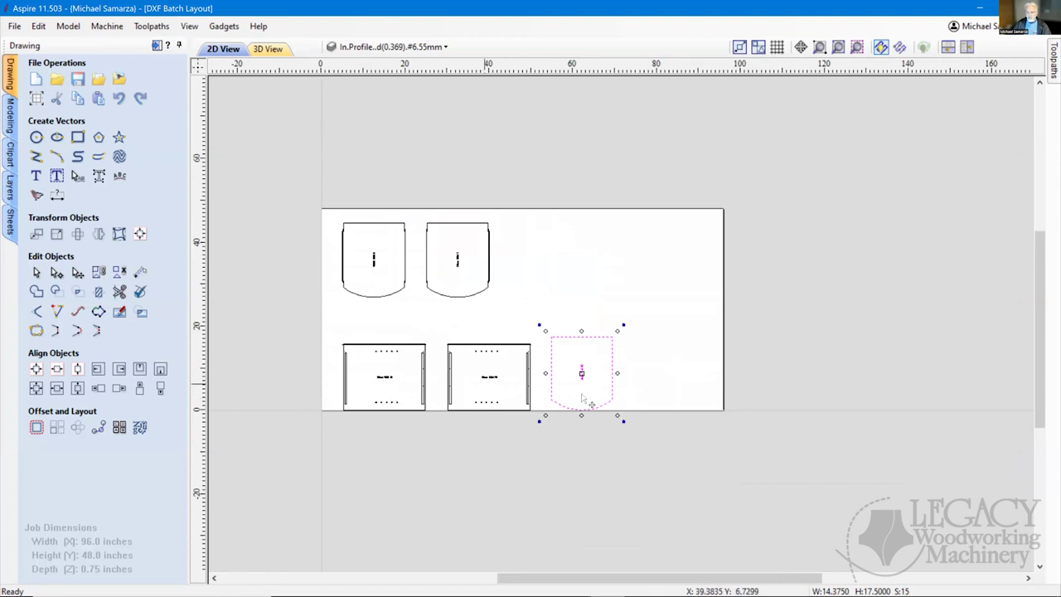
scroll(605, 396, "up", 2)
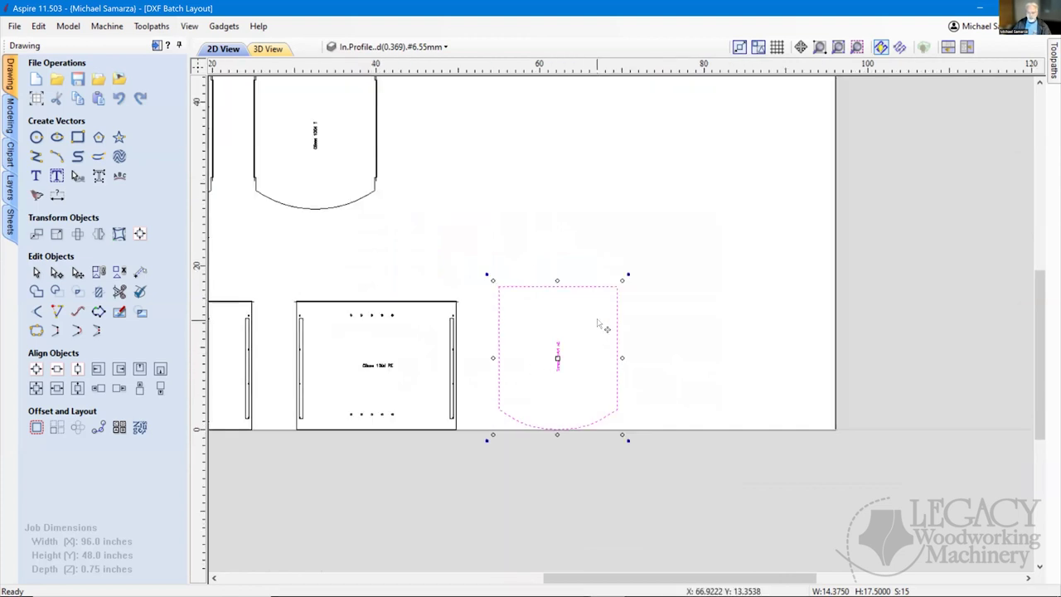
scroll(598, 323, "down", 1)
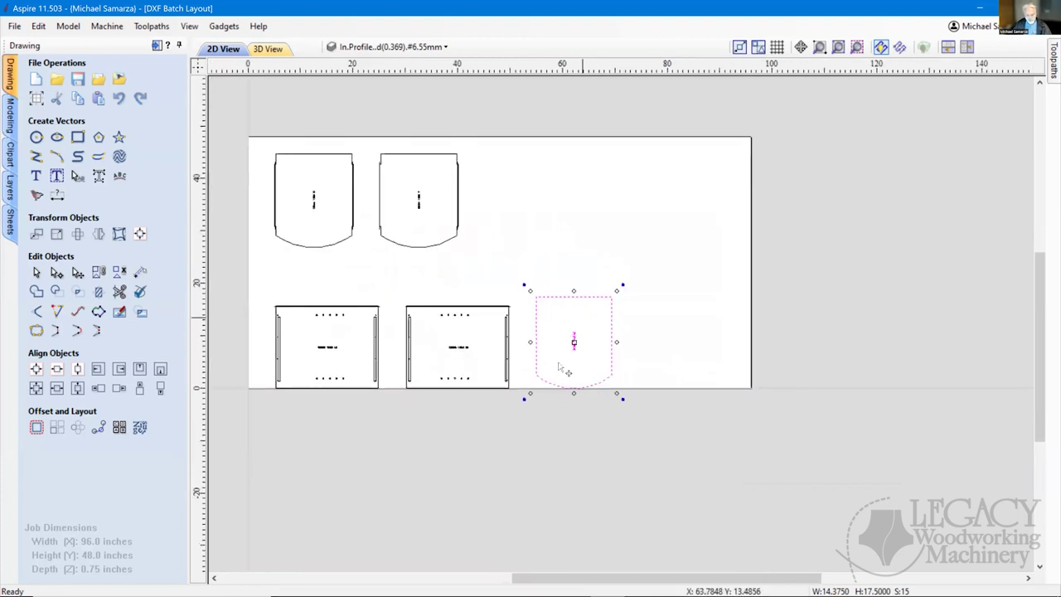
left_click(224, 26)
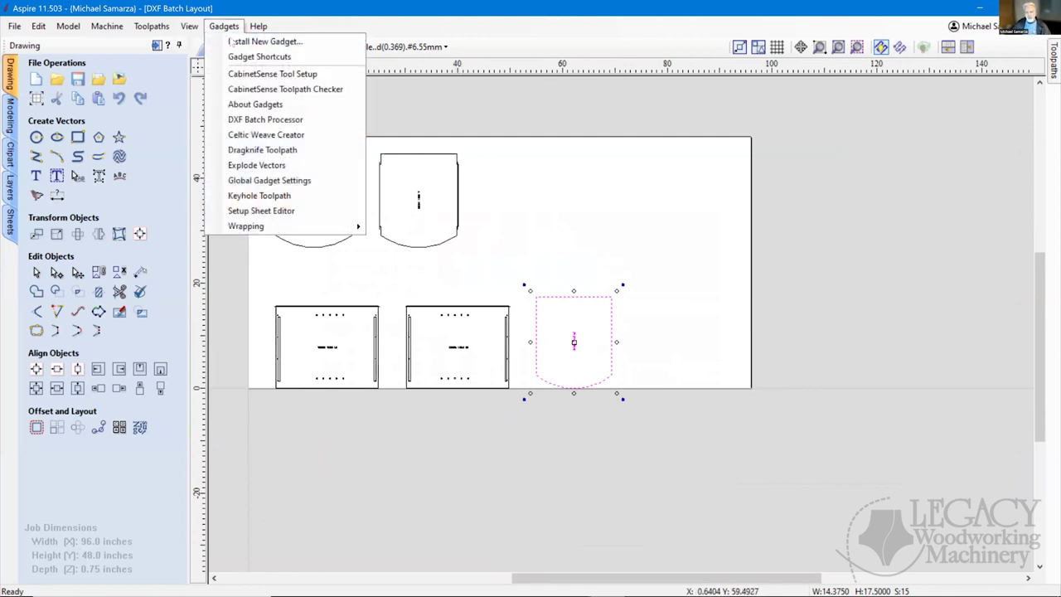
Load the 20220501 0.75 Melamine rough-and-pencil template without layers and assign its profile tool
left_click(261, 88)
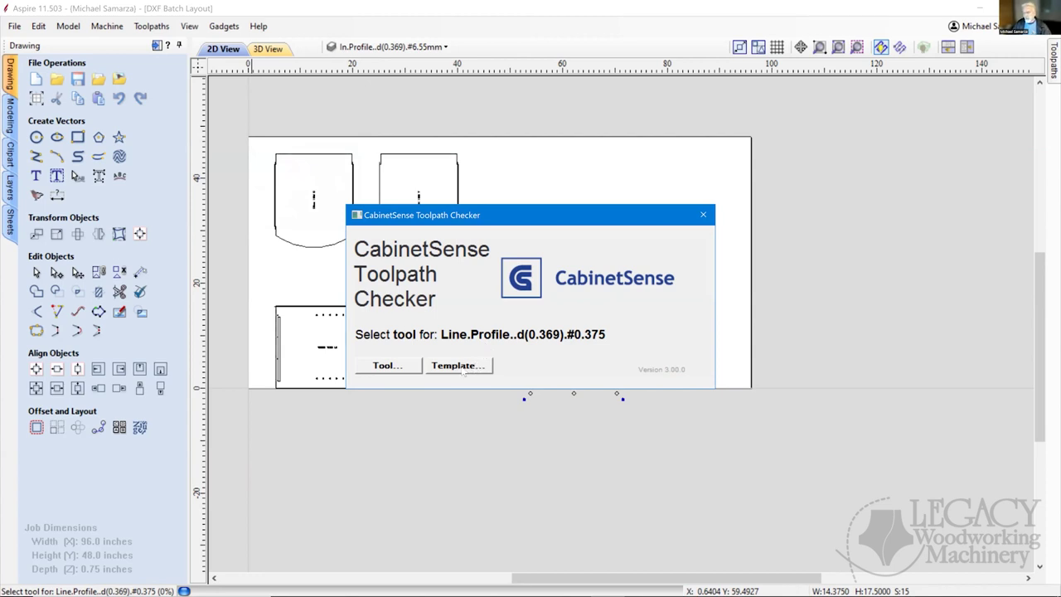
left_click(464, 372)
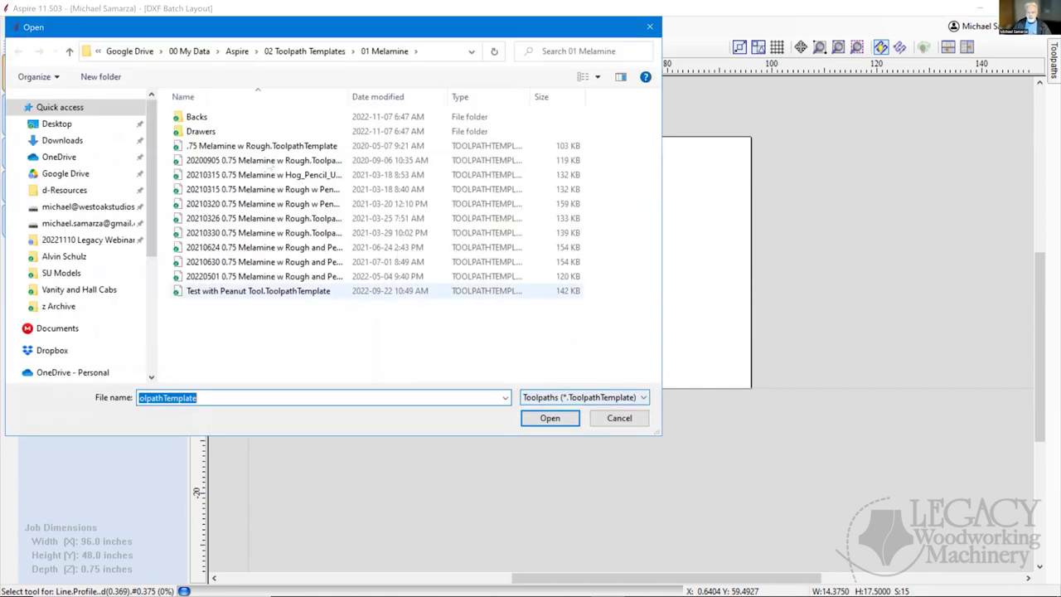
left_click(254, 278)
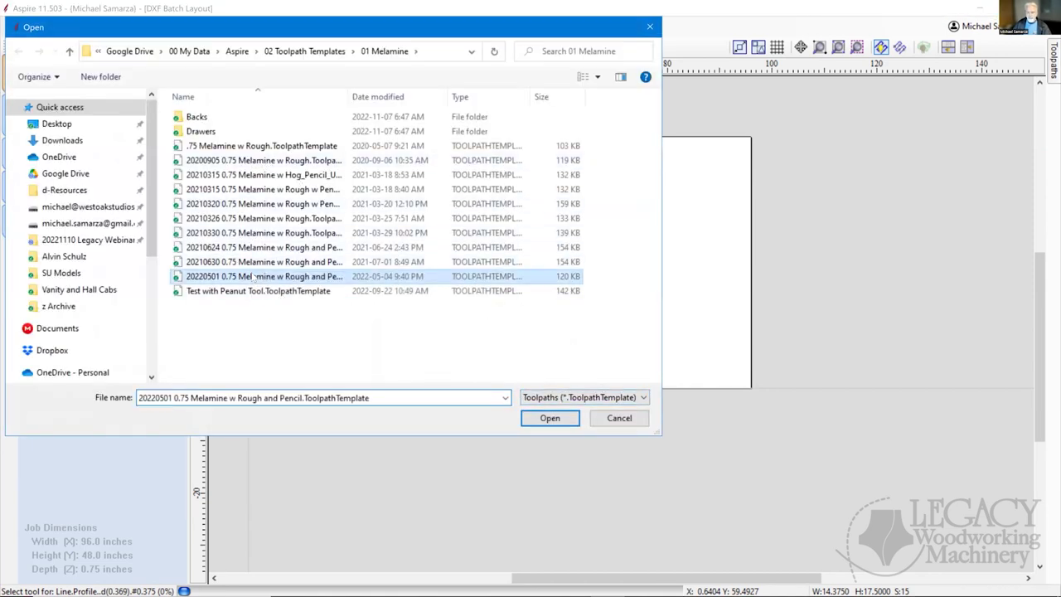
left_click(530, 412)
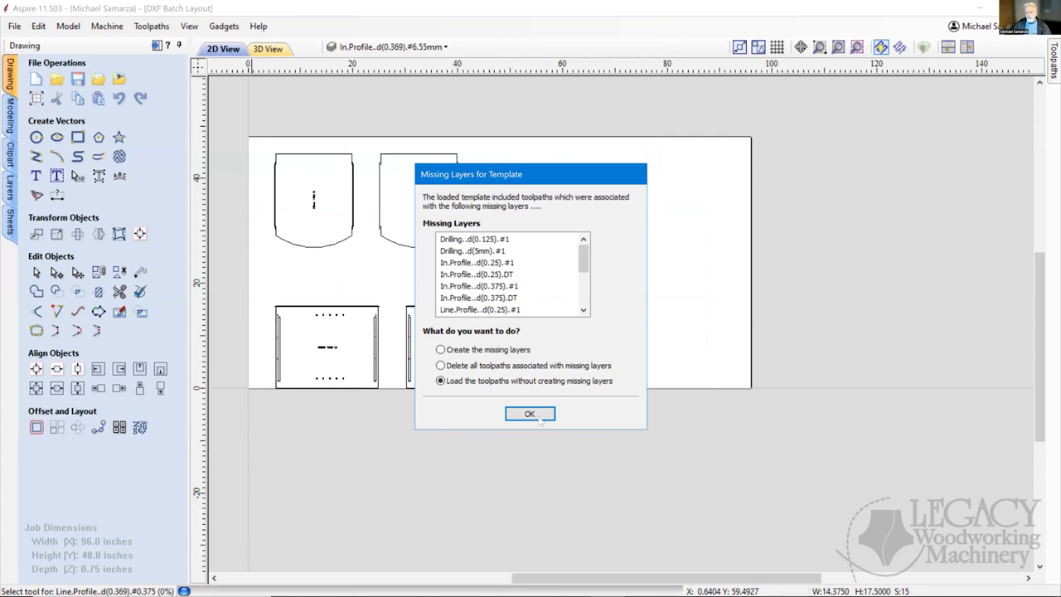
left_click(539, 416)
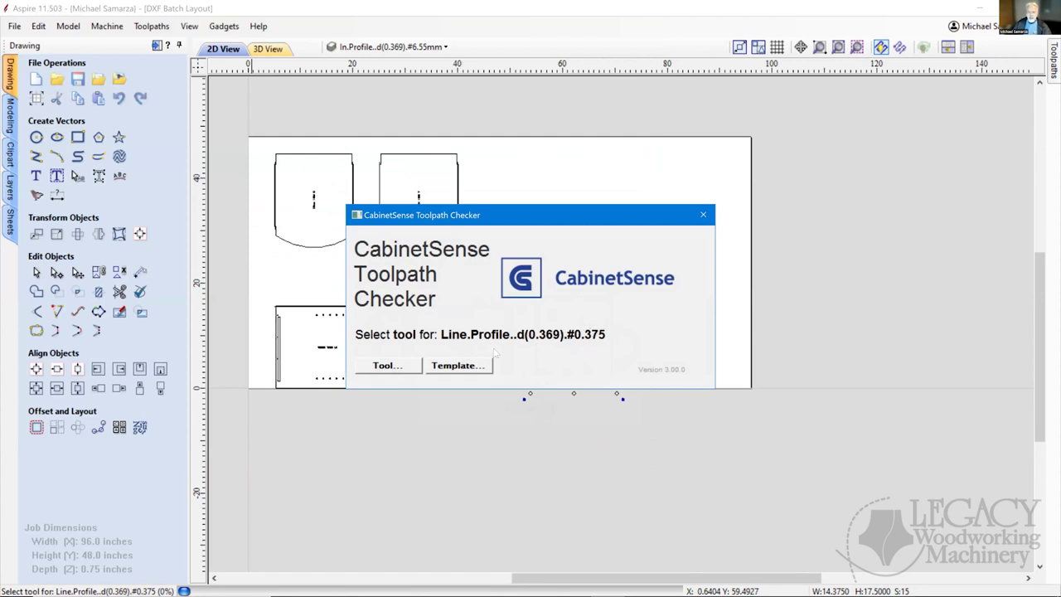
left_click(401, 371)
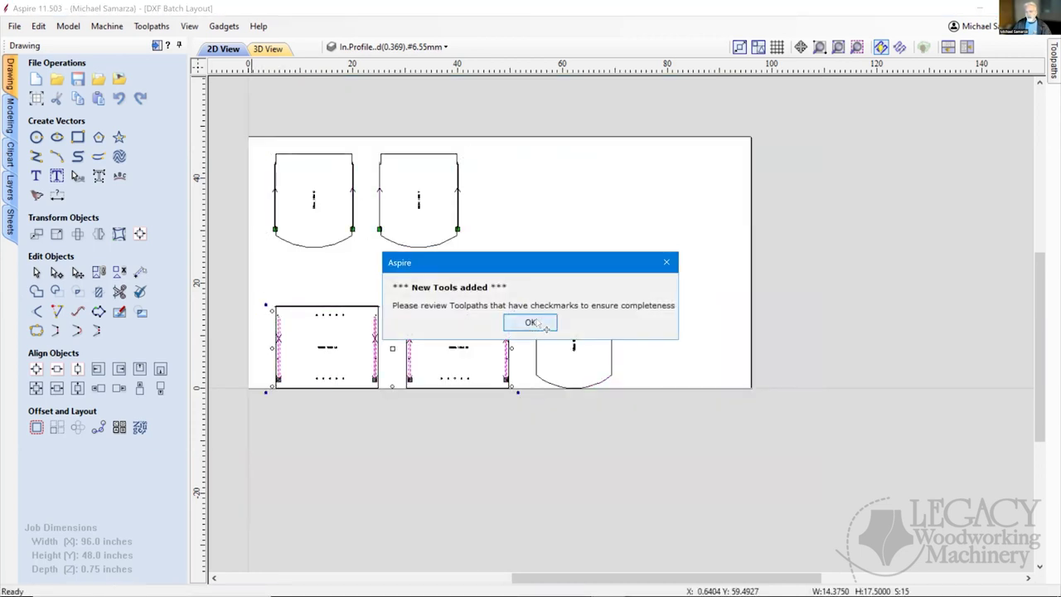
left_click(535, 325)
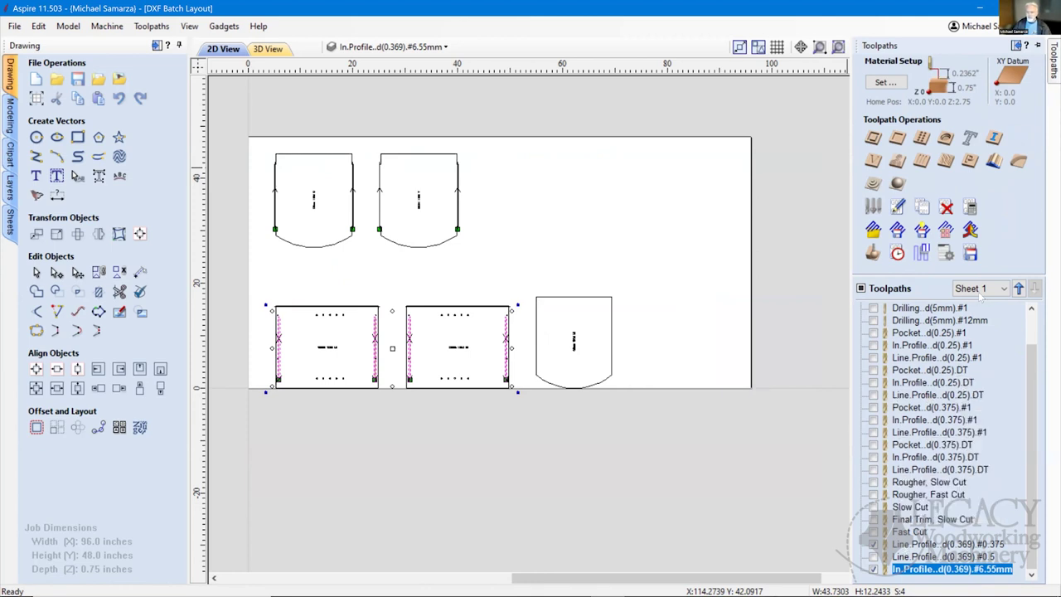
Recalculate all toolpaths, accepting the cut-through warning, and keep the toolpath list docked
left_click(971, 208)
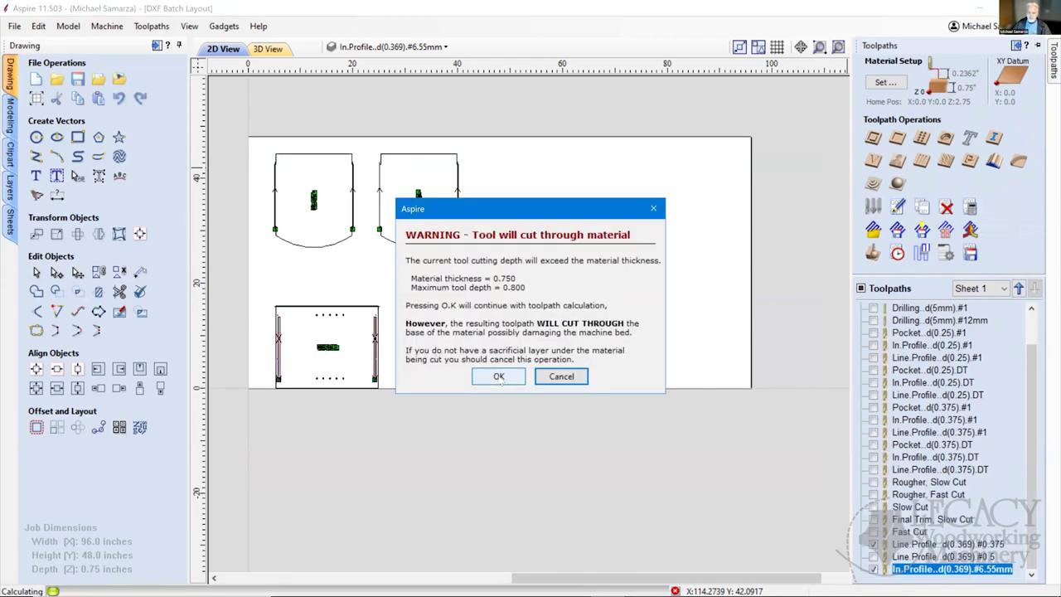
left_click(499, 376)
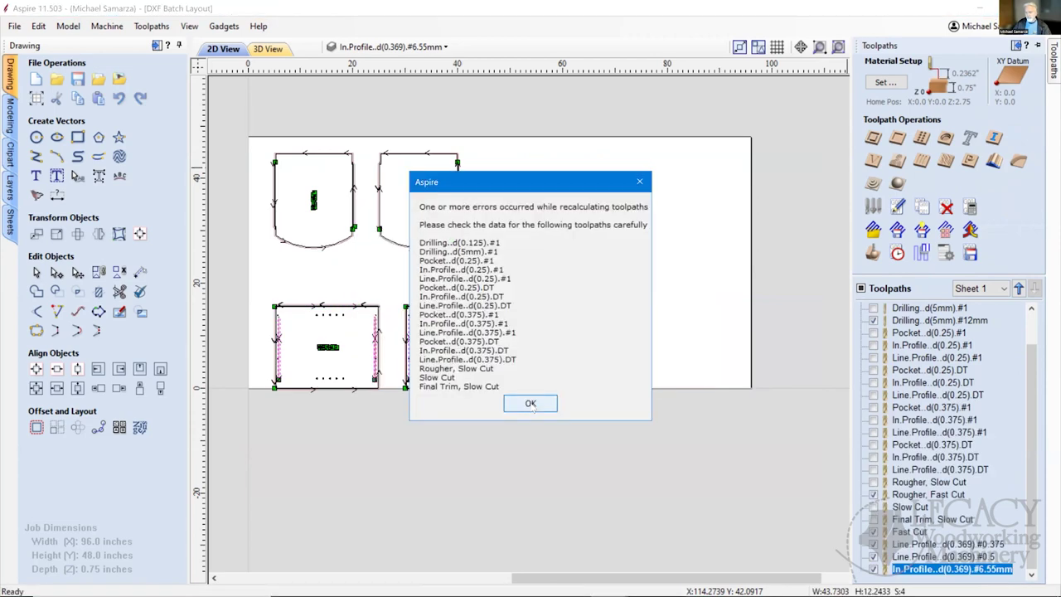
left_click(530, 404)
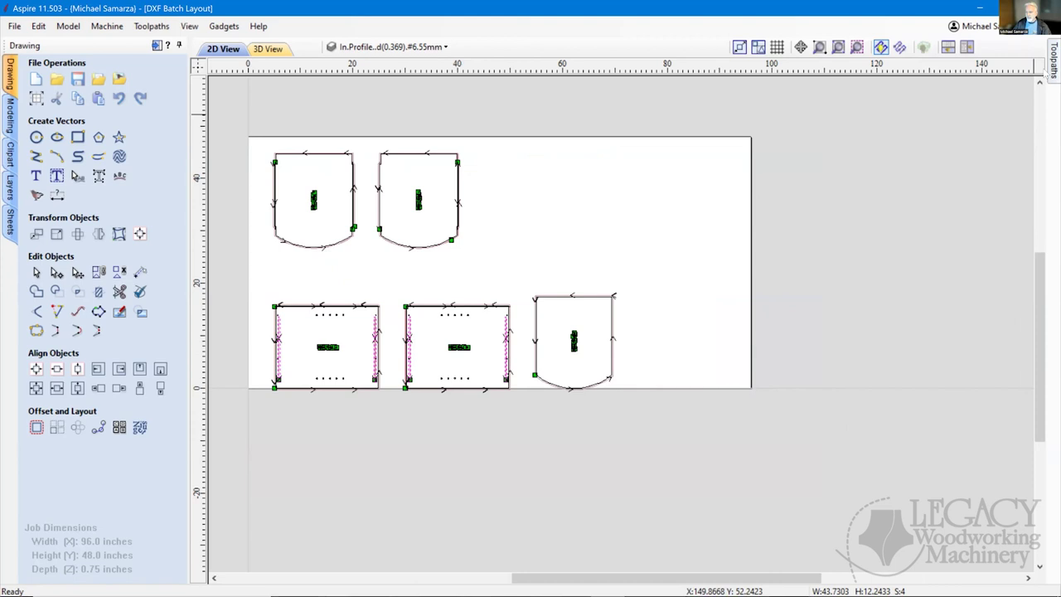
mouse_move(1044, 72)
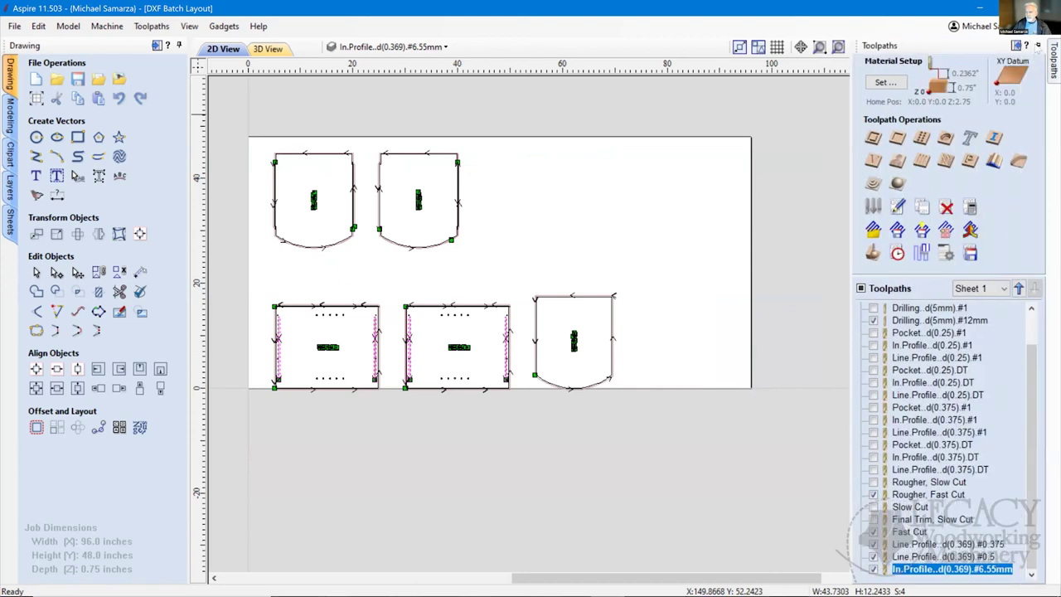
left_click(1037, 46)
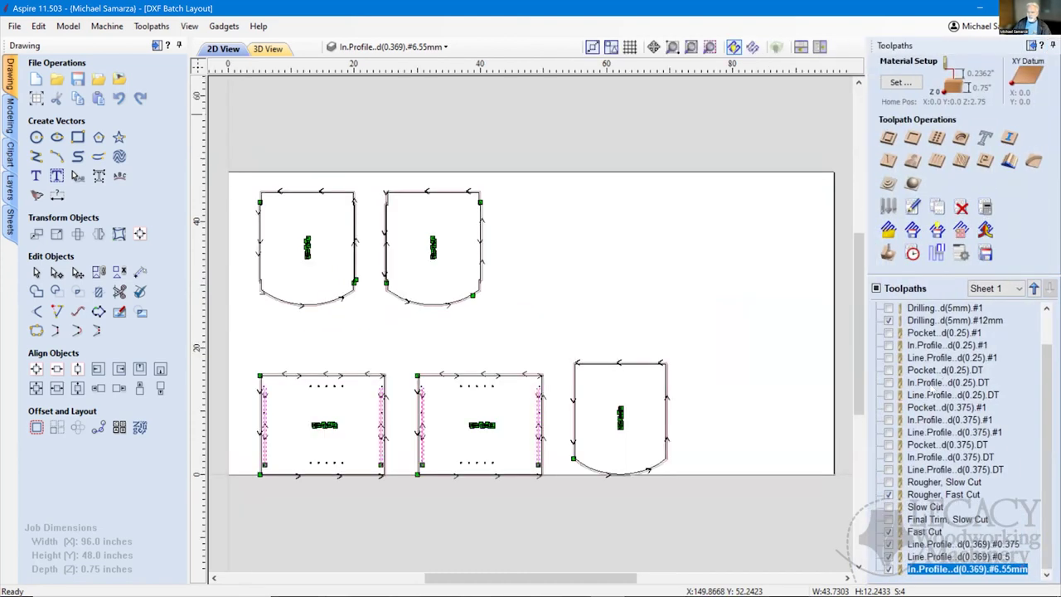
Delete all invisible toolpaths, then all remaining toolpaths, and list toolpaths for All Sheets
right_click(933, 383)
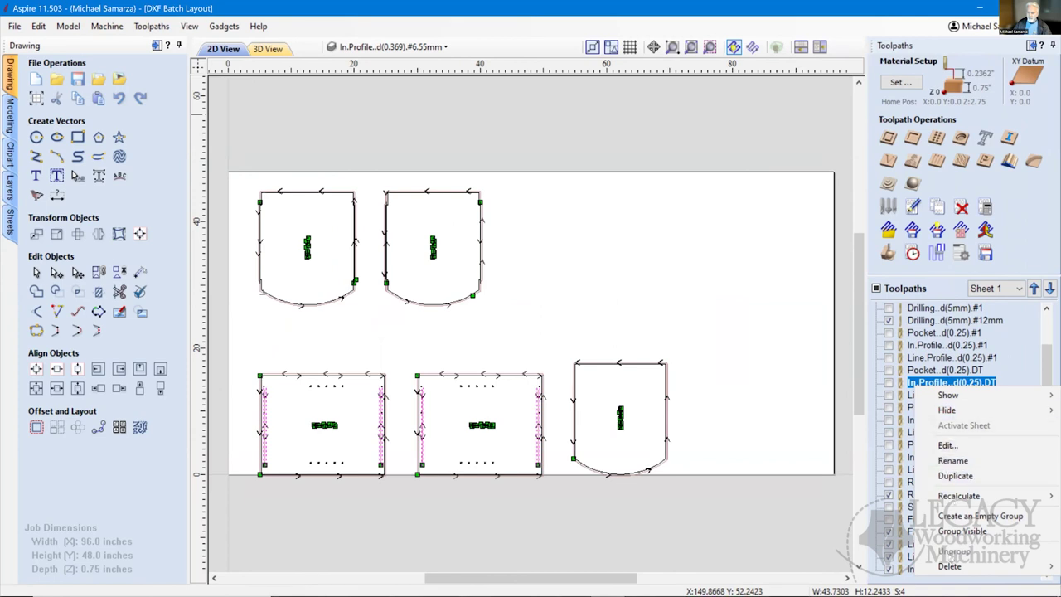
mouse_move(950, 567)
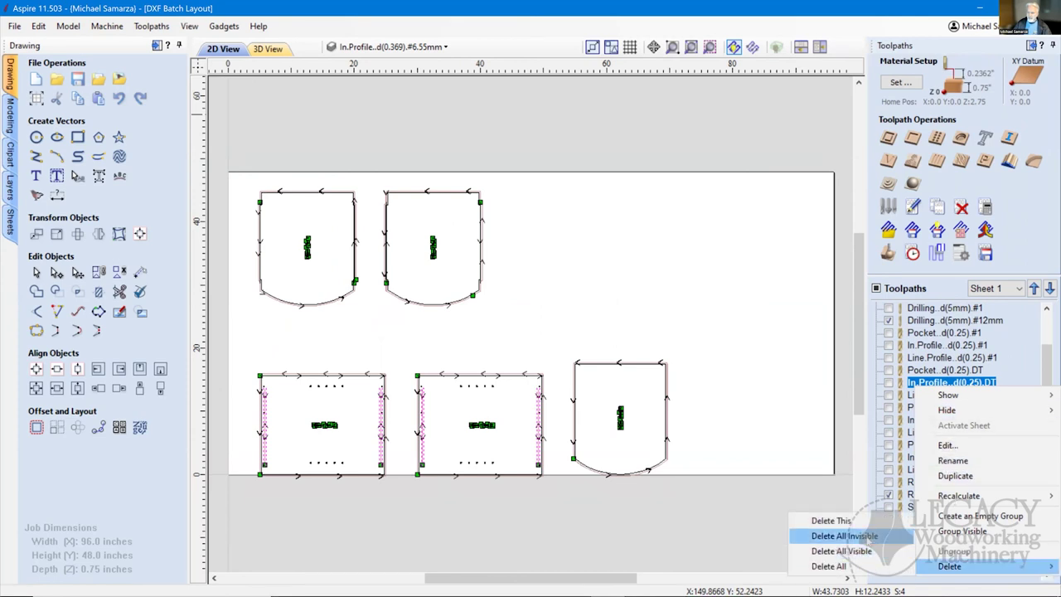
left_click(845, 536)
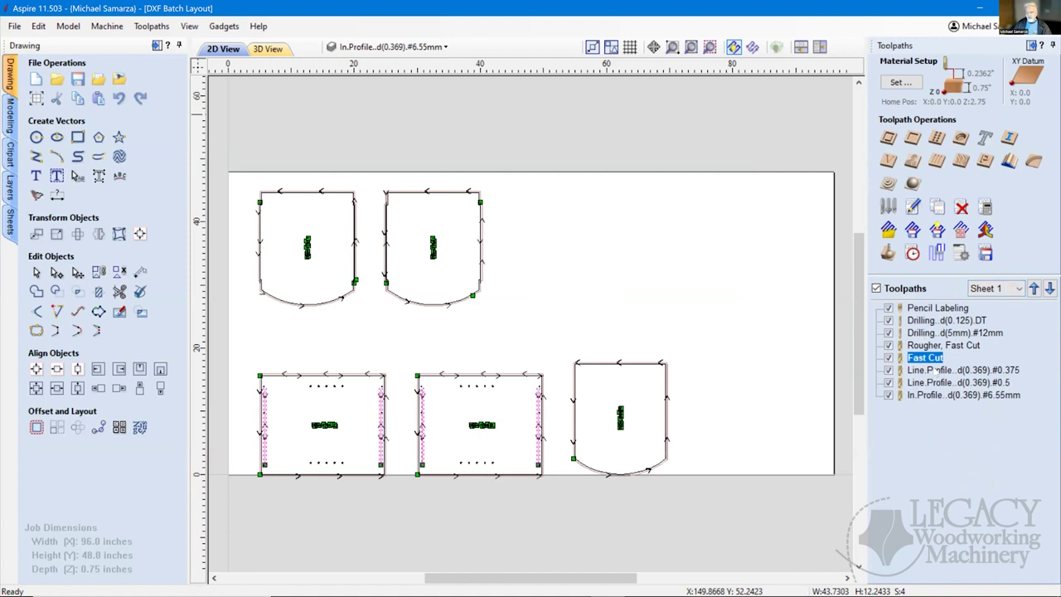
mouse_move(934, 370)
right_click(917, 334)
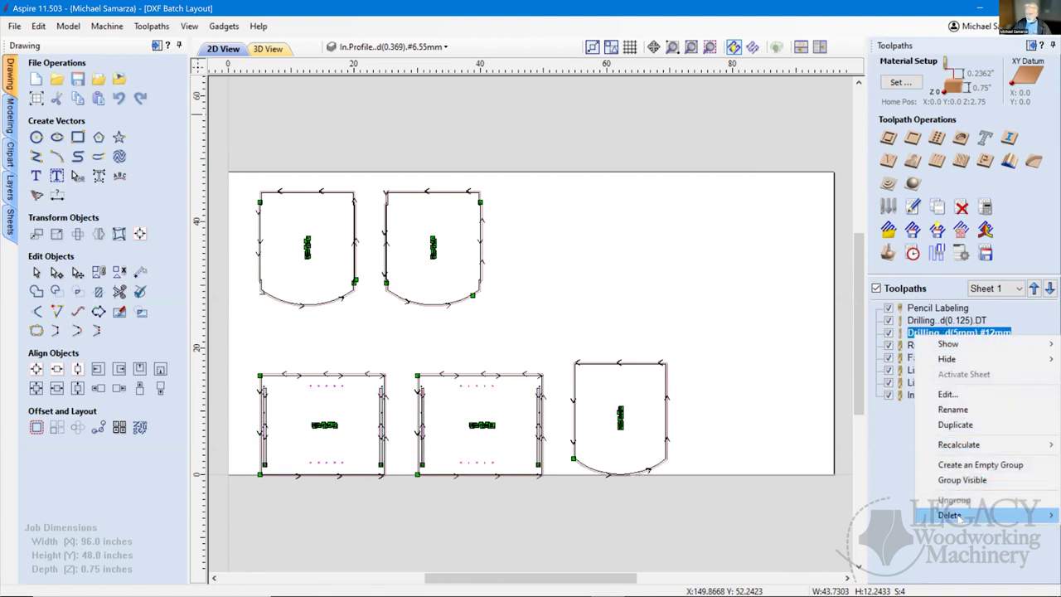
mouse_move(967, 512)
left_click(830, 560)
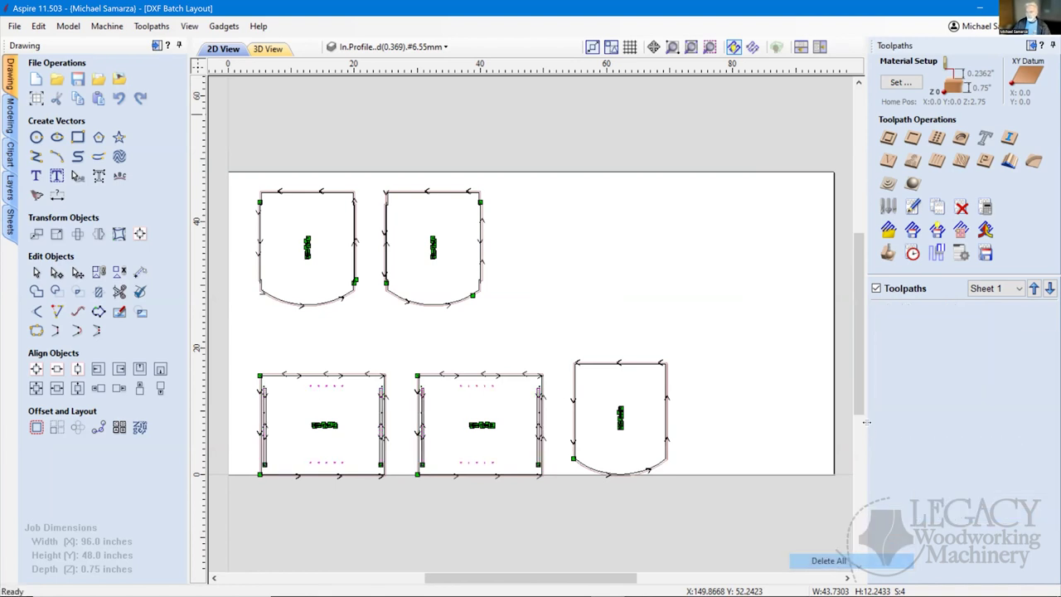
left_click(1019, 289)
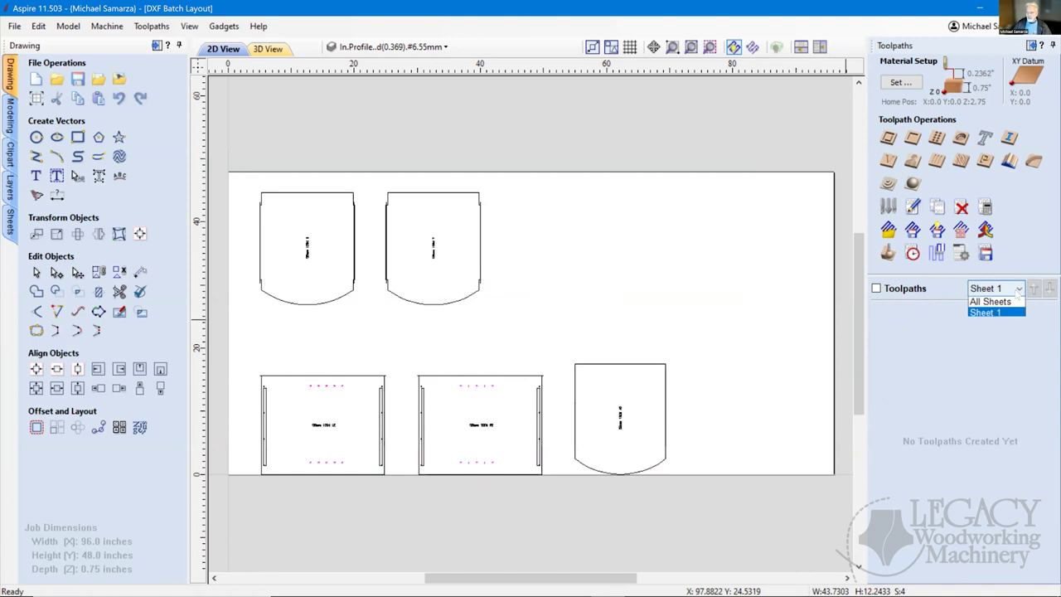
left_click(1005, 304)
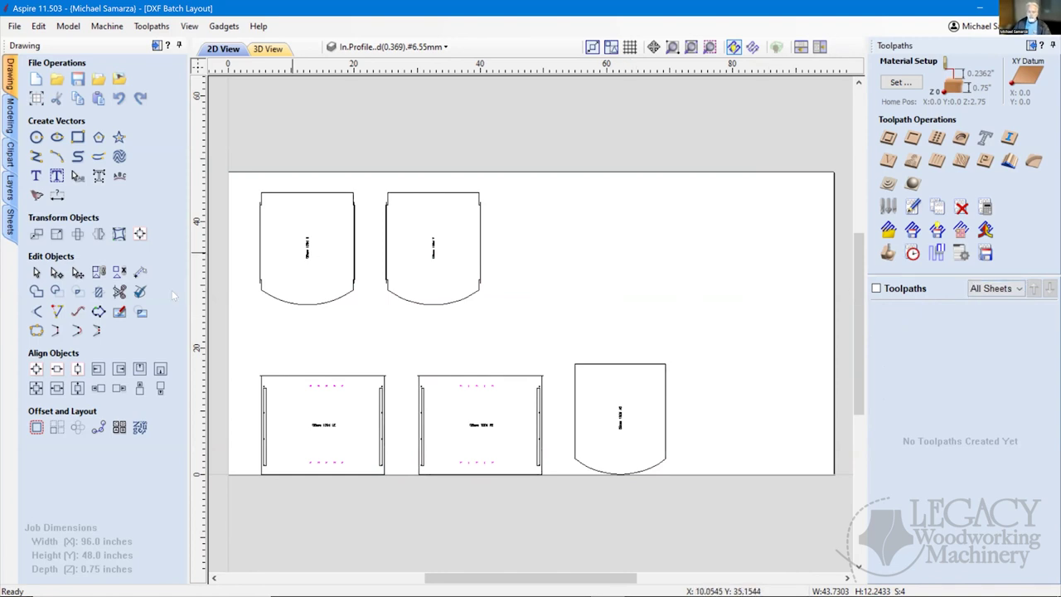
Select all five parts in Nest Parts and apply 3 copies
left_click(139, 427)
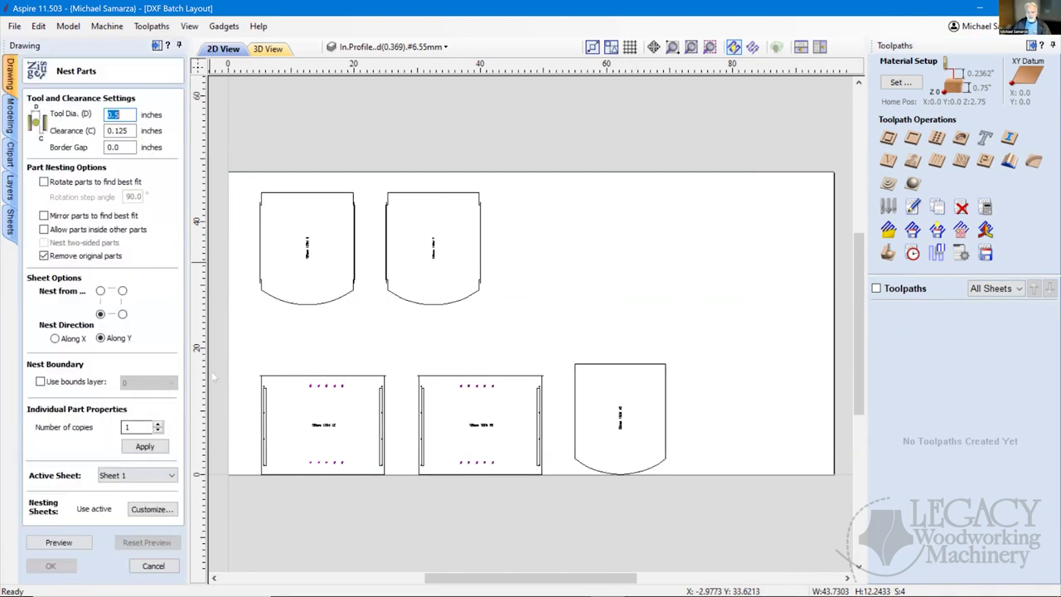
left_click_drag(231, 150, 703, 504)
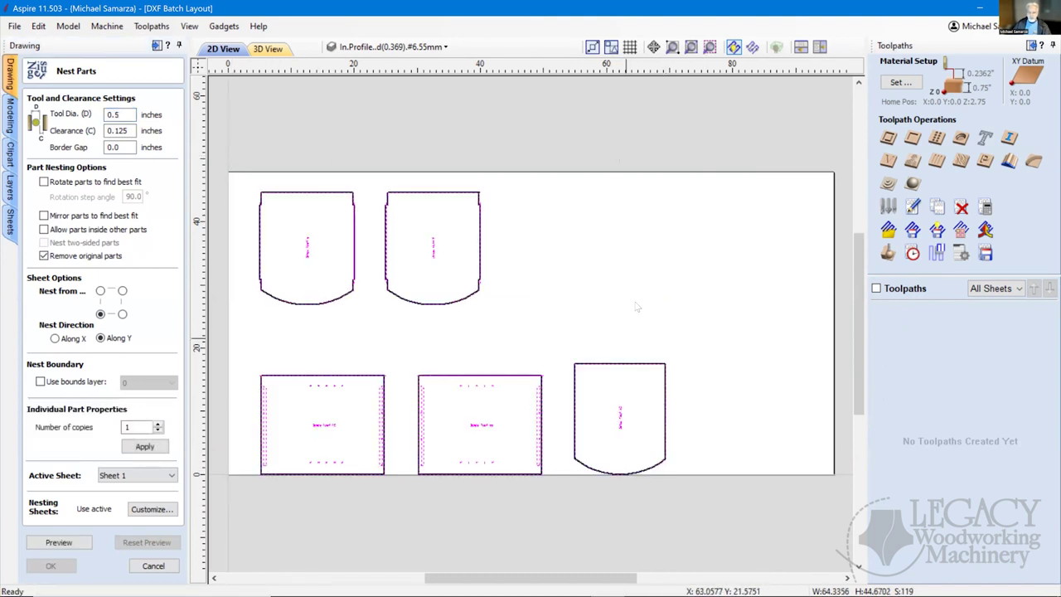
scroll(648, 299, "down", 2)
scroll(647, 297, "up", 1)
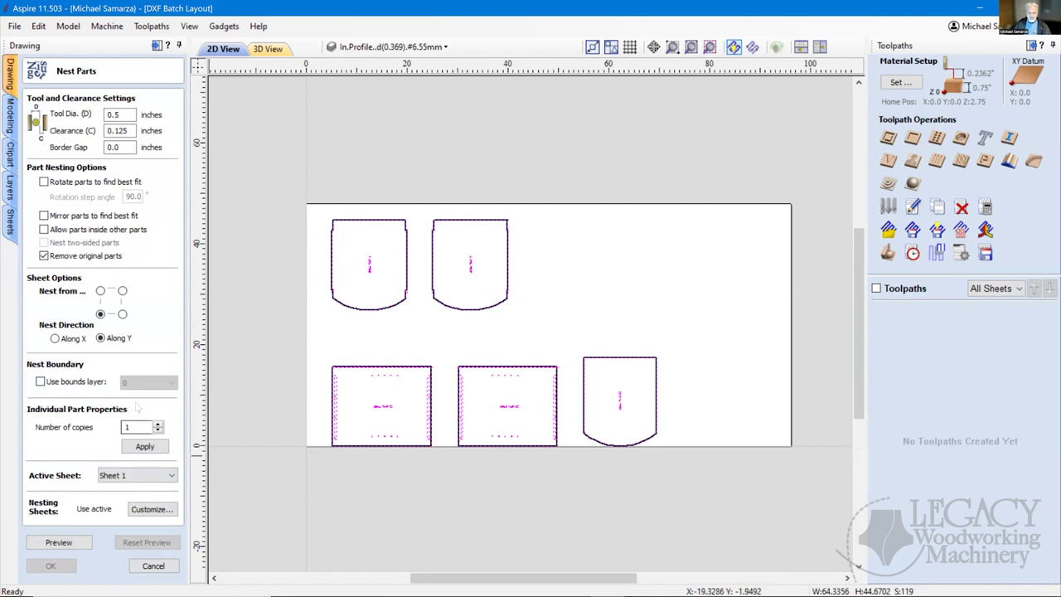
left_click(158, 424)
left_click(157, 424)
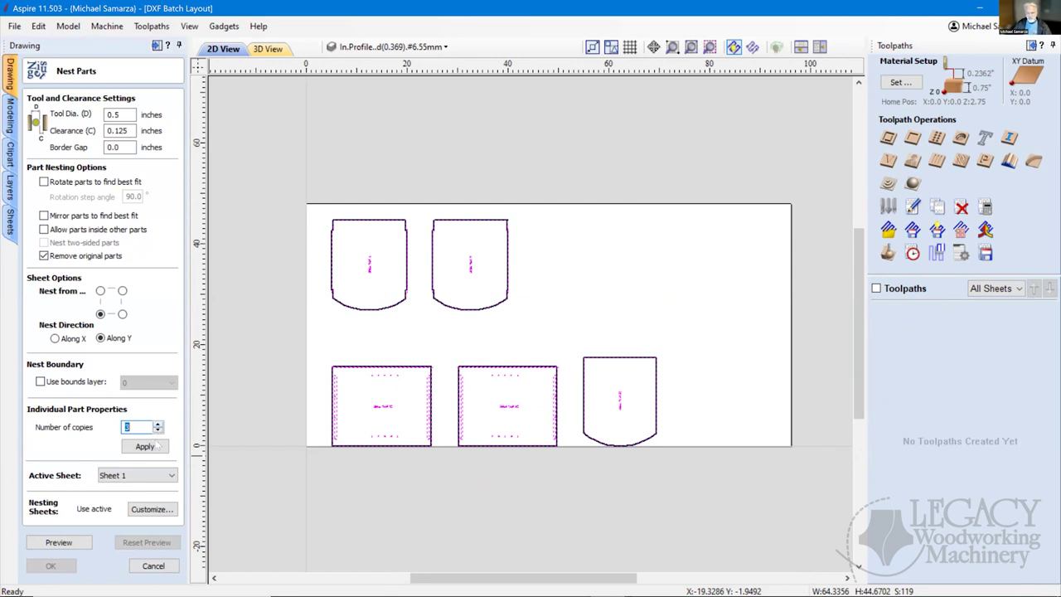
left_click(146, 449)
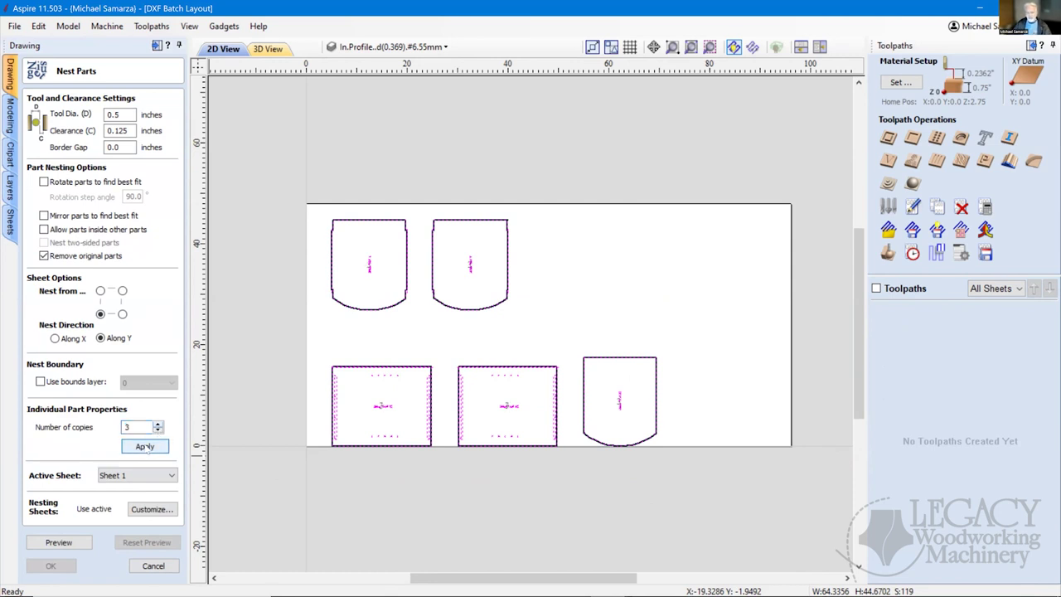
Preview the nested layout and select the right-hand curved part on Sheet 2
left_click(61, 543)
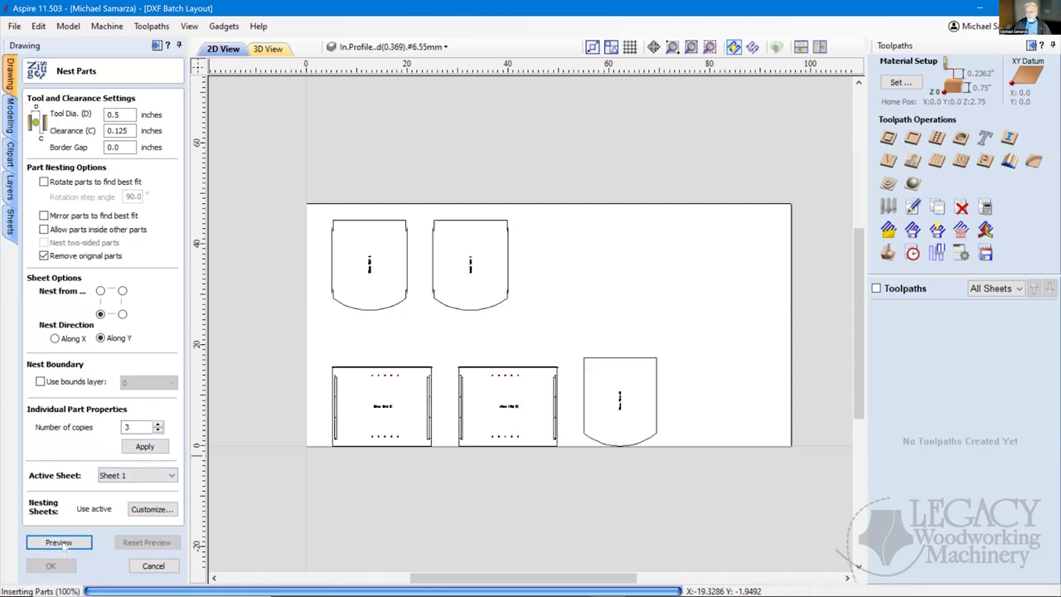
scroll(456, 390, "down", 4)
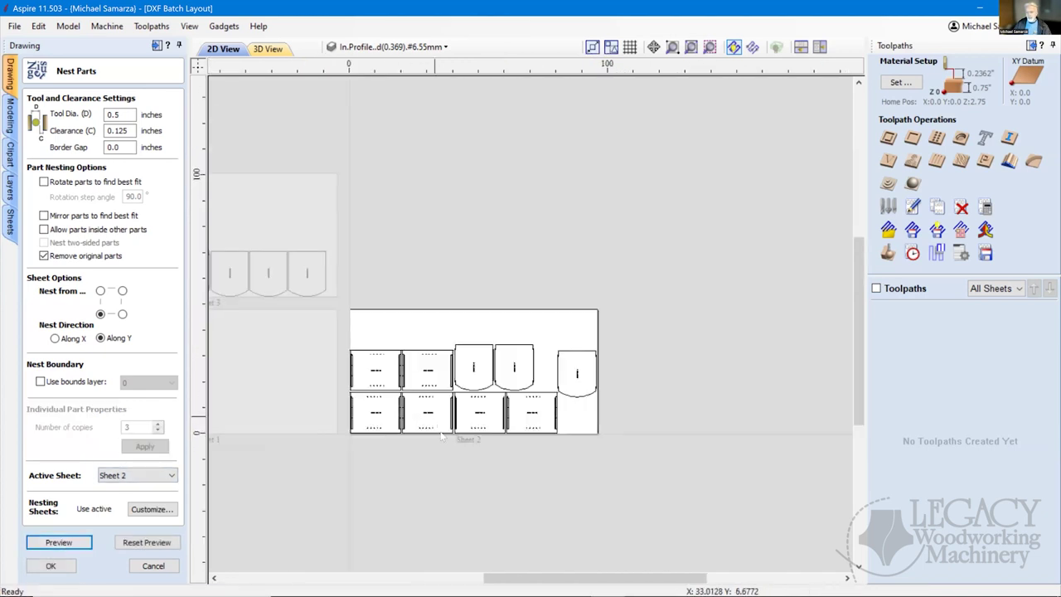
scroll(589, 340, "down", 2)
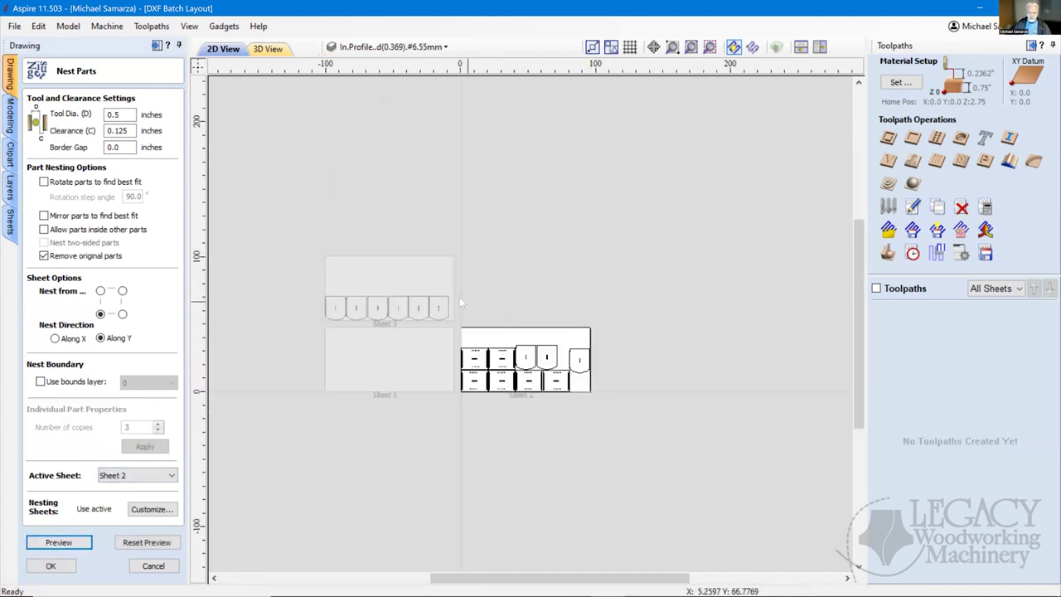
scroll(459, 297, "up", 3)
scroll(376, 299, "down", 1)
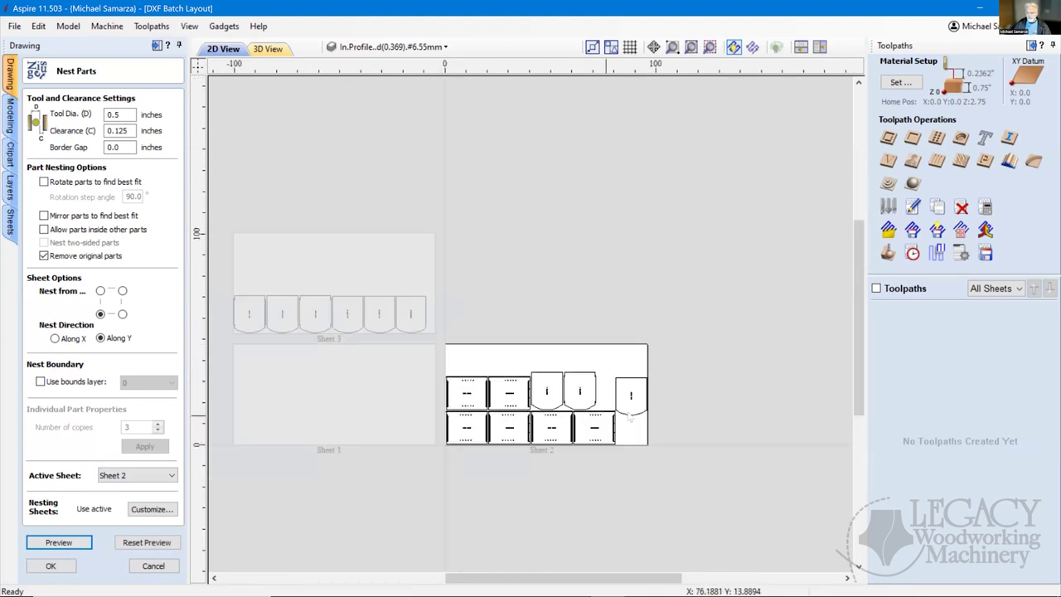
scroll(647, 390, "up", 3)
scroll(646, 390, "up", 1)
left_click_drag(545, 290, 686, 448)
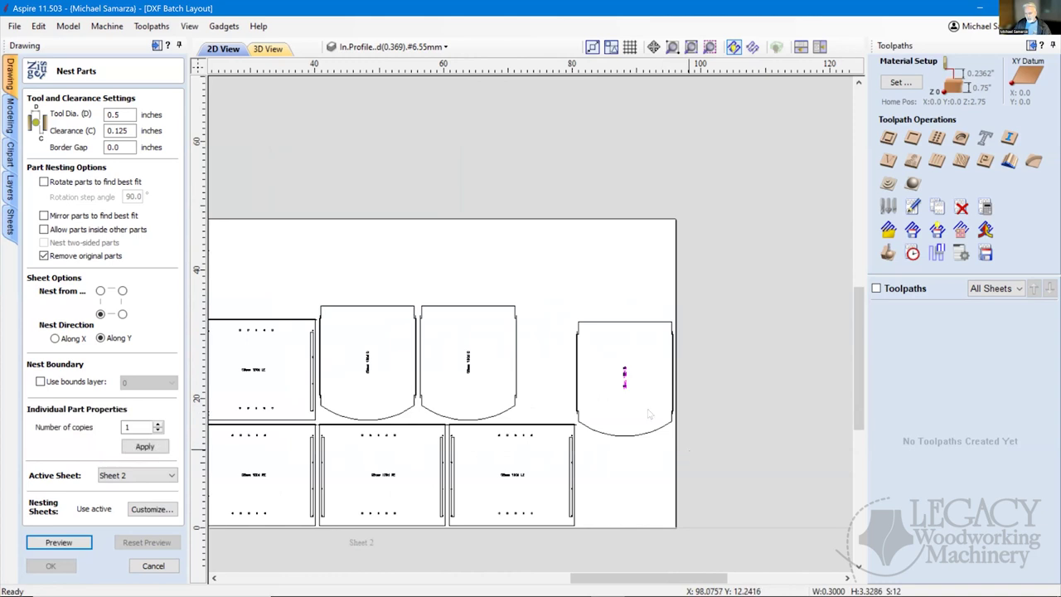
left_click_drag(595, 304, 578, 284)
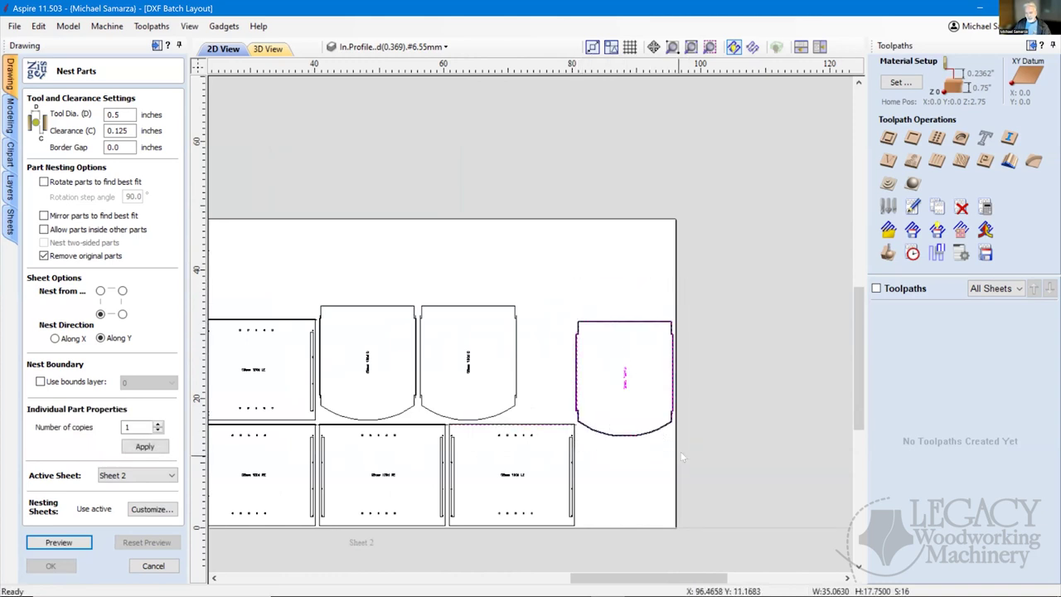
Check the curved part at Sheet 2's right edge without changes, then close the nesting setup
scroll(671, 454, "up", 2)
left_click_drag(686, 438, 520, 226)
right_click(521, 226)
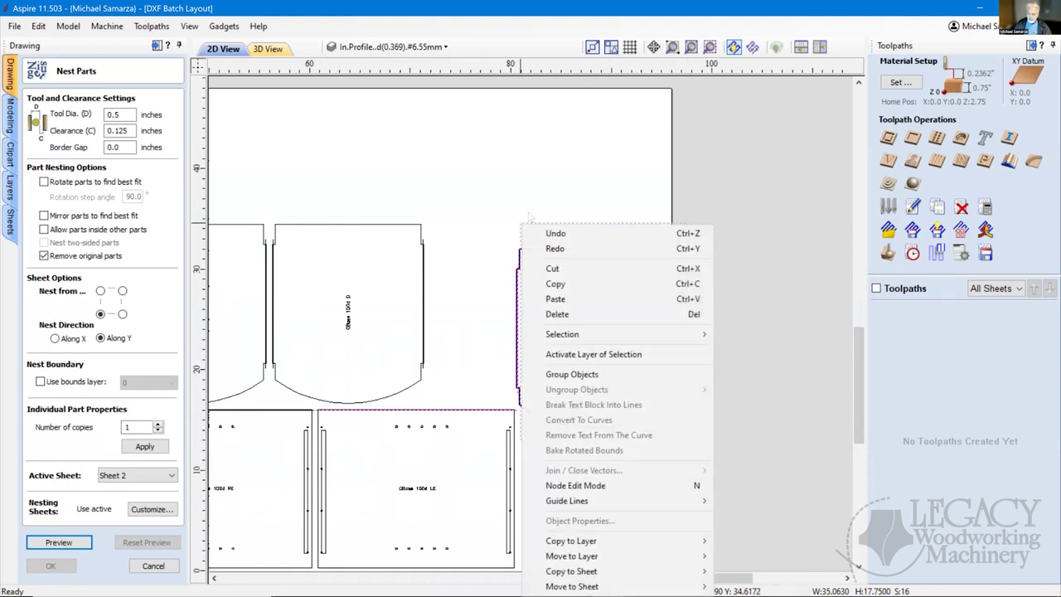
key("Escape")
key("Return")
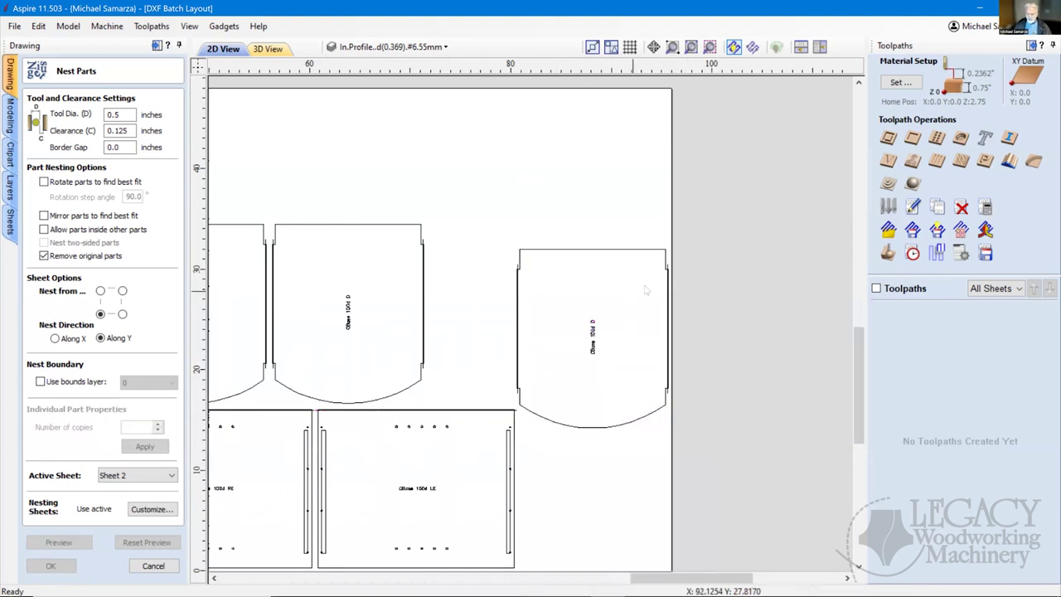
scroll(665, 296, "down", 1)
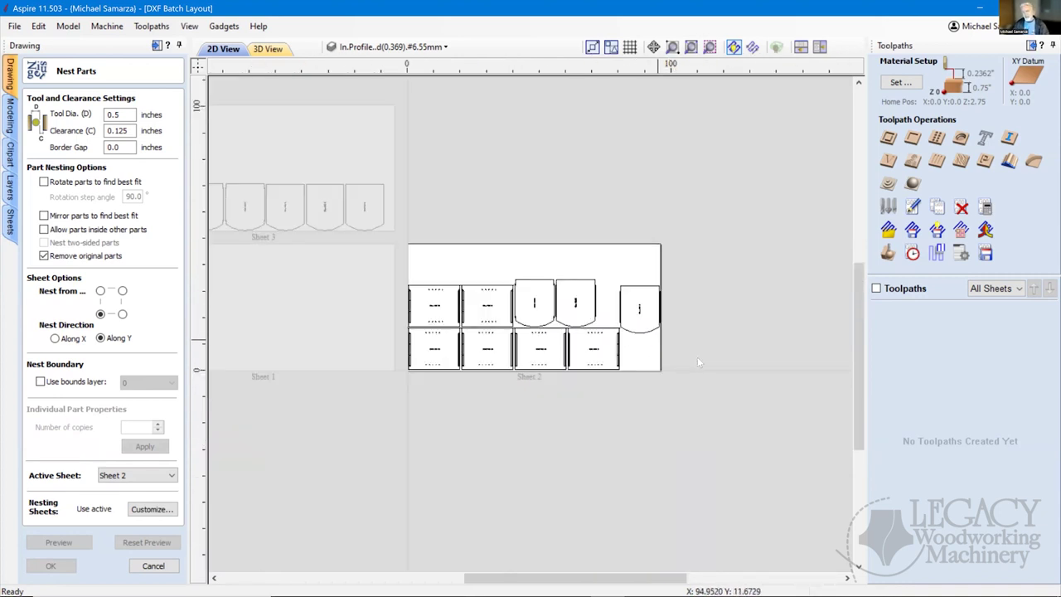
scroll(698, 357, "down", 1)
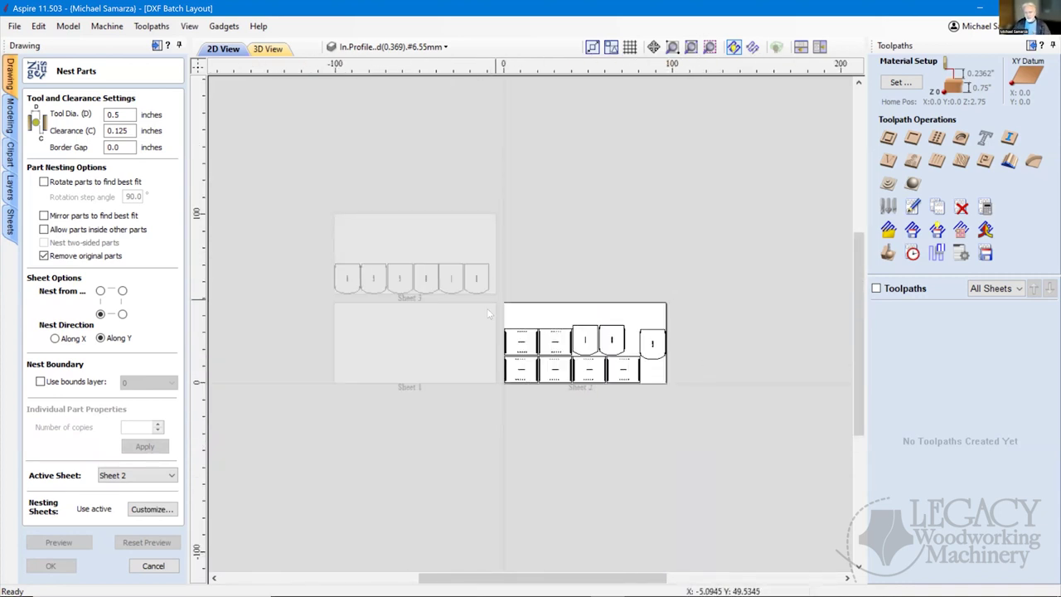
left_click(152, 567)
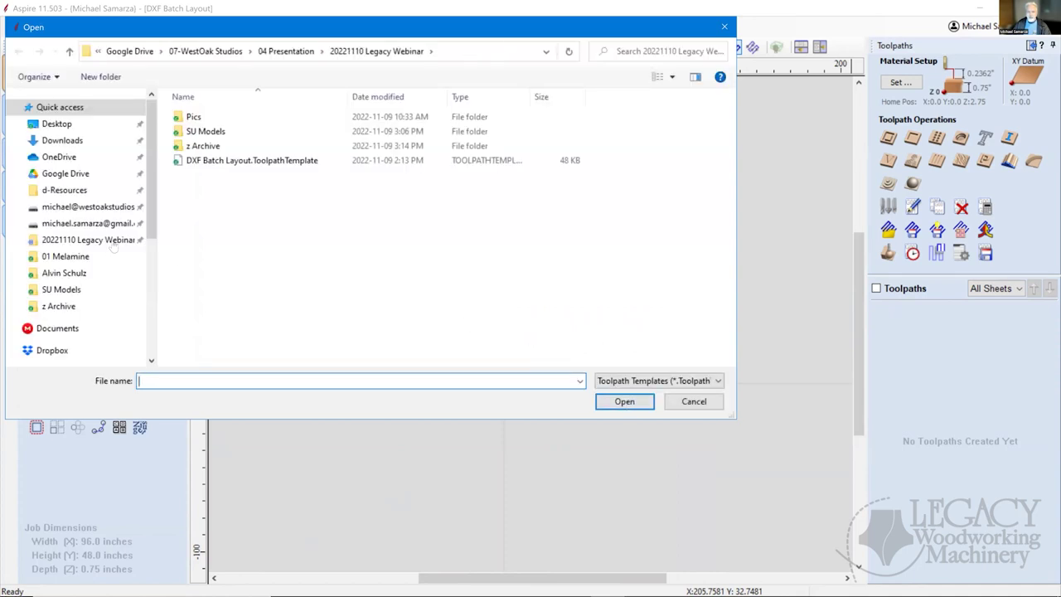
Load the DXF Batch Layout template onto all sheets, accepting the cut-through warnings for Sheets 2 and 3
double_click(220, 163)
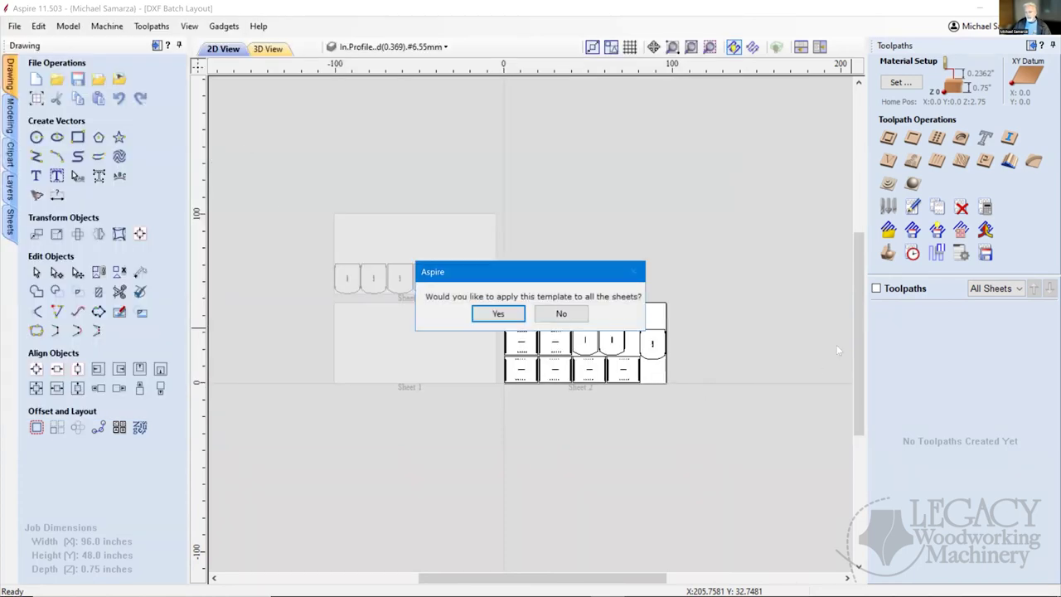
left_click(499, 314)
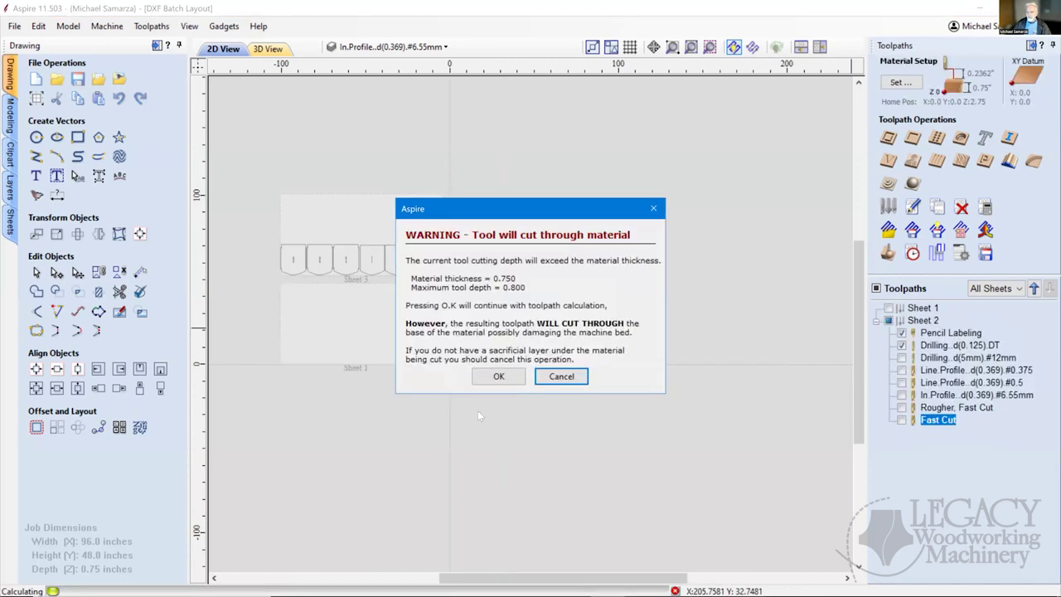
left_click(498, 377)
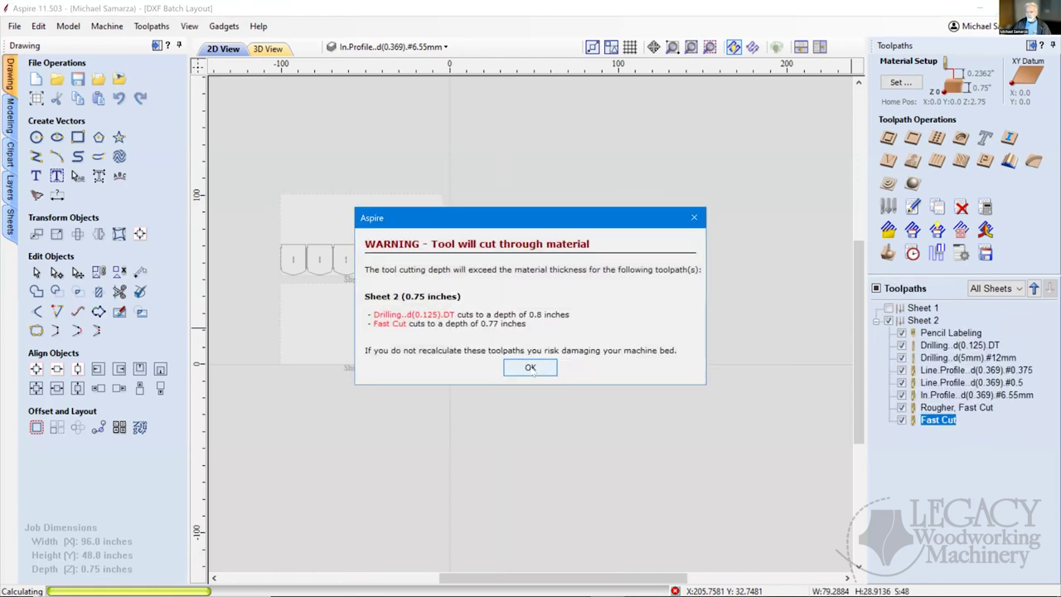
left_click(530, 367)
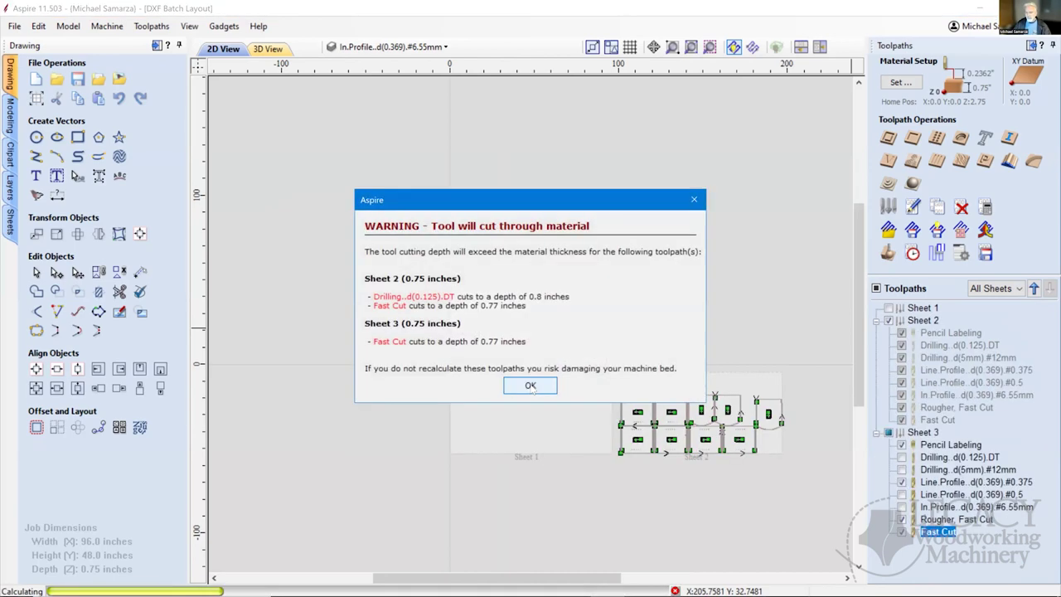
left_click(530, 387)
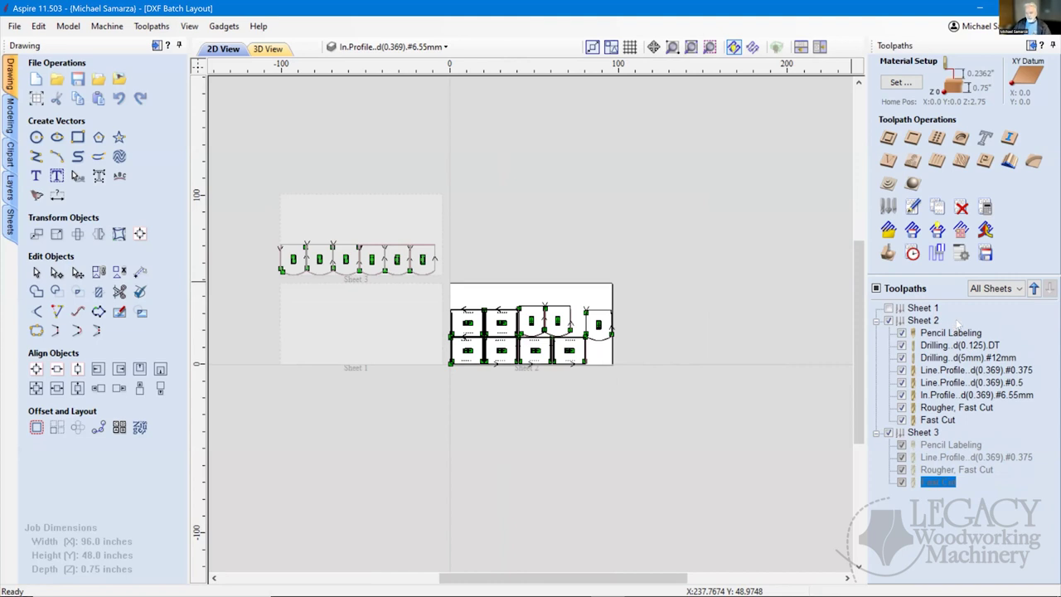
left_click(888, 252)
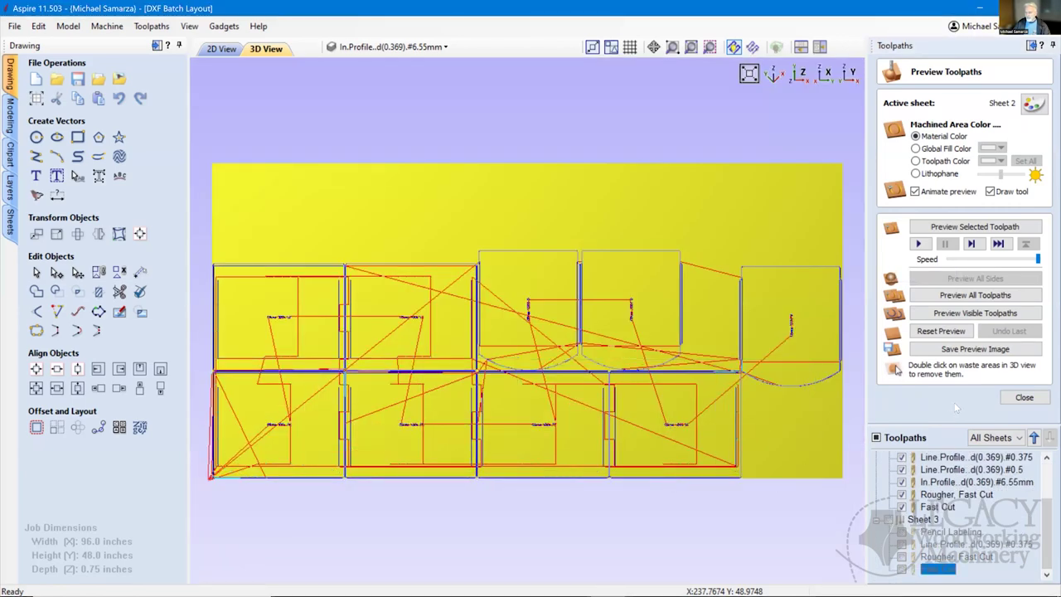
Simulate Sheet 2's visible toolpaths to show the parts' drill holes, pencil labels and profile cuts
left_click(951, 314)
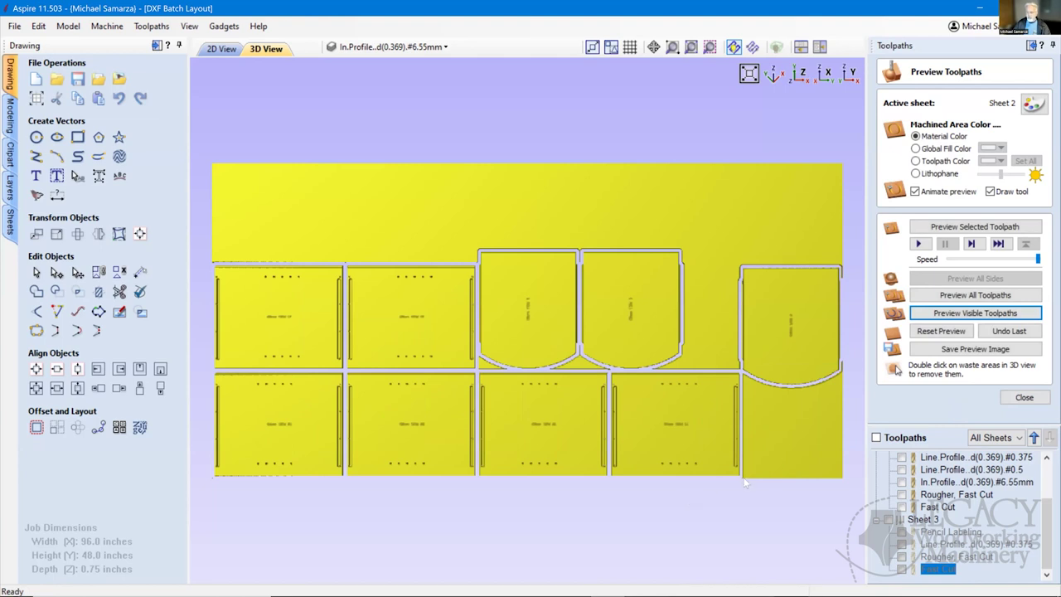
left_click(1023, 398)
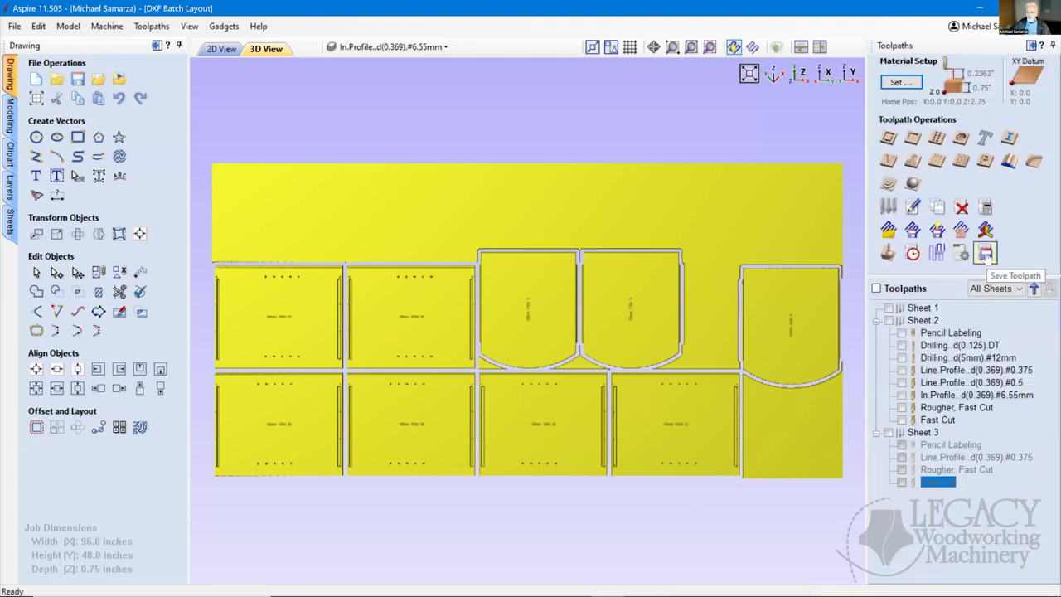
left_click(986, 254)
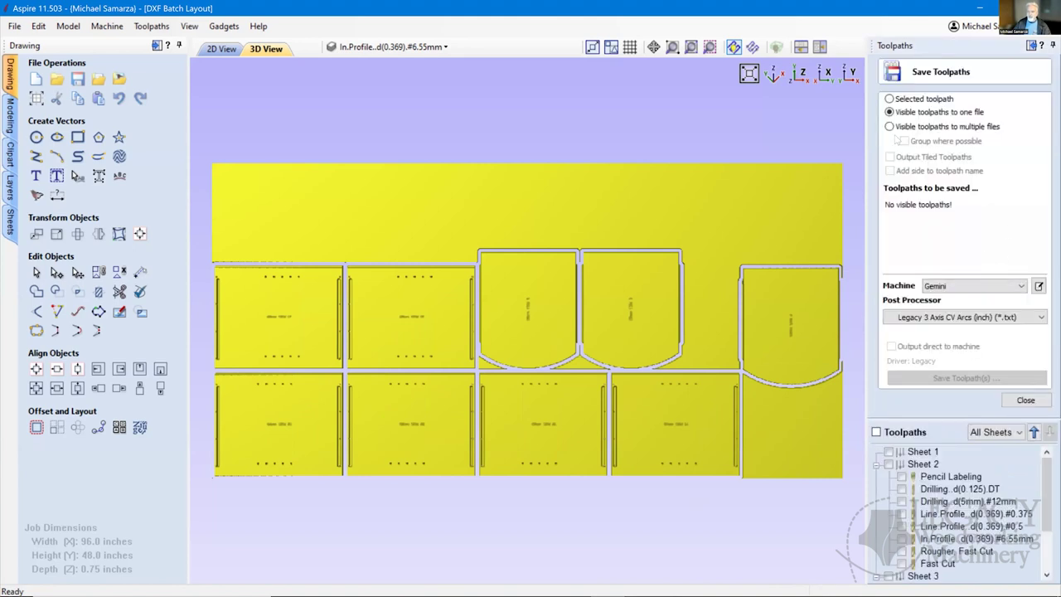
Save visible toolpaths to multiple grouped files, with all toolpaths ticked except Sheet 1
left_click(890, 127)
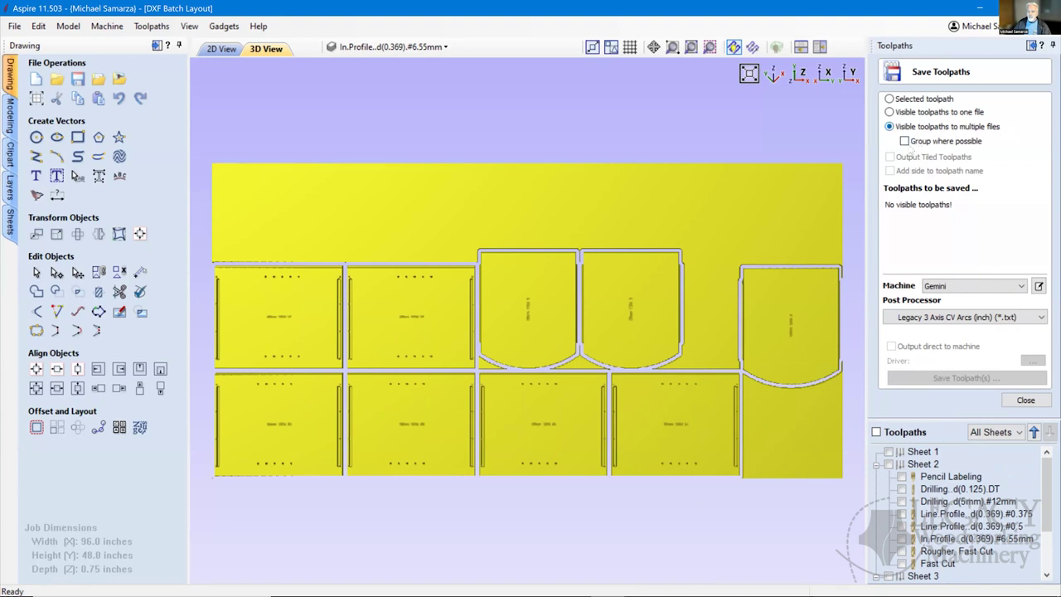
left_click(906, 142)
scroll(994, 464, "down", 1)
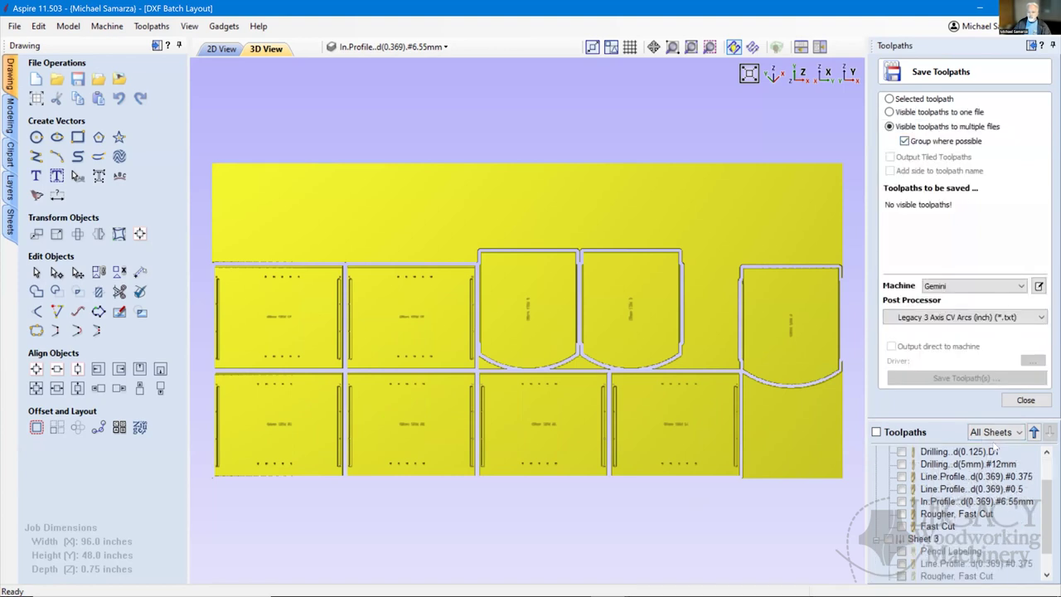
scroll(993, 455, "up", 1)
left_click(876, 432)
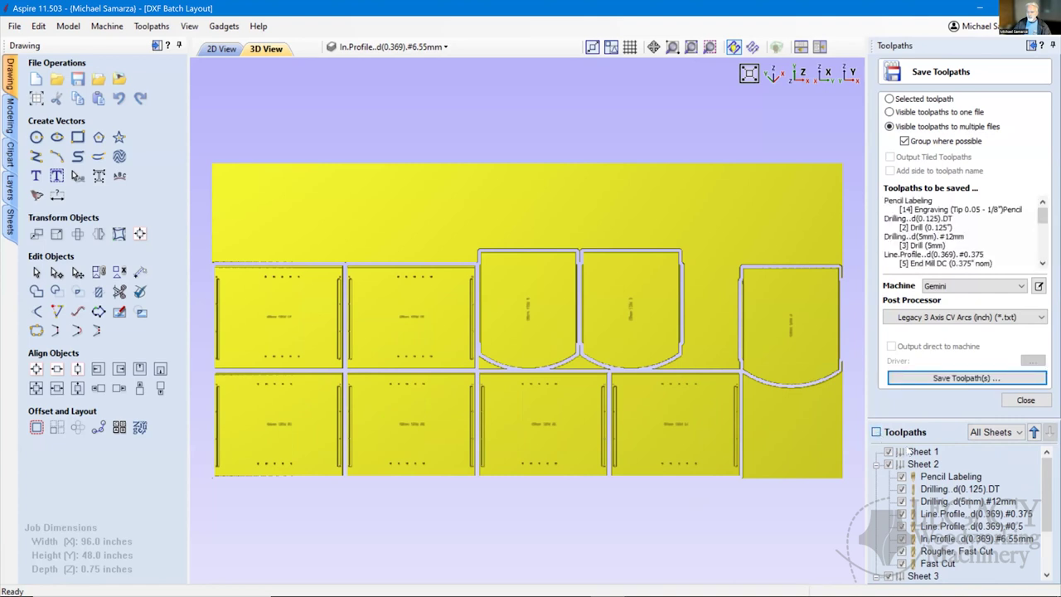
left_click(889, 452)
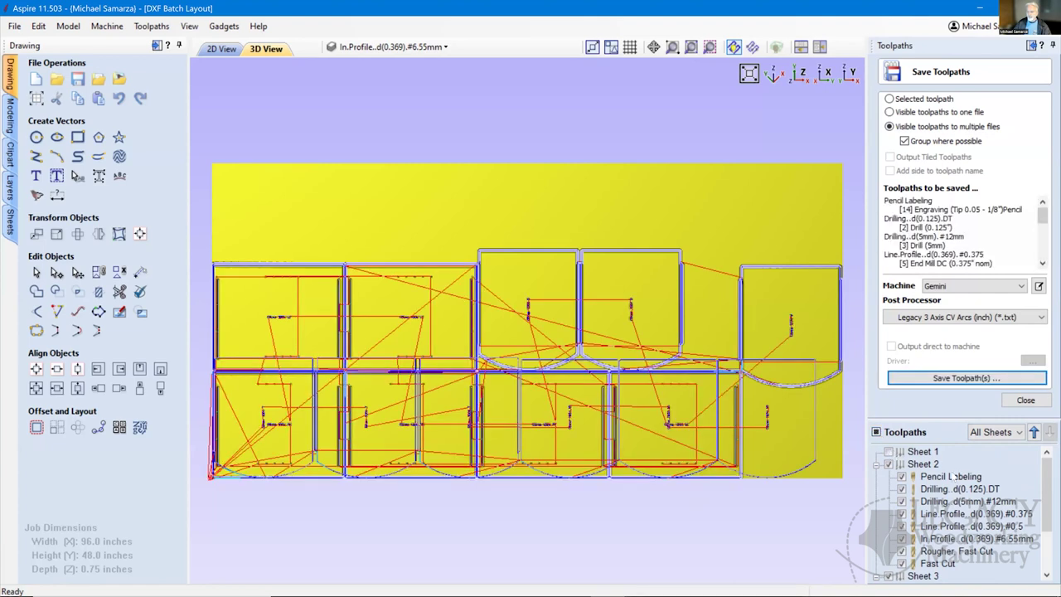
scroll(955, 478, "down", 2)
scroll(962, 514, "up", 3)
Close the Save Toolpaths panel and return to the 2D View of Sheets 2 and 3
left_click(1026, 401)
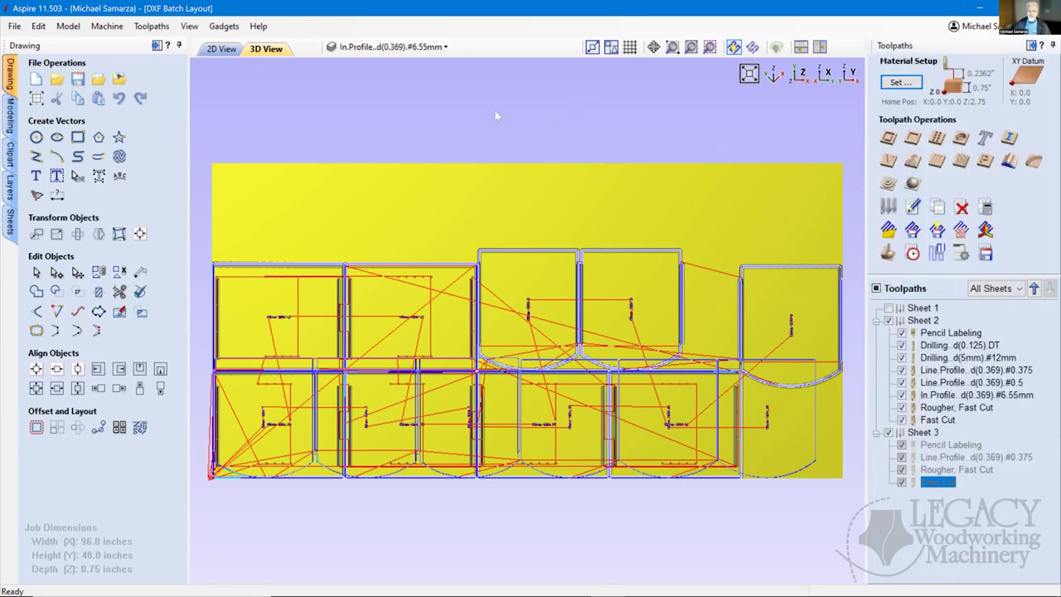
left_click(221, 48)
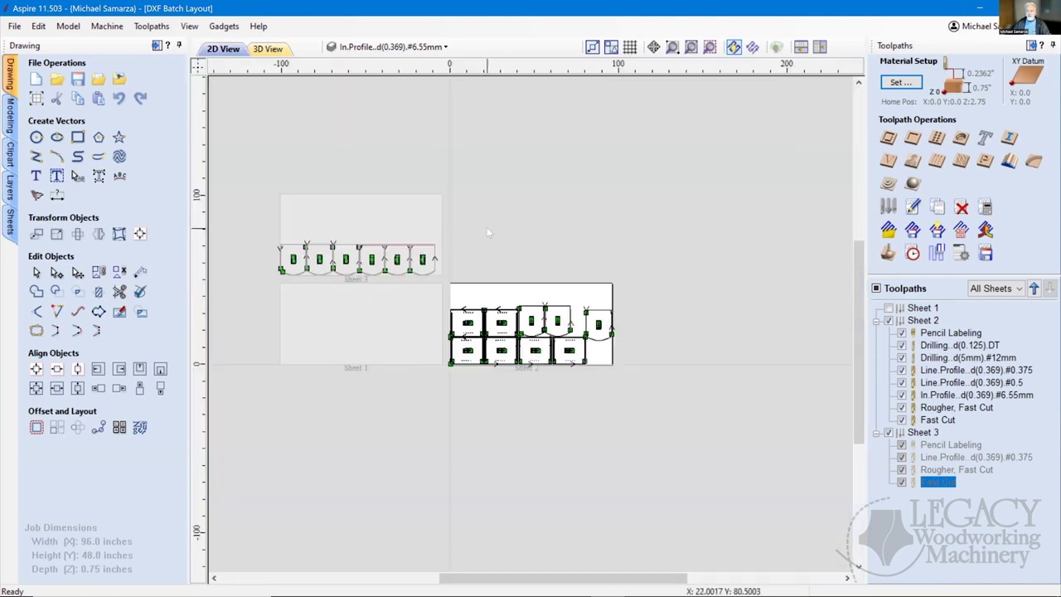